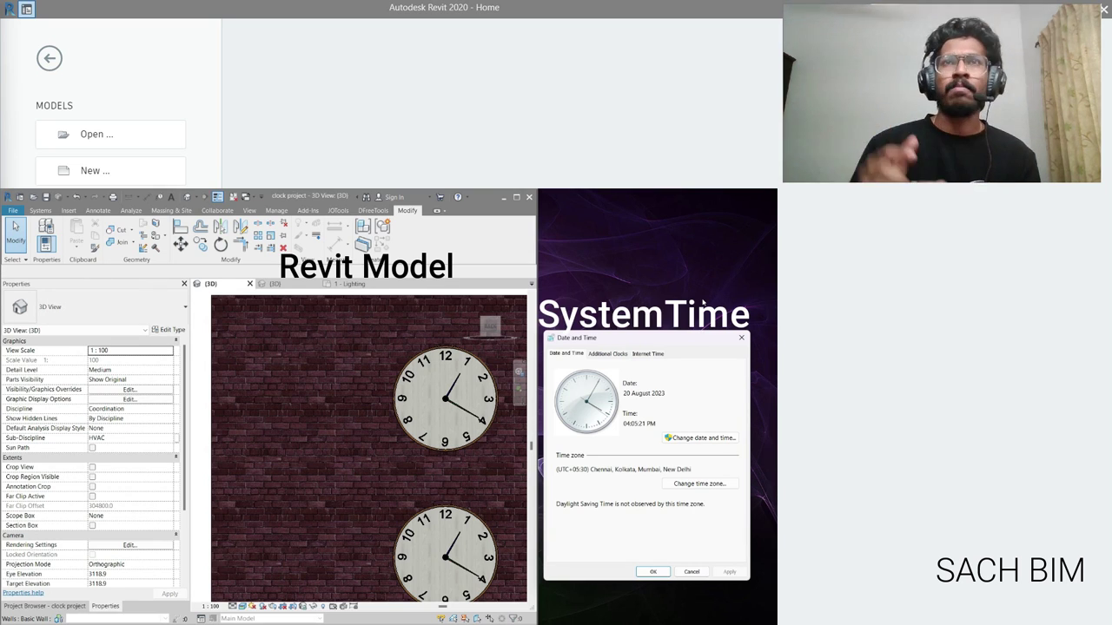
Step: Inspect the two wall clocks in the 3D view from the front and from oblique angles
click(491, 328)
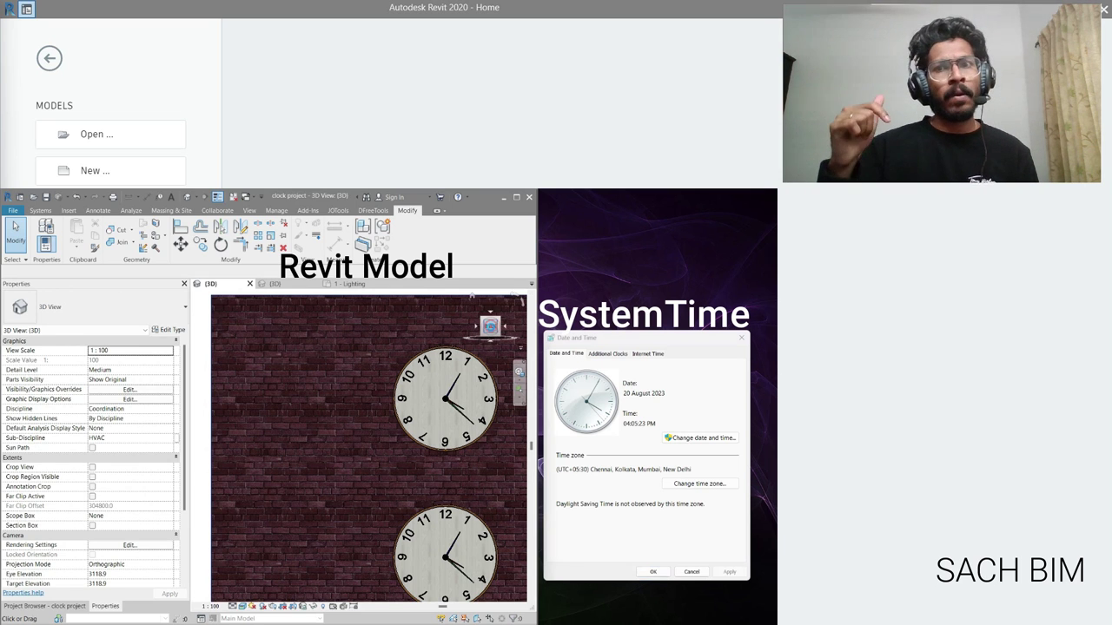
click(491, 328)
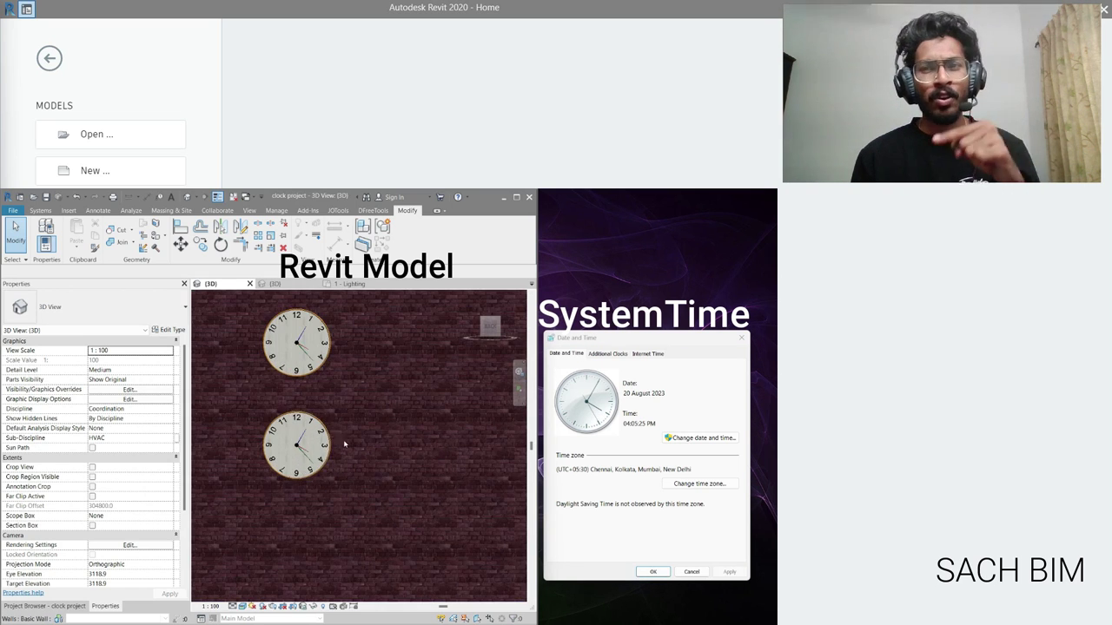
scroll(311, 403, up, 1)
mouse_move(398, 484)
shift+middle_down()
mouse_move(405, 449)
mouse_move(416, 493)
shift+middle_up()
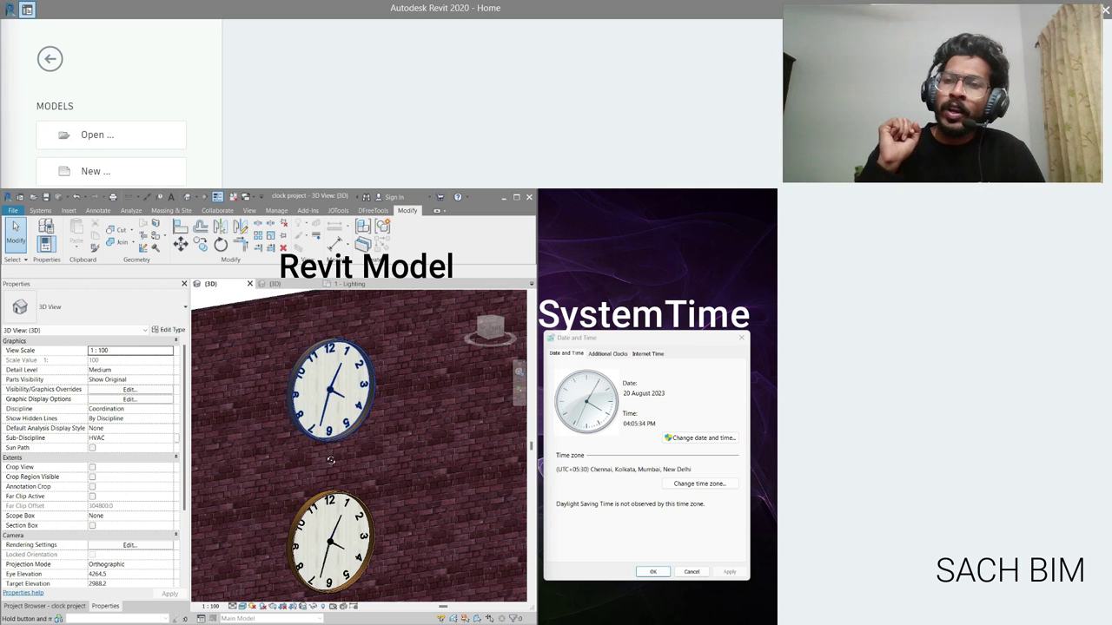
shift+middle_drag(331, 460, 429, 477)
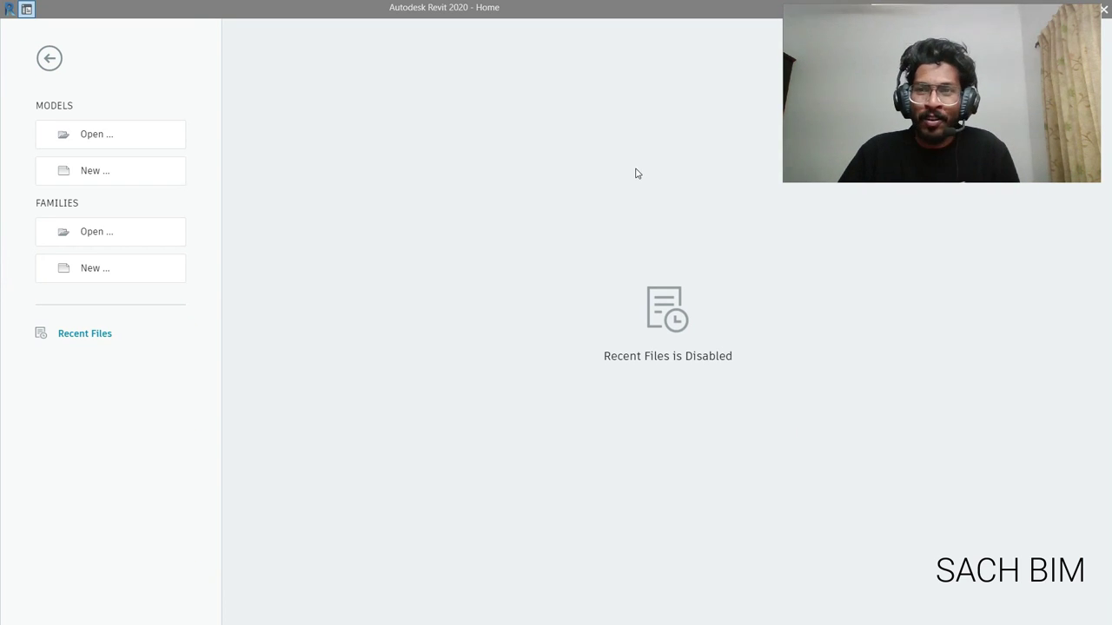
Step: Create a new family from the Metric Generic Model template
click(166, 271)
scroll(581, 436, down, 10)
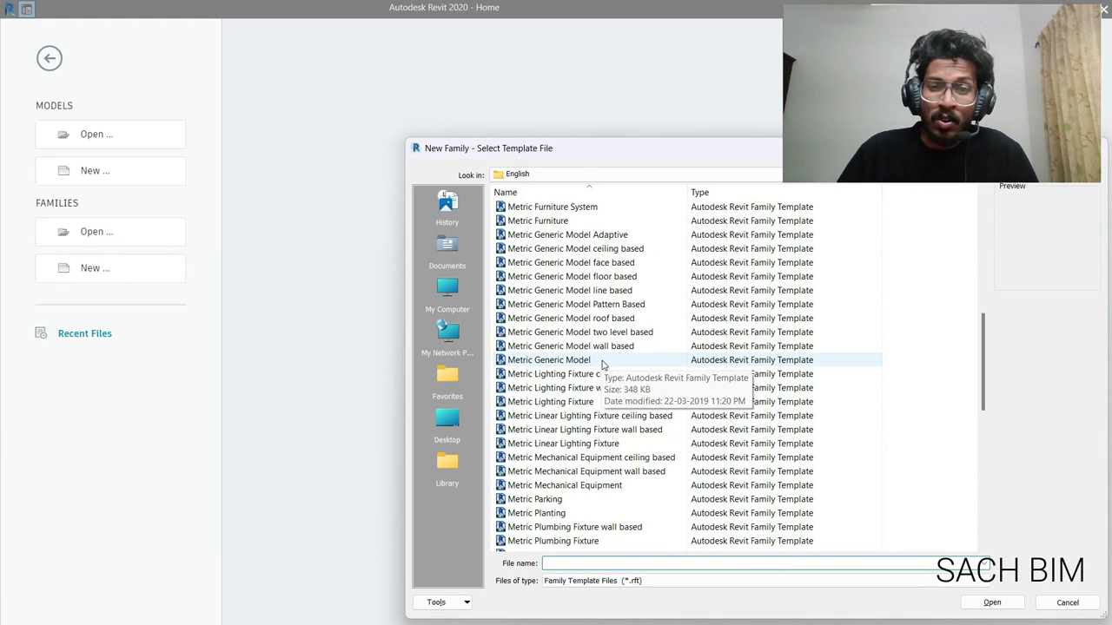
click(601, 362)
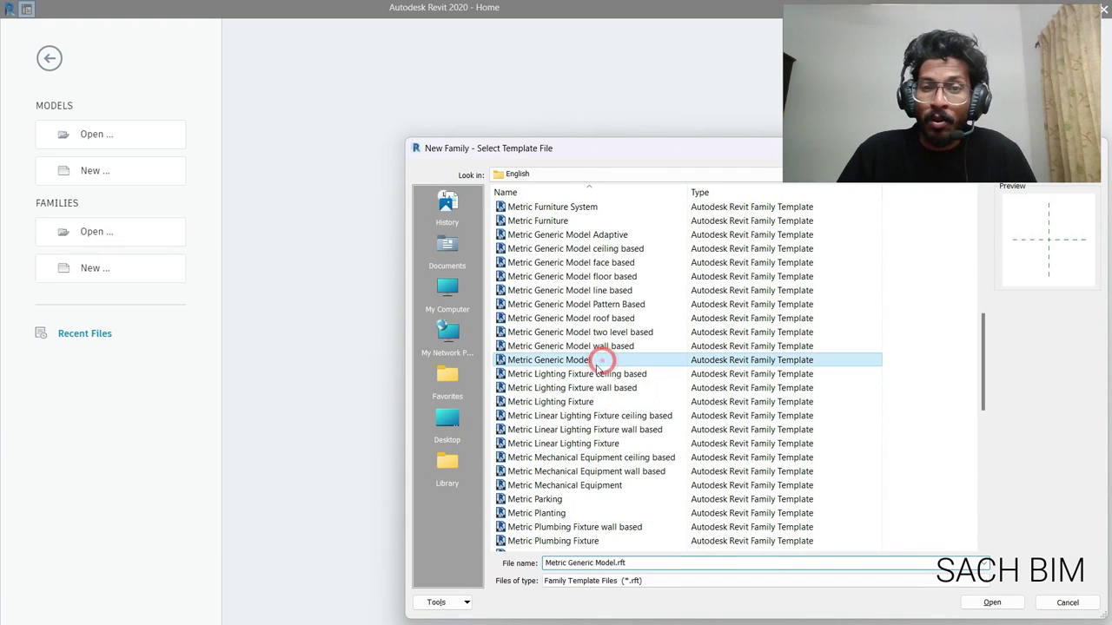
click(992, 602)
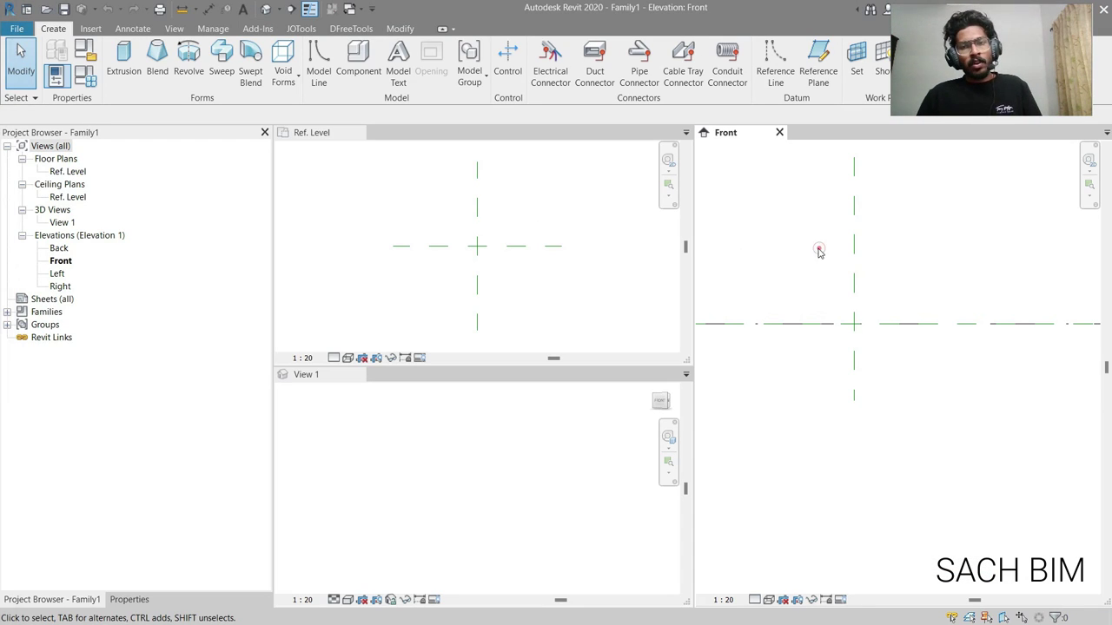
Step: Bring up the family's properties and save the new family as Clock
scroll(834, 281, up, 3)
click(431, 253)
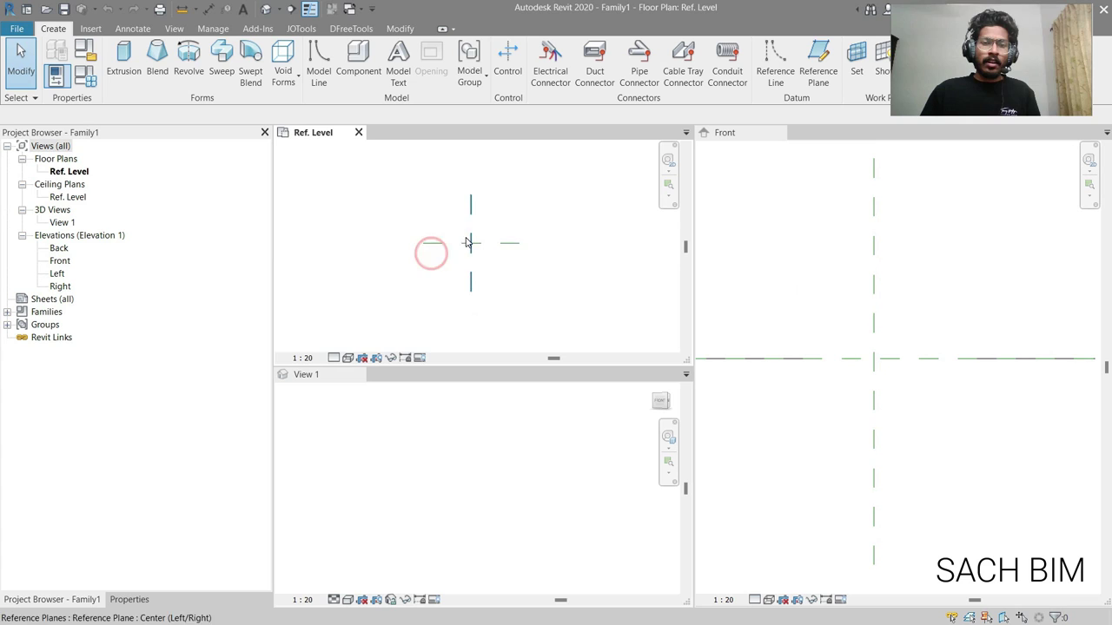
click(423, 487)
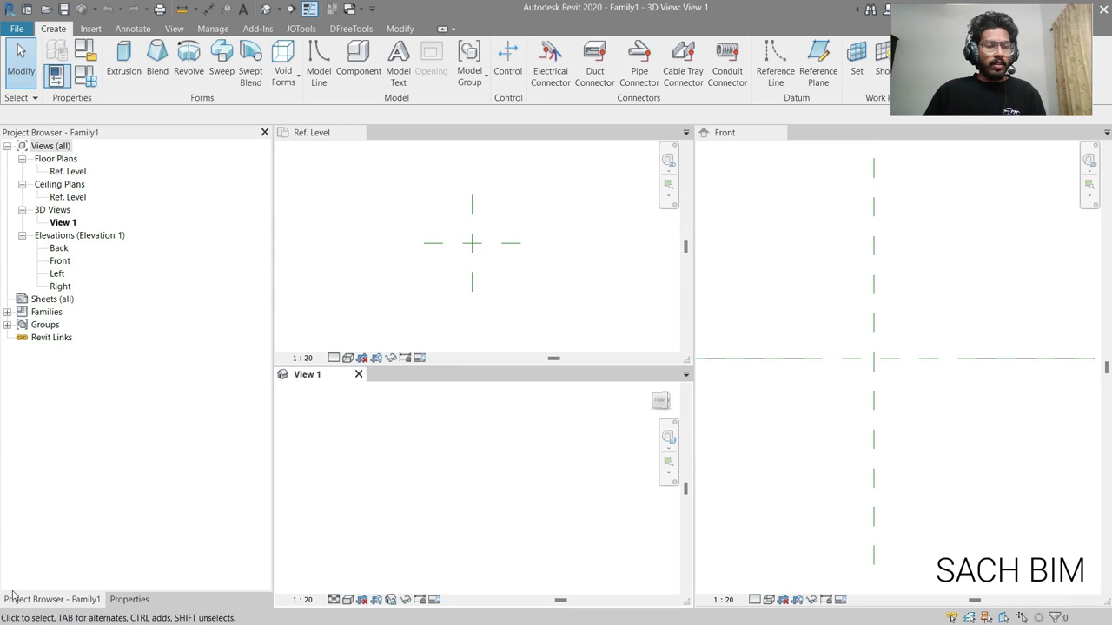
click(129, 599)
click(599, 245)
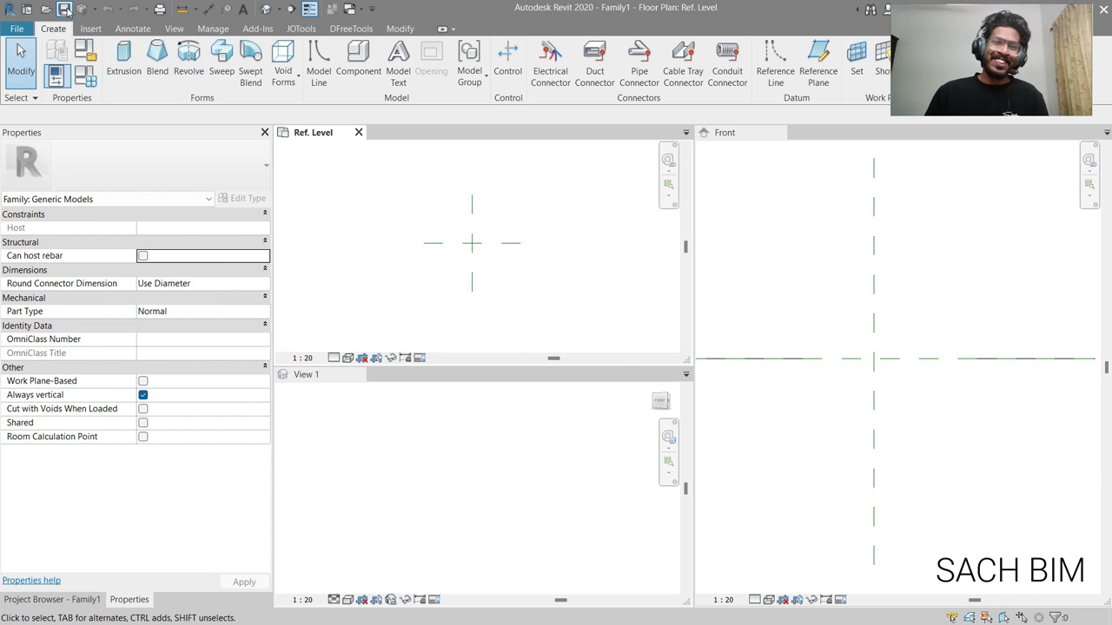
click(64, 9)
click(999, 525)
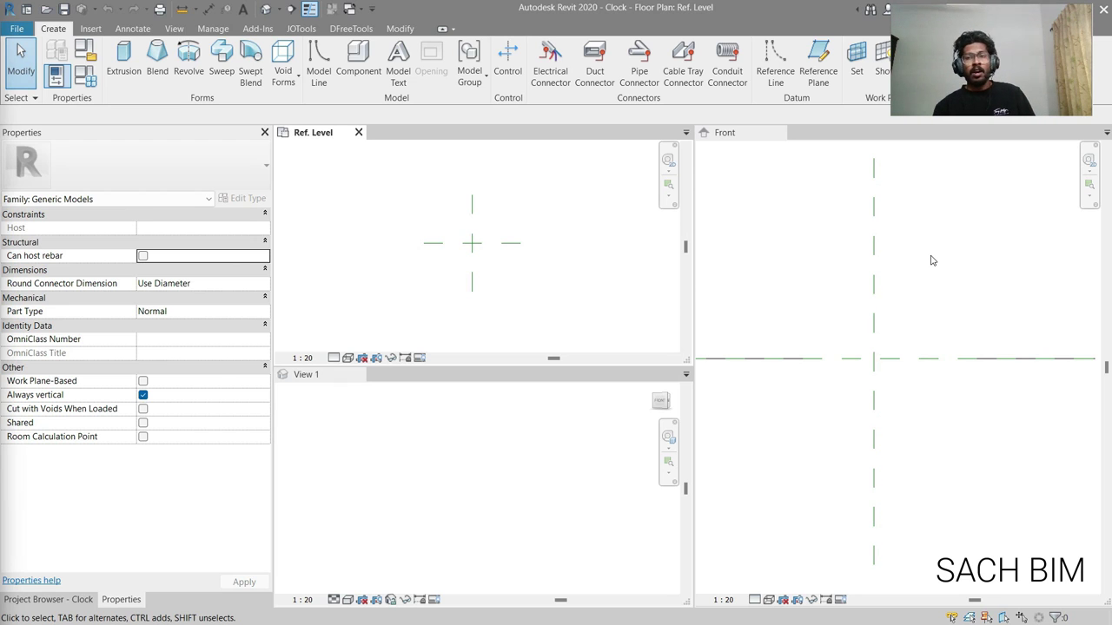
Step: Start a revolve in the Front elevation and draw boundary lines 100 mm along the reference level from the centre and 600 mm straight up
click(187, 70)
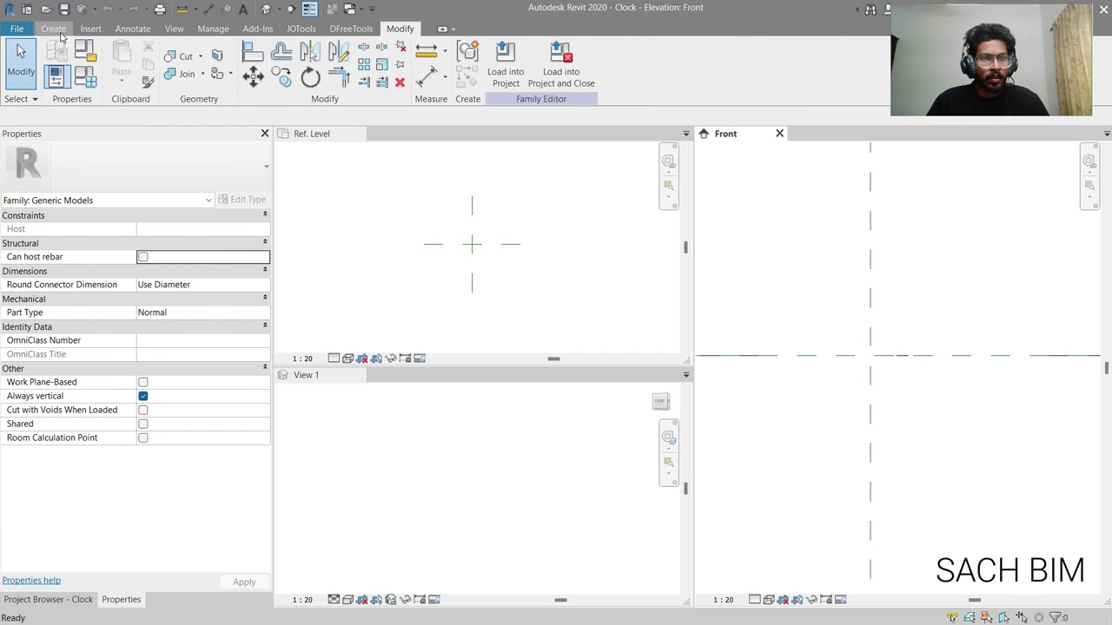
click(53, 29)
click(184, 73)
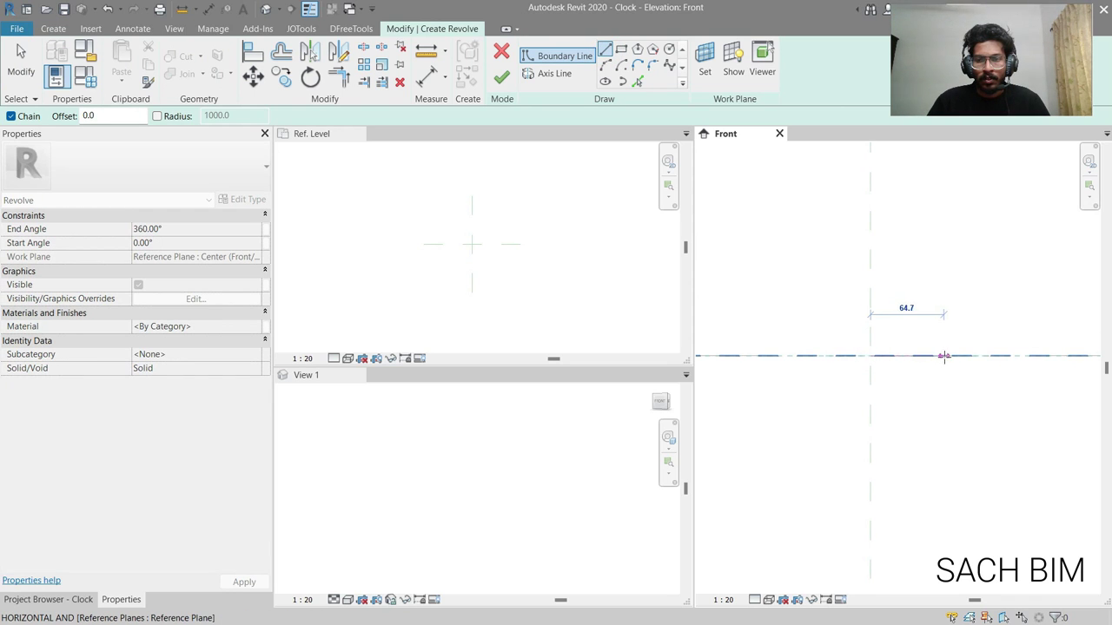
text(10)
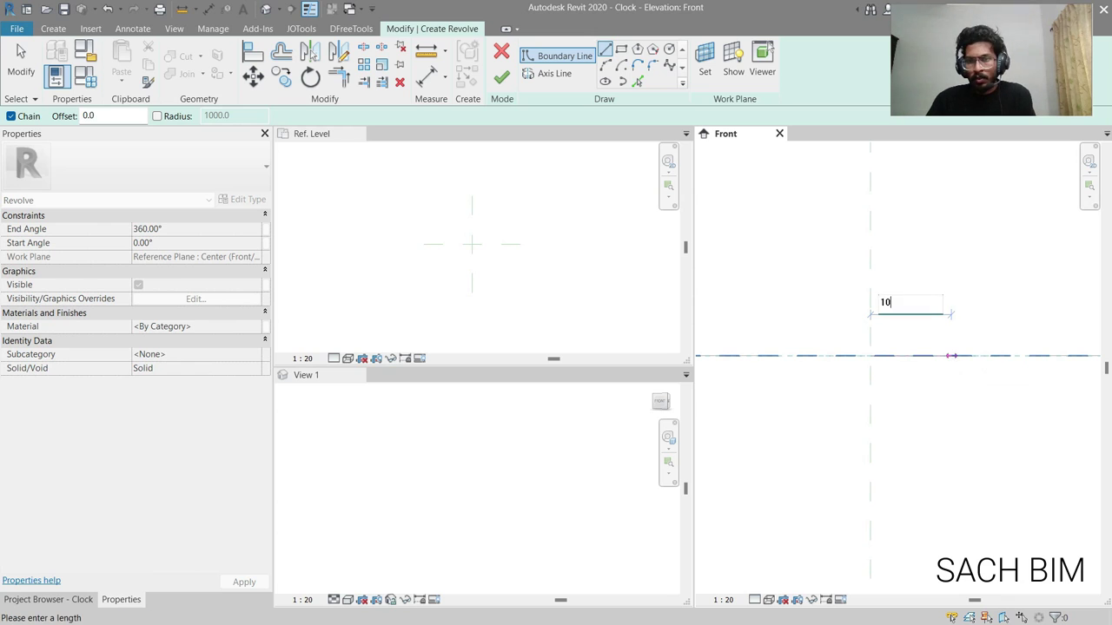
text(0)
key(Return)
middle_drag(953, 213, 959, 350)
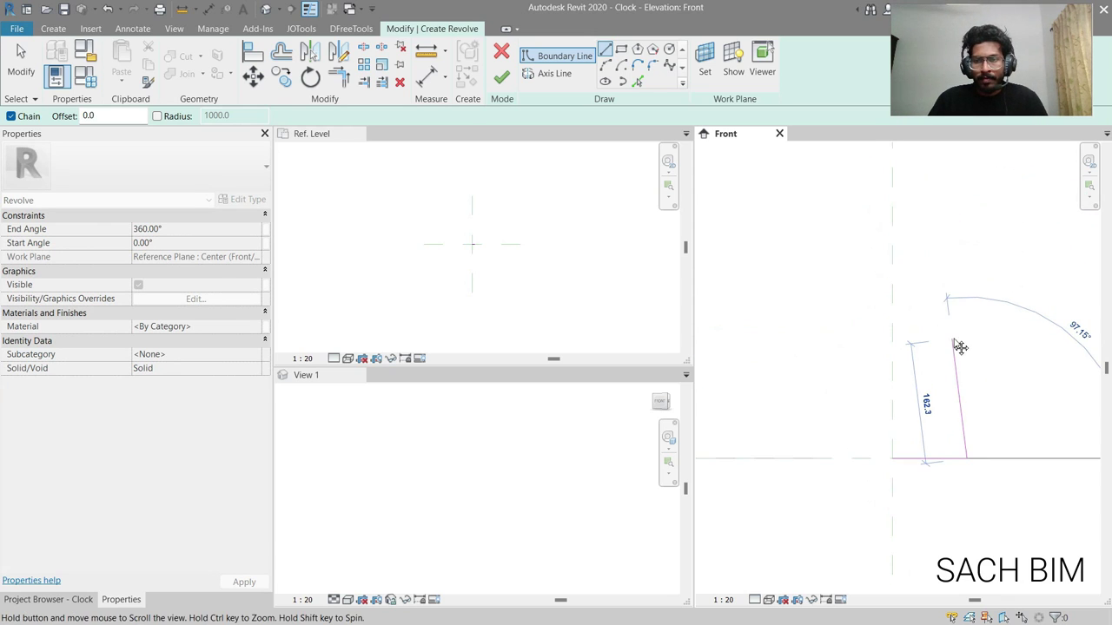
text(6)
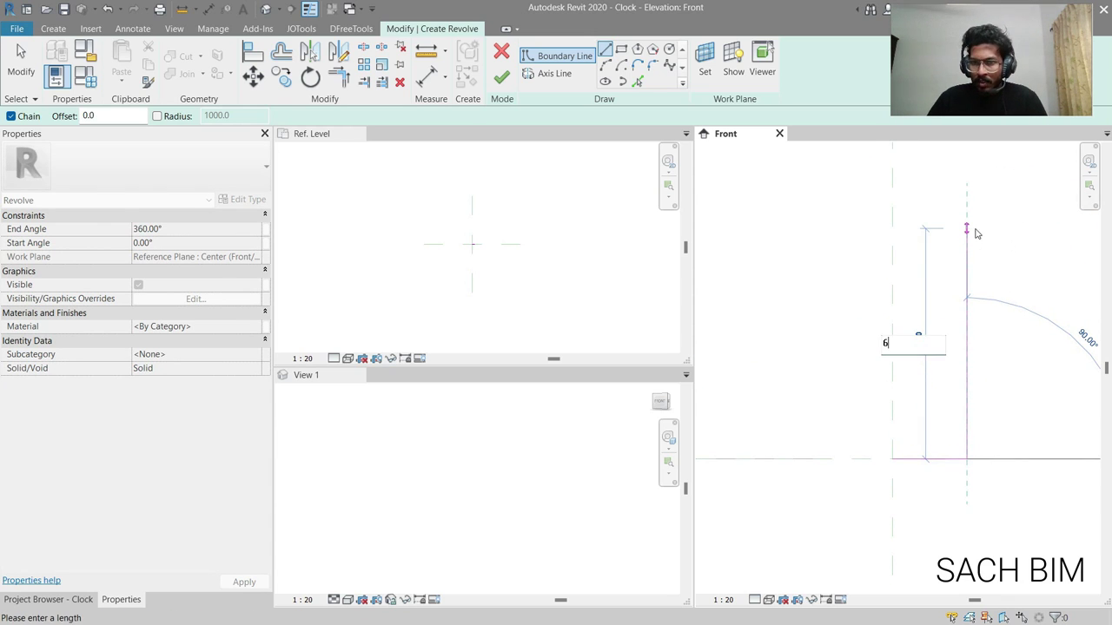
text(00)
key(Return)
Step: Sketch the rim back to the vertical reference plane with two chamfered corners, then an inner line down parallel to the 600 mm edge
scroll(967, 252, up, 3)
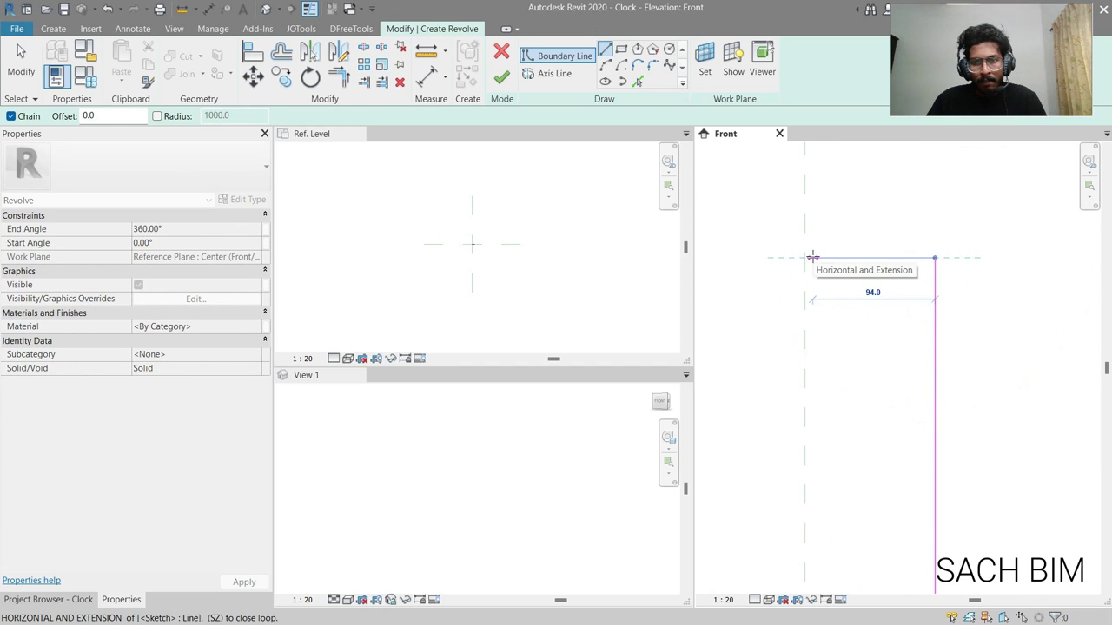
click(812, 257)
scroll(834, 277, up, 2)
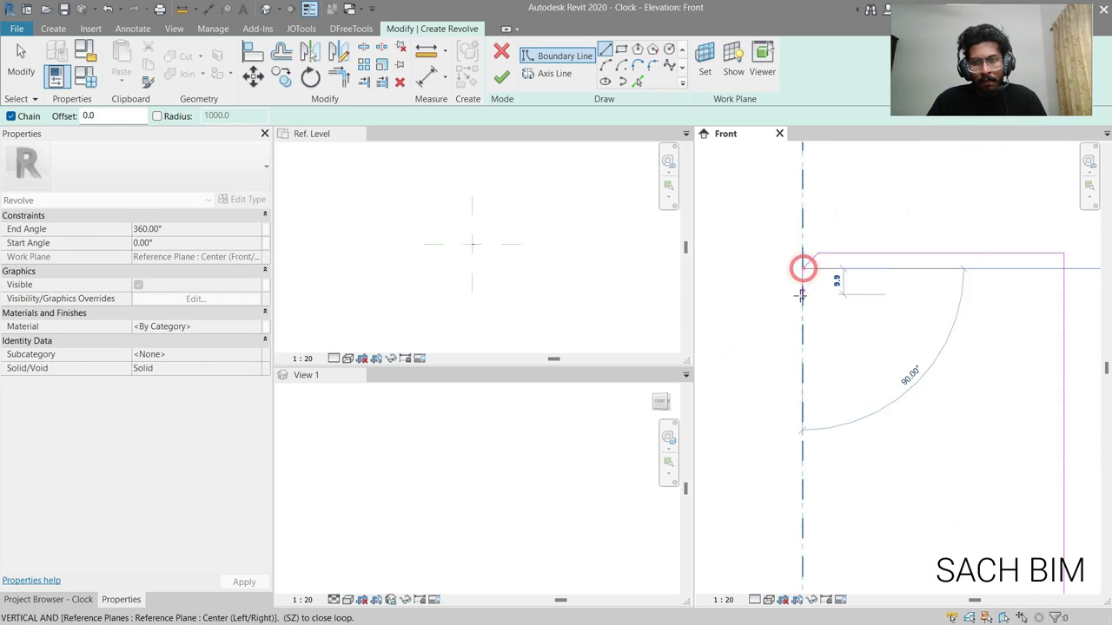
click(802, 301)
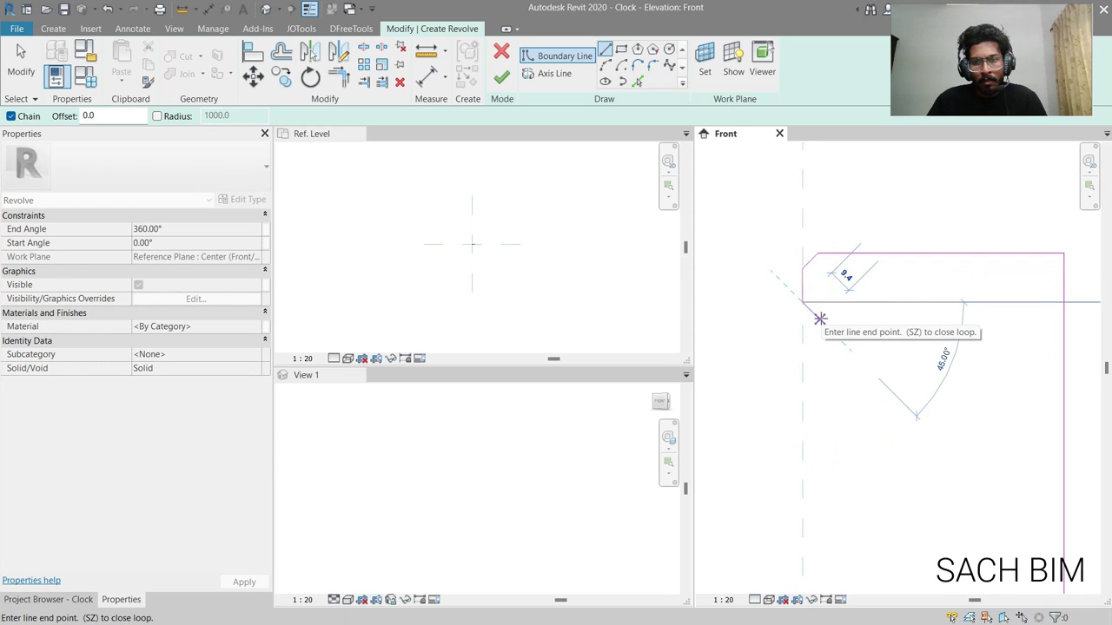
click(820, 318)
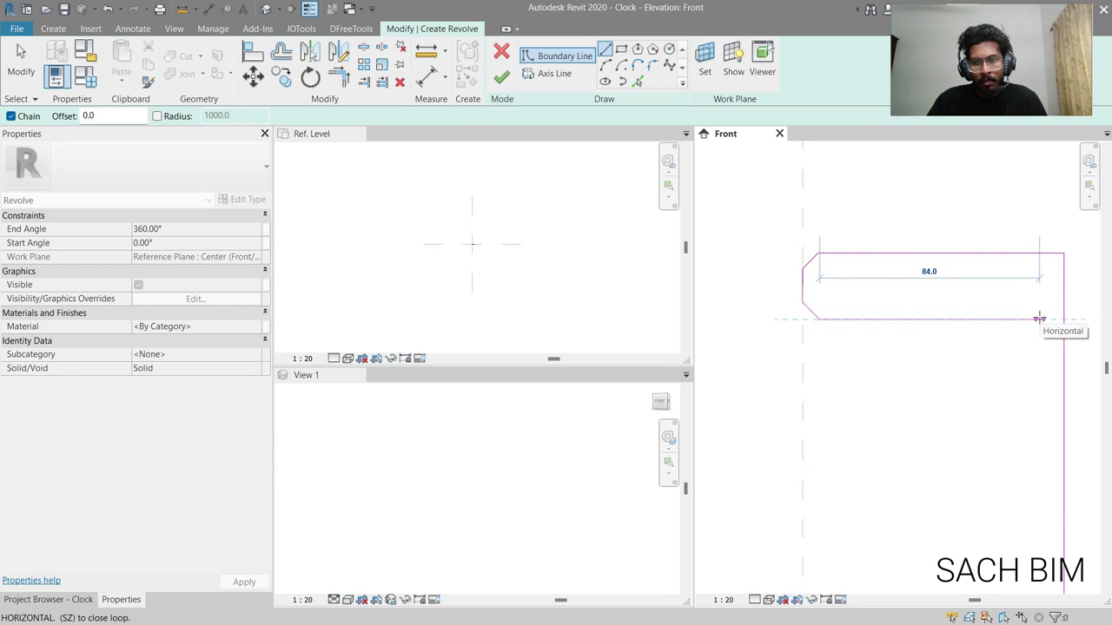
click(1036, 317)
scroll(1043, 348, down, 3)
scroll(1025, 408, down, 2)
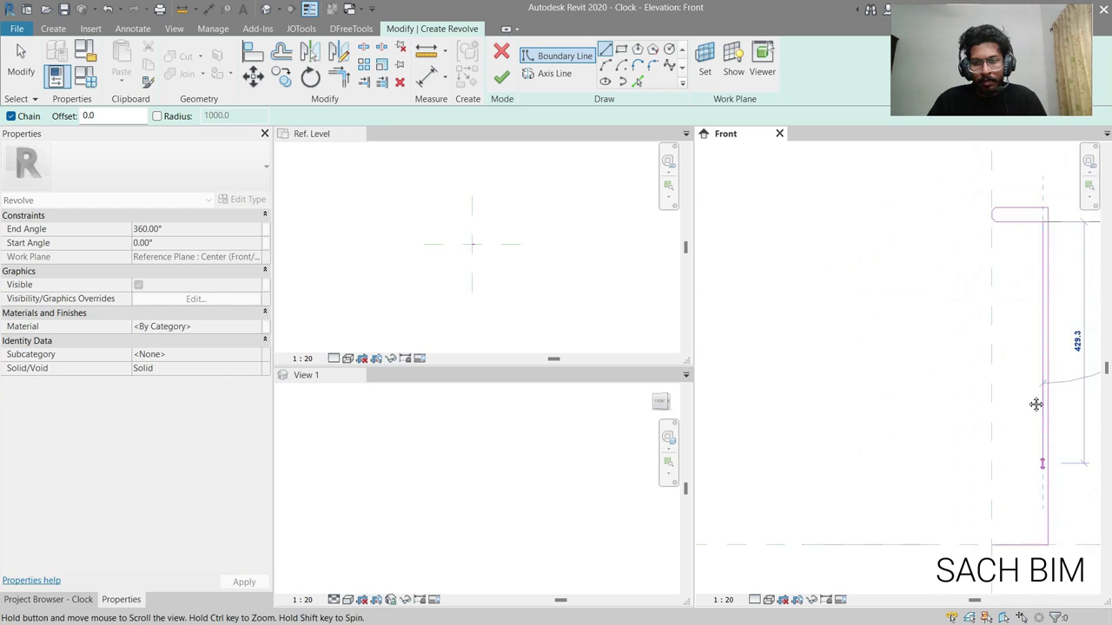
key(Escape)
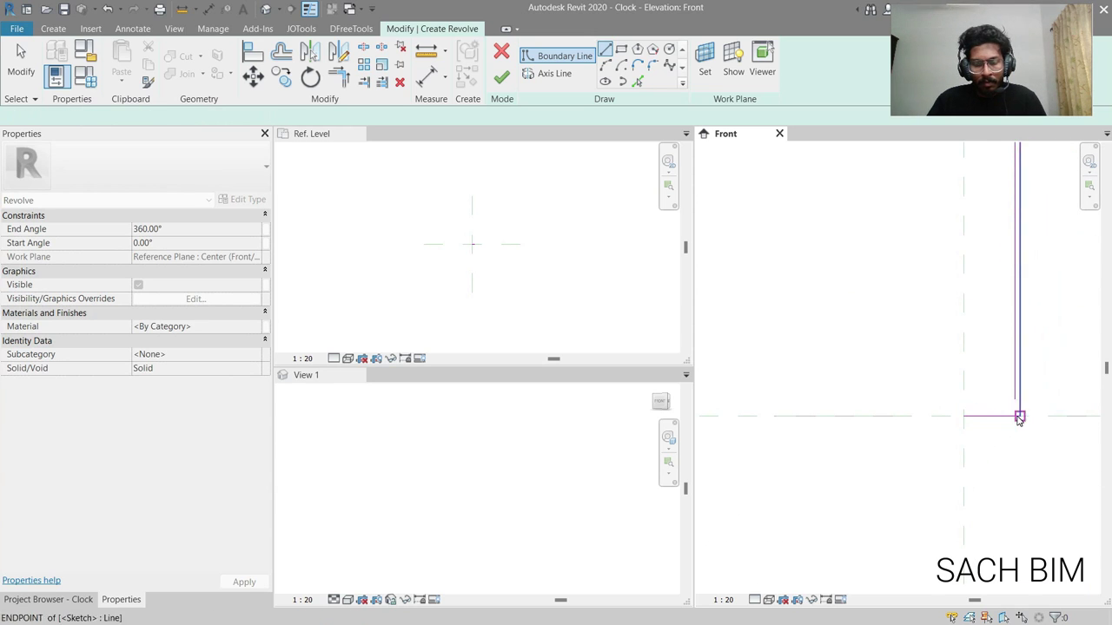
Step: Trim the inner vertical line and the base line to a corner so the revolve profile closes
scroll(1014, 404, up, 2)
key(t)
key(r)
click(1021, 392)
click(1022, 416)
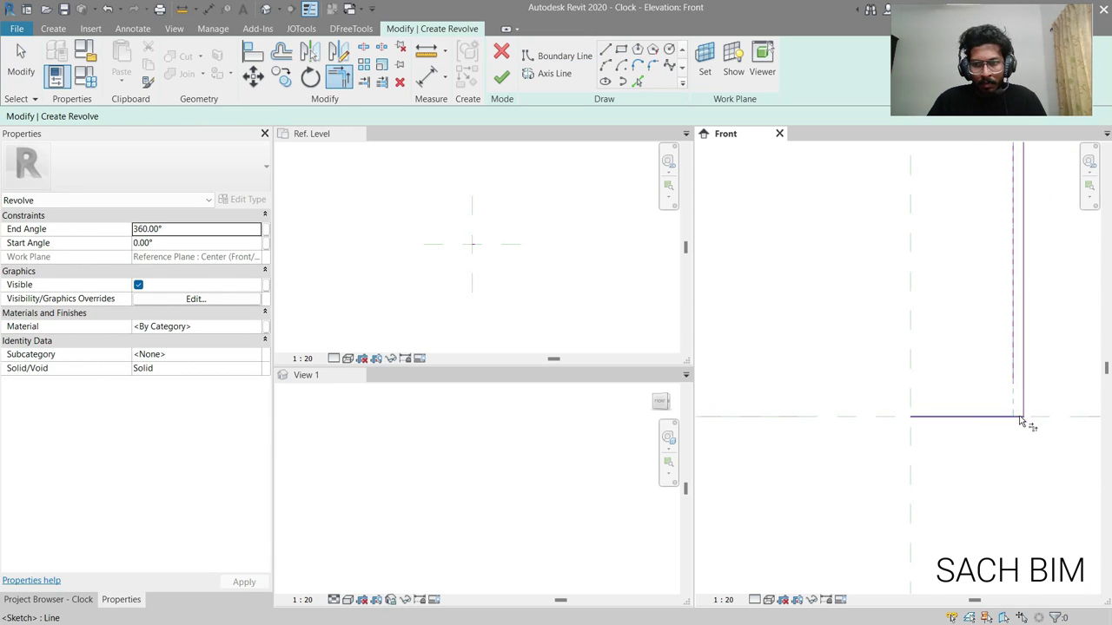
key(Escape)
scroll(811, 379, down, 2)
scroll(866, 402, up, 2)
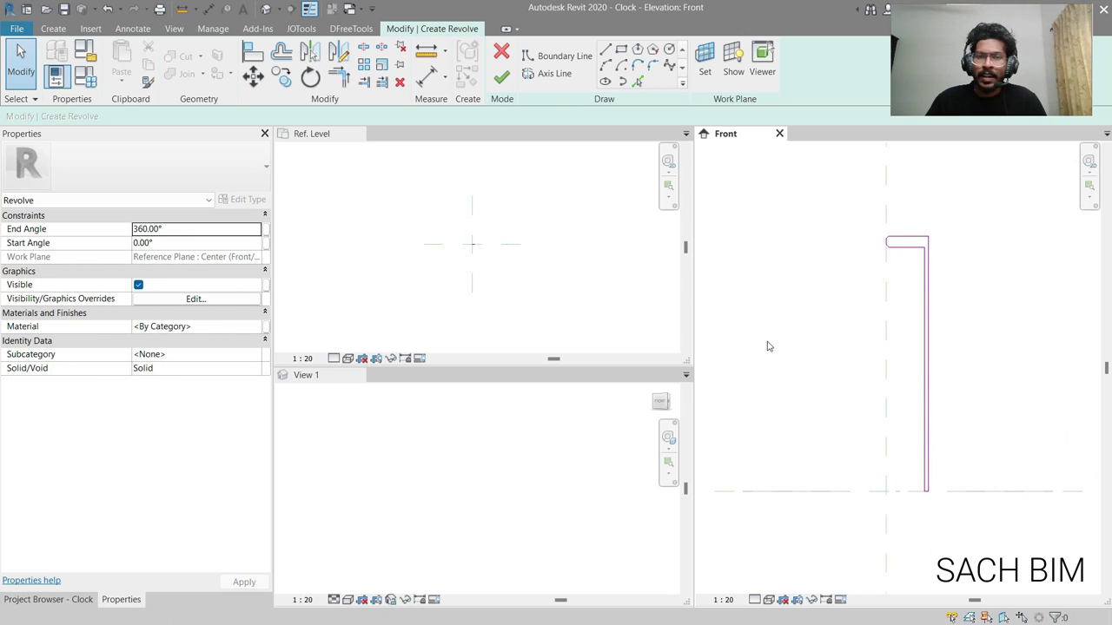
Step: Pick the horizontal reference level as the axis line and finish the 360° revolve
click(558, 76)
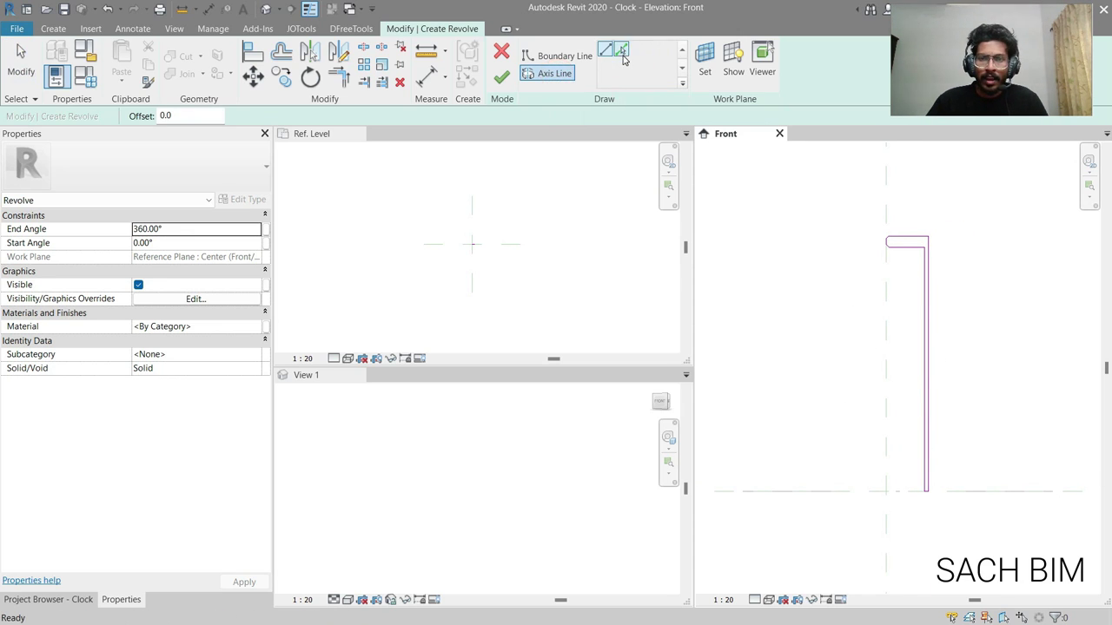
click(623, 52)
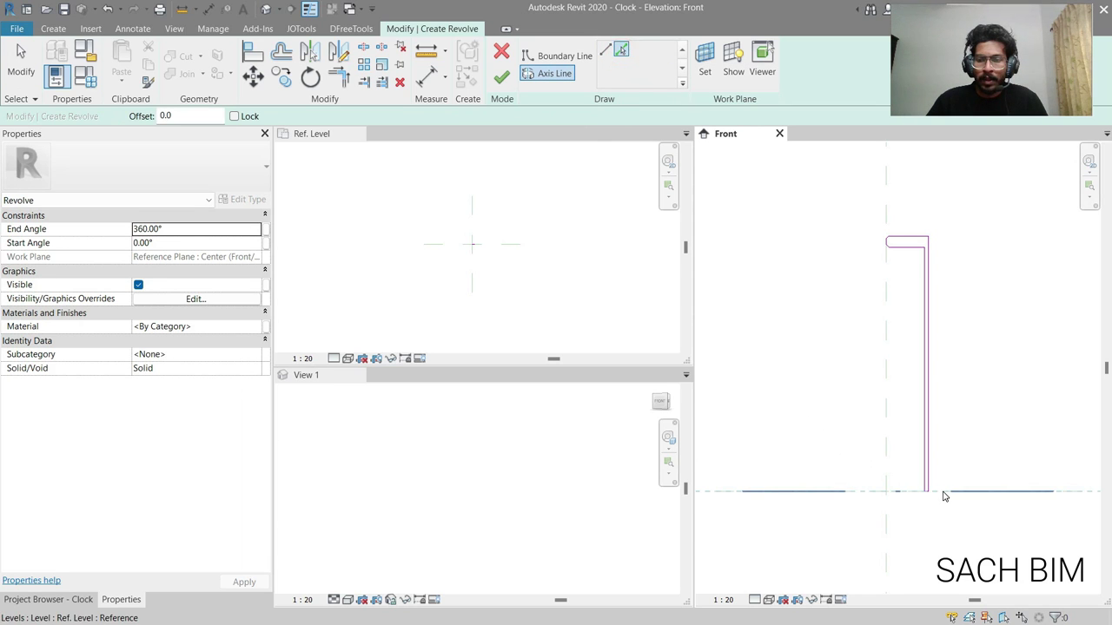
click(944, 493)
click(865, 493)
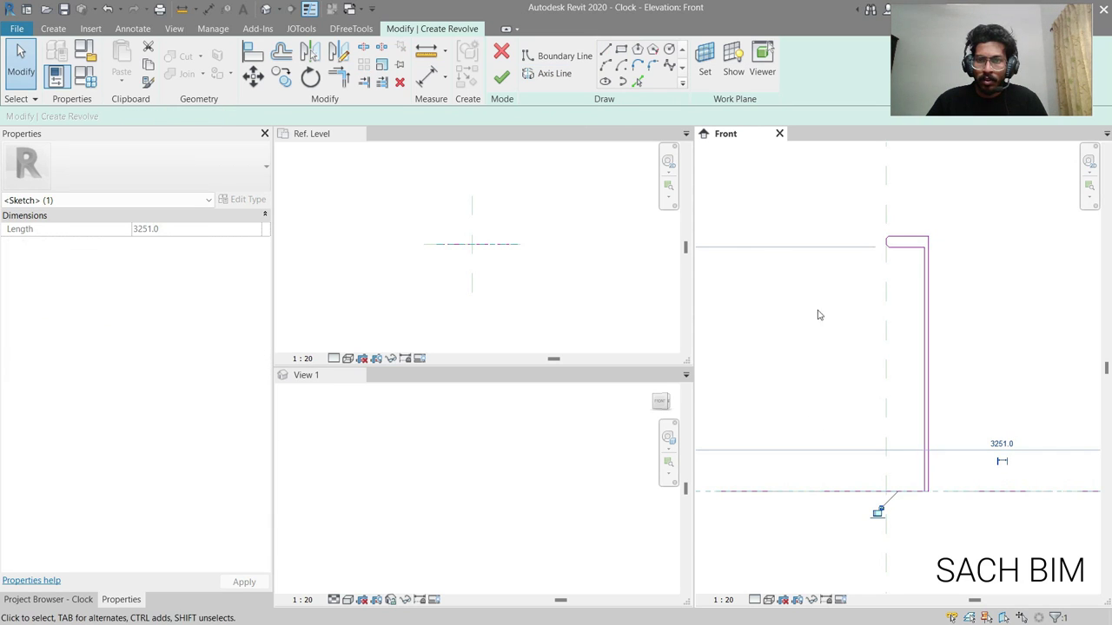
click(503, 85)
Step: Display the 3D view shaded and turn it to show the revolved clock case at an angle
click(484, 472)
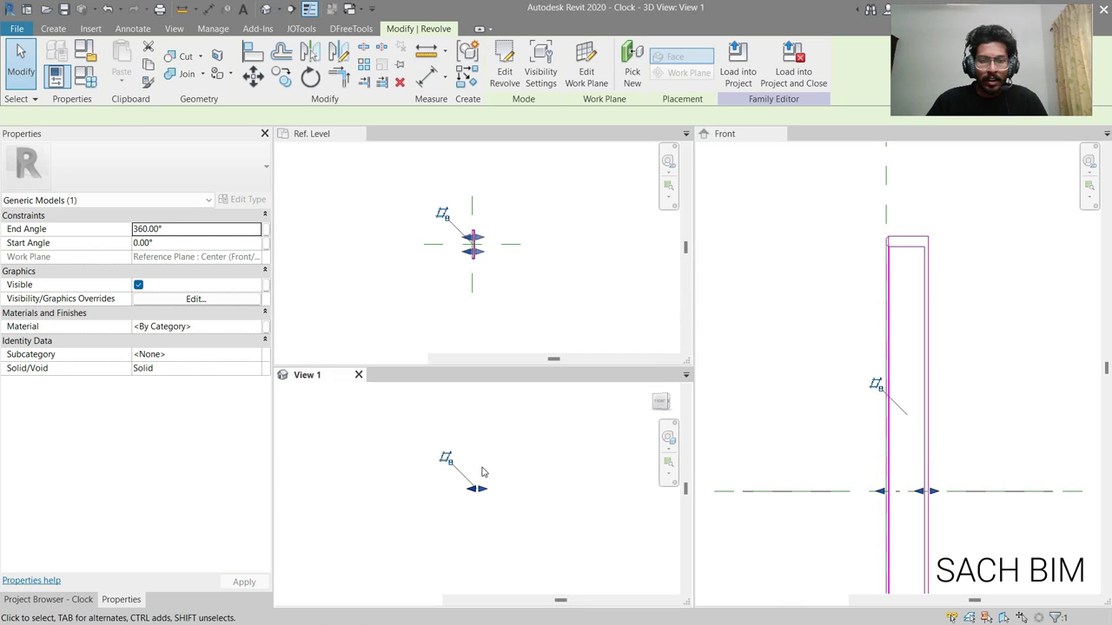
scroll(484, 473, up, 3)
click(533, 494)
click(546, 487)
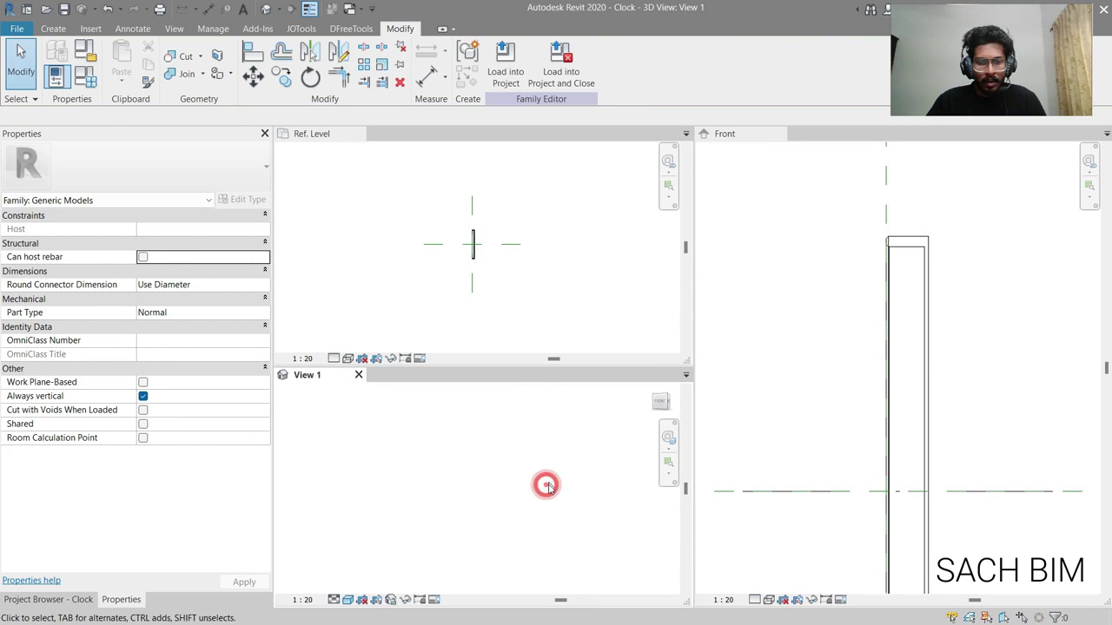
scroll(556, 495, down, 2)
click(442, 536)
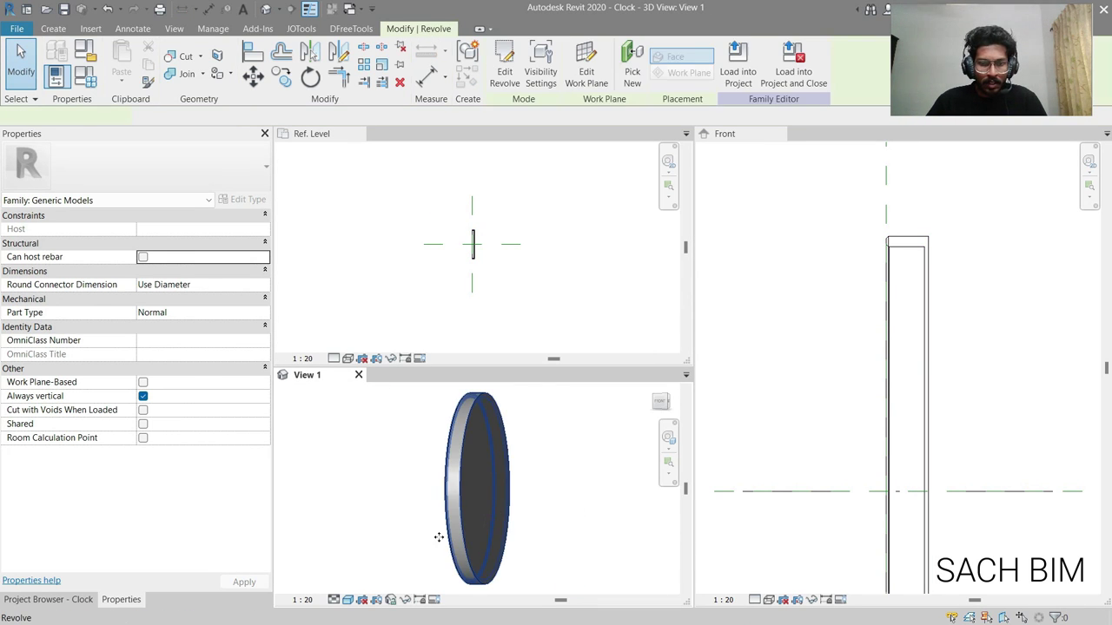
shift+drag(441, 536, 618, 529)
shift+middle_drag(628, 529, 678, 487)
Step: Start a second revolve in the Front elevation and sketch a thin rectangular boundary from the case's inner top corner down to the reference level
middle_drag(824, 395, 769, 380)
scroll(874, 294, up, 1)
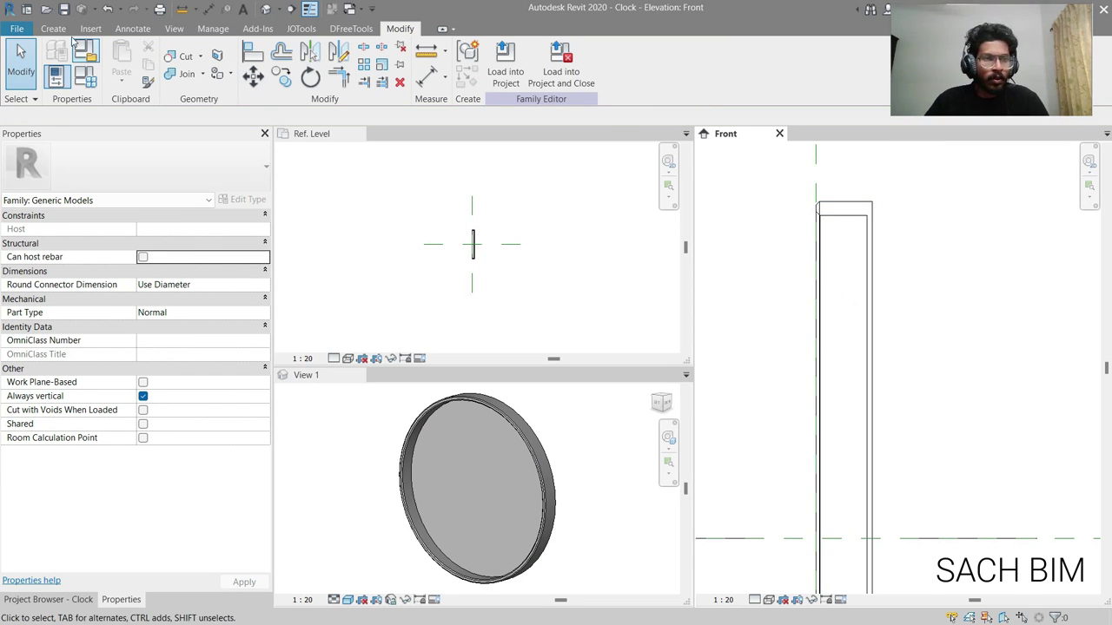
click(53, 28)
click(188, 57)
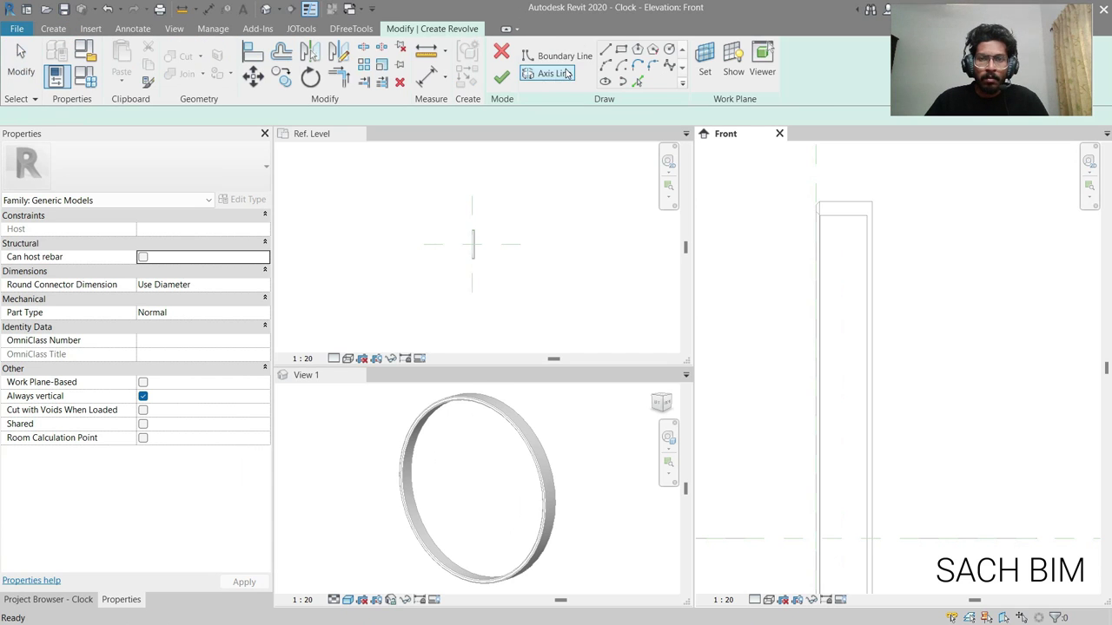
click(620, 49)
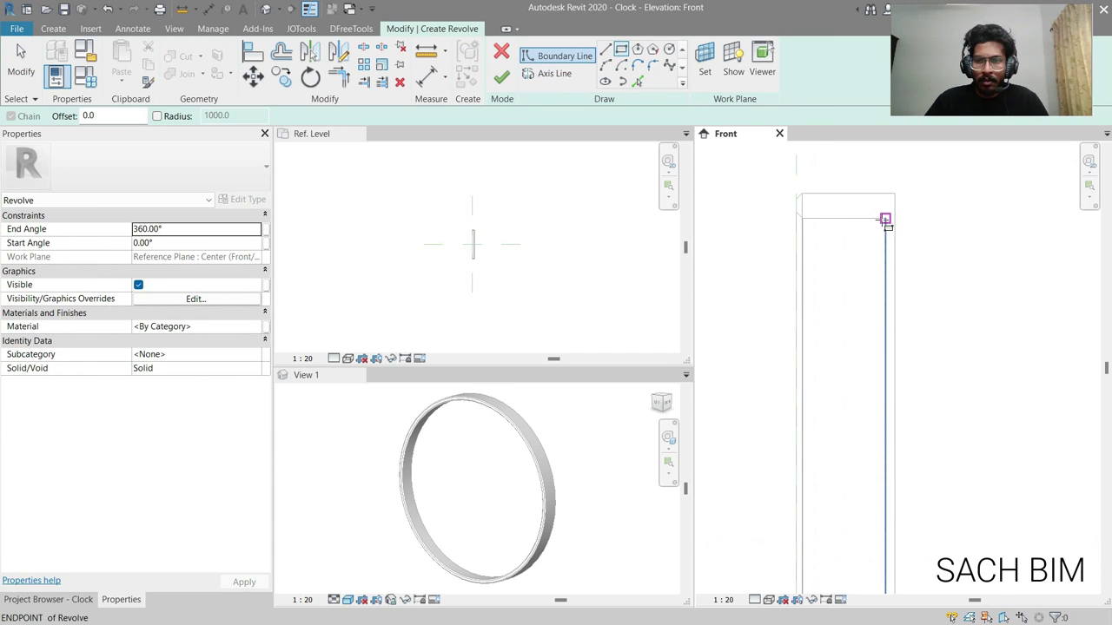
click(885, 220)
scroll(869, 295, up, 2)
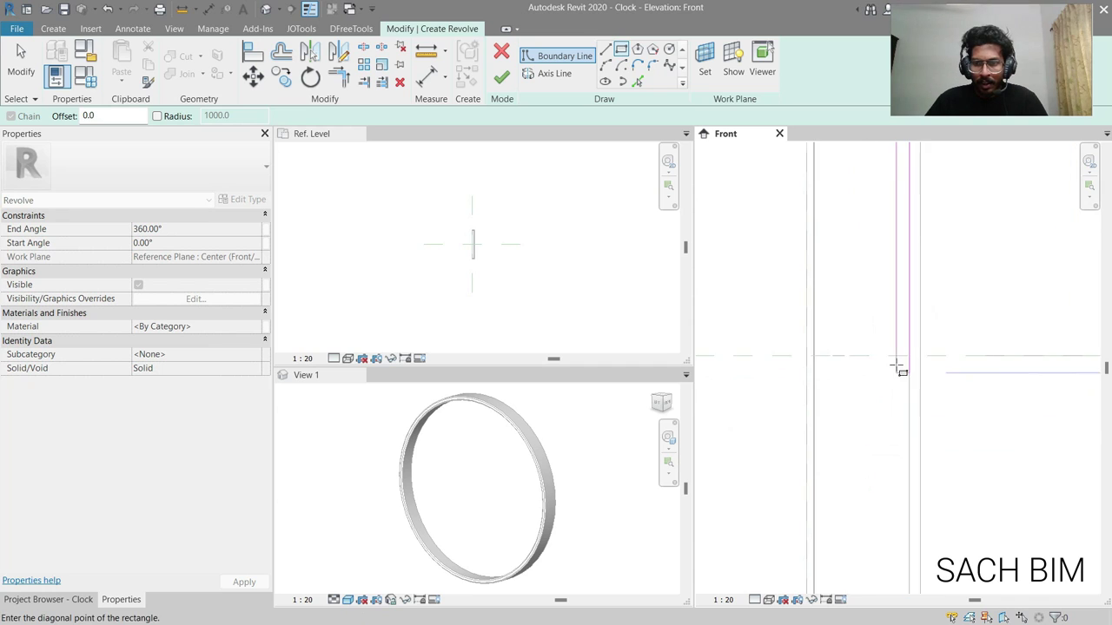
scroll(898, 365, up, 2)
click(911, 350)
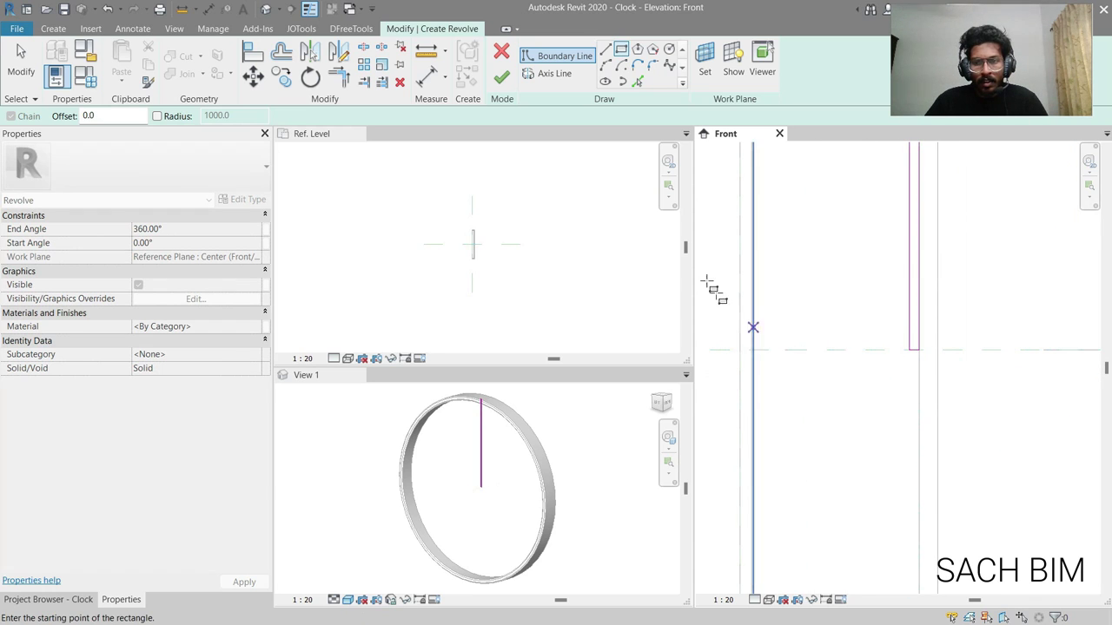
Step: Pick the horizontal reference level as the axis line and finish the revolve for the clock face
click(554, 73)
click(626, 54)
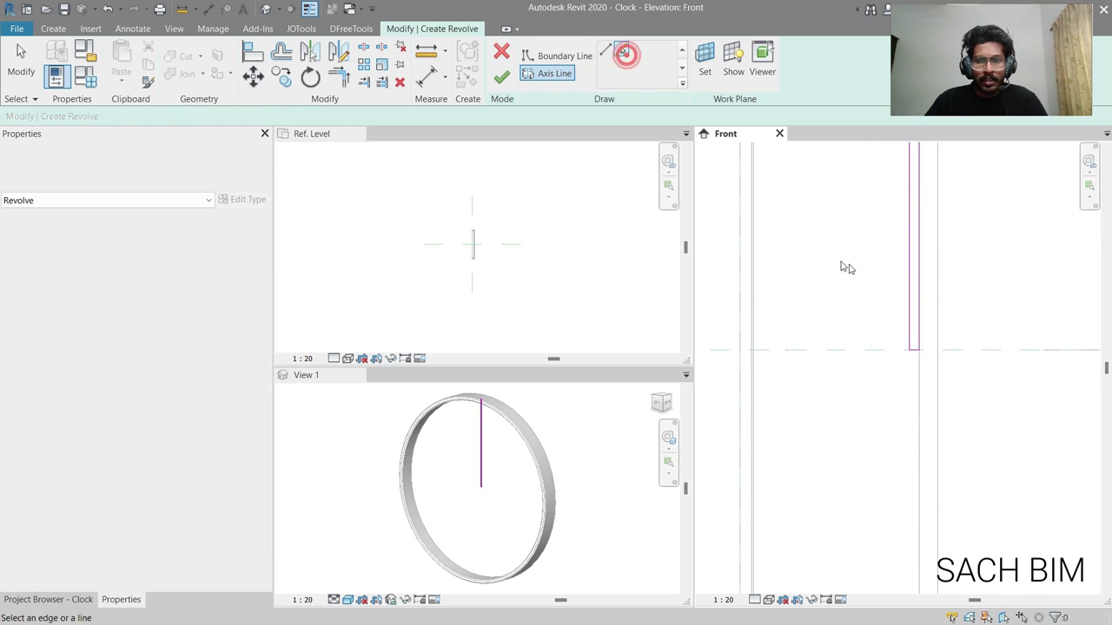
click(950, 349)
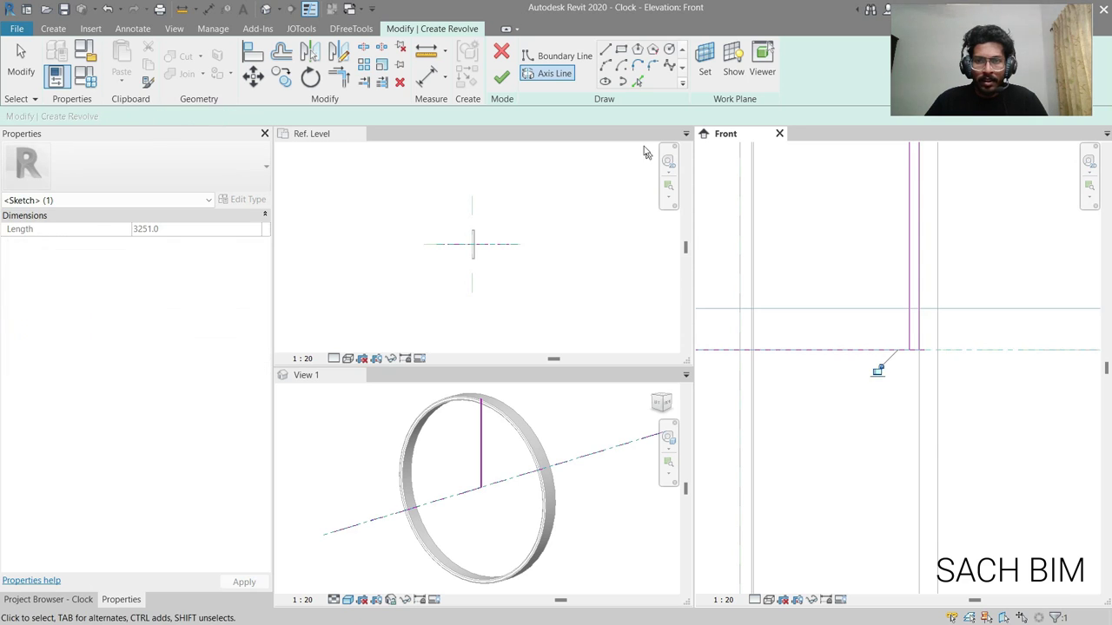
click(501, 78)
shift+middle_drag(583, 461, 549, 479)
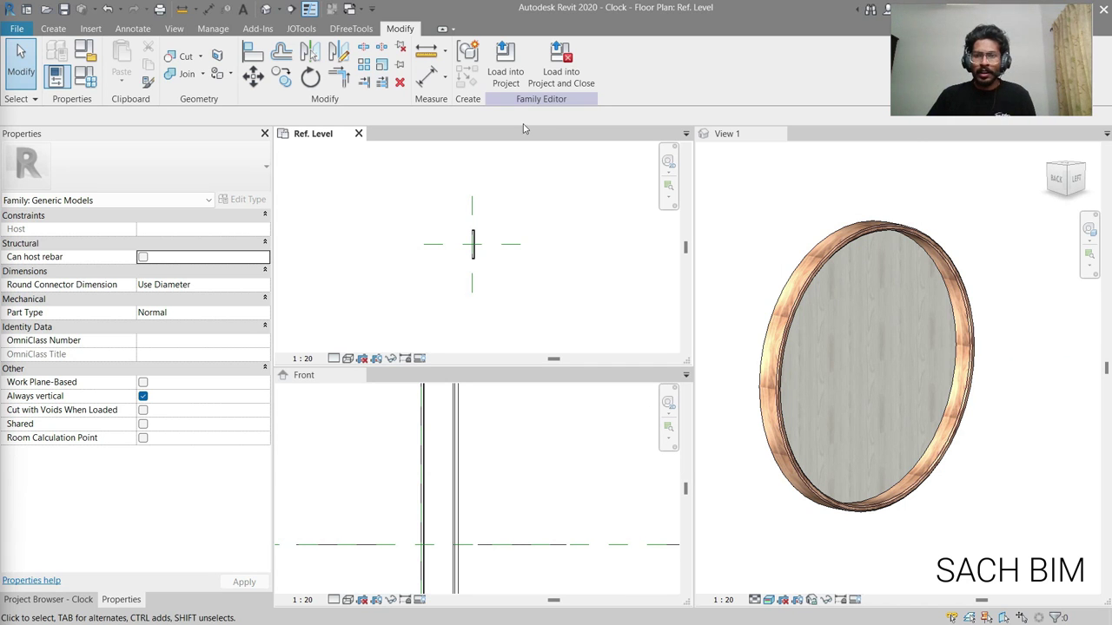
shift+middle_drag(1012, 443, 994, 403)
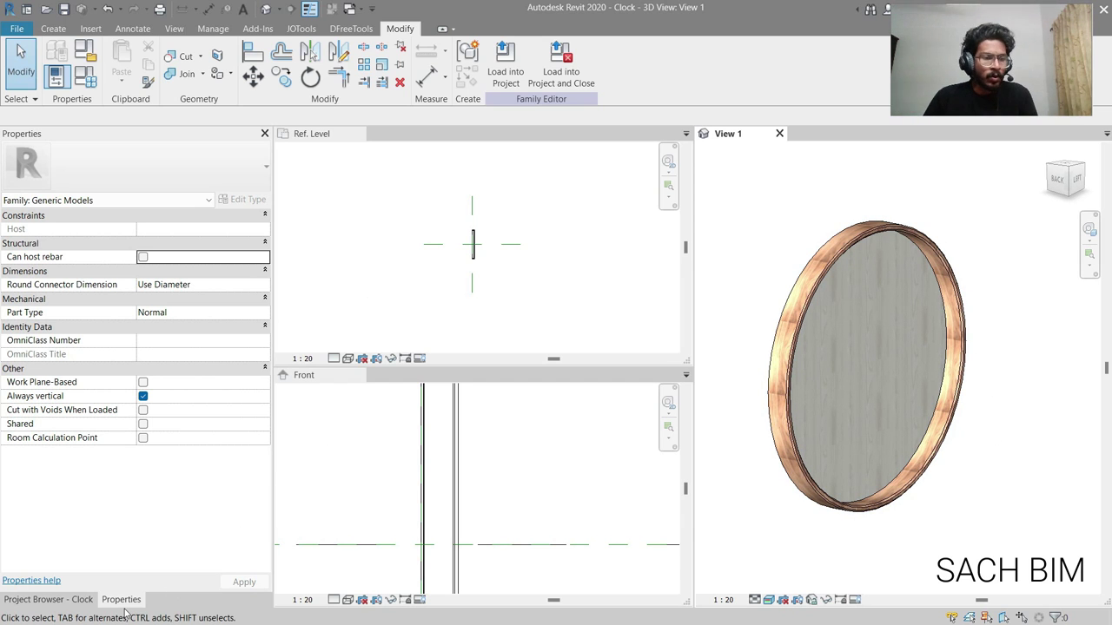
Step: Open the Left elevation and place the model text "12" just inside the upper rim, centred on the vertical reference plane
click(48, 600)
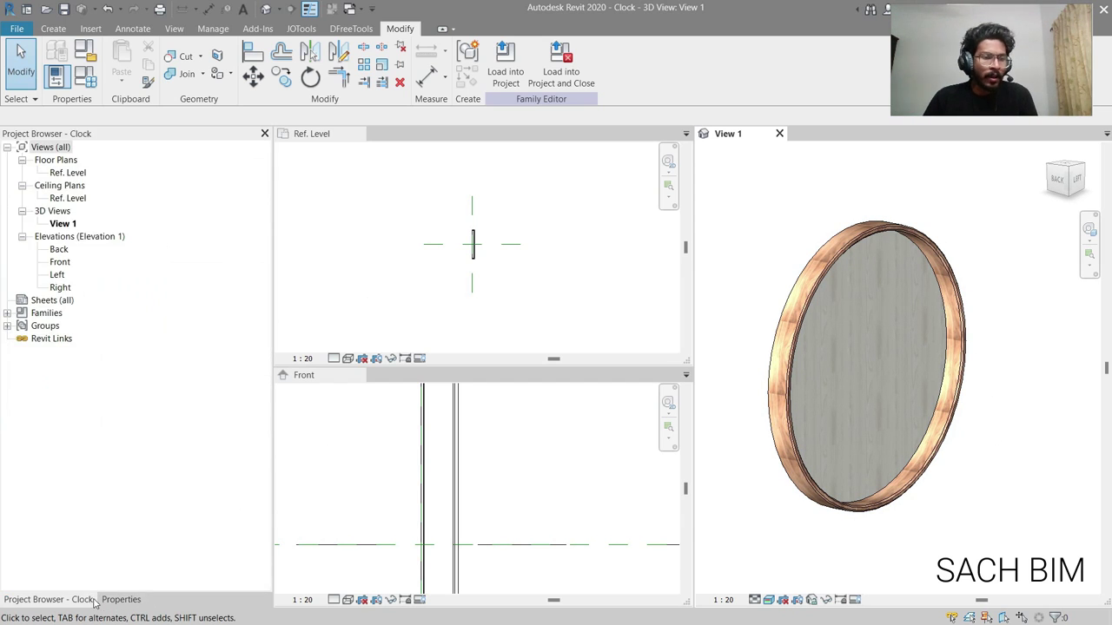
double_click(57, 274)
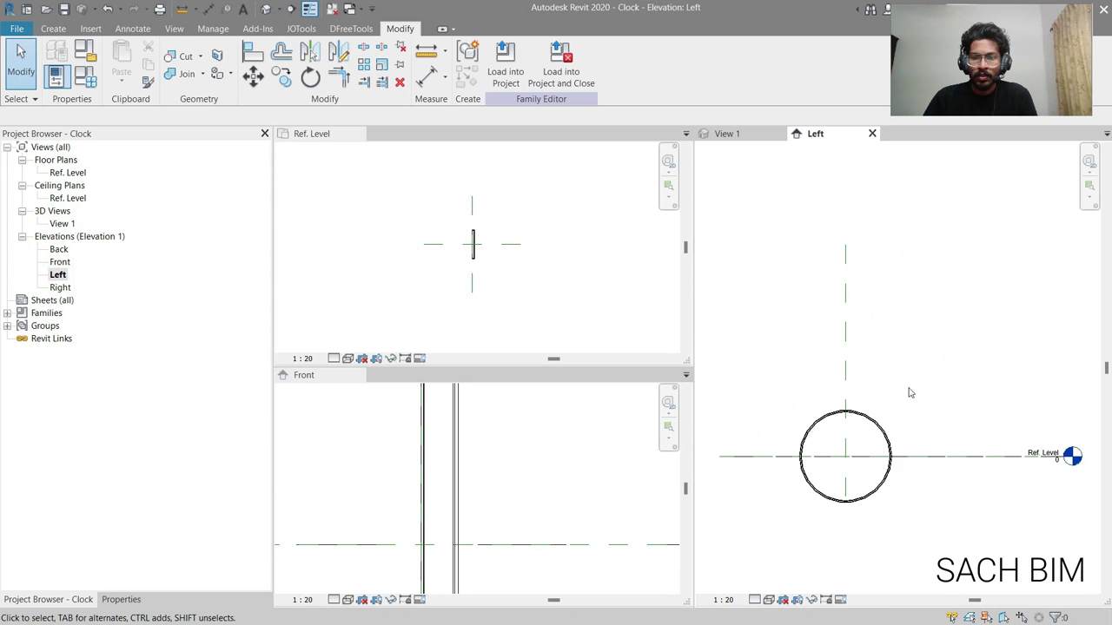
scroll(869, 300, up, 5)
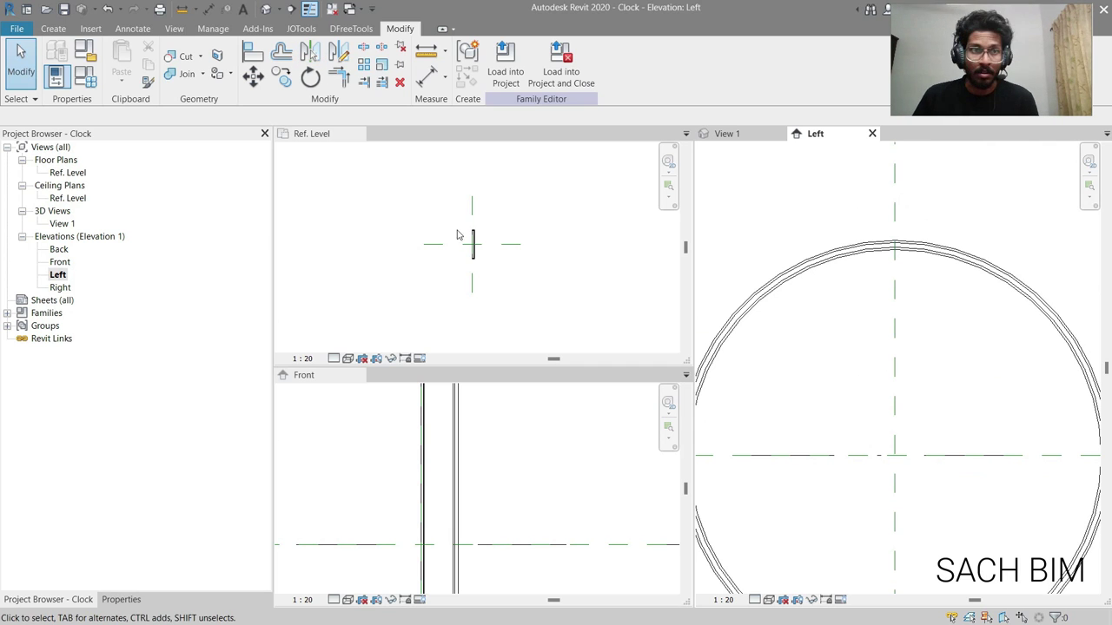
click(53, 29)
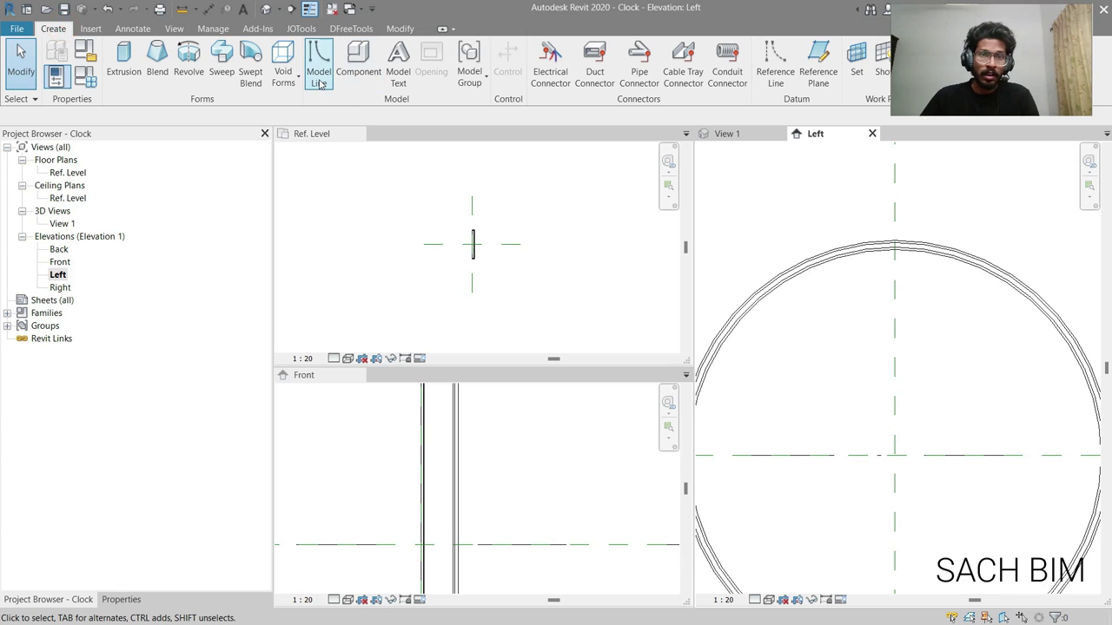
click(398, 73)
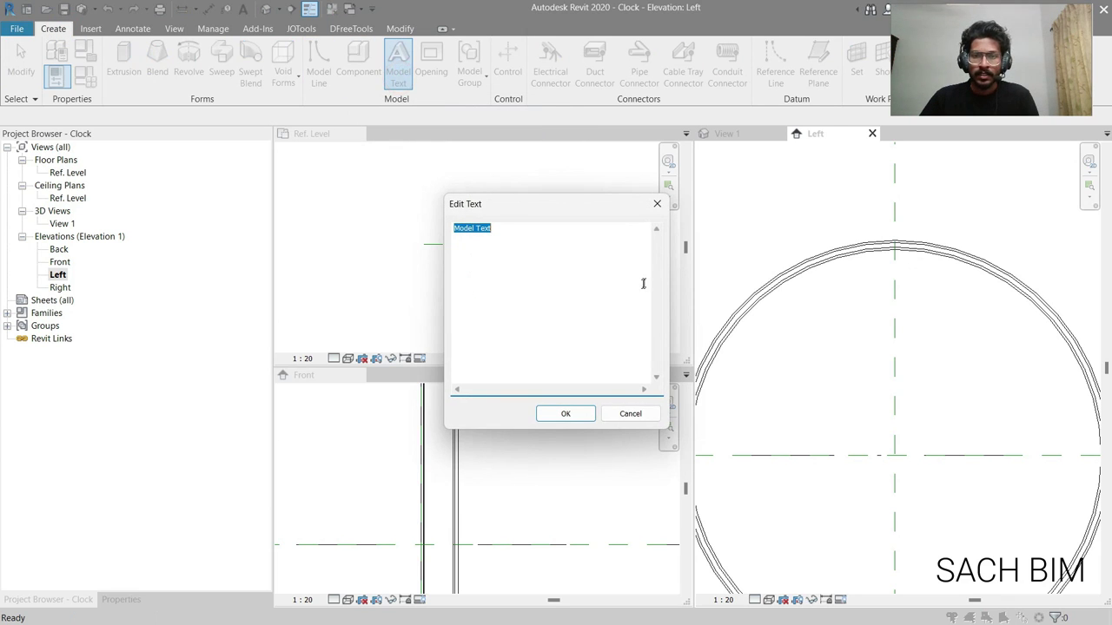
text(12)
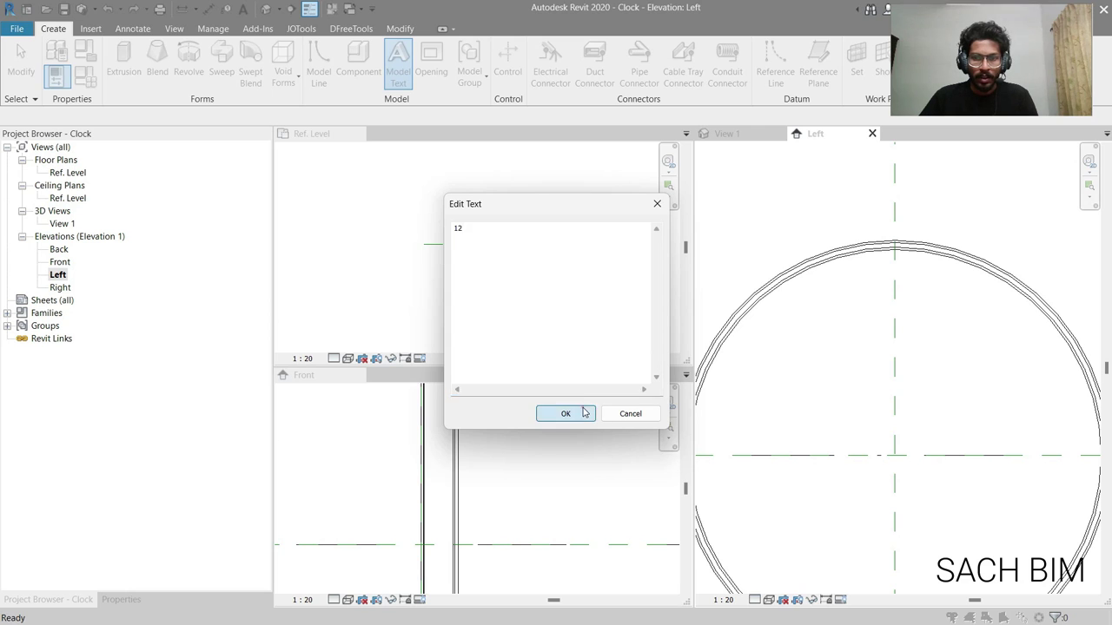
click(565, 414)
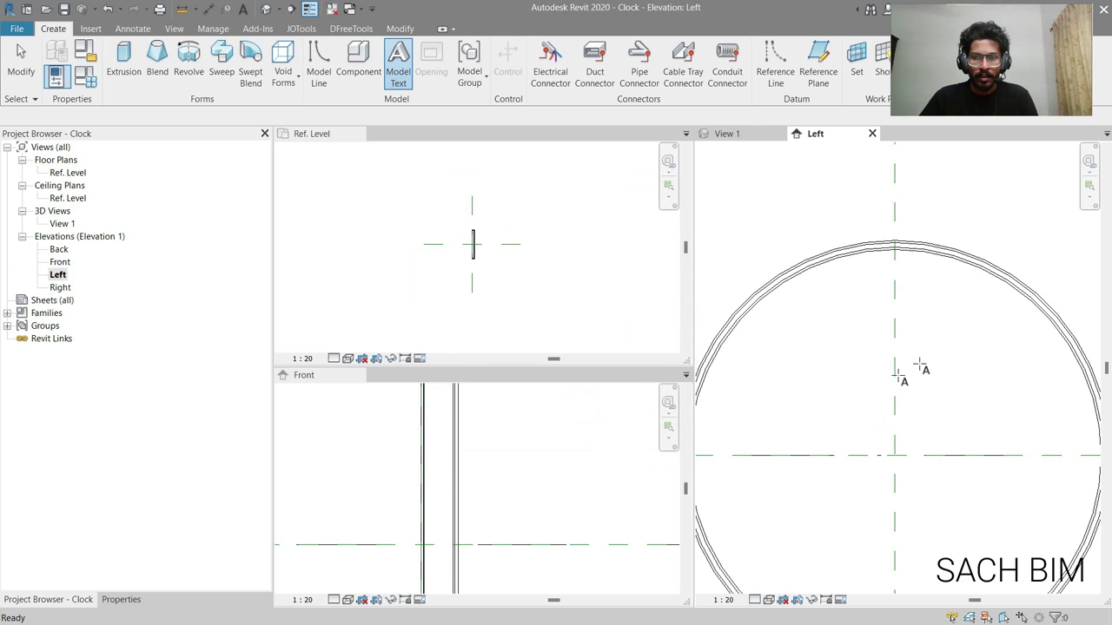
click(851, 314)
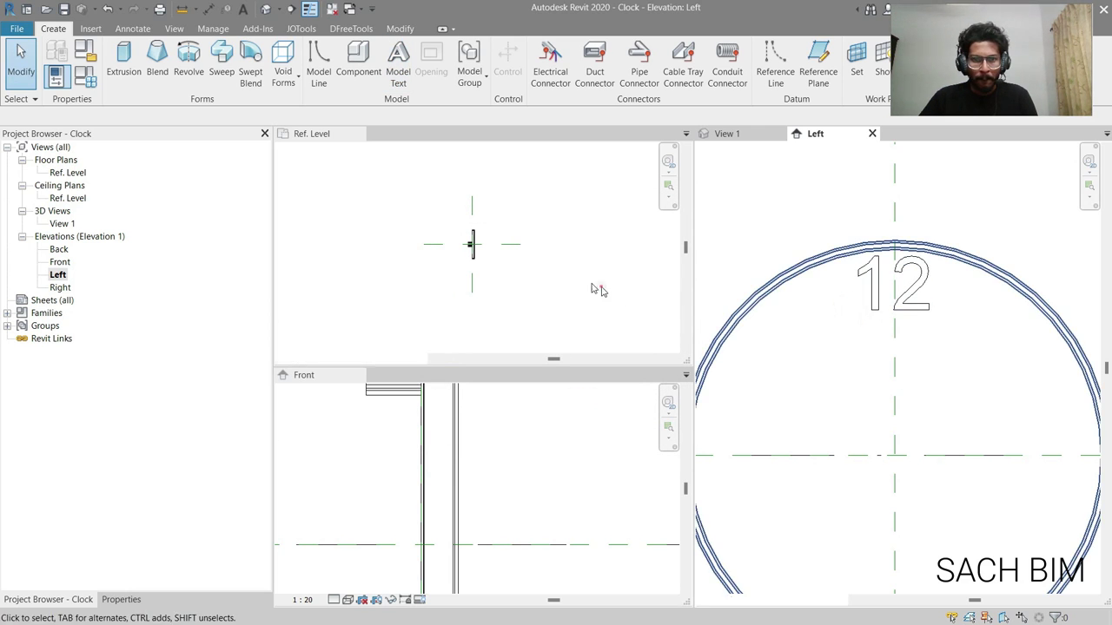
Step: Select the 12 text in the Ref. Level plan and set its depth to 1.0
click(467, 243)
scroll(458, 253, up, 3)
click(458, 252)
scroll(465, 257, up, 2)
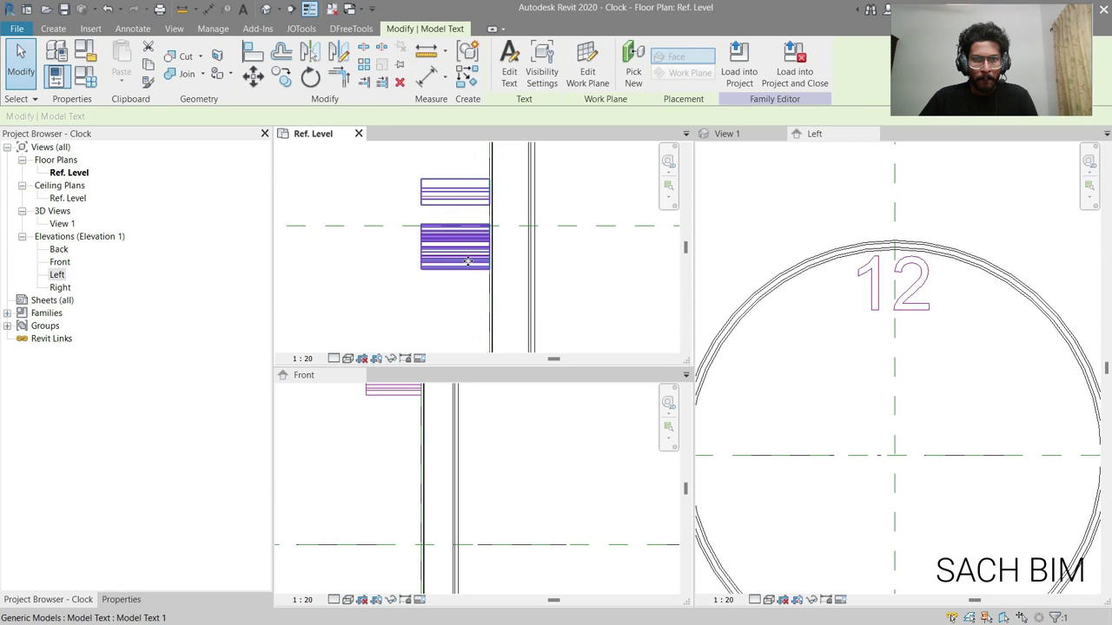
click(120, 600)
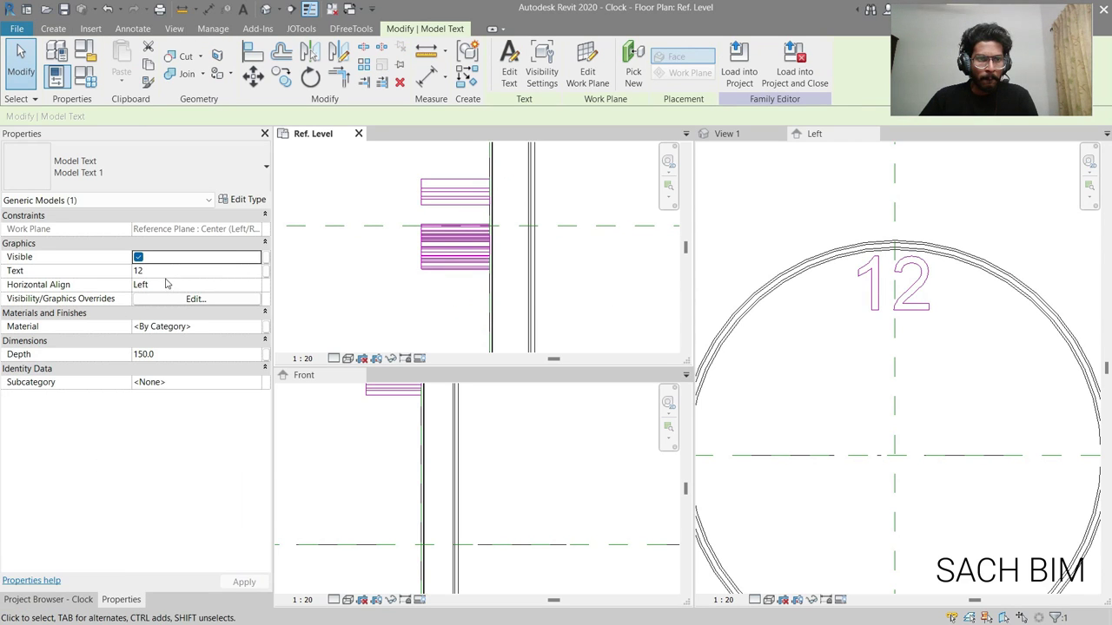
double_click(470, 251)
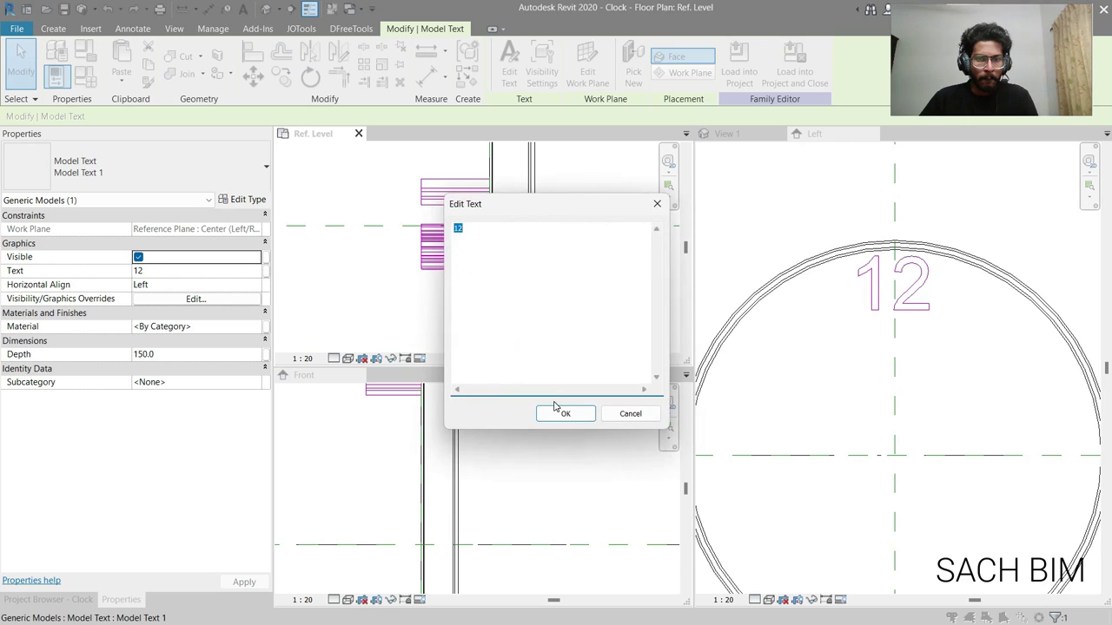
click(567, 407)
click(422, 256)
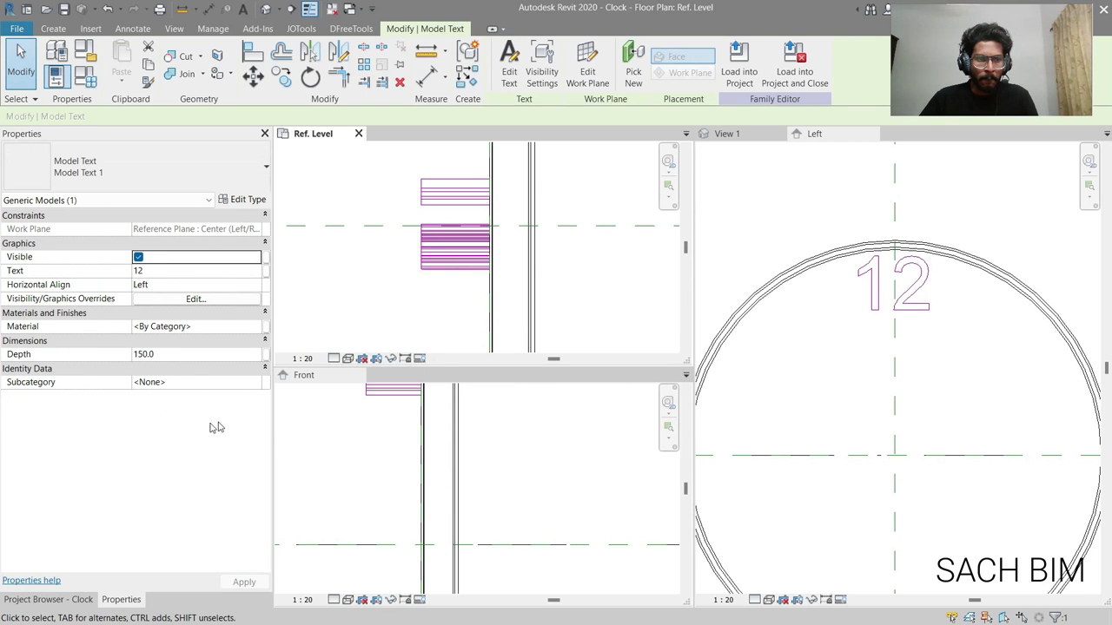
click(191, 355)
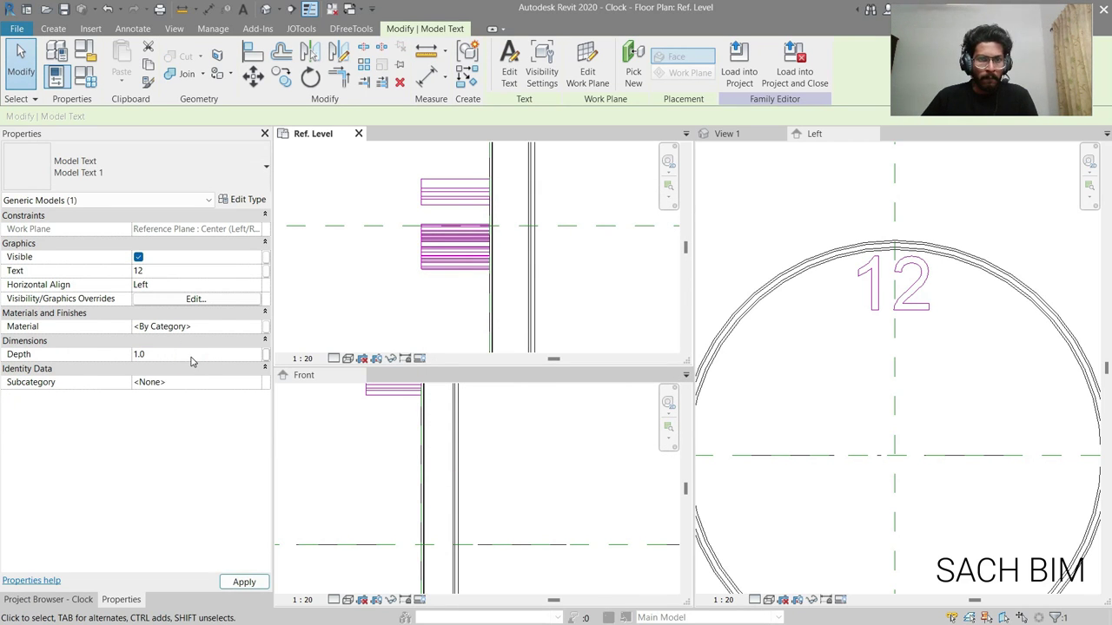
text(1.0)
key(Return)
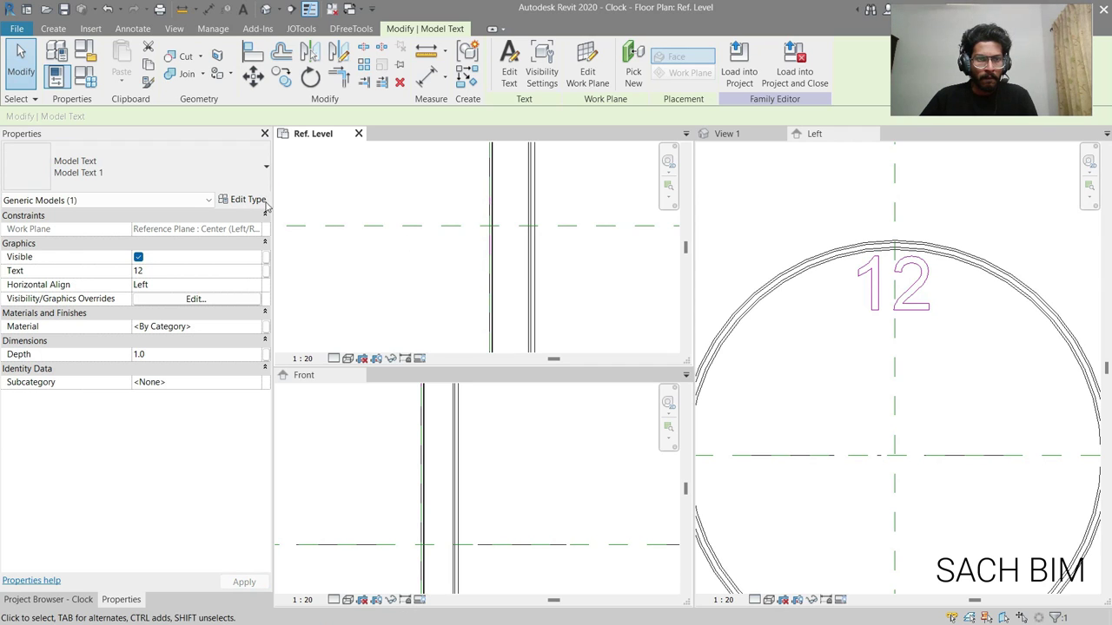
Step: Set the depth of the 12 text to 5.0
scroll(482, 243, up, 3)
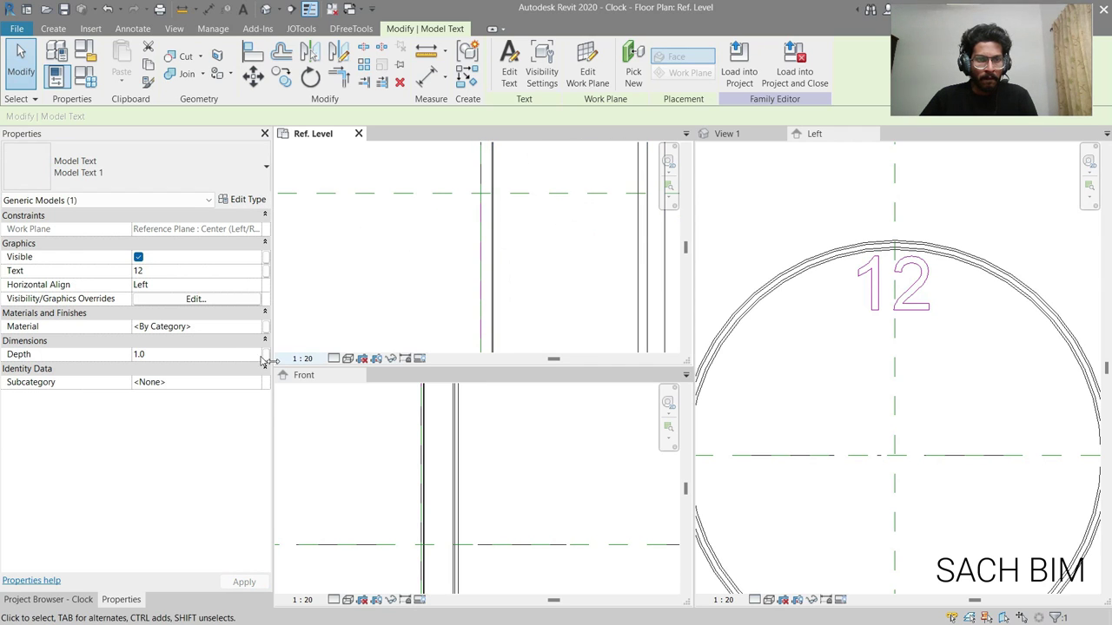
click(222, 353)
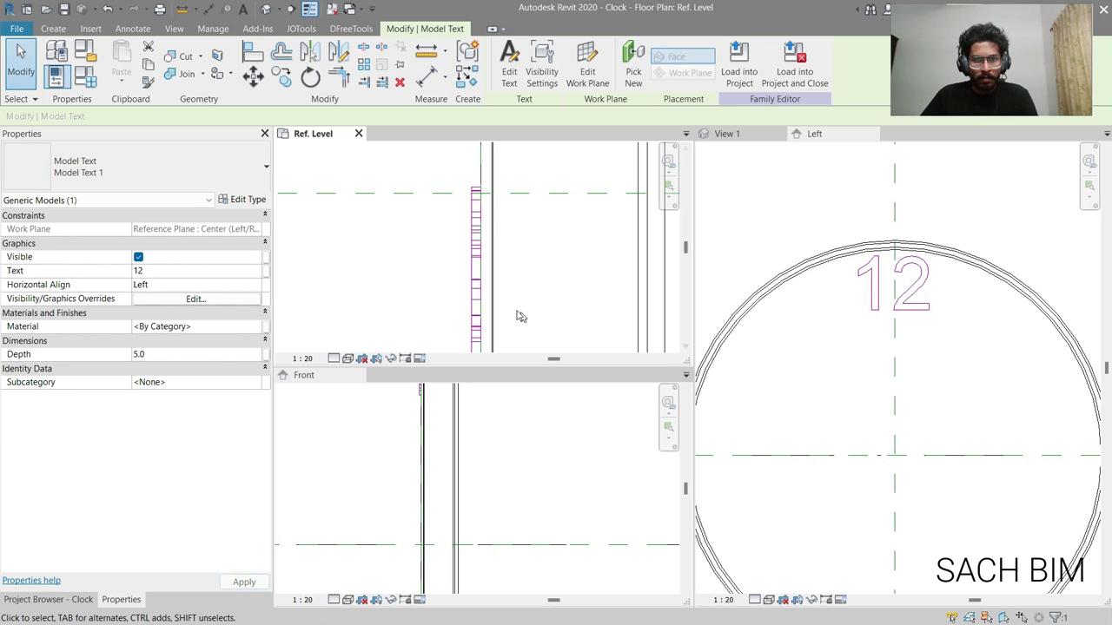
Step: Move the 12 text in the Ref. Level plan onto the surface of the clock face, with Constrain turned off
scroll(480, 269, down, 2)
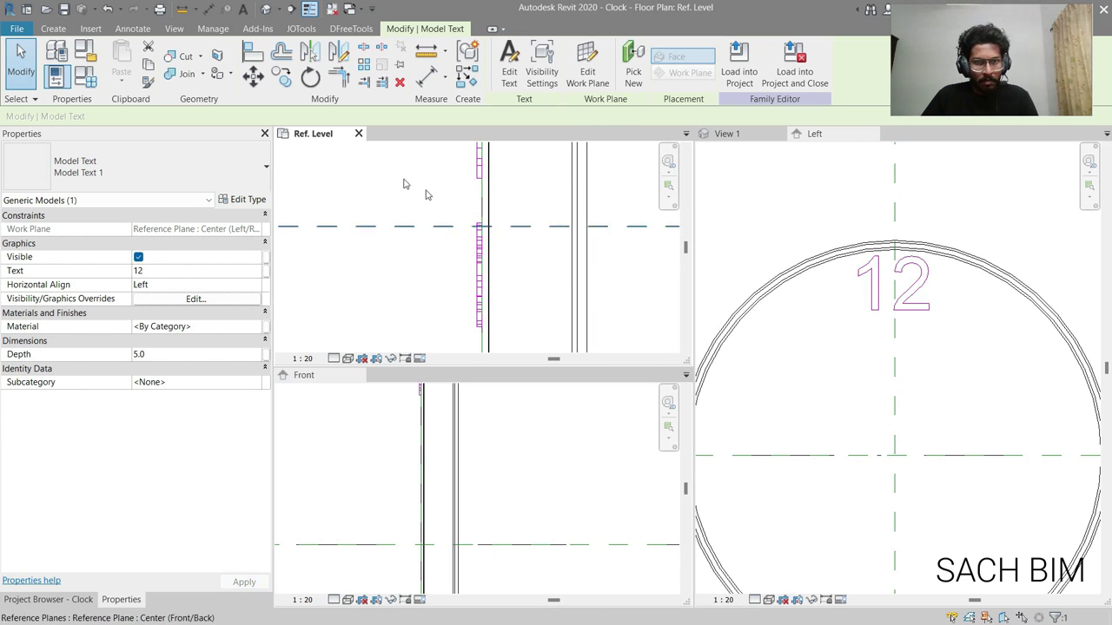
click(253, 77)
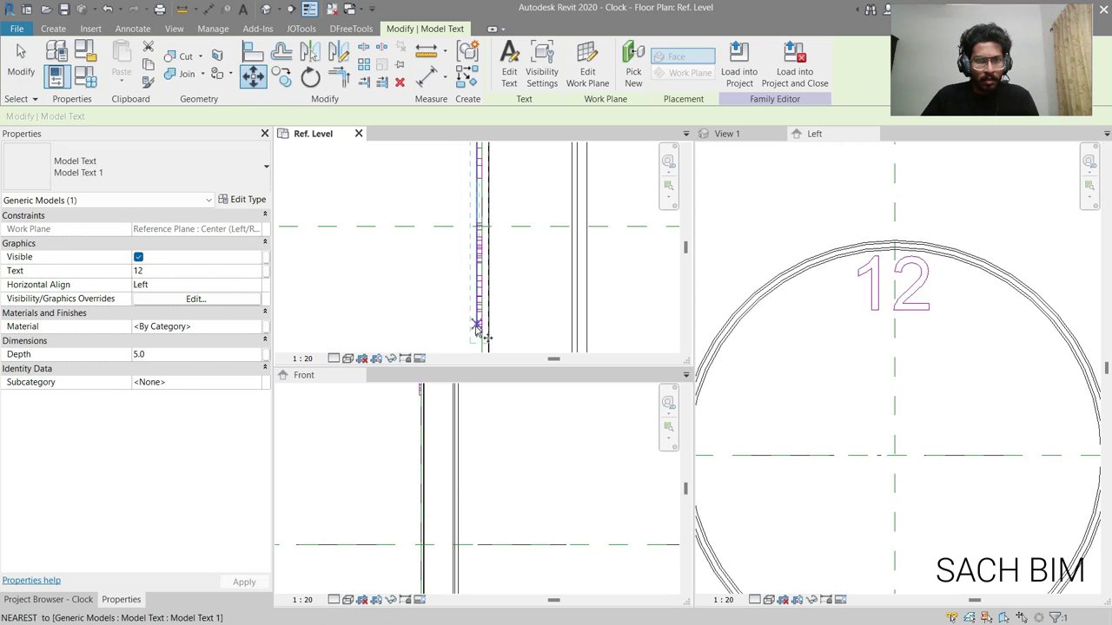
click(480, 329)
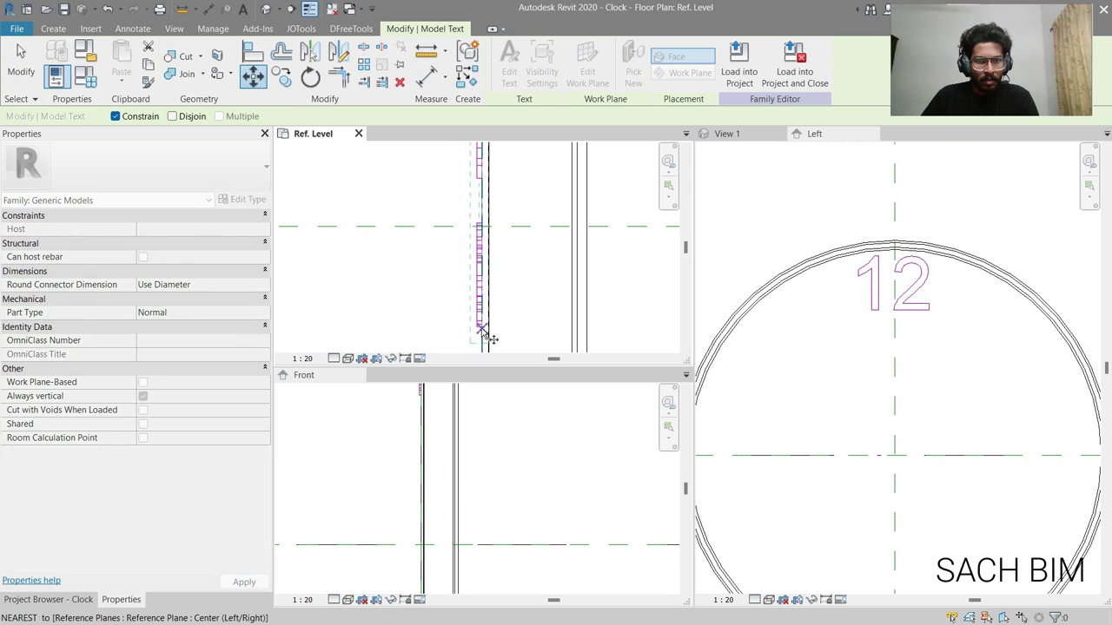
click(172, 117)
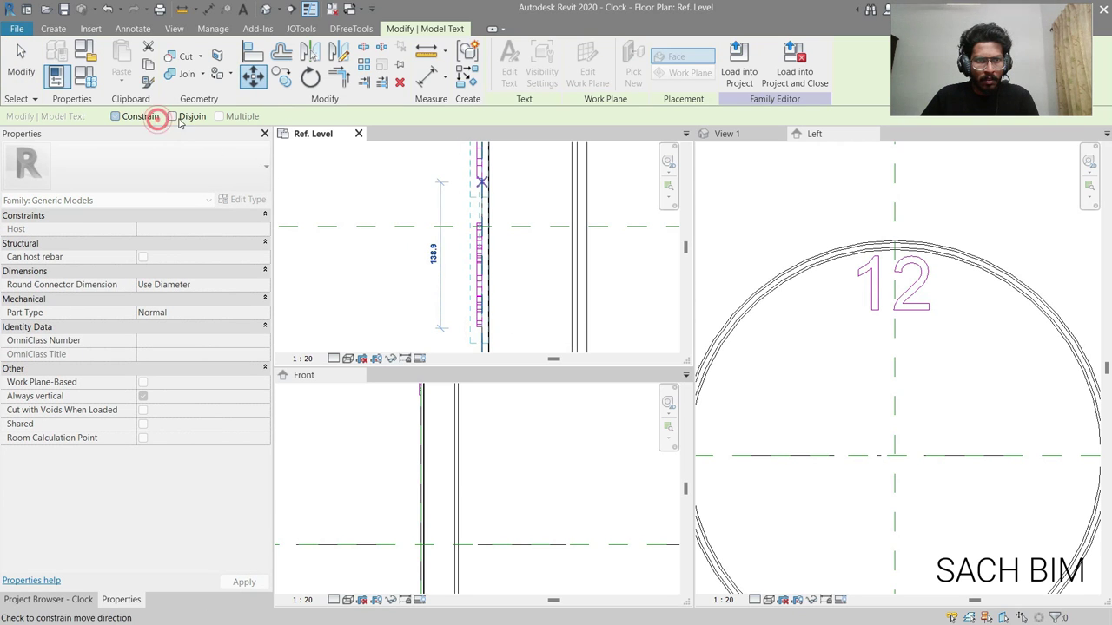
click(571, 328)
click(819, 208)
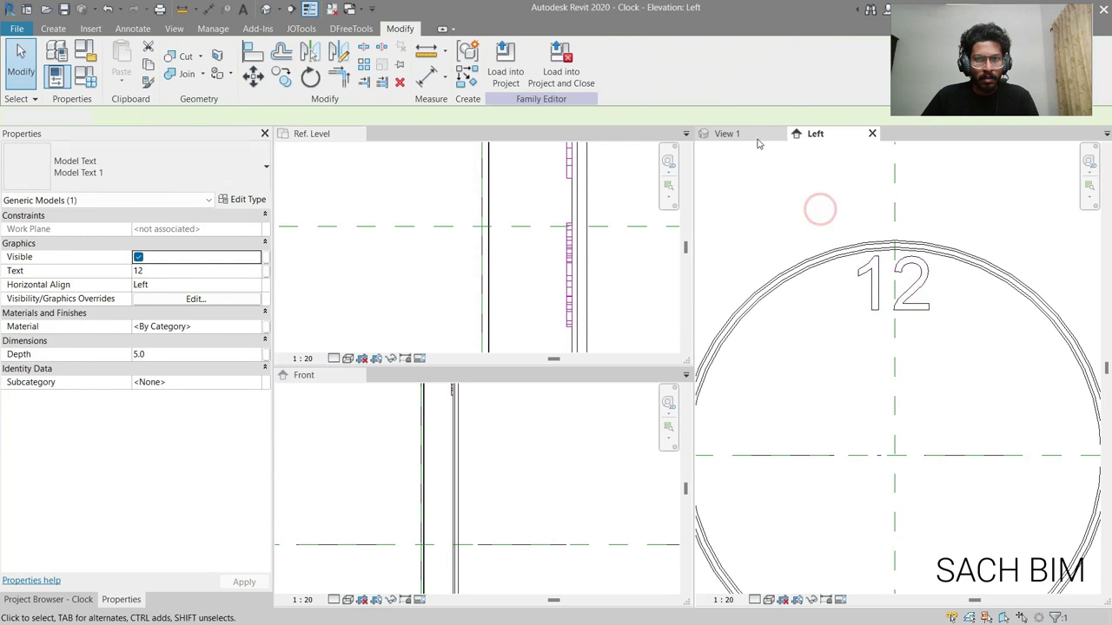
Step: Select the 12 text in the 3D view and assign it the Default New Material in black
click(750, 133)
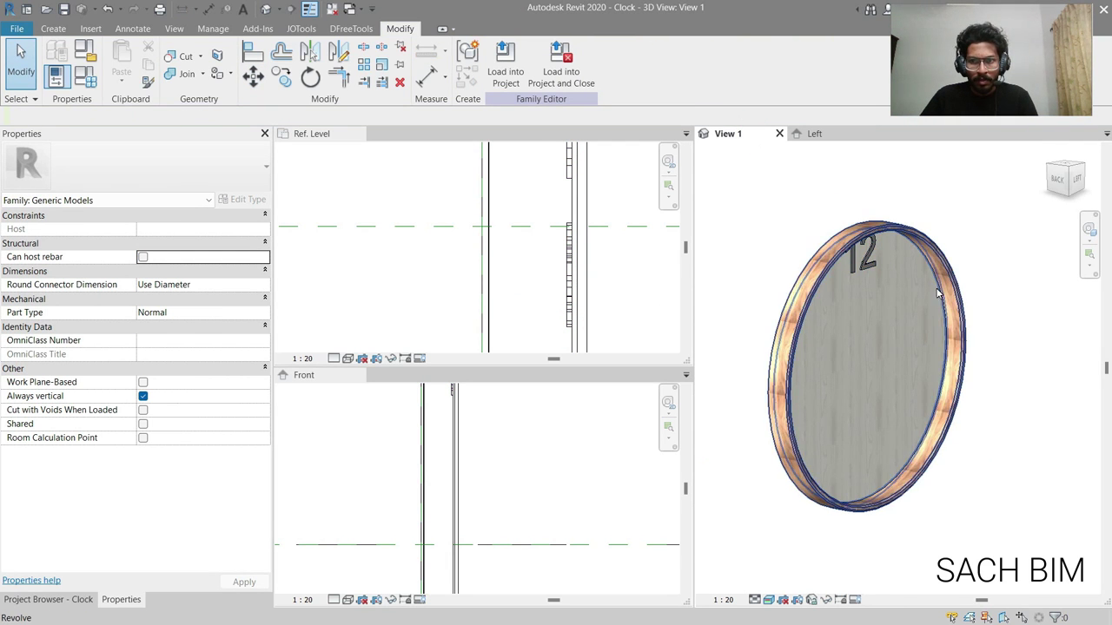
shift+middle_drag(910, 311, 879, 275)
click(878, 274)
scroll(891, 313, up, 2)
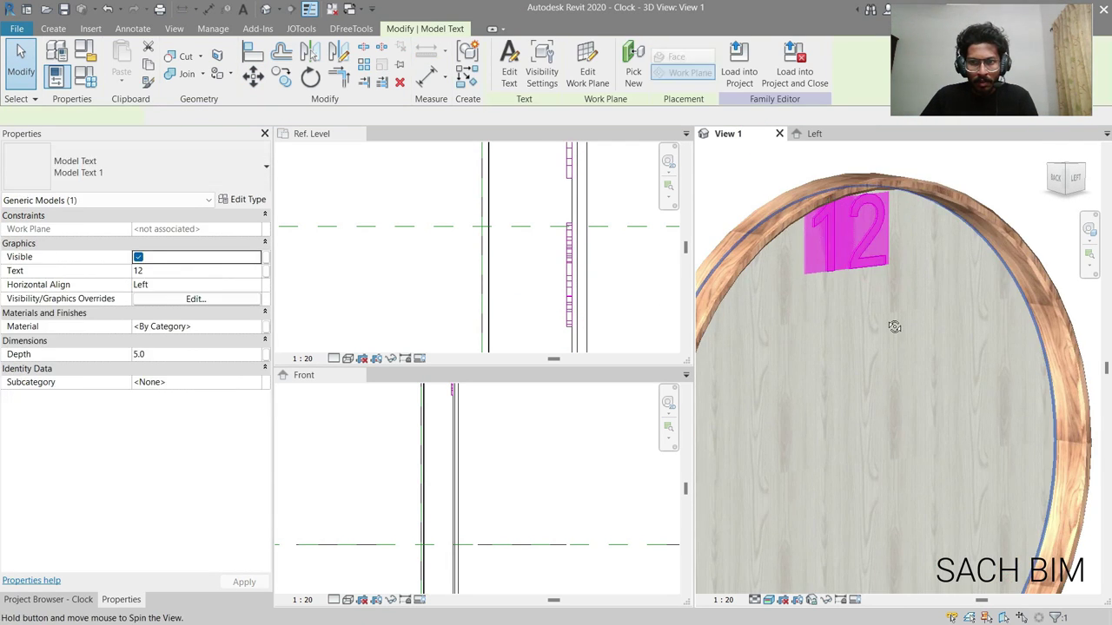
key(Escape)
shift+middle_drag(902, 304, 873, 330)
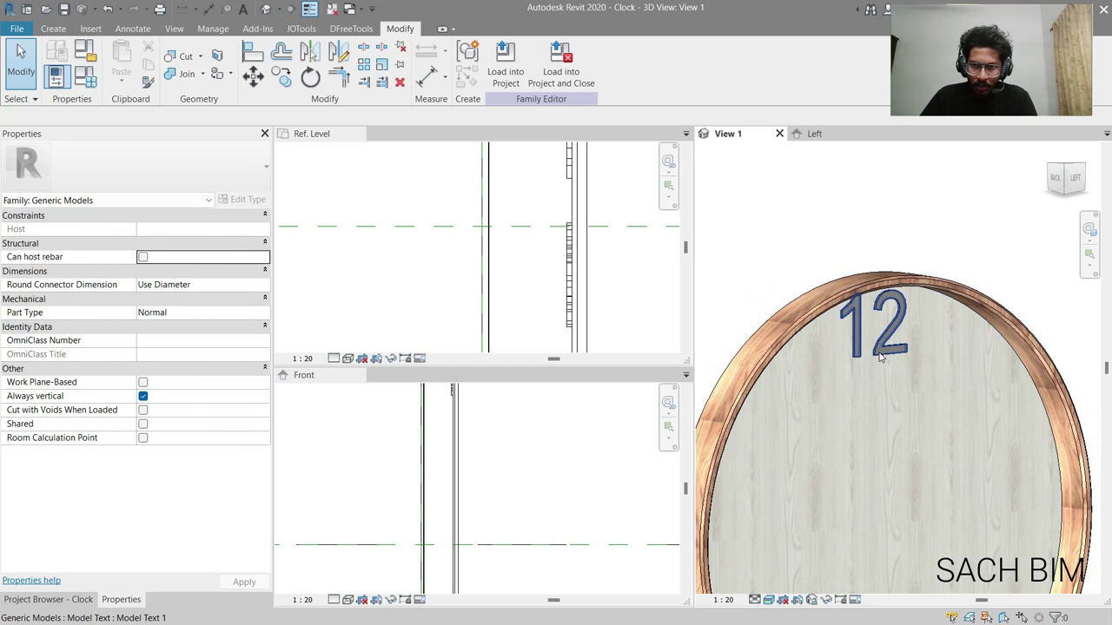
click(873, 330)
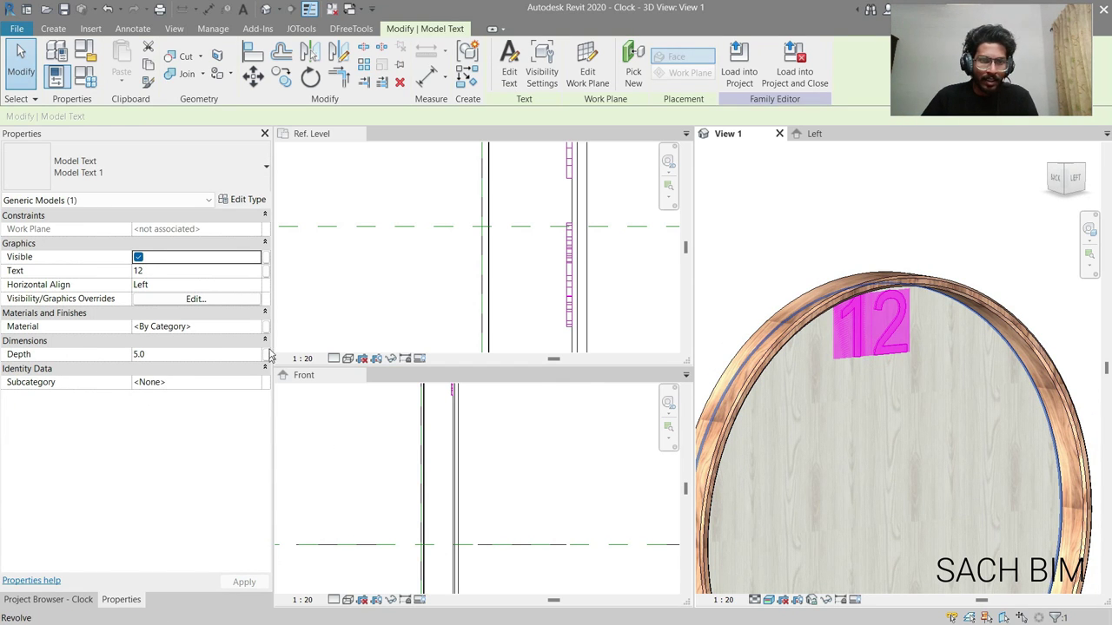
click(251, 328)
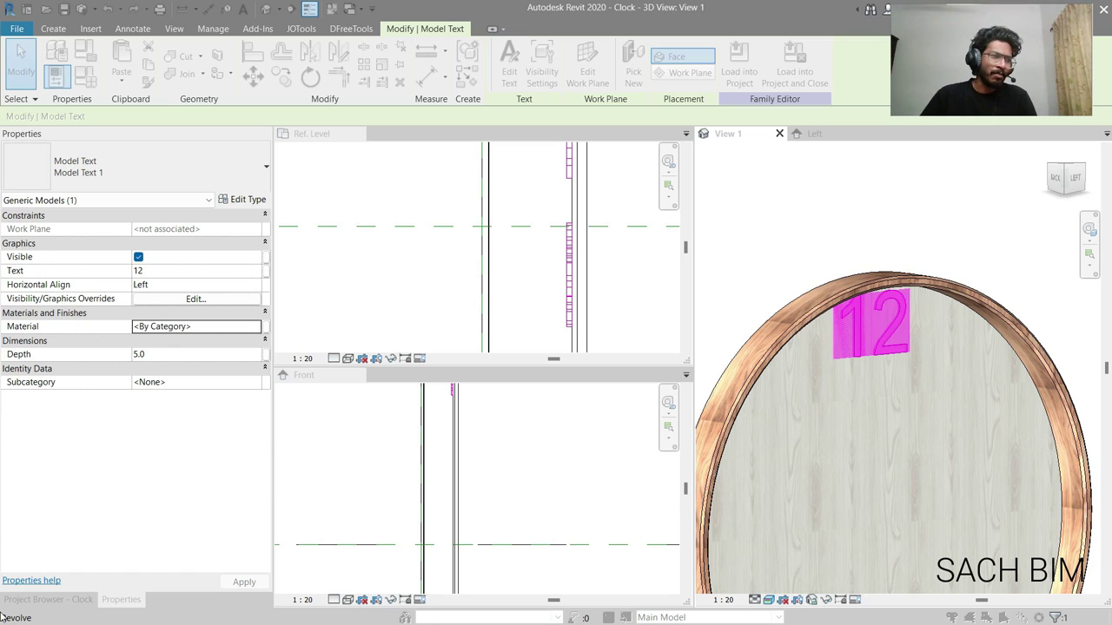
click(828, 276)
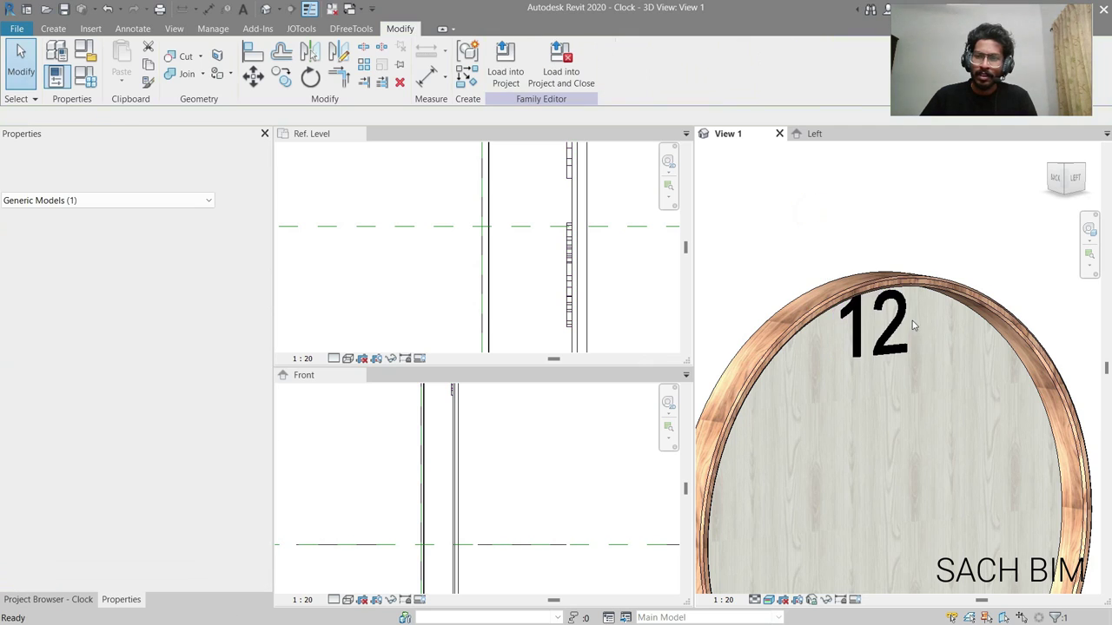
shift+middle_drag(913, 321, 839, 354)
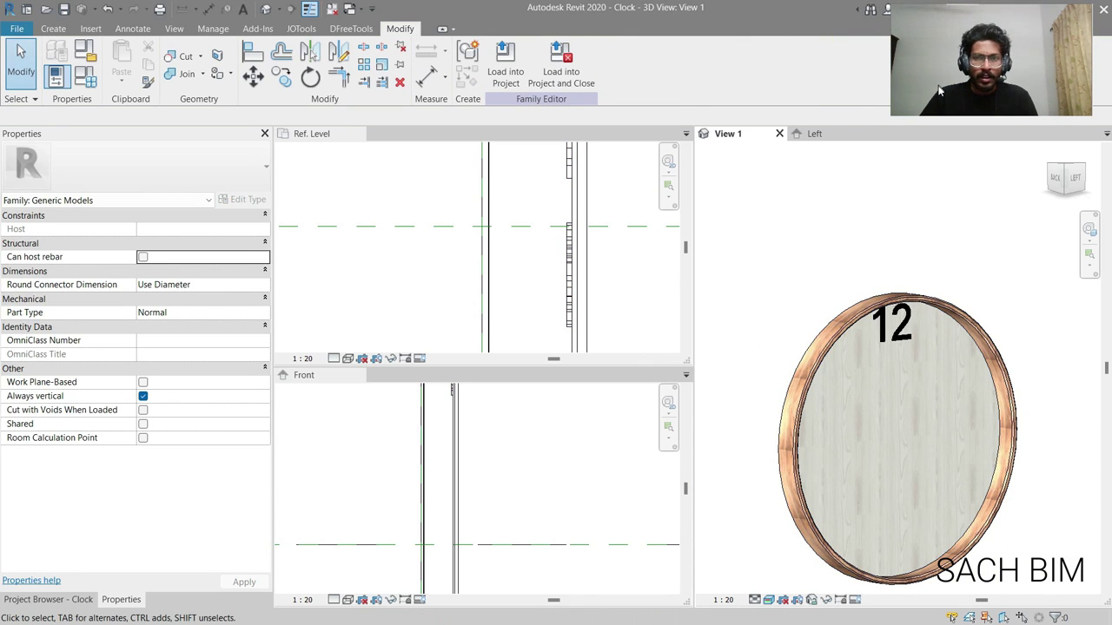
Step: Switch to the Left elevation and reduce the size of the 12 text in its type properties
click(814, 133)
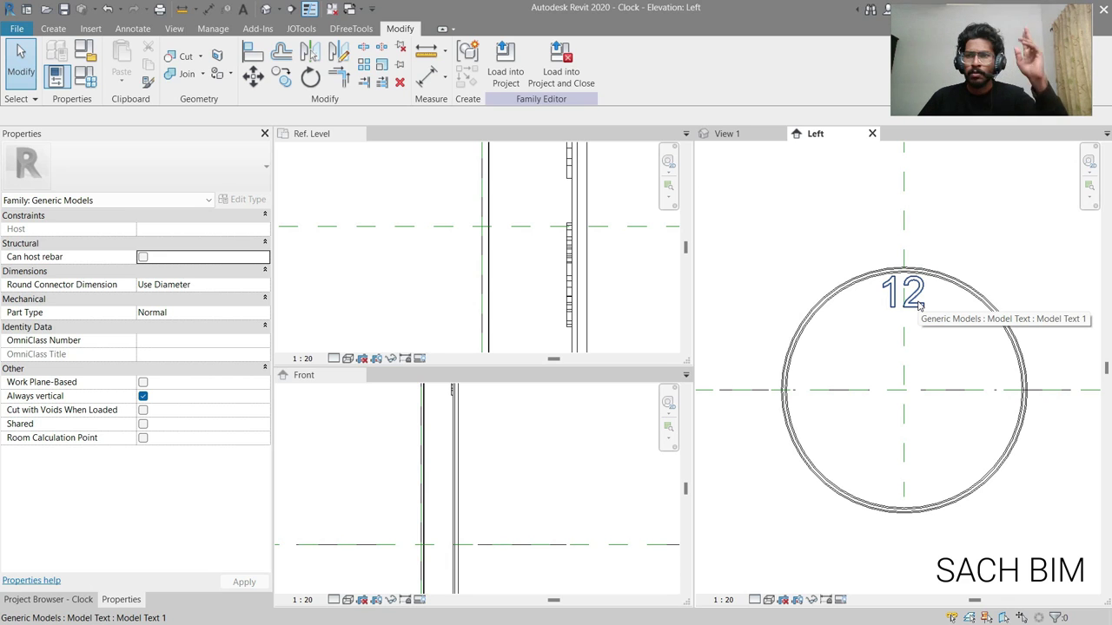
click(919, 304)
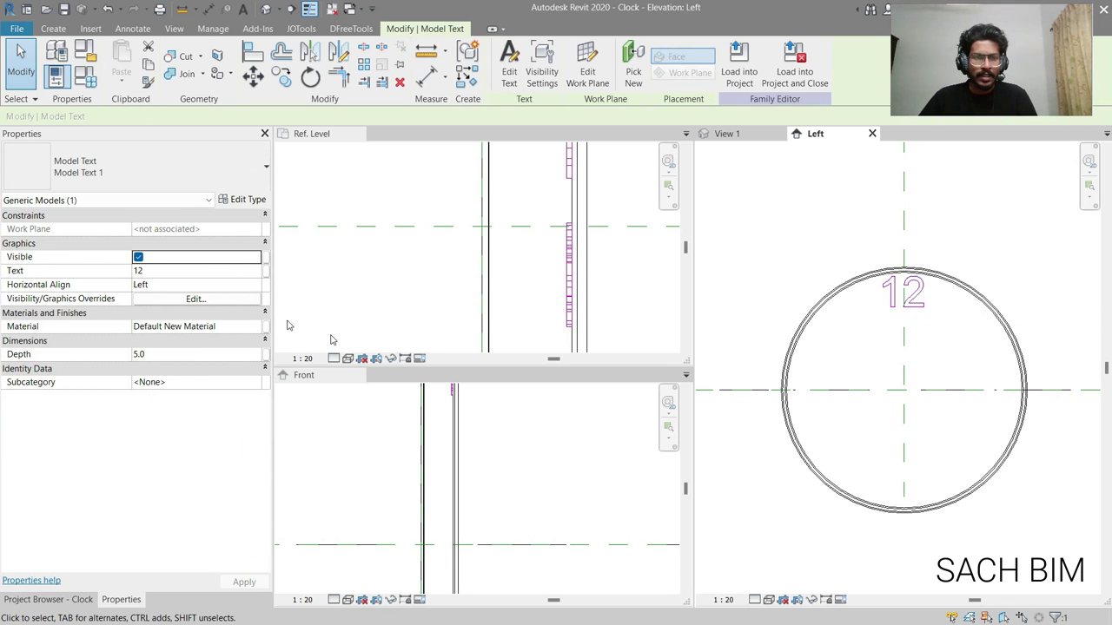
click(252, 201)
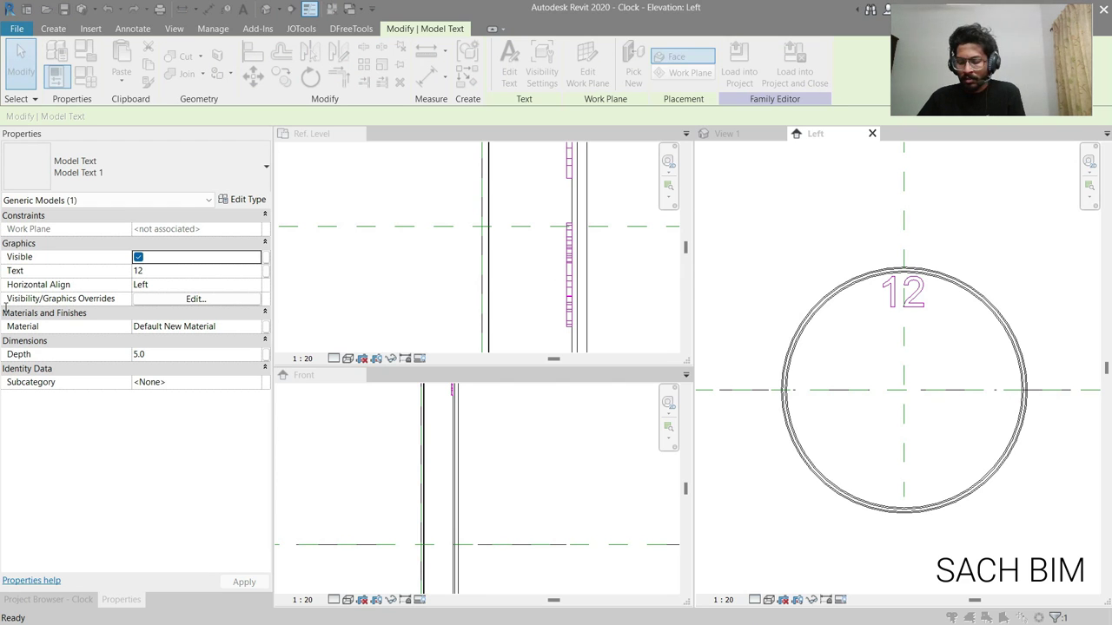
Step: Move the resized 12 text so it is centred on the vertical reference plane just below the clock's upper rim
scroll(894, 294, up, 3)
mouse_move(895, 294)
mouse_down()
mouse_move(912, 278)
mouse_move(914, 288)
mouse_up()
scroll(913, 288, down, 2)
scroll(914, 288, up, 1)
click(913, 288)
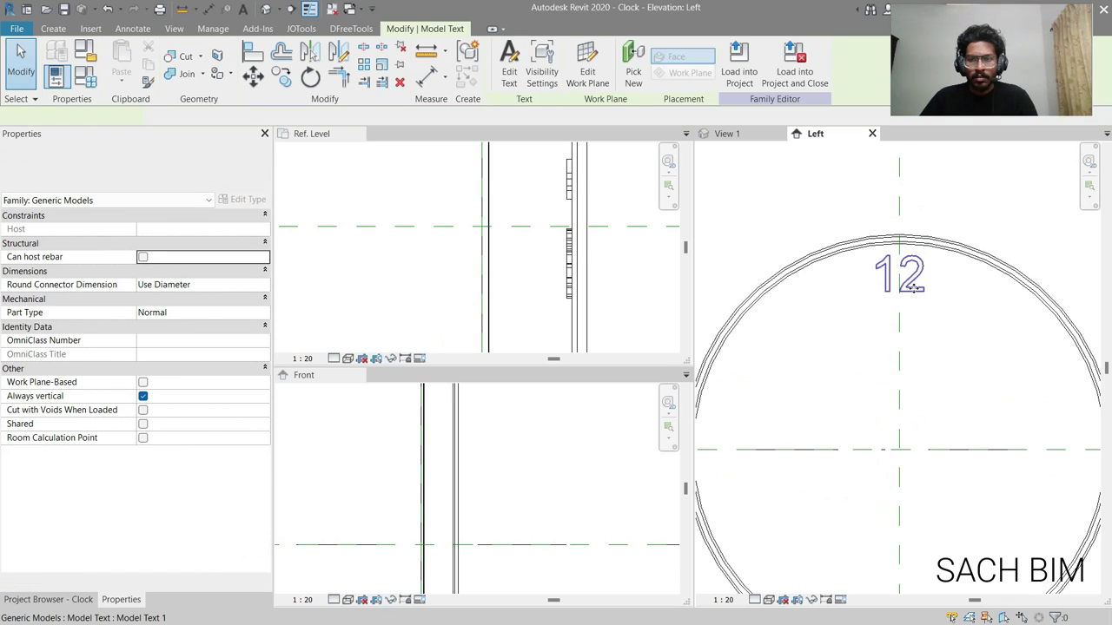
click(914, 288)
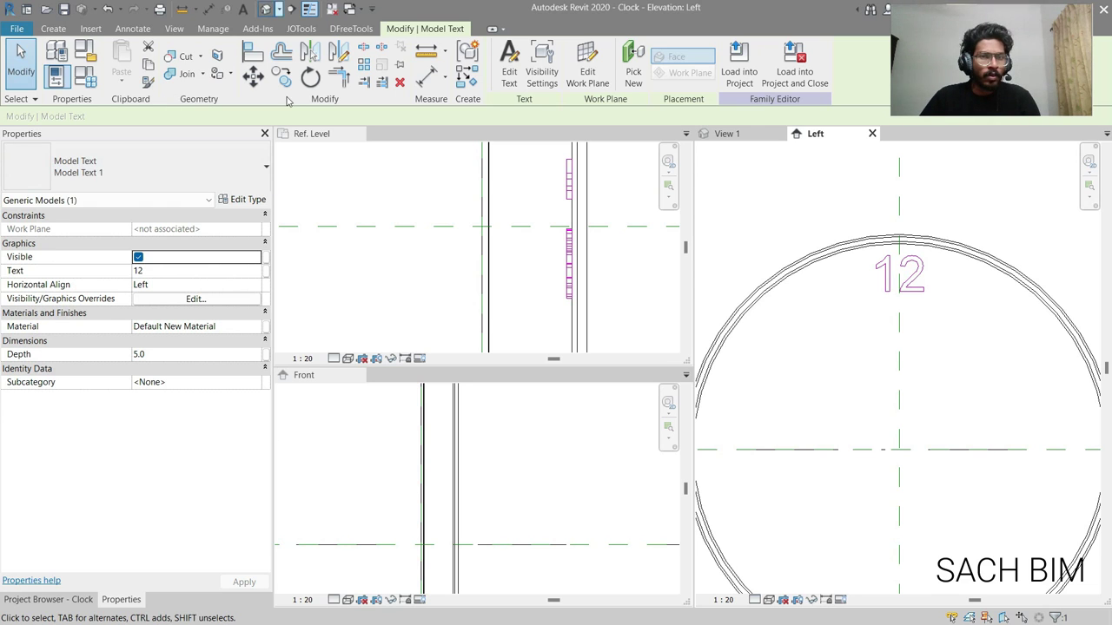
click(764, 426)
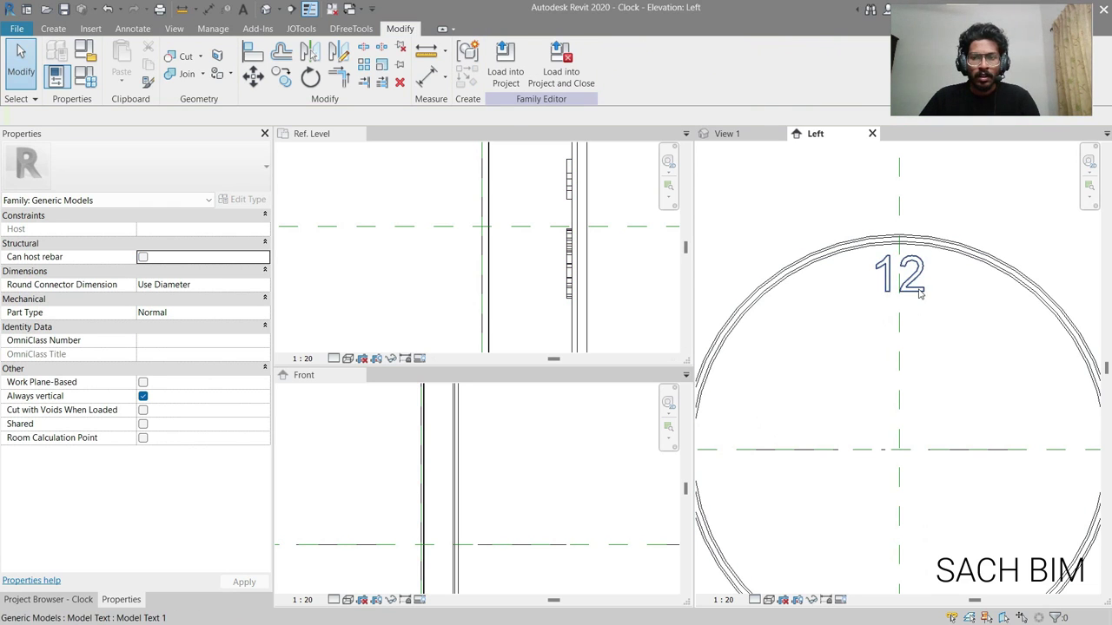
Step: Create a grouped radial array of 12 items from the 12 text, rotating about the clock centre with 30° to the second item
click(364, 66)
click(132, 120)
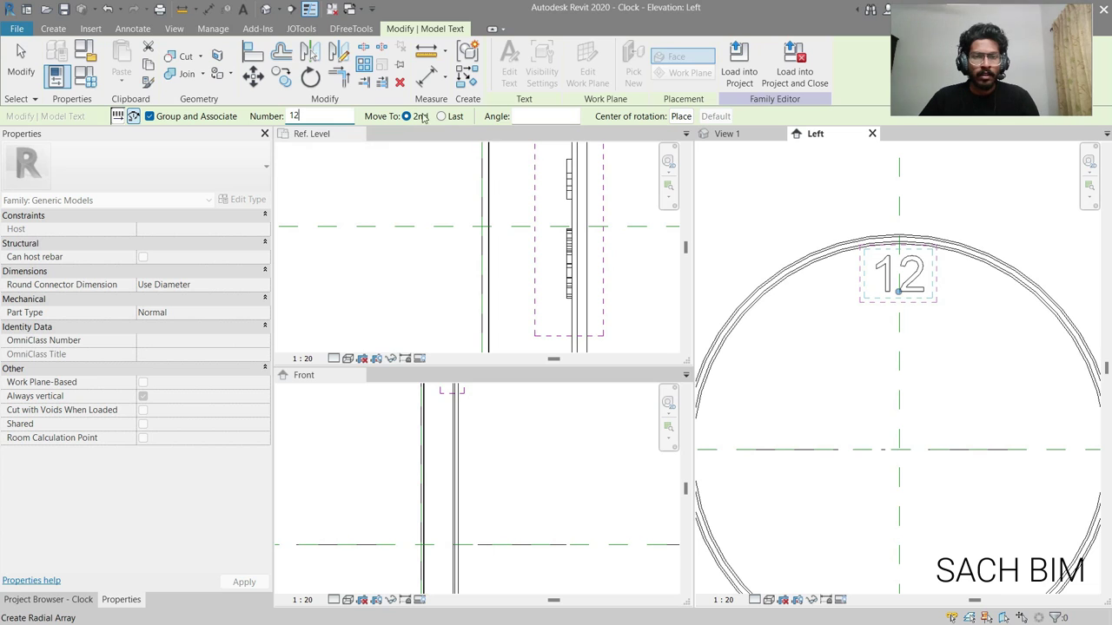
key(Return)
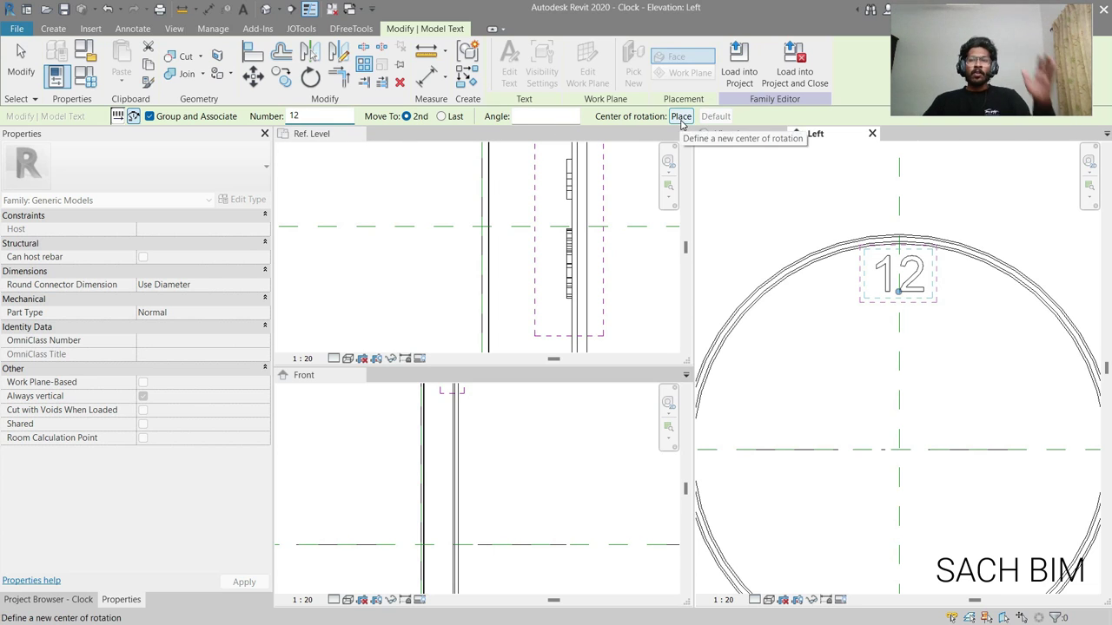
click(683, 116)
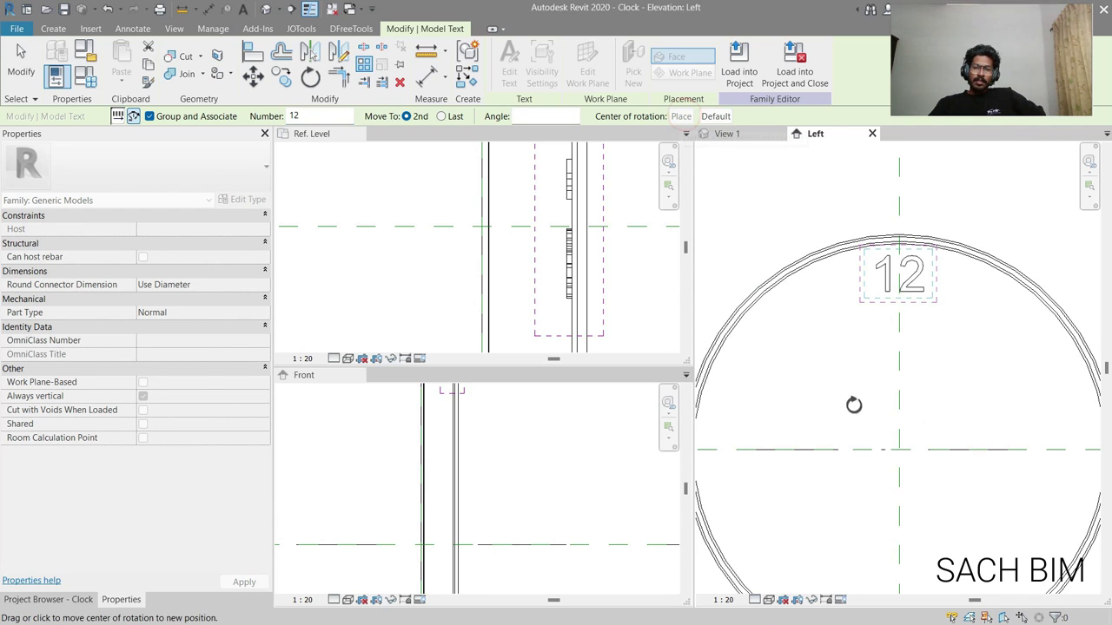
click(904, 370)
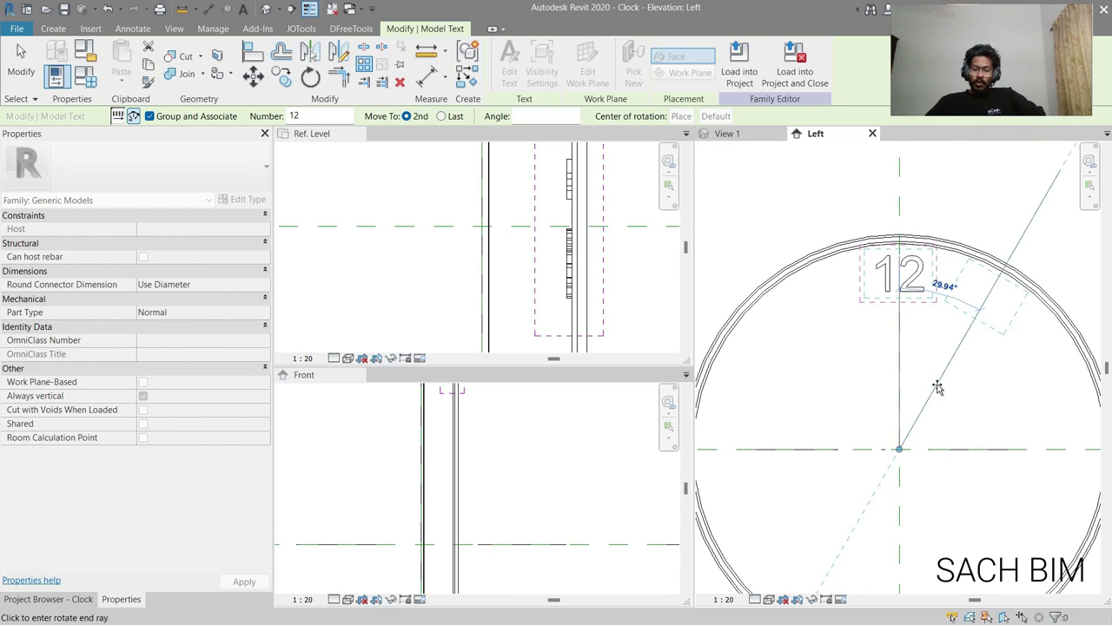
text(30)
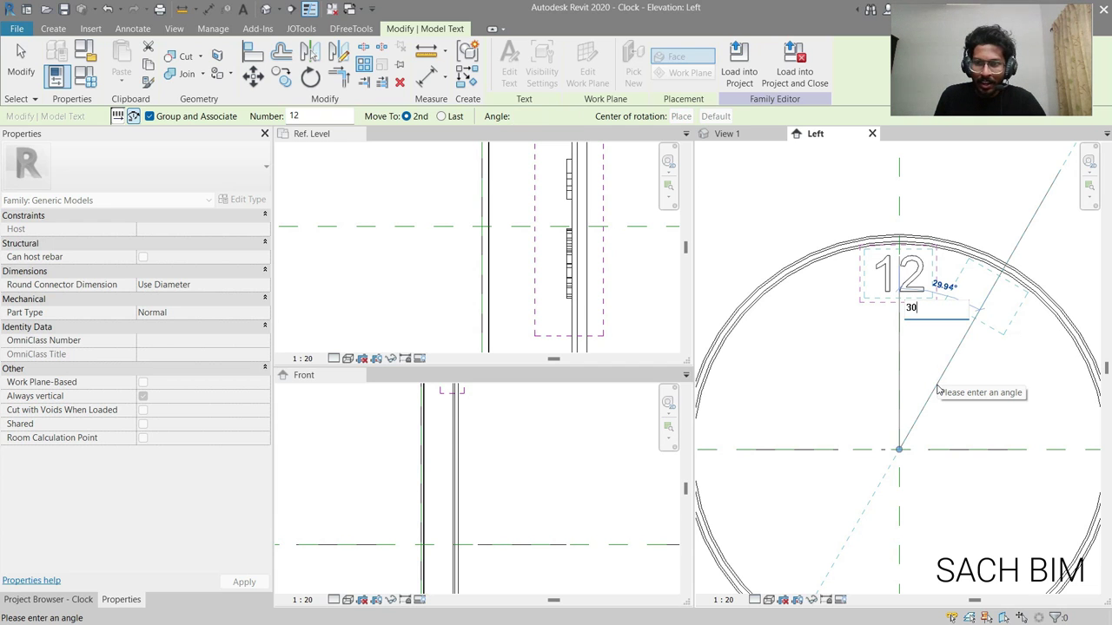
key(Return)
key(Return)
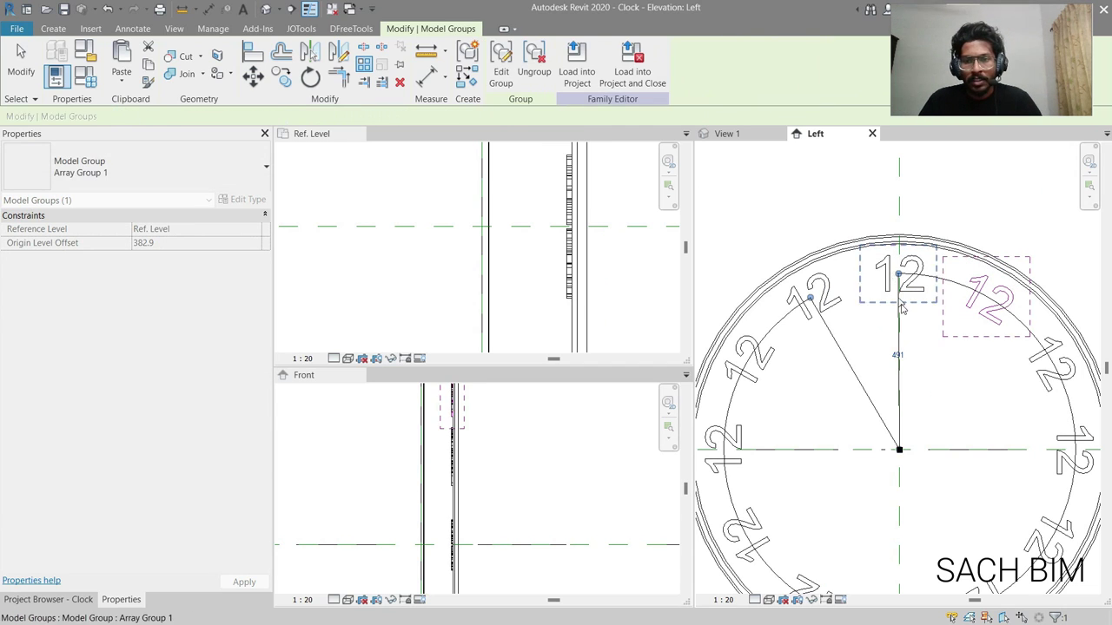
Step: Select all instances of the arrayed numeral group visible in the Left view and ungroup them into separate model texts
key(Escape)
key(z)
key(f)
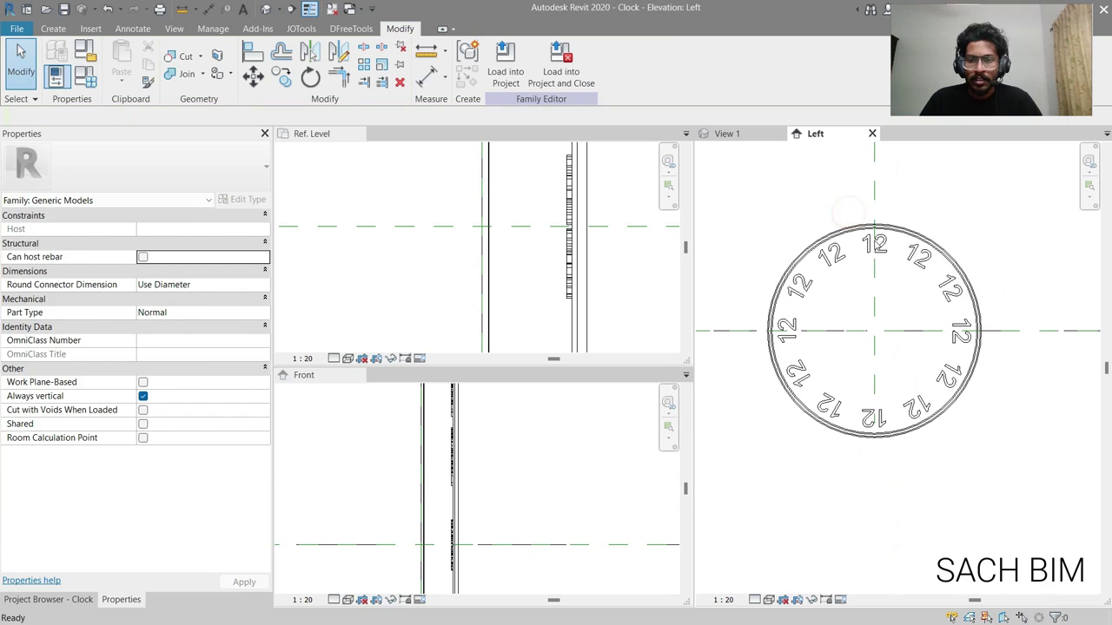
click(912, 258)
key(Escape)
click(912, 259)
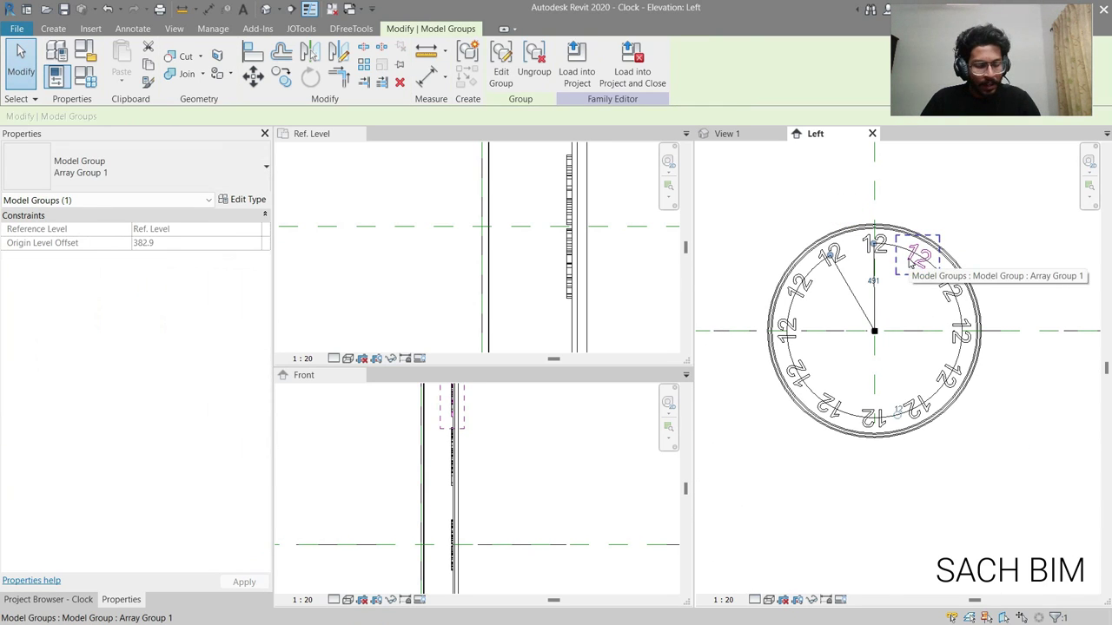
key(Escape)
click(918, 270)
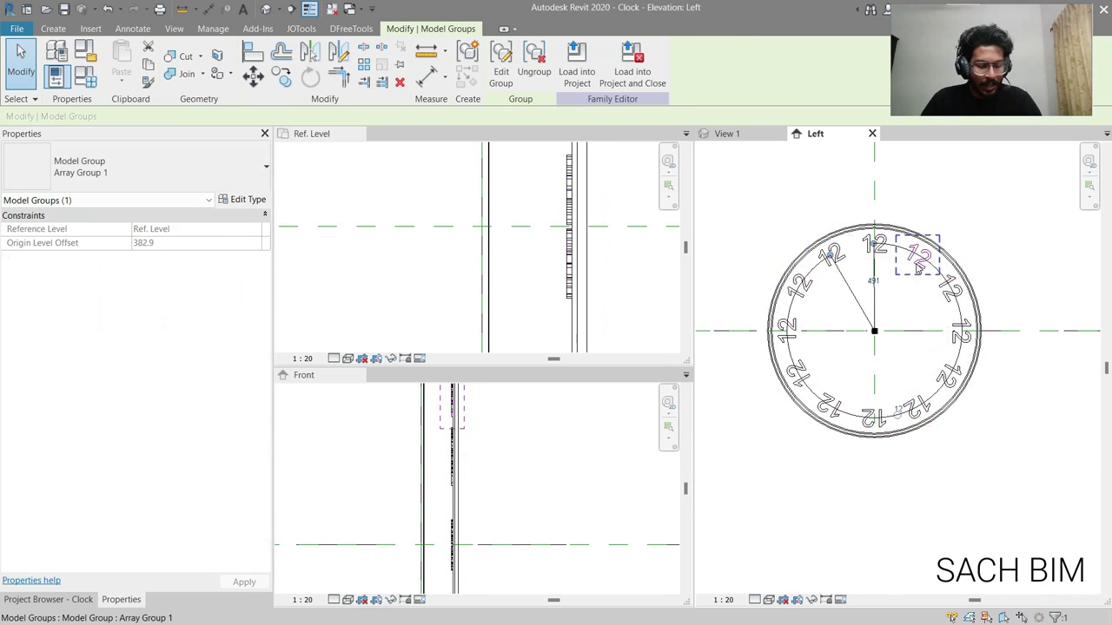
right_click(917, 267)
mouse_move(1045, 380)
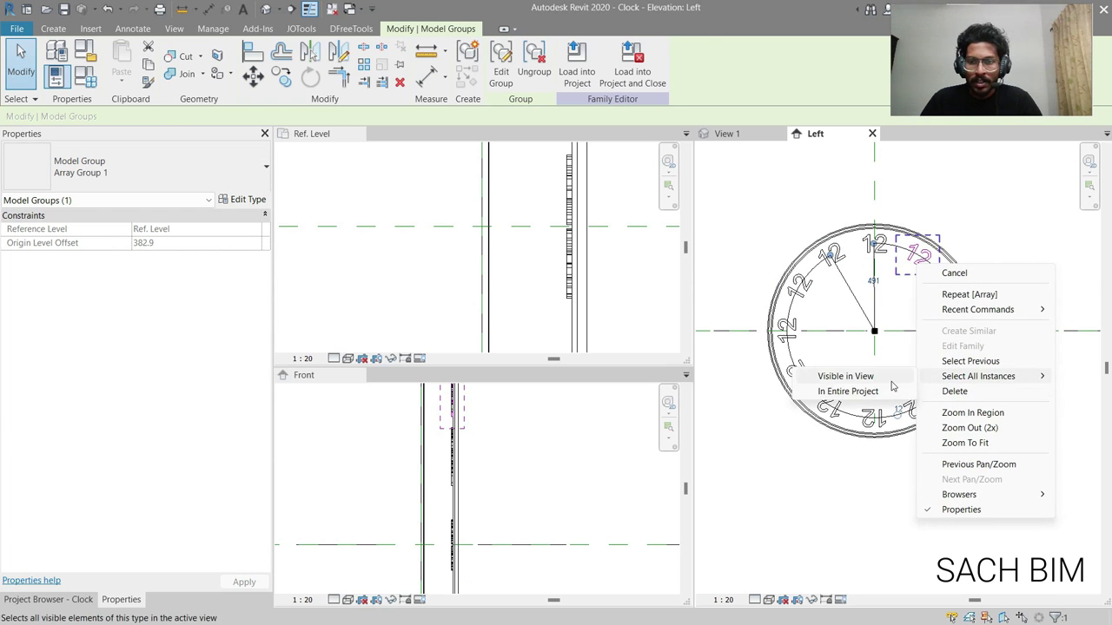
click(846, 377)
key(Escape)
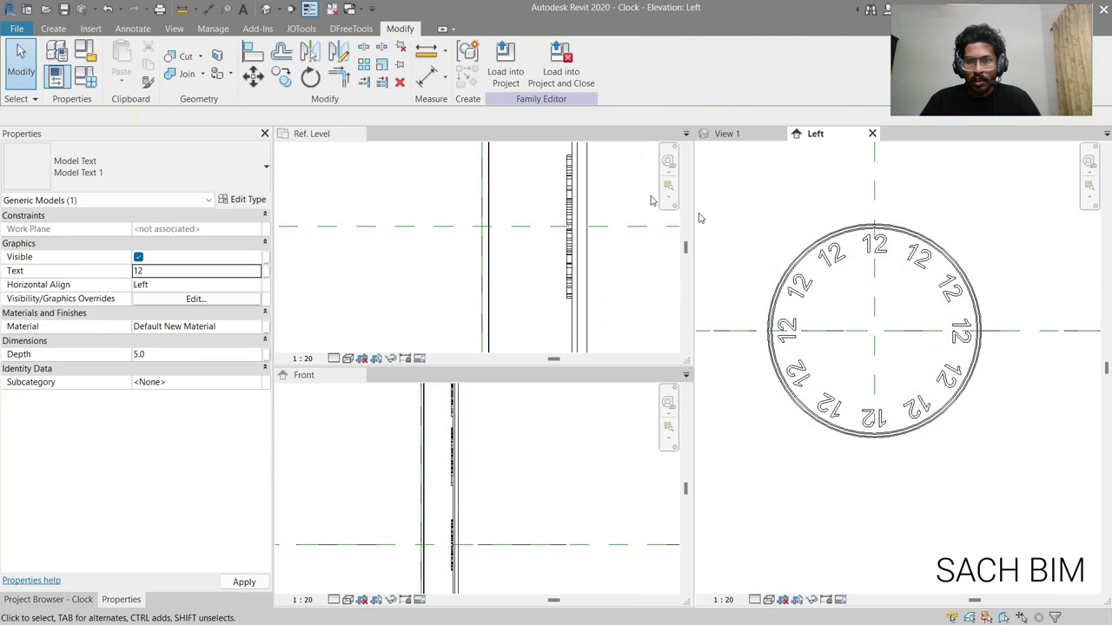
Step: Change the numeral texts at the one and two o'clock positions to 1 and 2
double_click(918, 267)
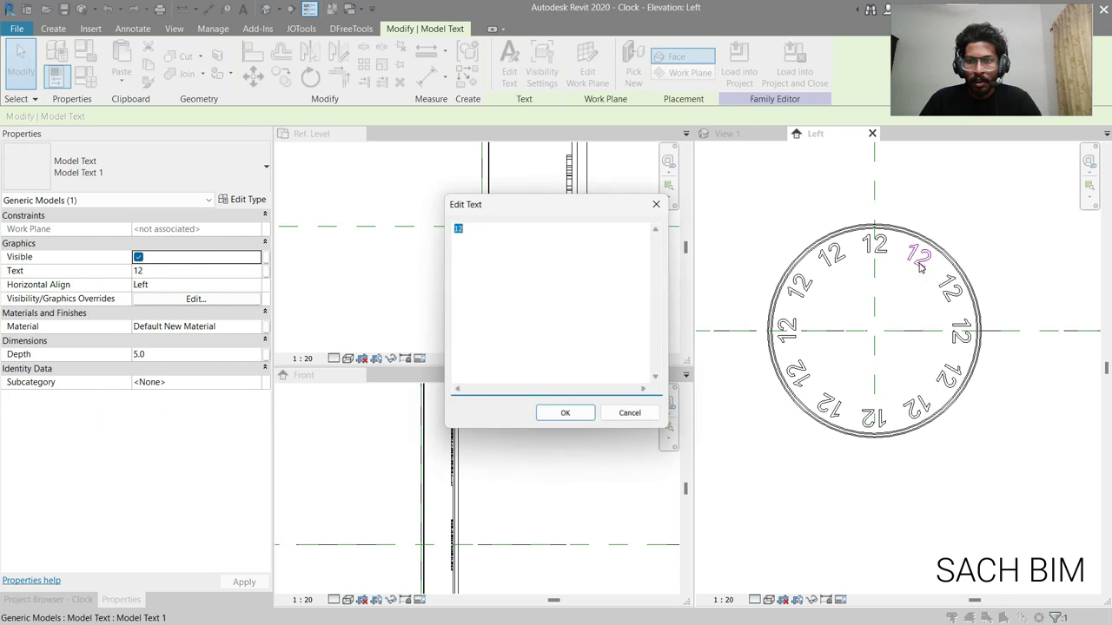
click(565, 414)
double_click(951, 294)
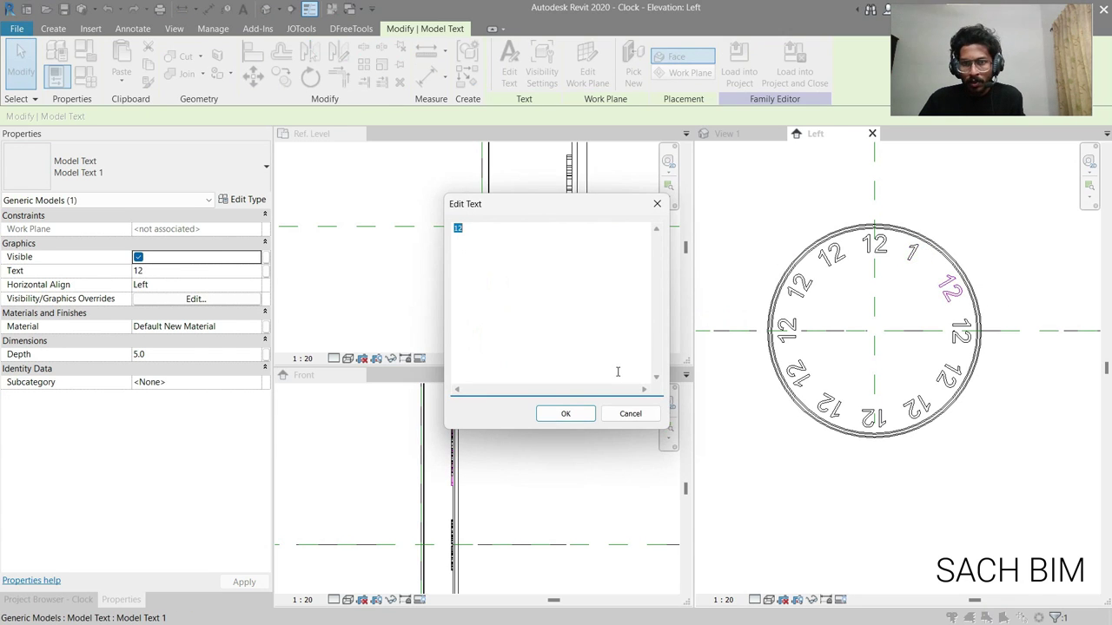
text(2)
click(565, 413)
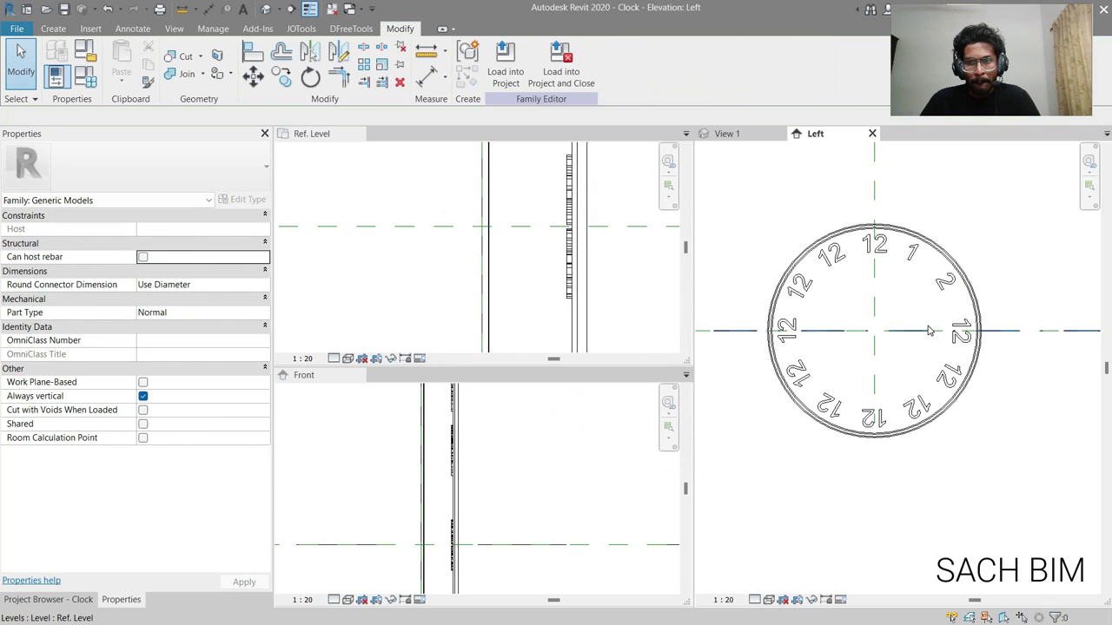
Step: Change the numeral texts at the three and four o'clock positions to 3 and 4
click(961, 328)
double_click(961, 325)
text(3)
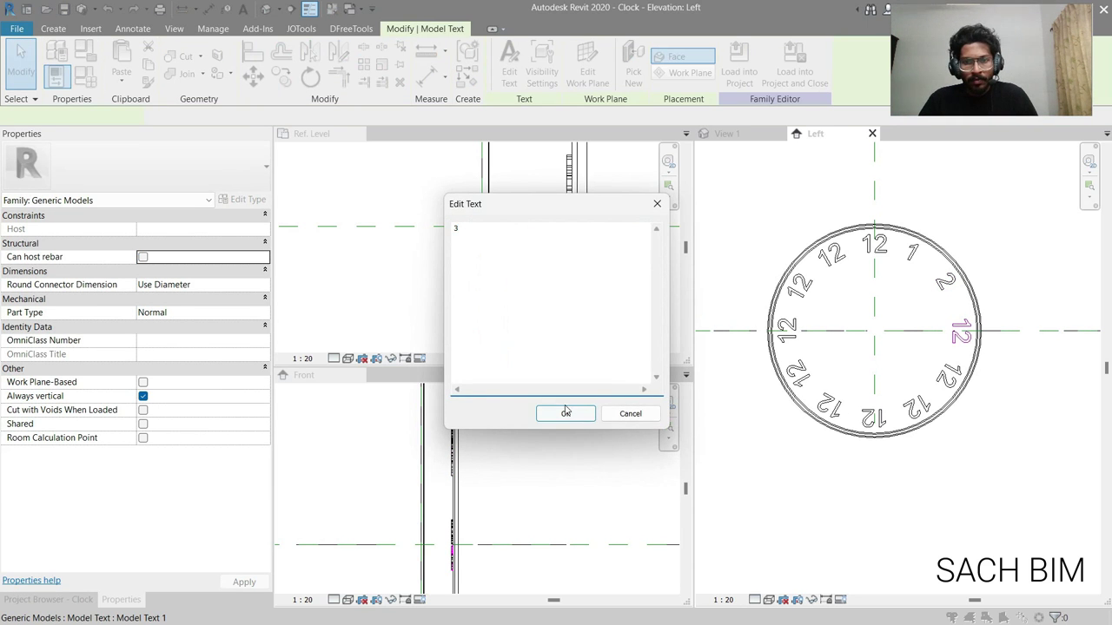
click(566, 413)
click(947, 376)
double_click(947, 375)
click(565, 414)
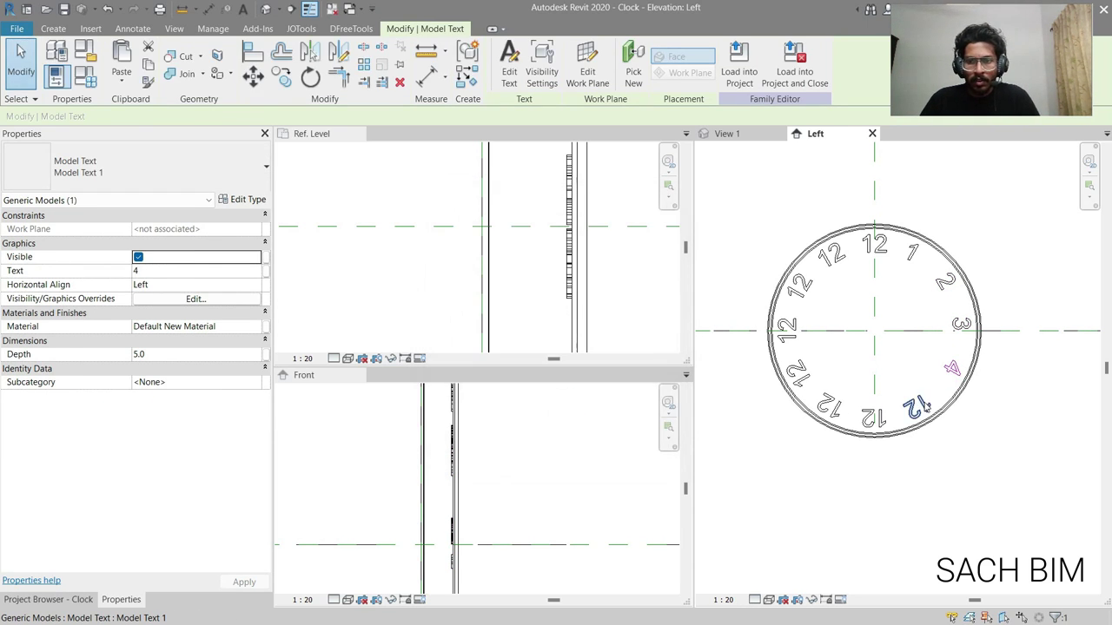
Step: Change the numeral texts at the five and six o'clock positions to 5 and 6
double_click(916, 408)
click(566, 413)
double_click(873, 418)
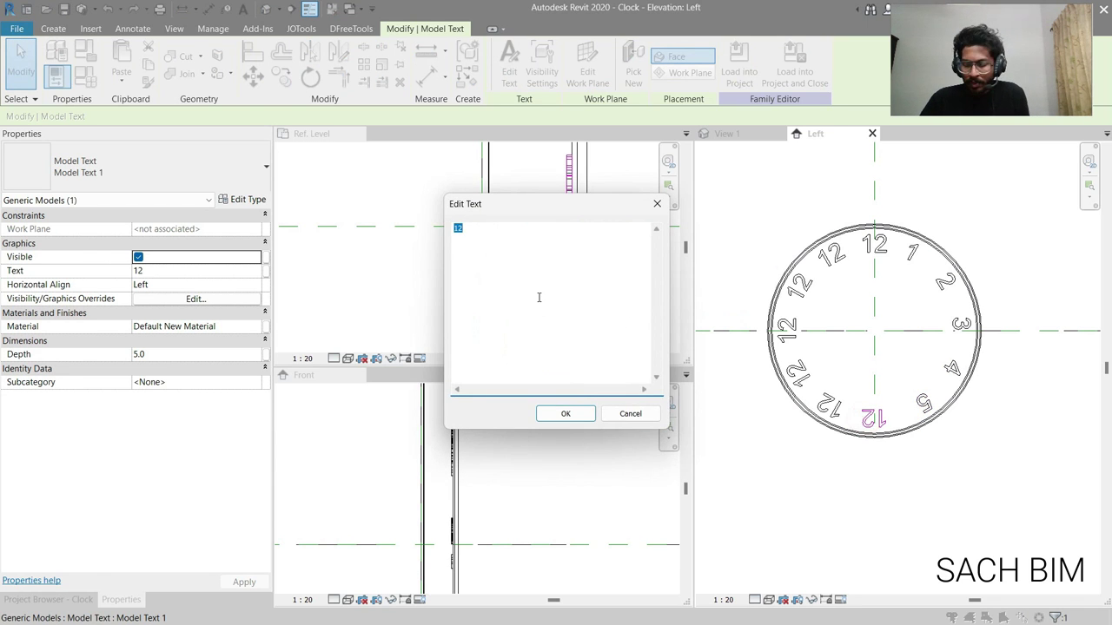
text(6)
click(566, 413)
Step: Change the numeral texts at the seven and eight o'clock positions to 7 and 8
double_click(820, 413)
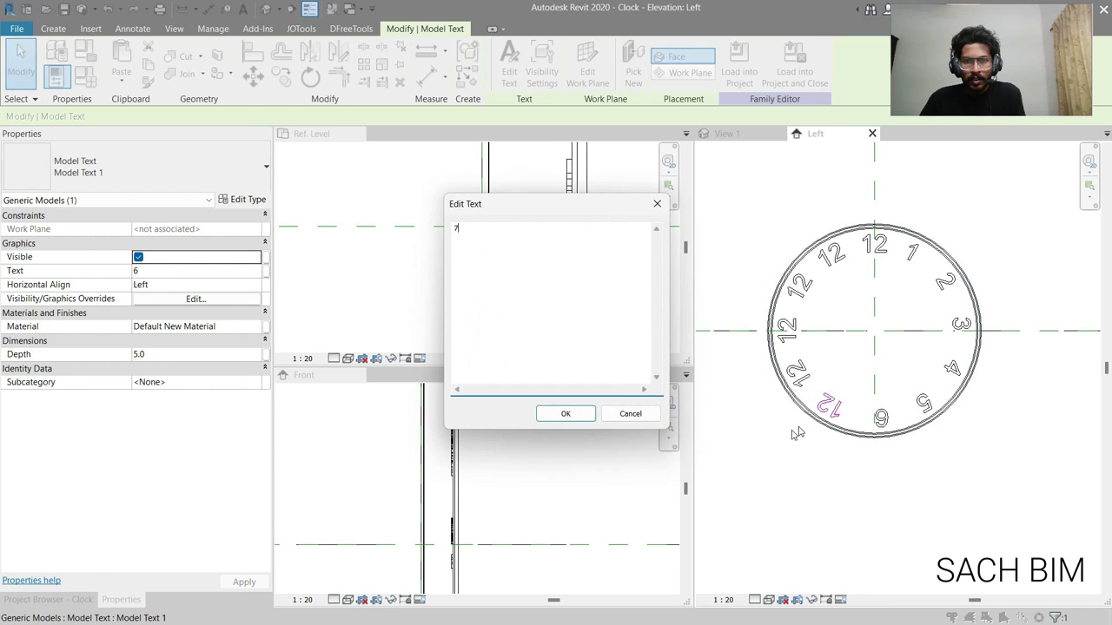
click(565, 414)
double_click(796, 374)
text(8)
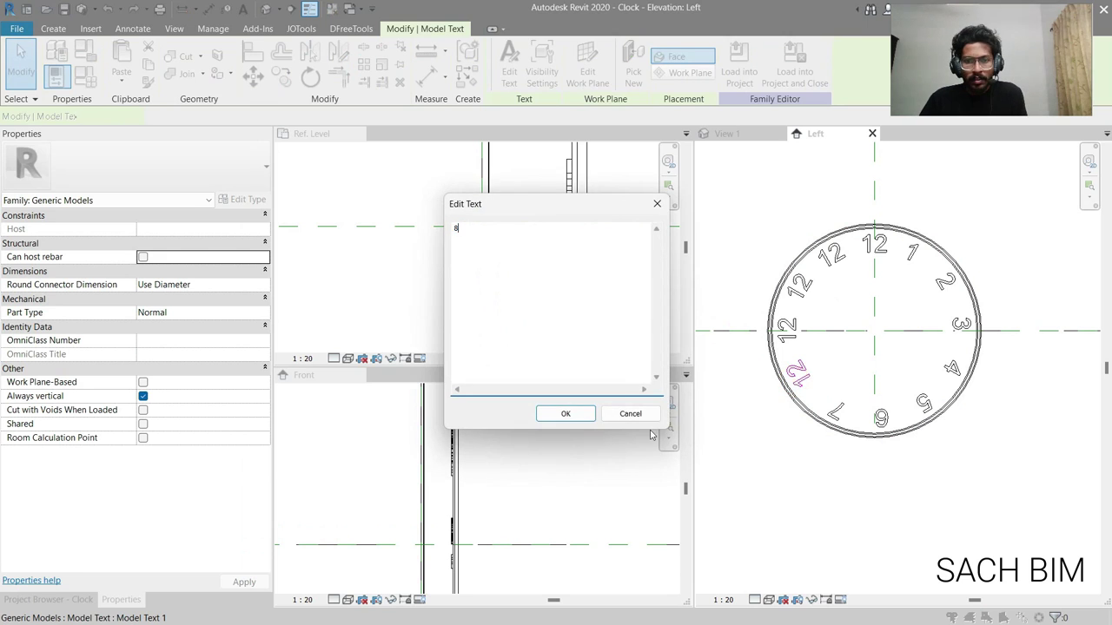
click(574, 414)
Step: Change the numeral texts at the nine, ten and eleven o'clock positions to 9, 10 and 11, then clear the selection
double_click(787, 331)
text(9)
click(575, 411)
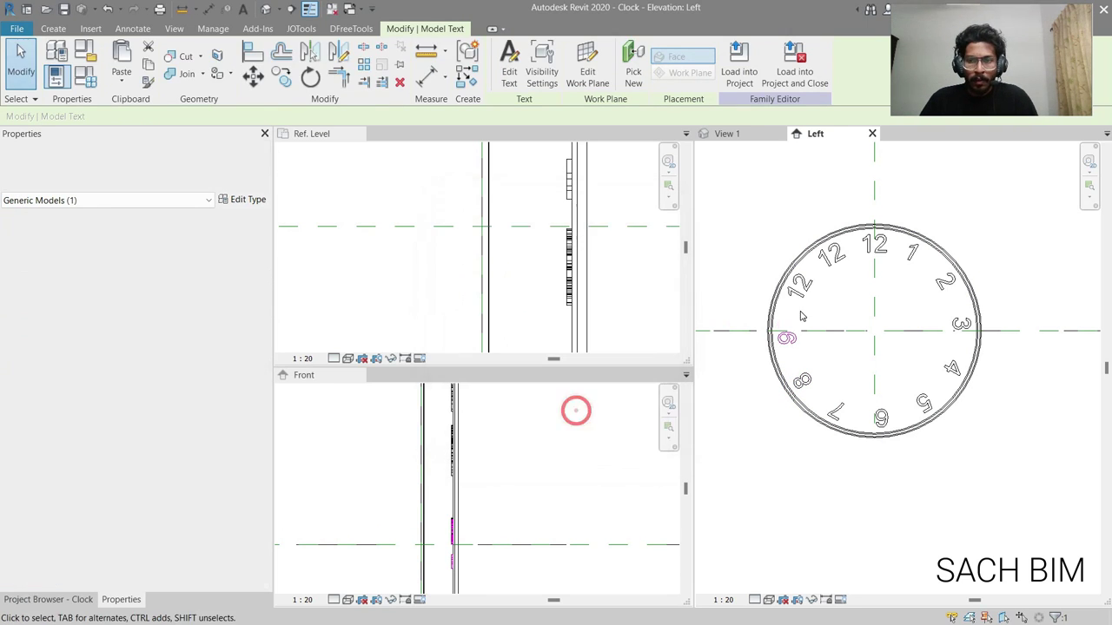
double_click(801, 296)
click(565, 414)
double_click(834, 266)
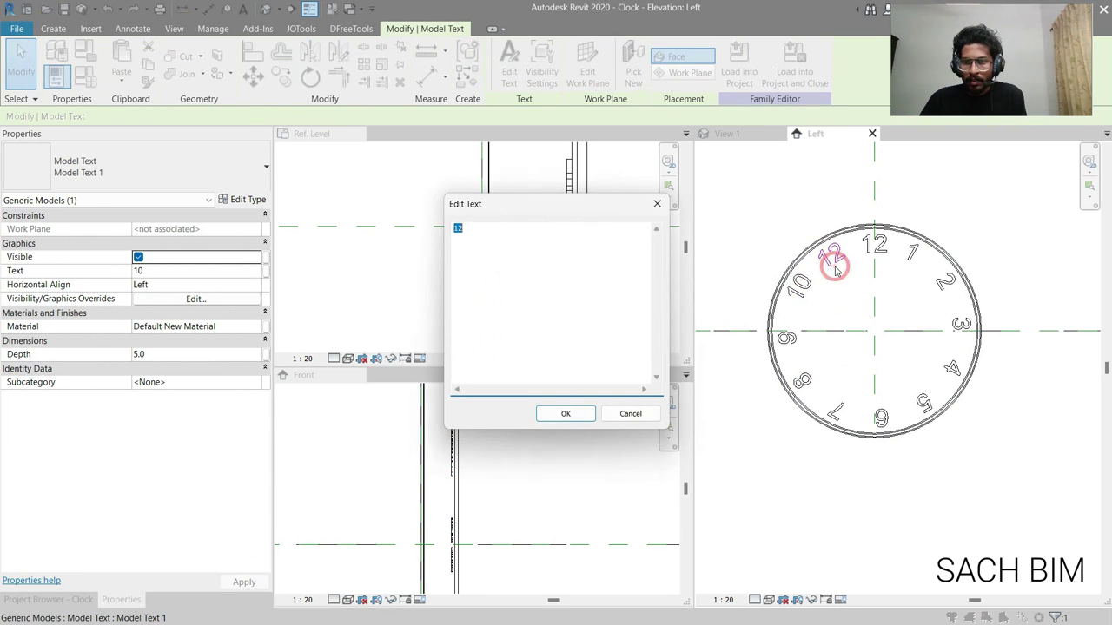
click(563, 413)
click(976, 253)
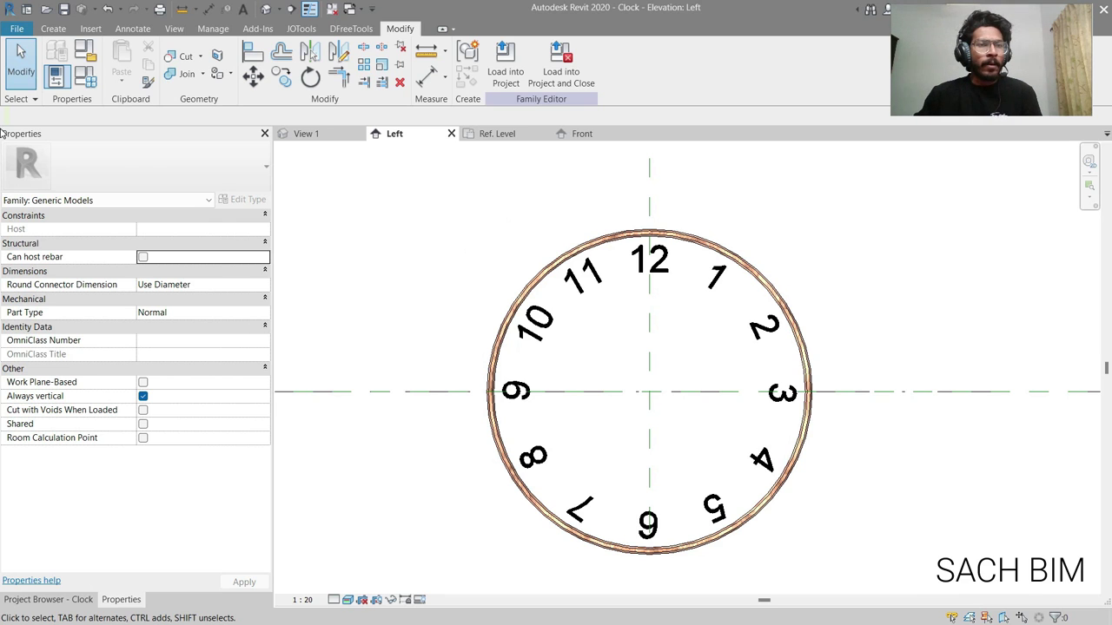
Step: Draw a reference line from the clock centre diagonally out past the rim between numerals 1 and 2
click(54, 29)
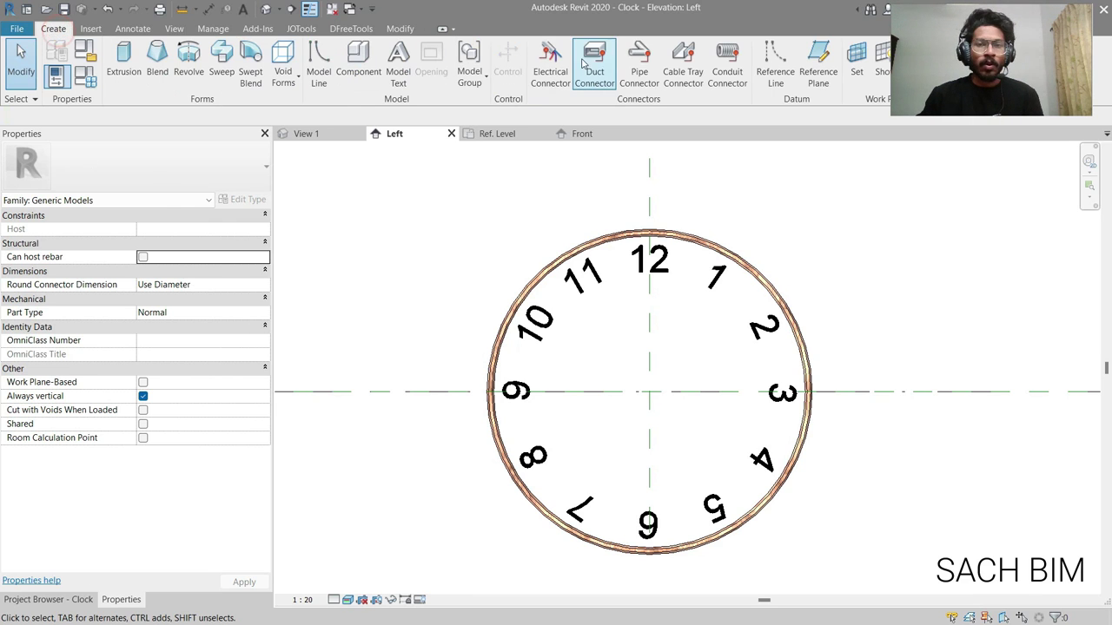
click(769, 66)
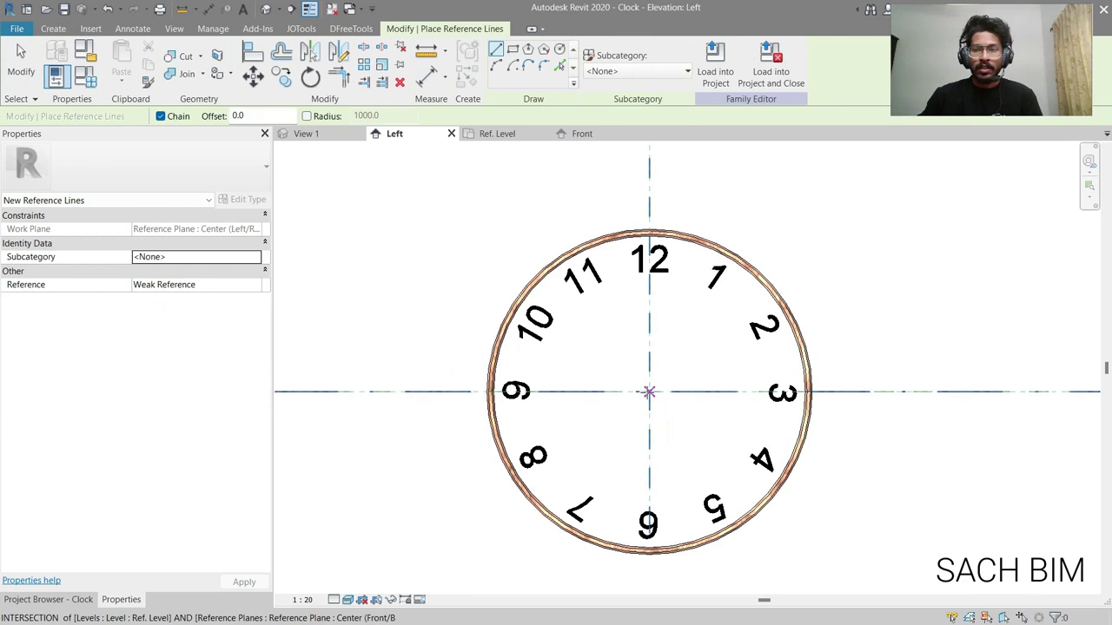
click(649, 392)
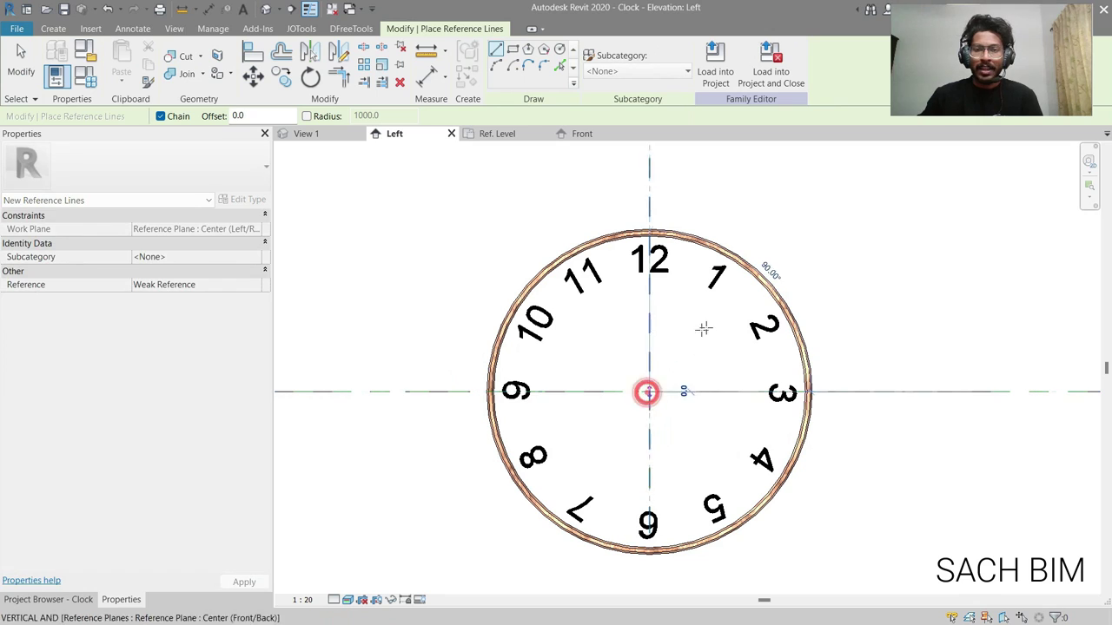
click(783, 222)
key(Escape)
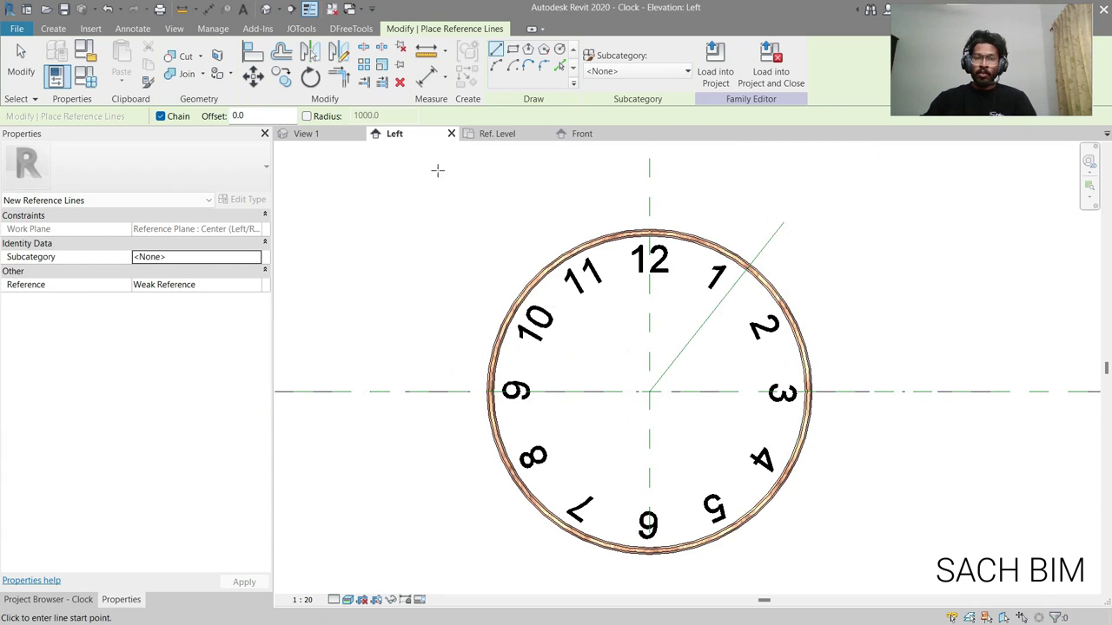
Step: Close the View 1 view and open the default 3D view of the clock family
click(354, 134)
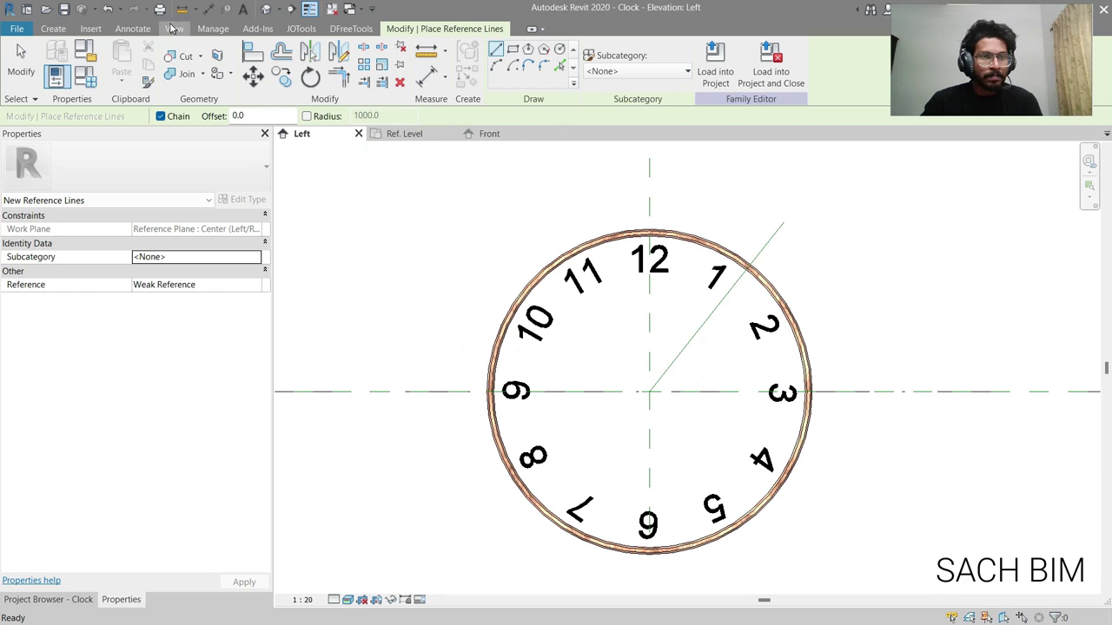
click(310, 9)
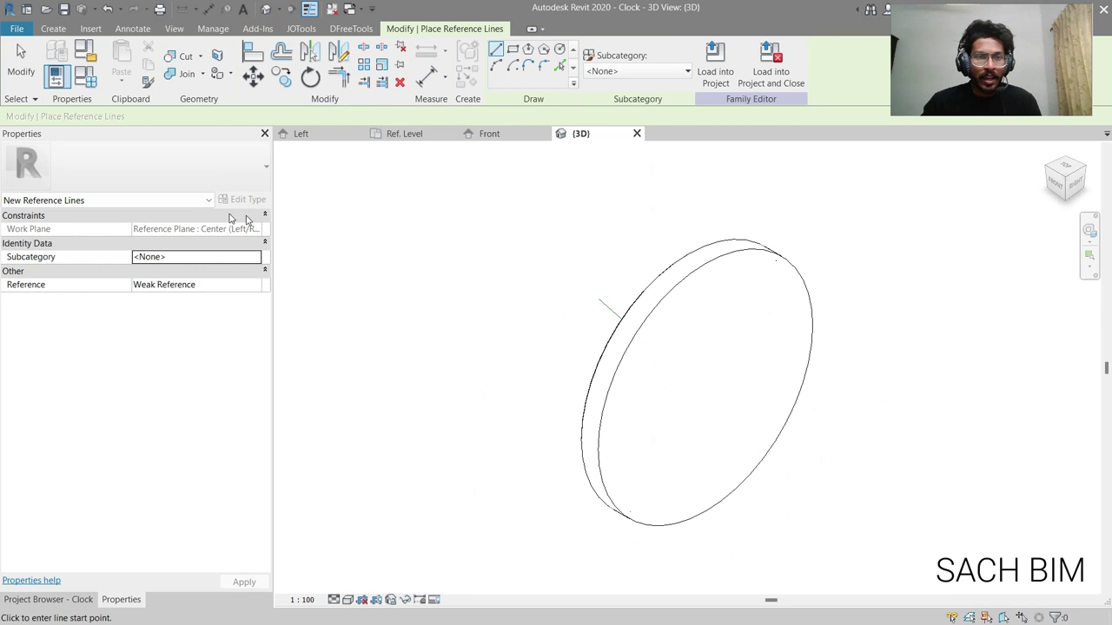
click(53, 28)
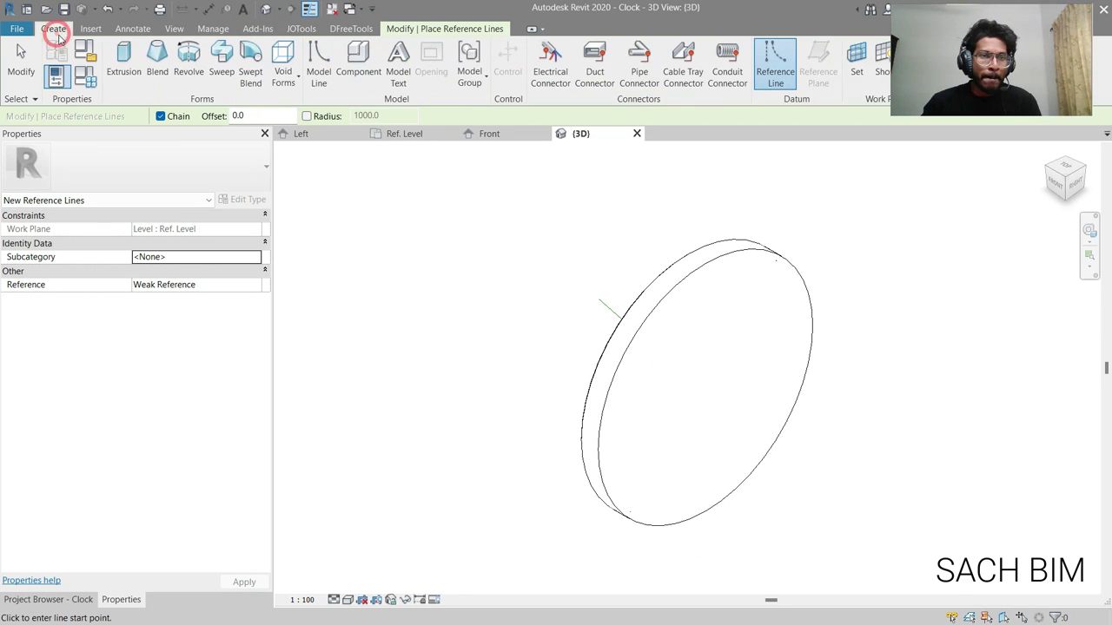
click(248, 57)
click(300, 133)
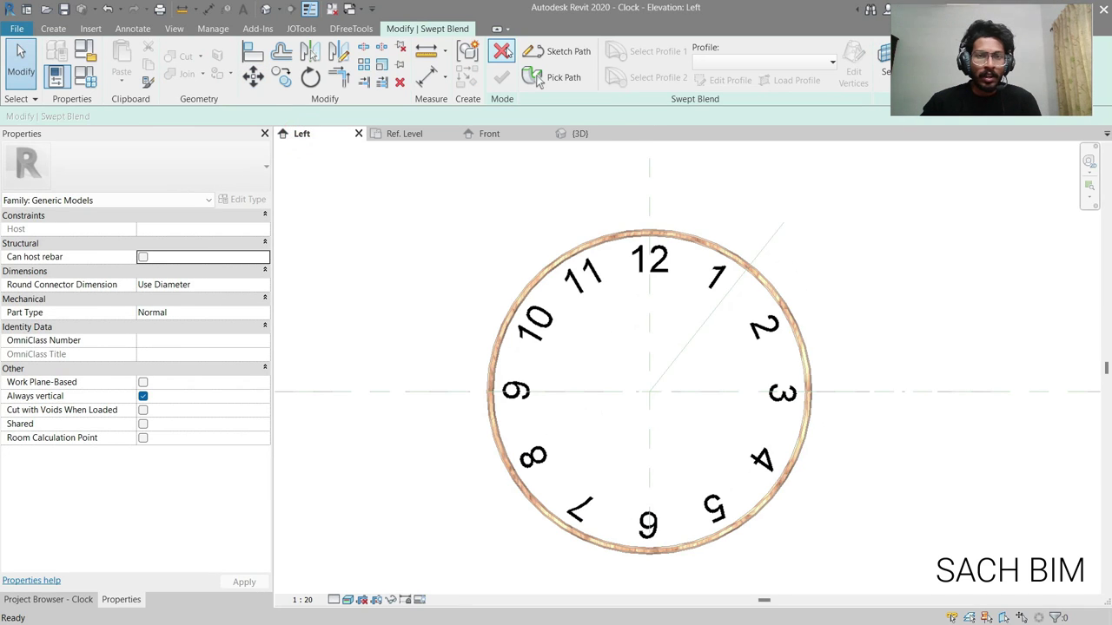
click(502, 51)
Step: Start a swept blend in the Left elevation and sketch its path about 434 mm long from the clock centre along the diagonal reference line
click(53, 28)
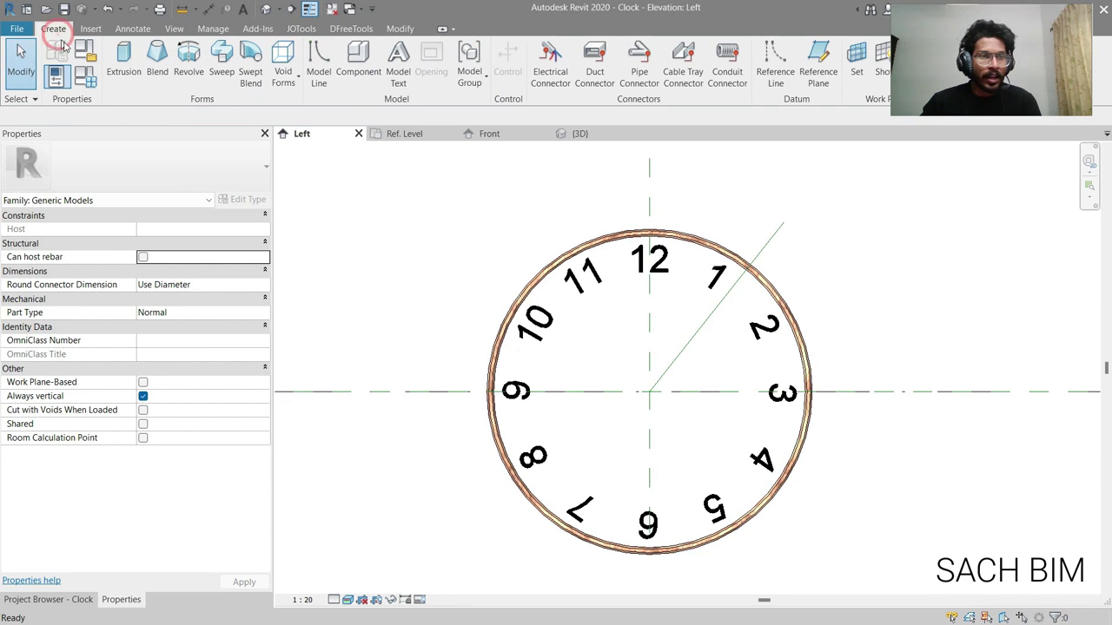
click(247, 77)
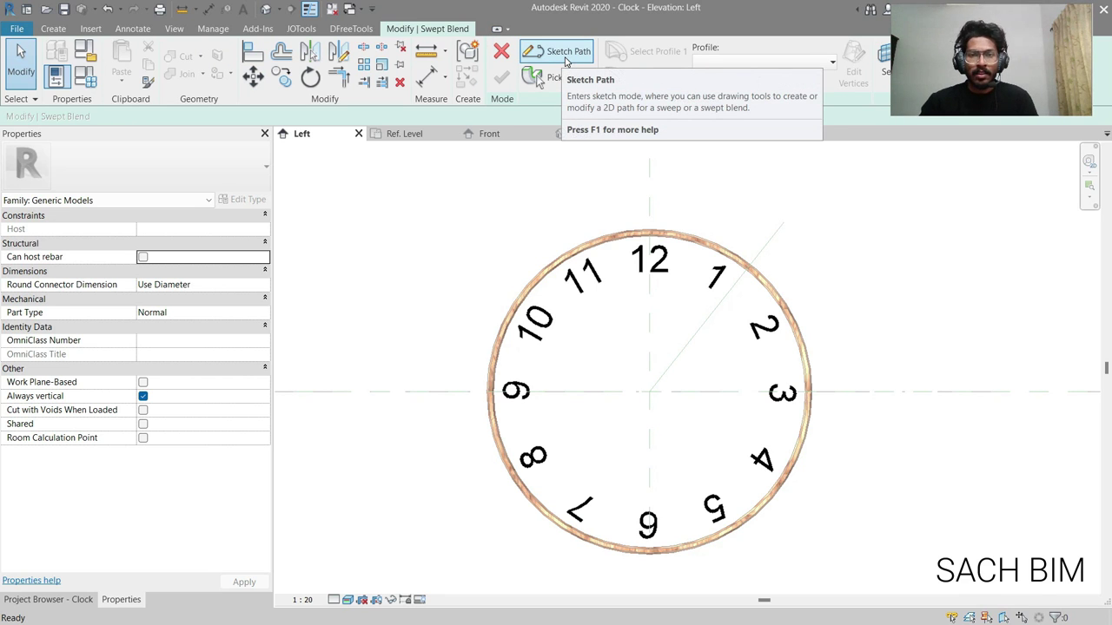
click(564, 57)
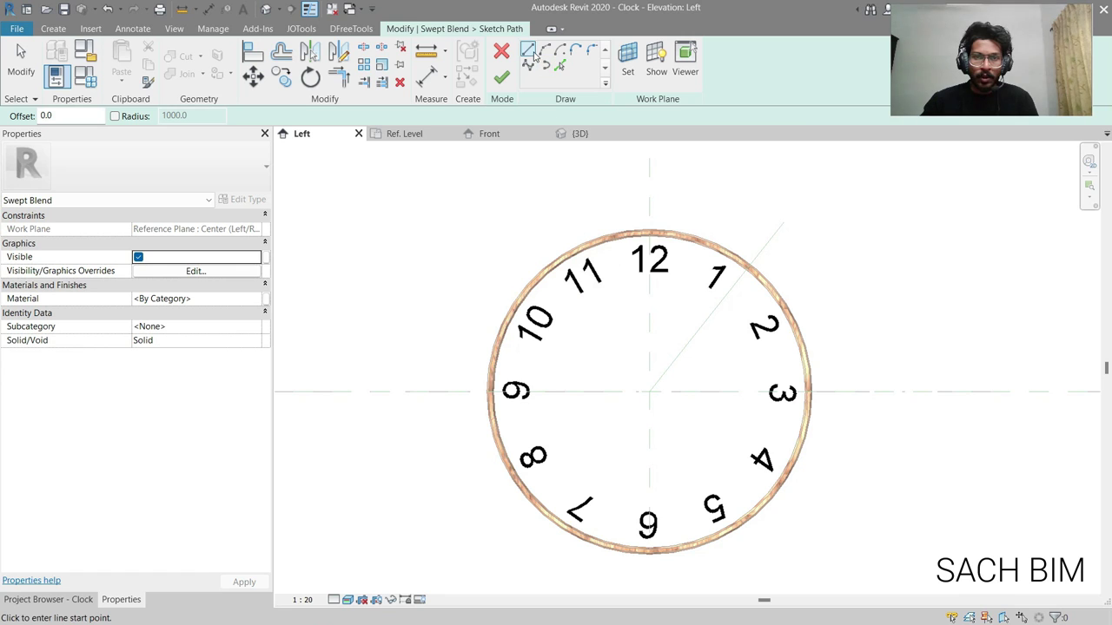
click(649, 392)
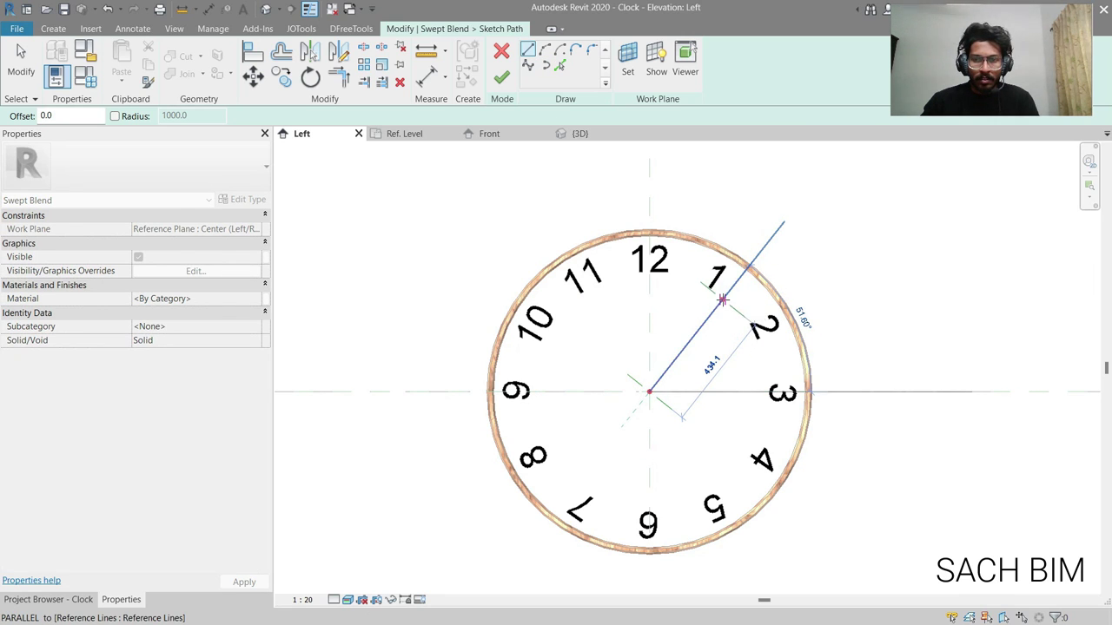
click(722, 299)
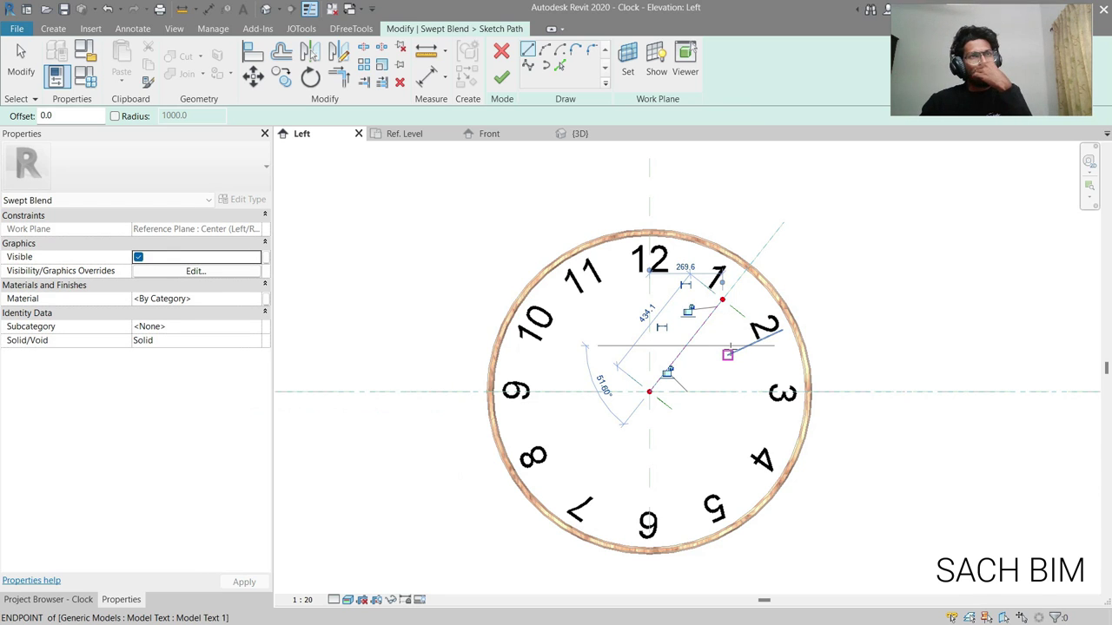
click(501, 80)
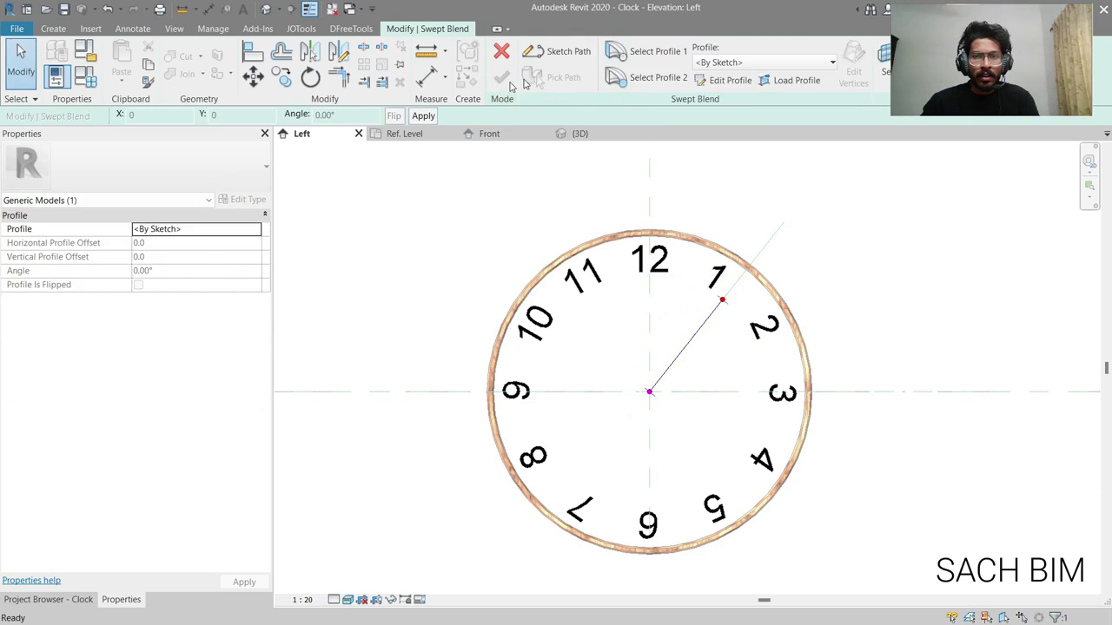
Step: Sketch profile 1 of the swept blend in the 3D view as a 6-sided inscribed polygon of about 6 mm radius at the clock centre
click(640, 52)
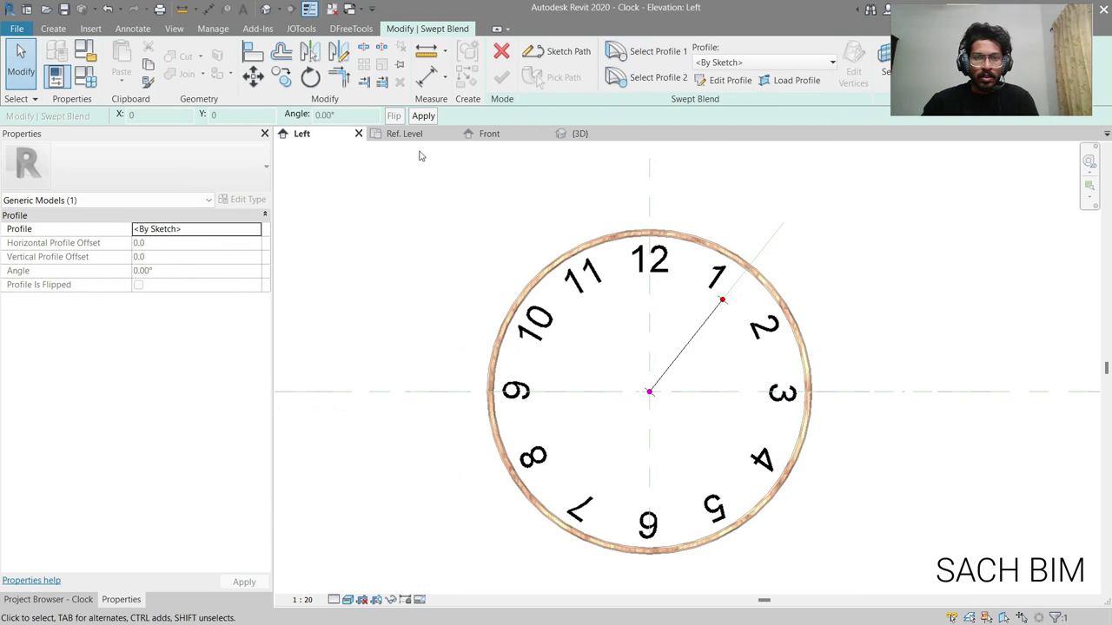
click(576, 133)
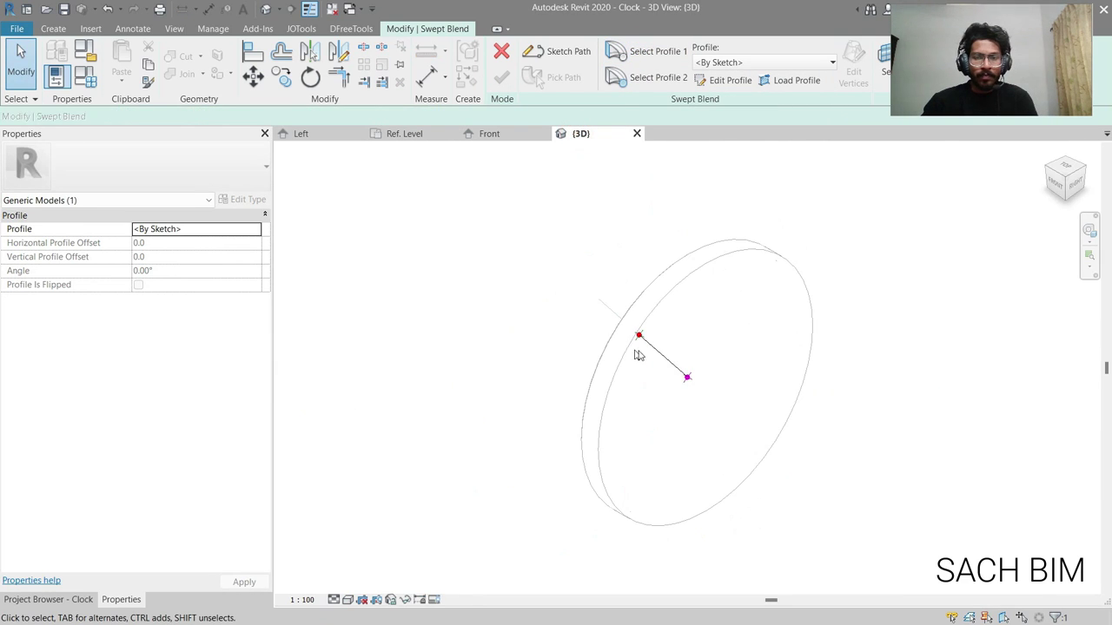
scroll(641, 356, up, 5)
scroll(720, 431, up, 2)
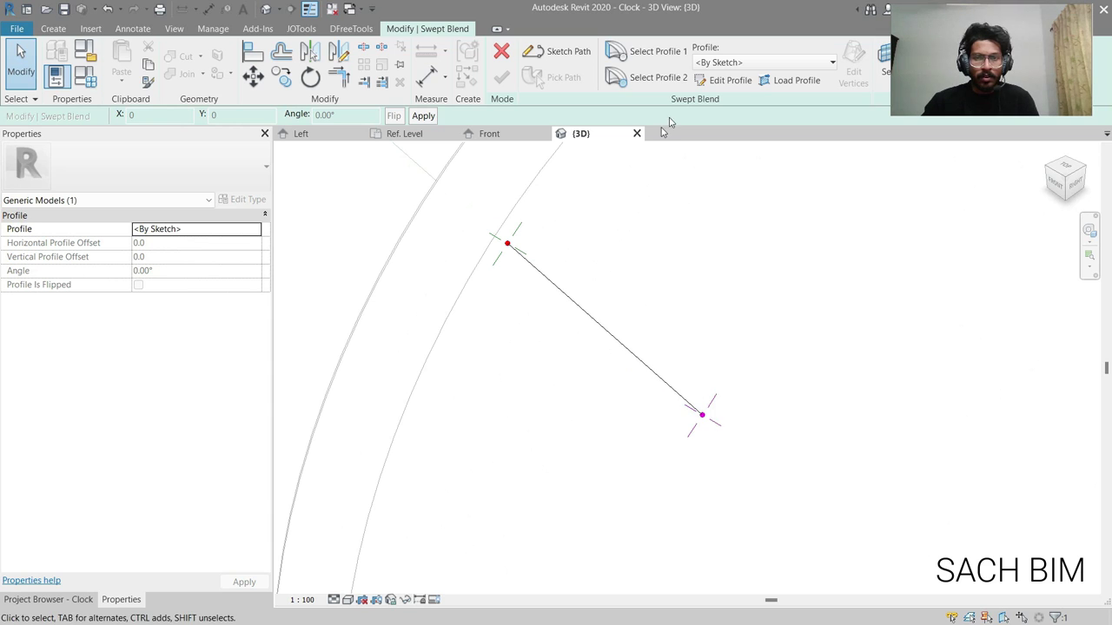
click(62, 30)
click(359, 10)
scroll(699, 421, up, 4)
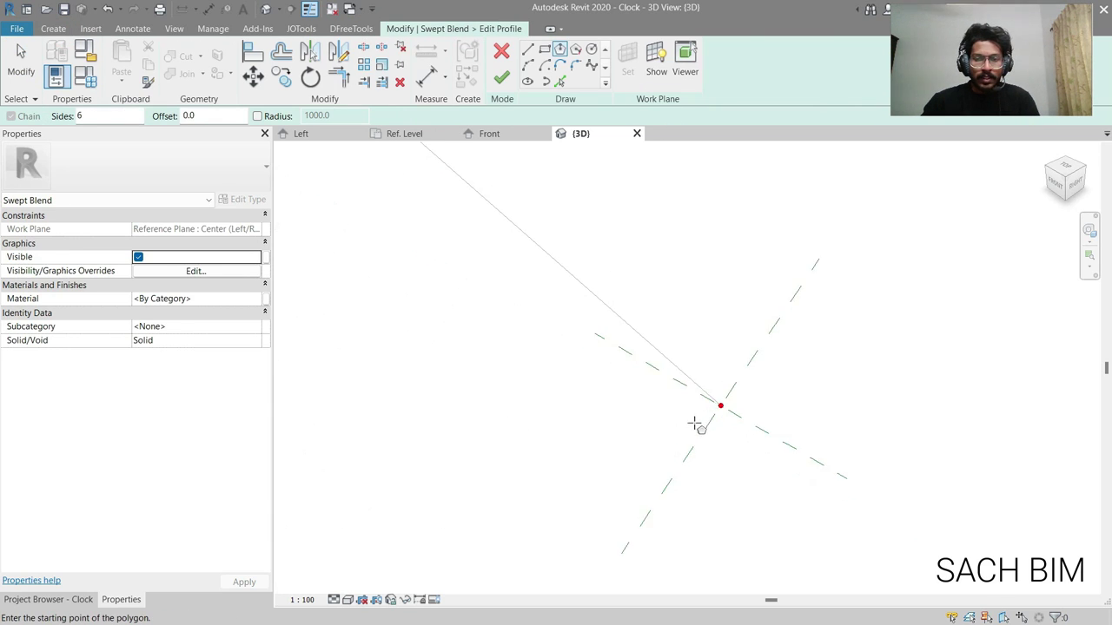
click(734, 399)
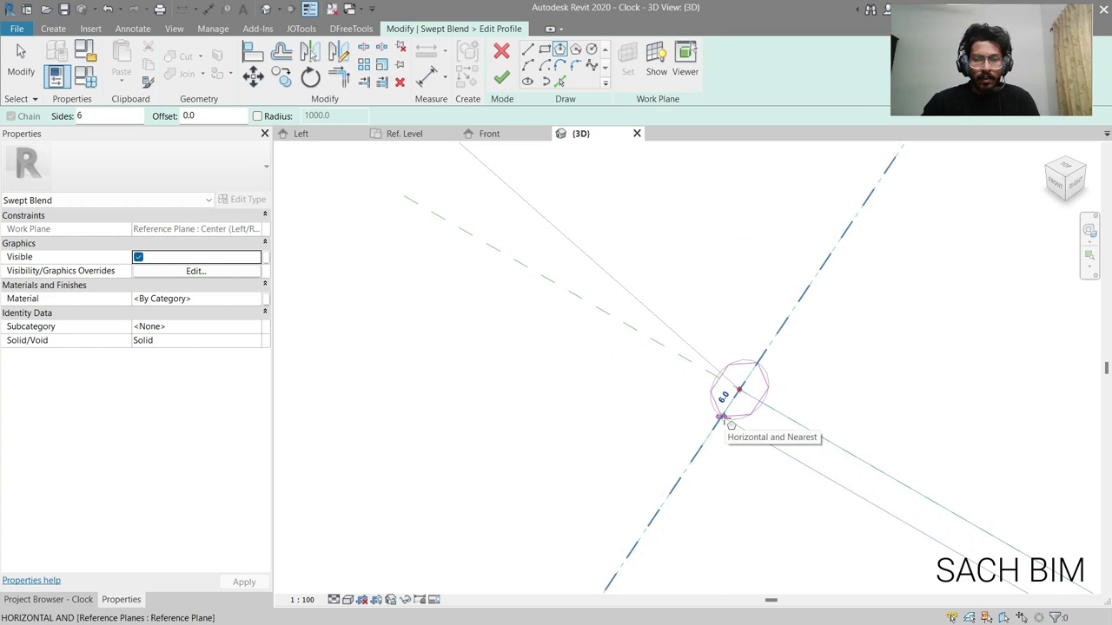
click(722, 418)
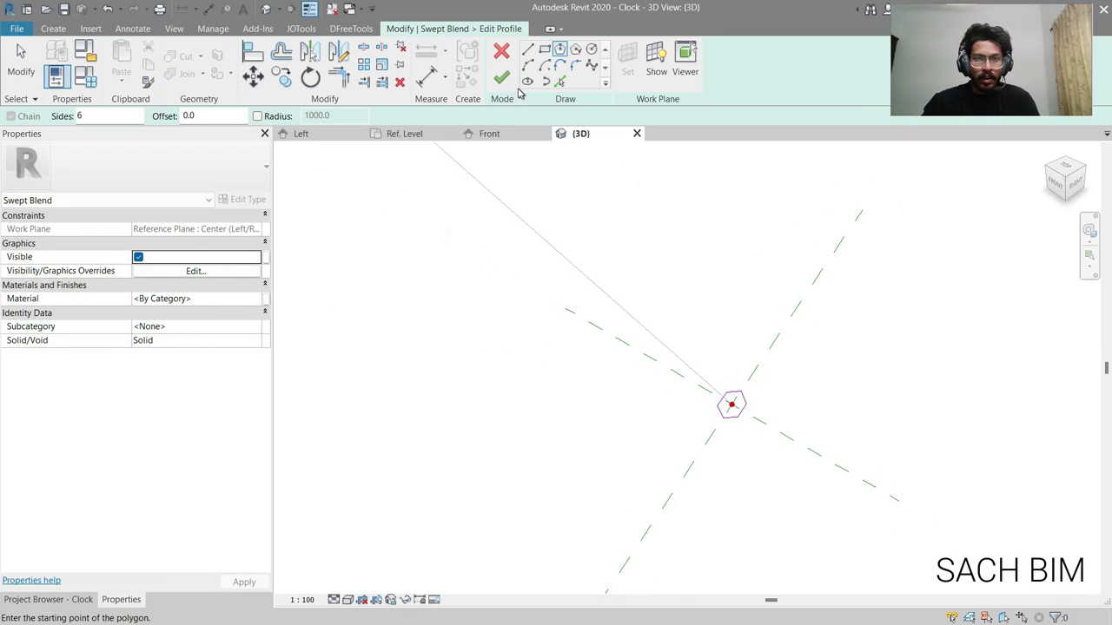
click(502, 77)
Step: Sketch profile 2 as a 6-sided inscribed polygon of about 1.3 mm radius at the path's outer end and finish the swept blend
click(653, 78)
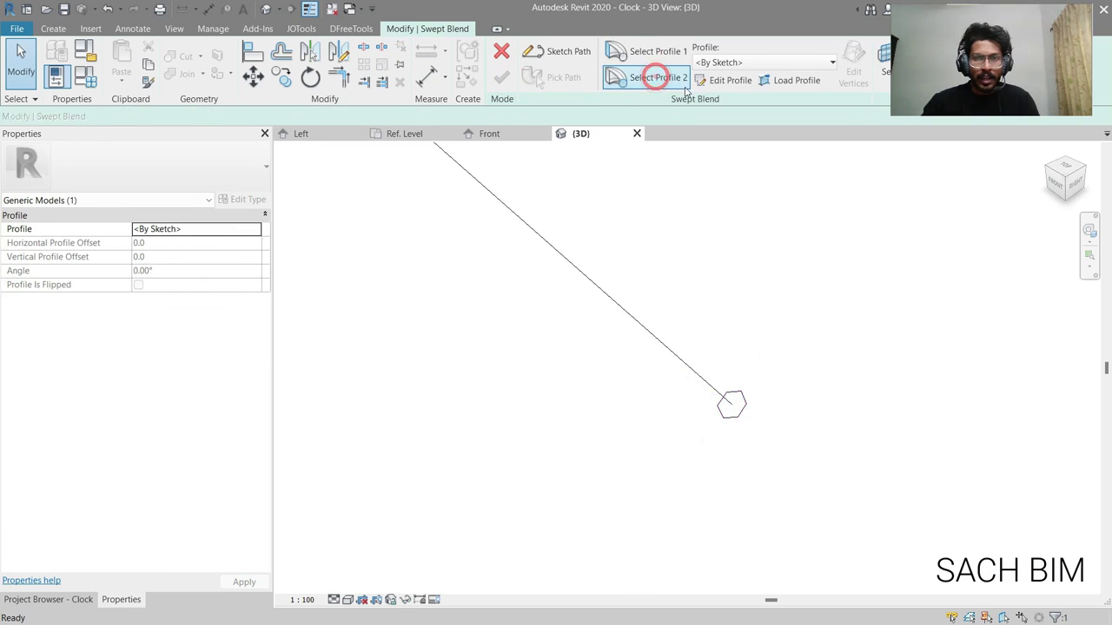
click(717, 81)
scroll(603, 338, up, 4)
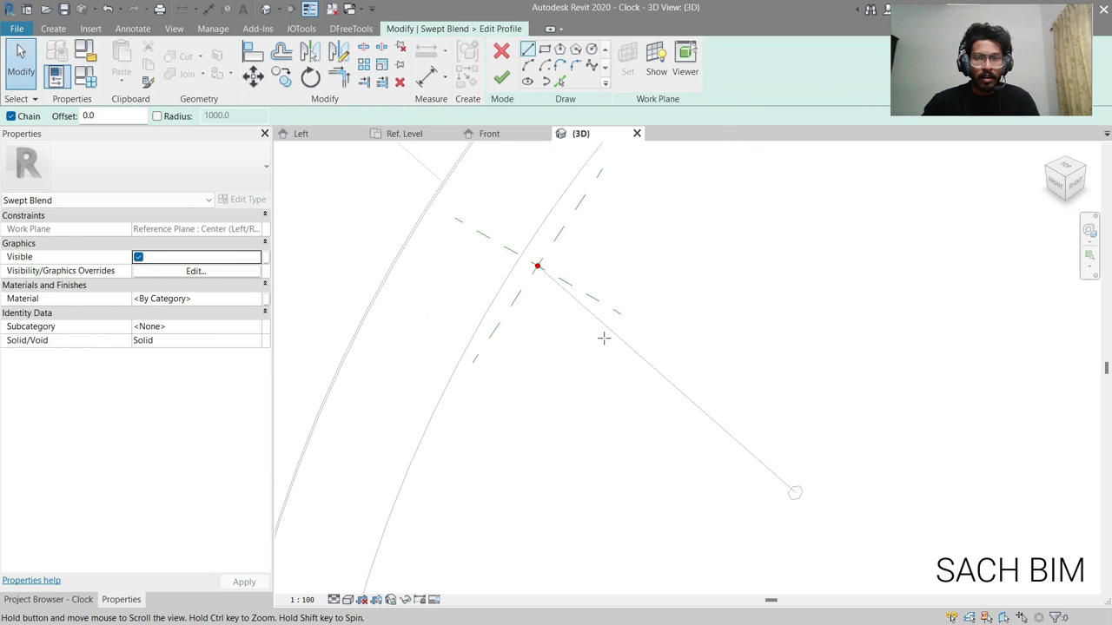
click(549, 286)
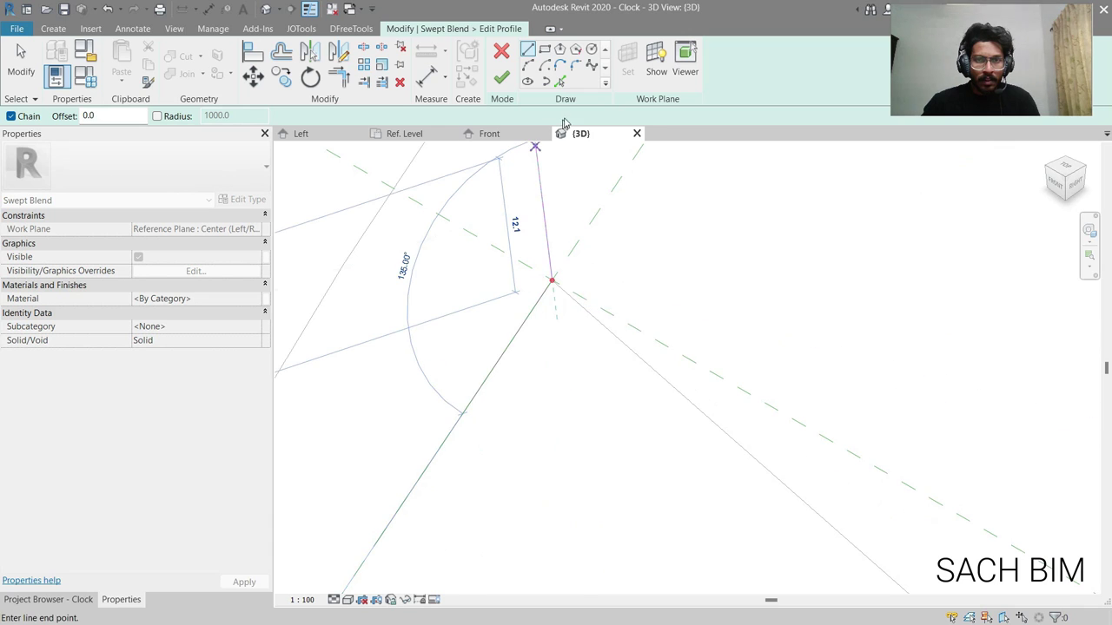
click(559, 48)
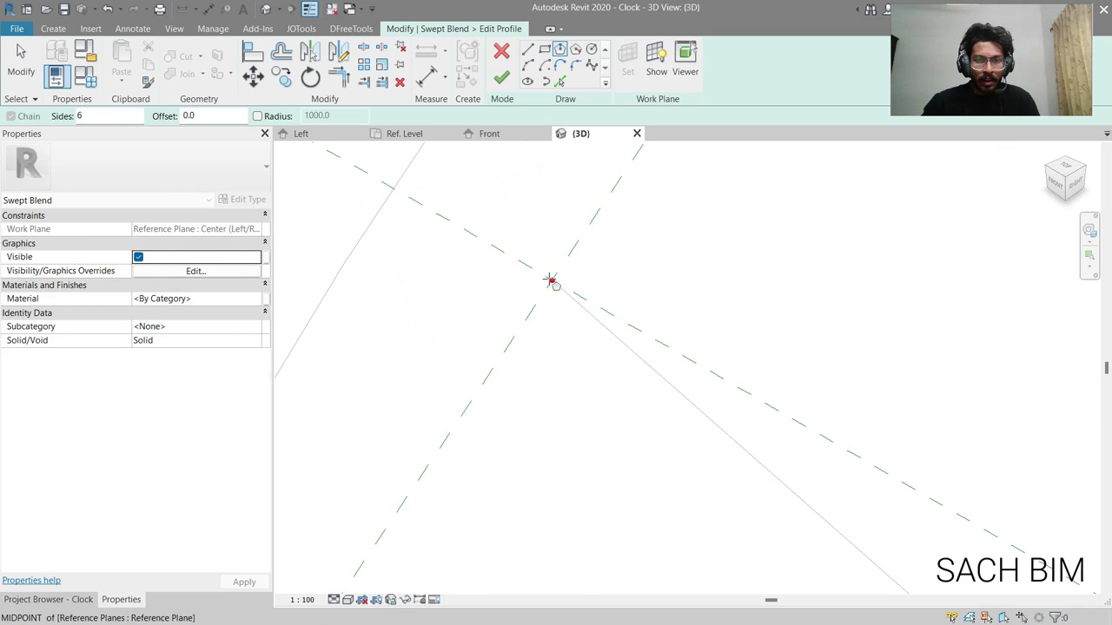
click(554, 276)
scroll(540, 298, up, 1)
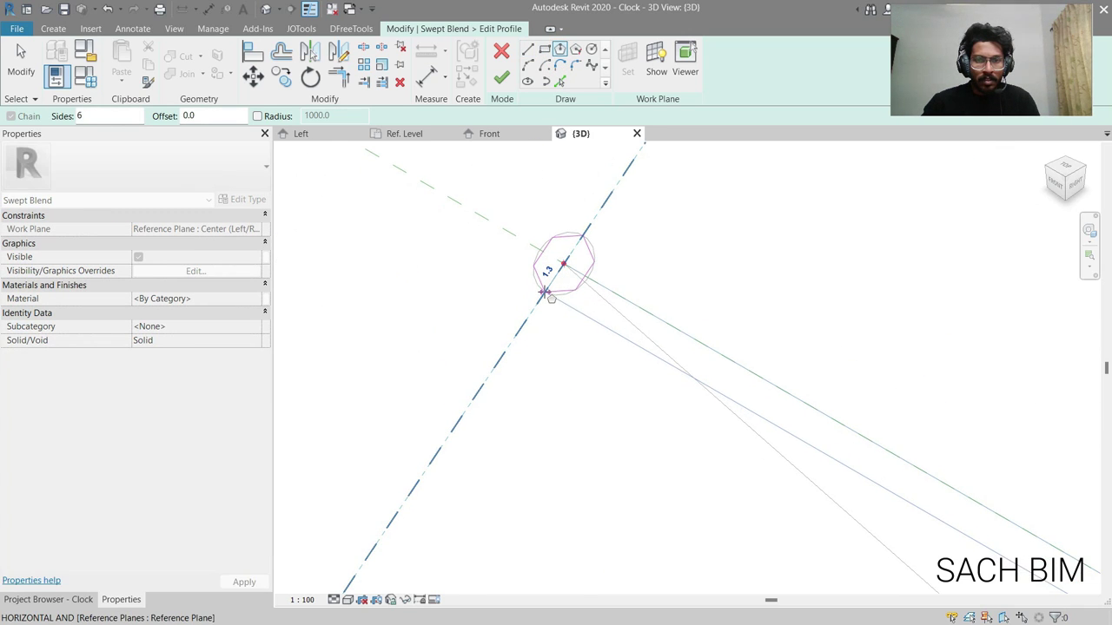
click(544, 293)
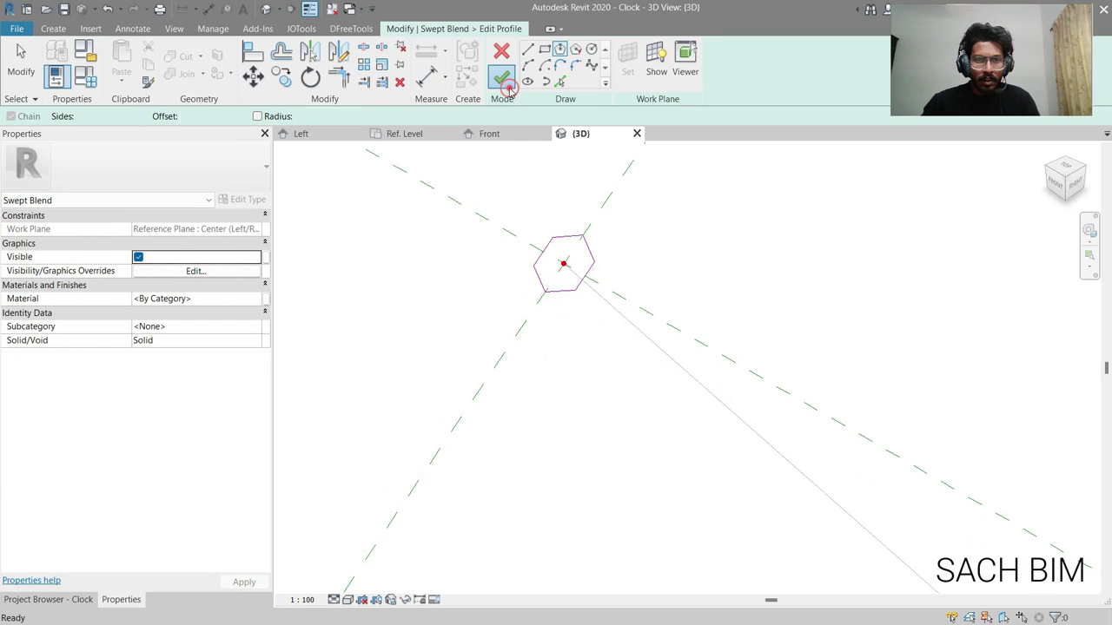
click(501, 77)
click(502, 78)
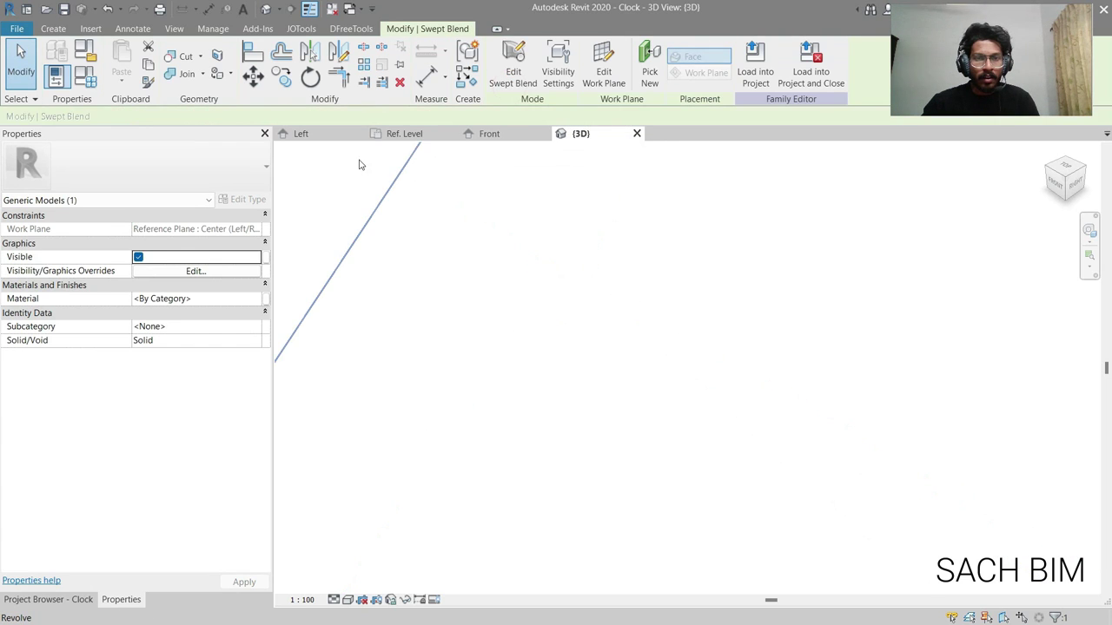
Step: Examine the tapered clock hand in the Left elevation and in the 3D view from the face side
click(318, 137)
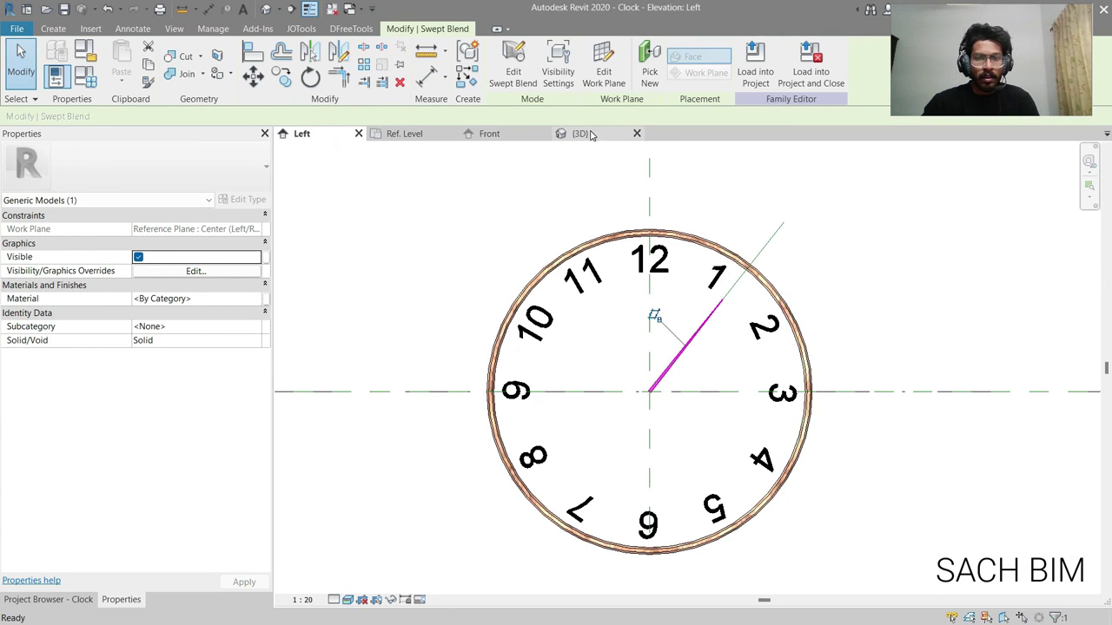
click(828, 266)
scroll(701, 342, up, 5)
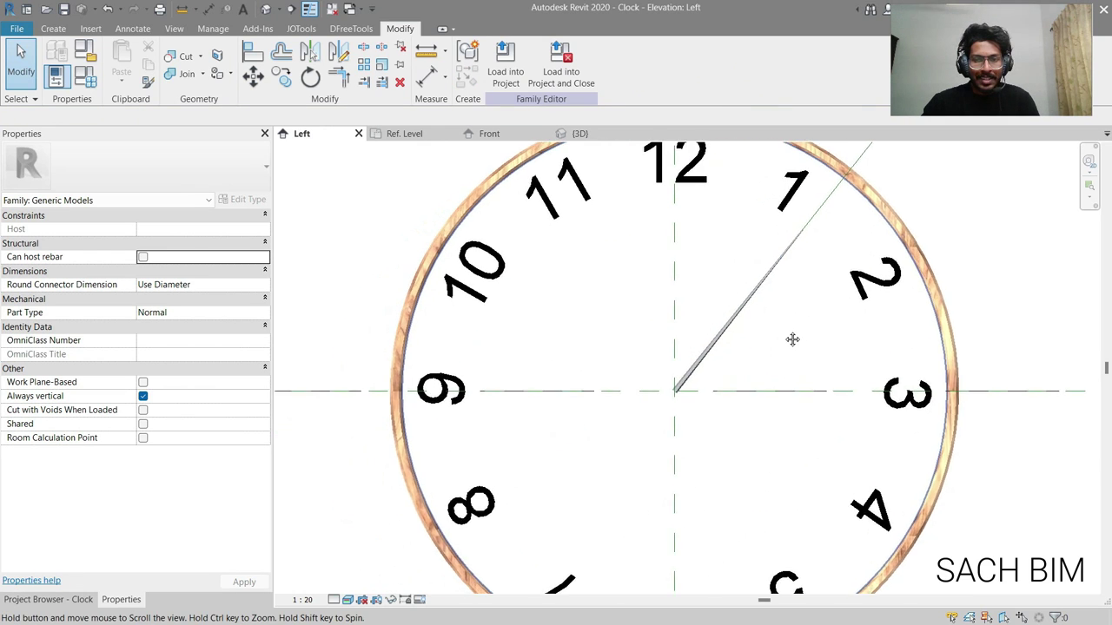
scroll(719, 394, down, 2)
click(691, 392)
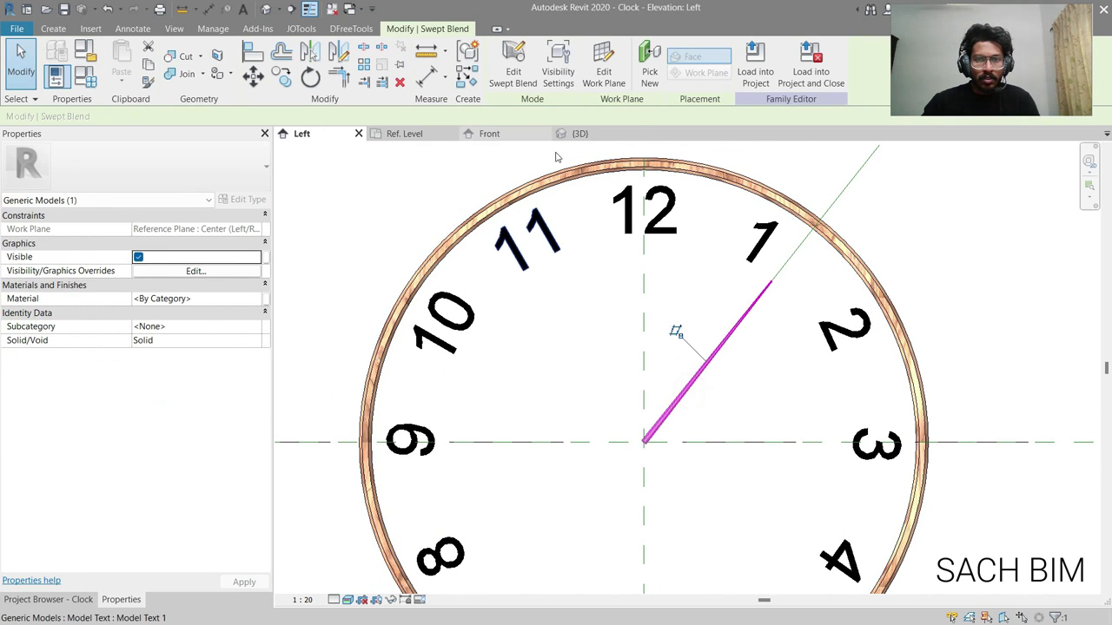
click(580, 134)
click(765, 338)
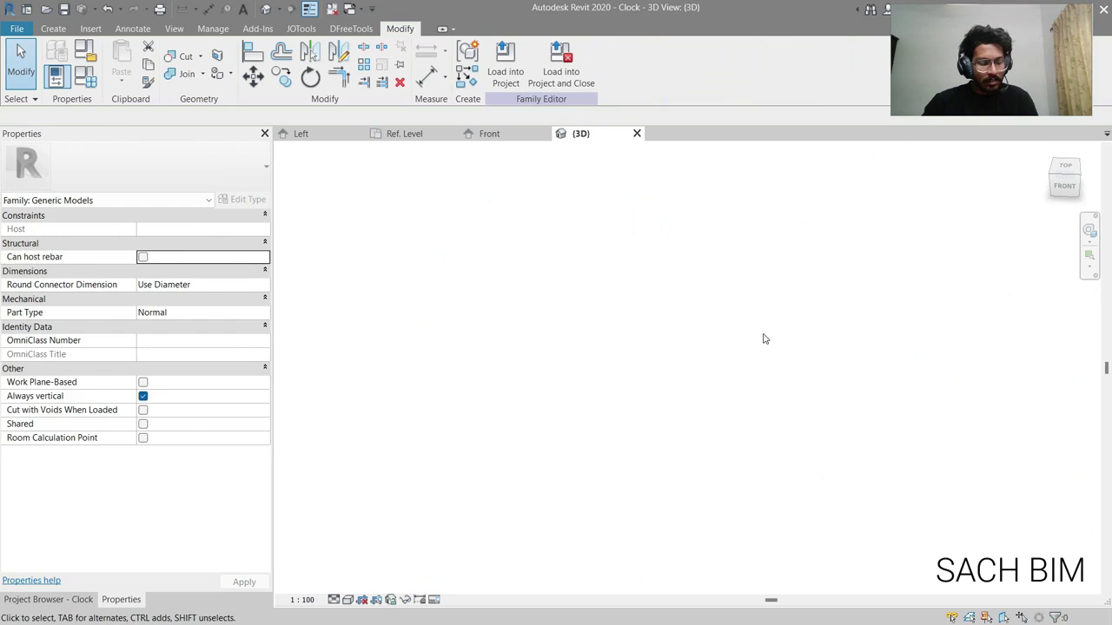
shift+middle_drag(655, 291, 949, 320)
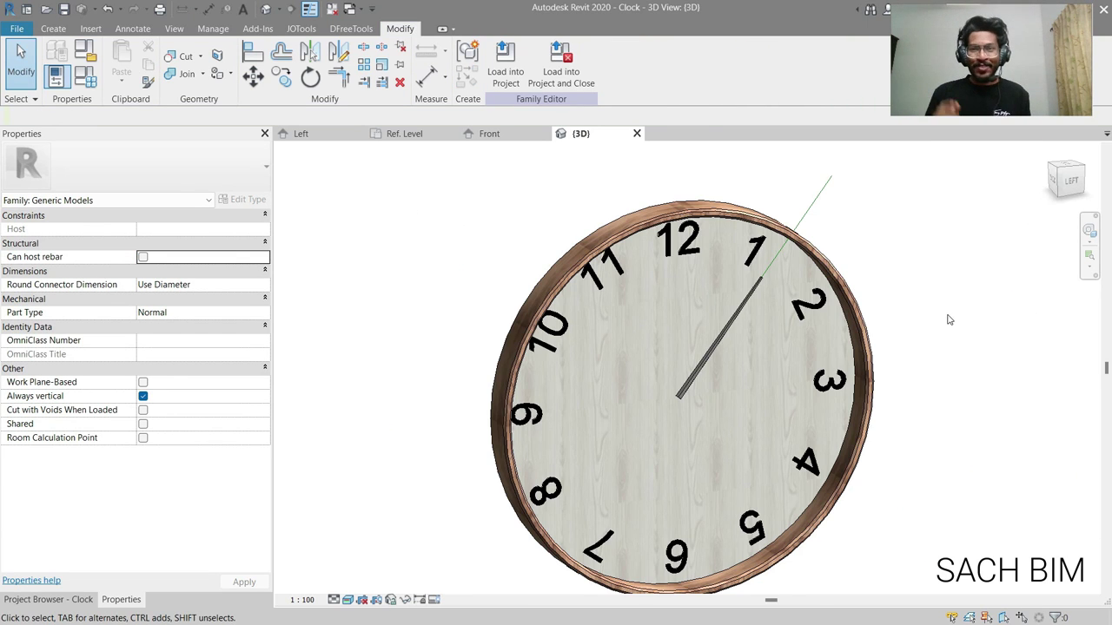
Step: In the Left elevation, rotate a copy of the hand and its reference line clockwise about 68° around the clock centre
click(718, 352)
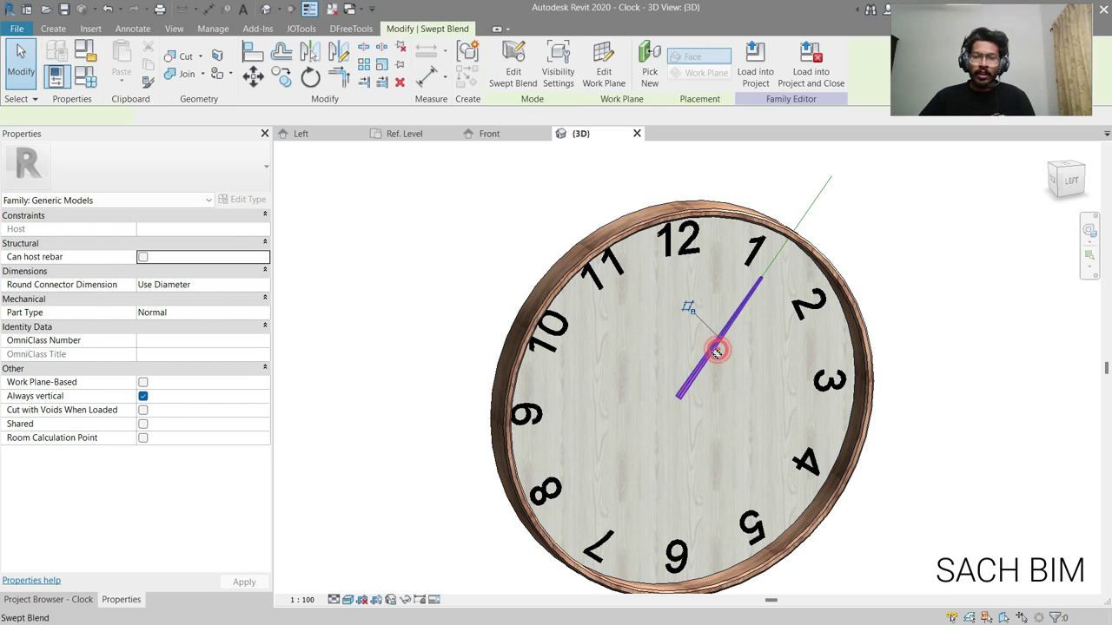
ctrl+click(816, 207)
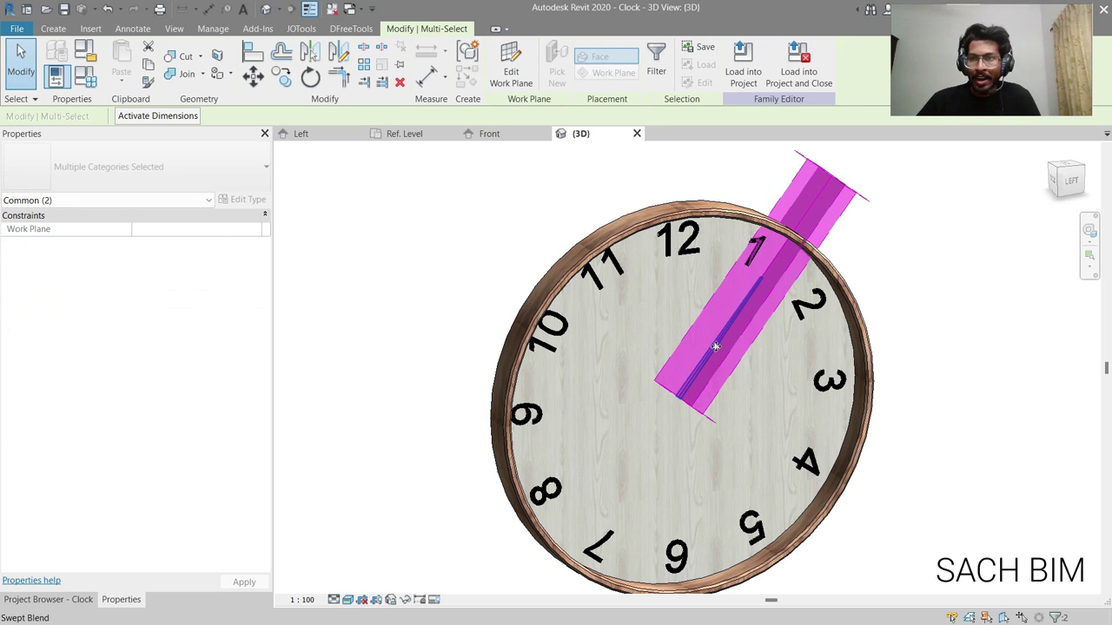
click(326, 137)
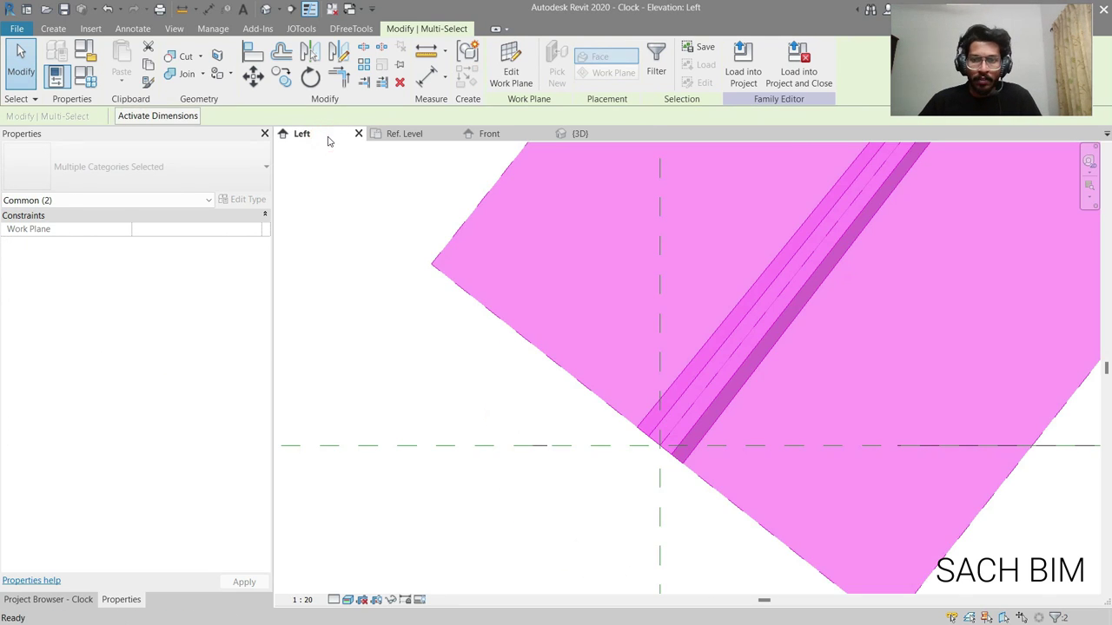
scroll(650, 266, down, 5)
click(316, 76)
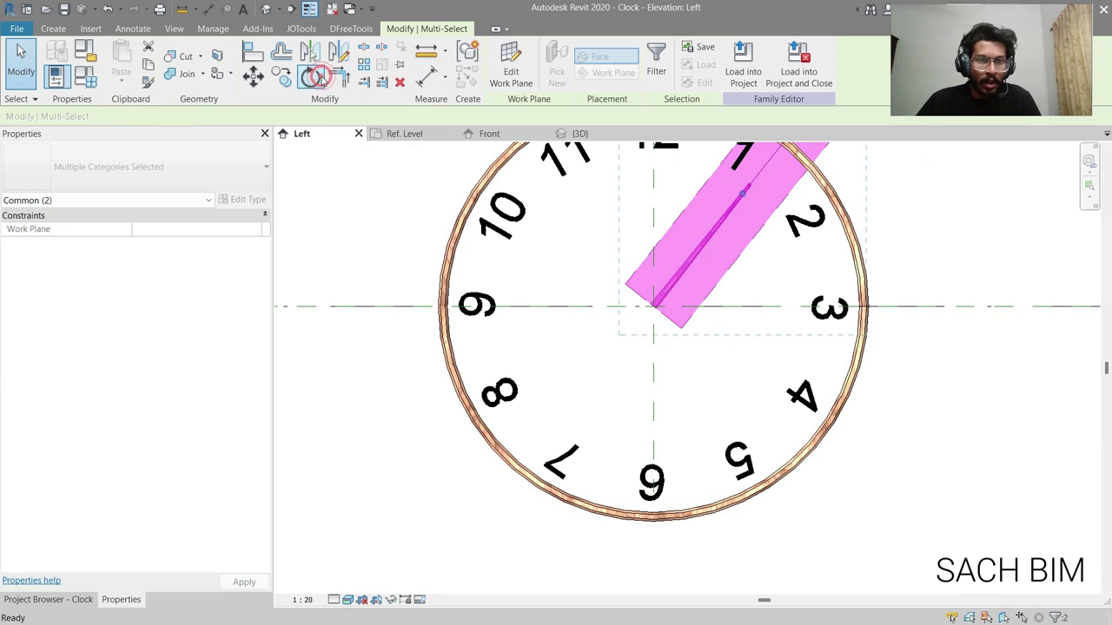
click(182, 116)
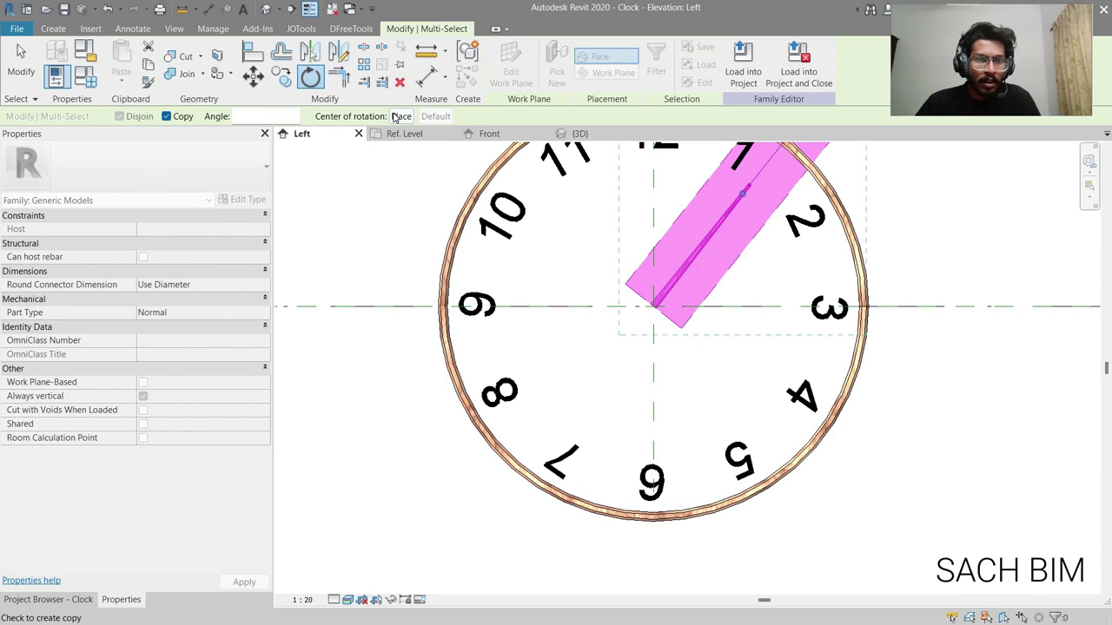
click(397, 115)
scroll(653, 306, up, 2)
scroll(654, 305, up, 6)
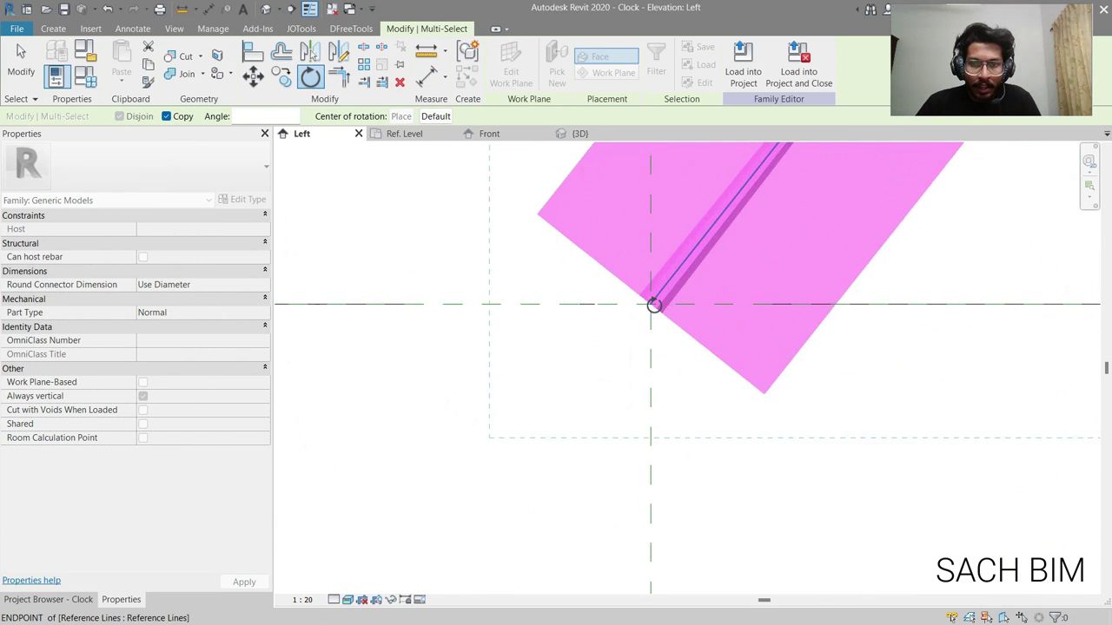
click(653, 231)
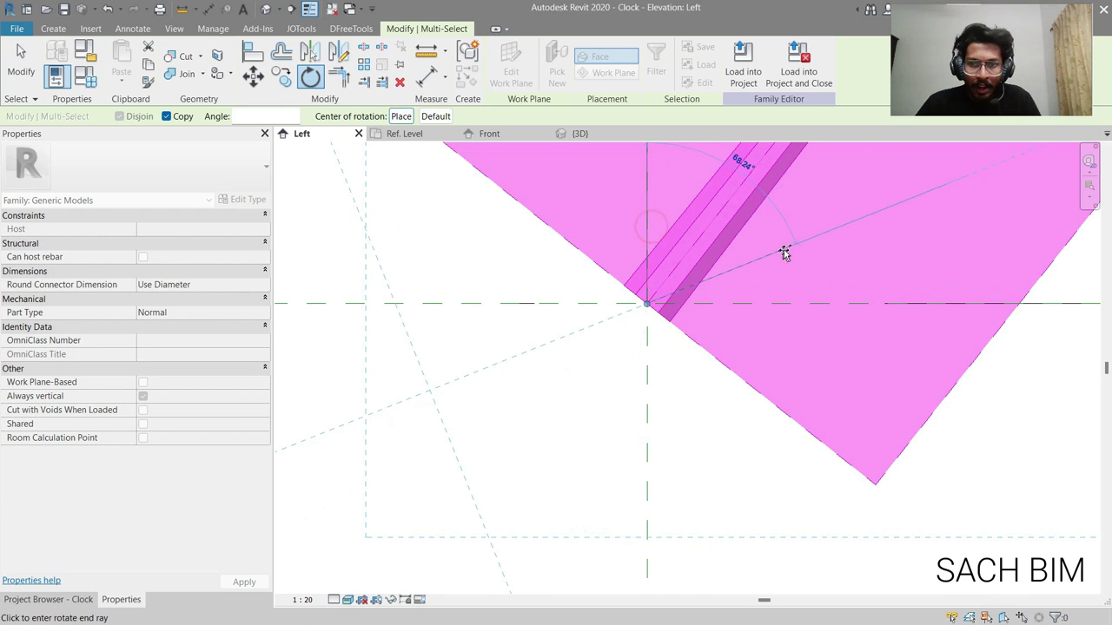
click(786, 254)
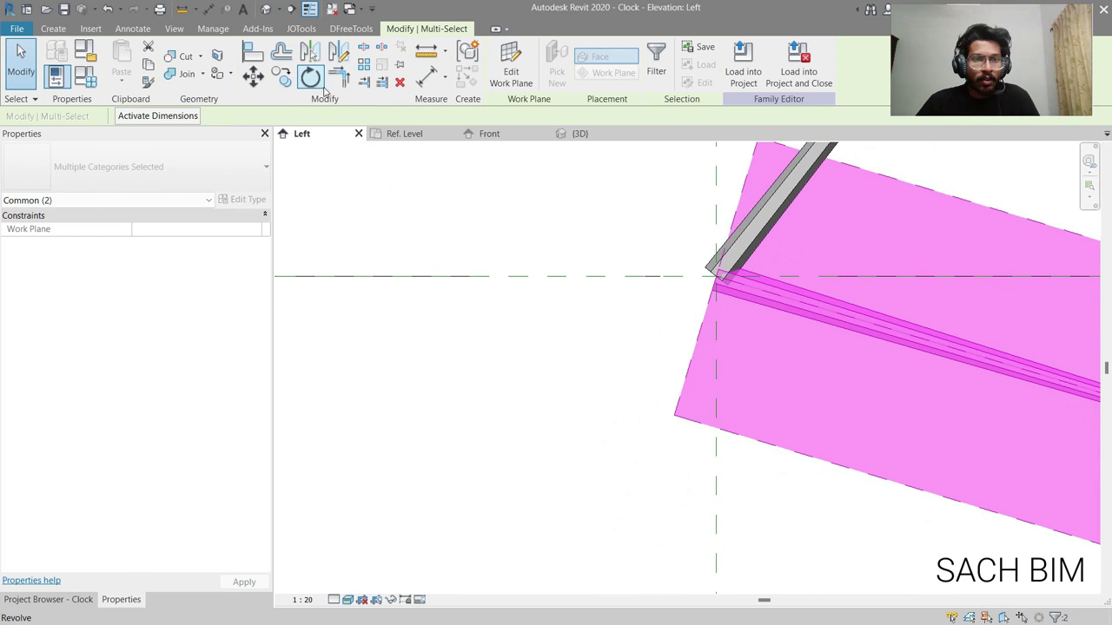
Step: Rotate another copy of the new hand and its reference line clockwise around the clock centre until it points near numeral 5
click(310, 77)
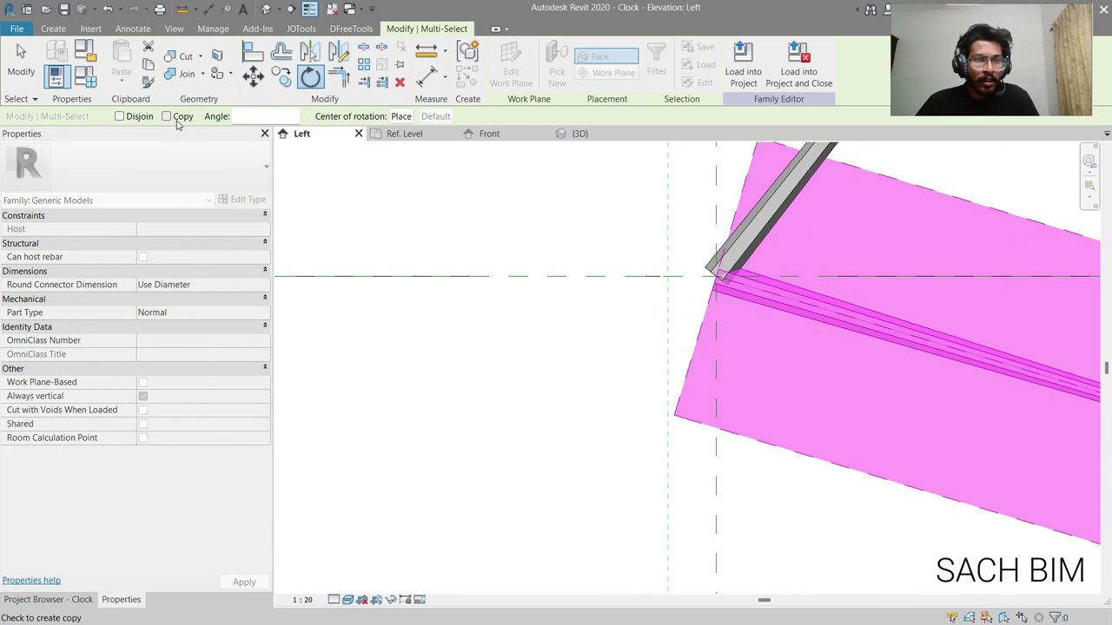
click(166, 117)
click(400, 117)
scroll(721, 278, up, 4)
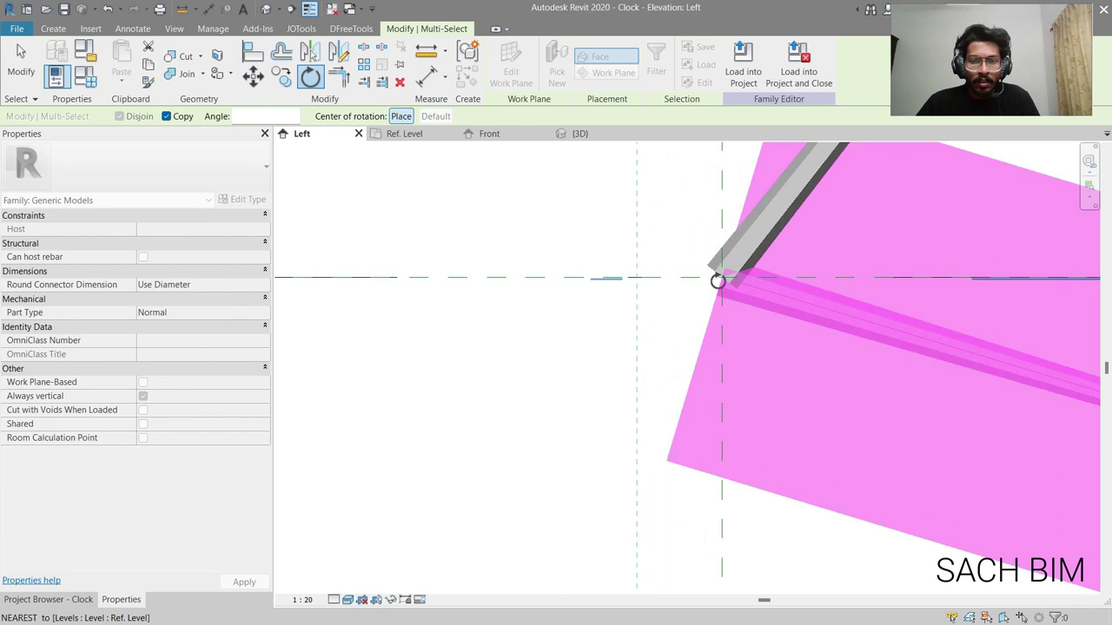
click(753, 280)
click(961, 278)
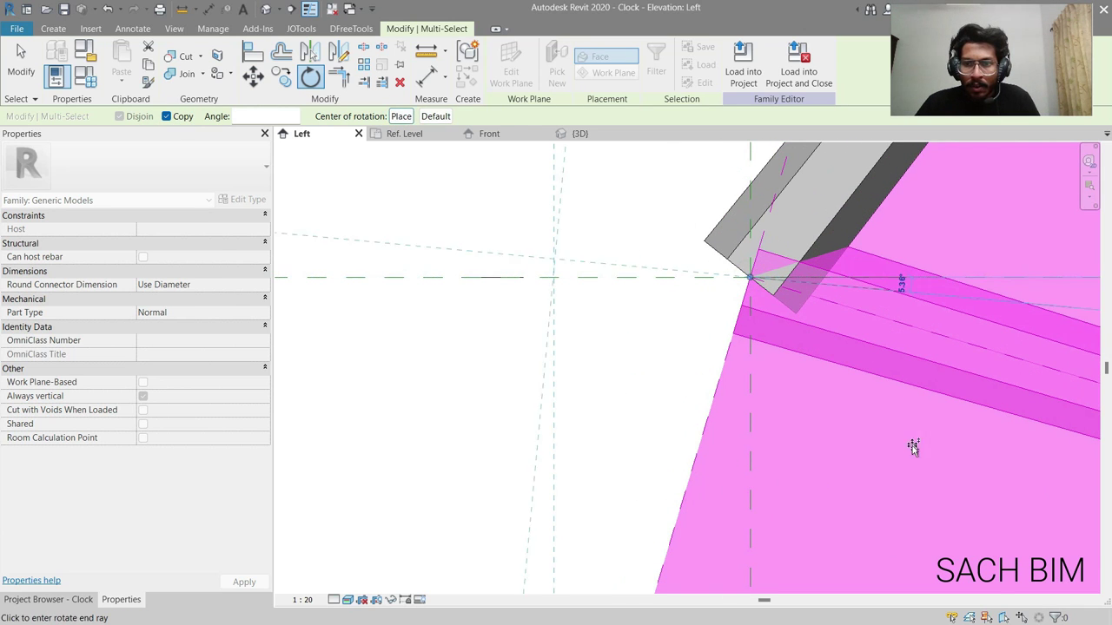
click(894, 460)
scroll(666, 342, down, 4)
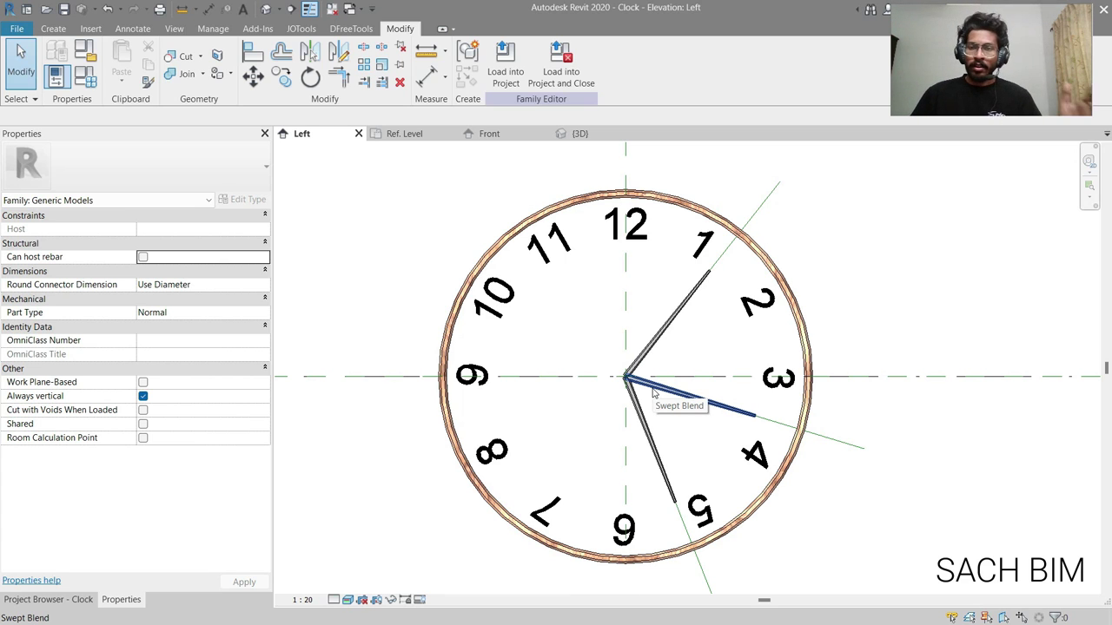
Step: Shorten the swept-blend path of the hand between numerals 3 and 4 to about 318 mm and finish the sketch
scroll(653, 392, up, 5)
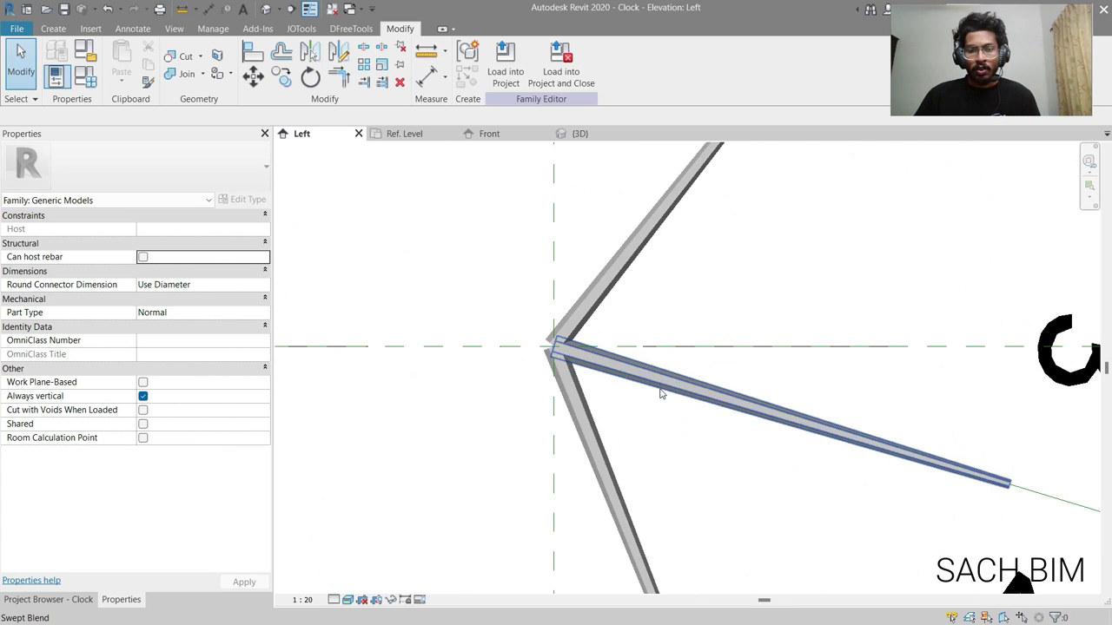
double_click(657, 390)
double_click(664, 379)
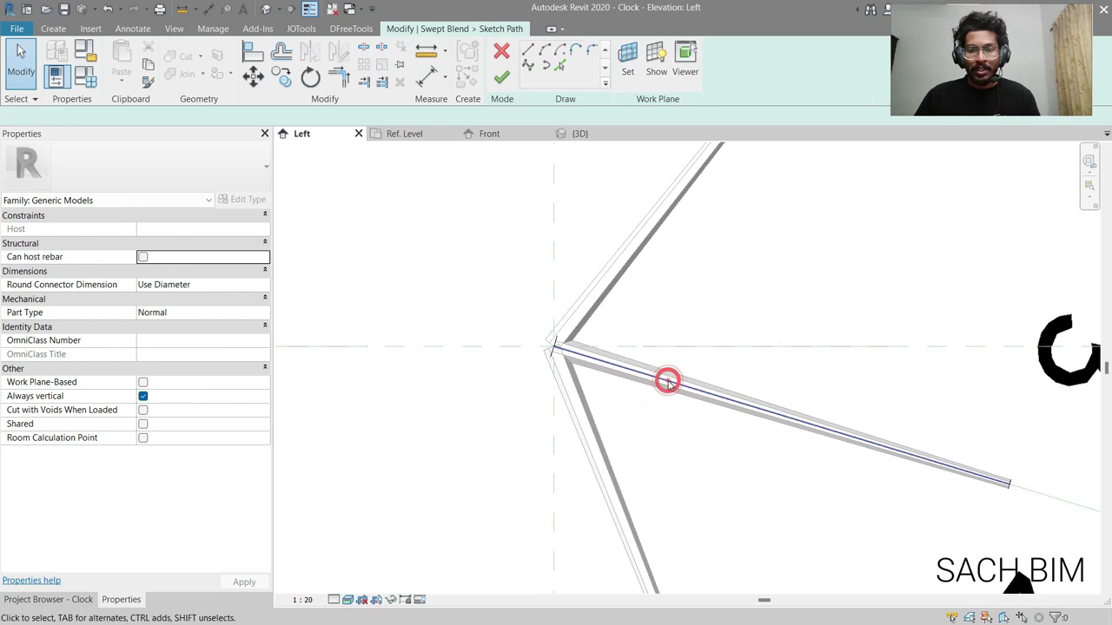
drag(1011, 484, 887, 446)
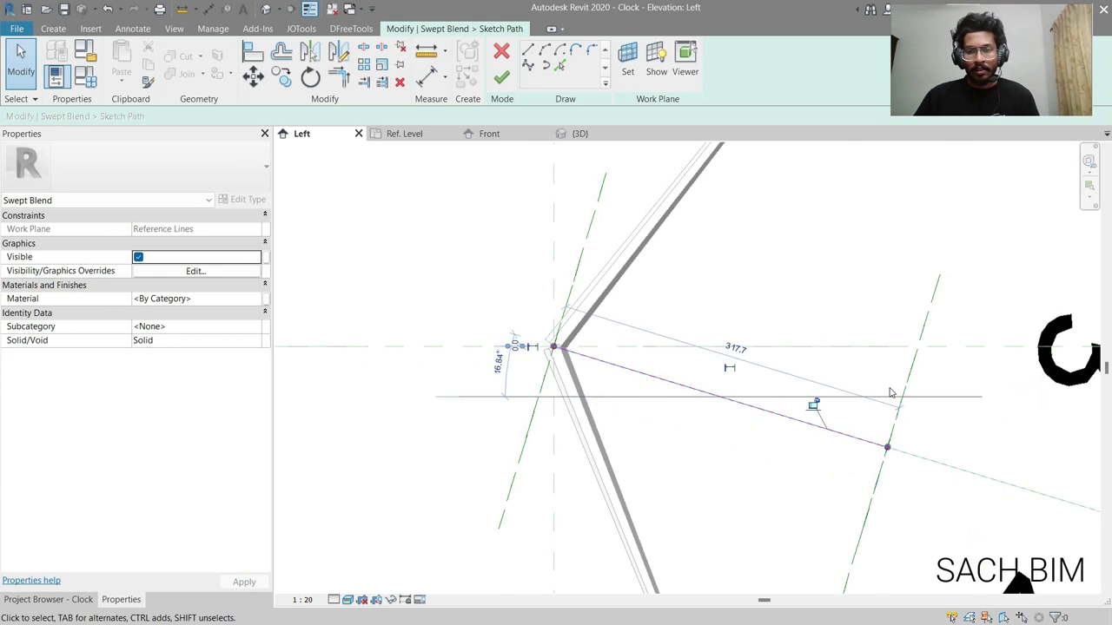
scroll(887, 434, down, 3)
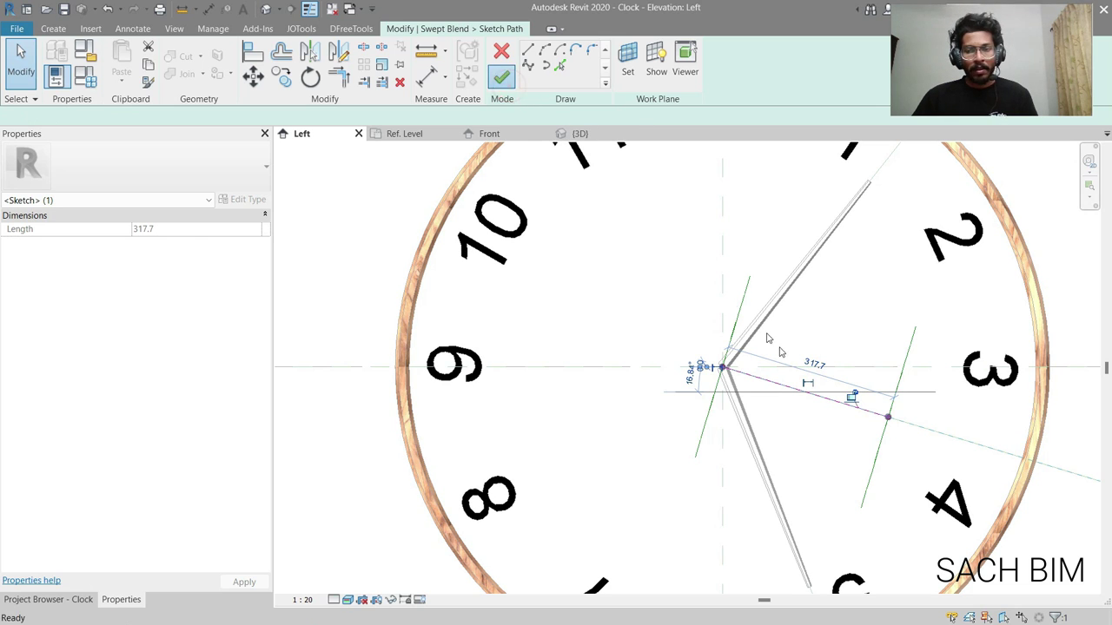
click(498, 80)
Step: Shorten the swept-blend path of the hand near numeral 5 along its reference line, finish it and check the hands in 3D
scroll(814, 417, down, 3)
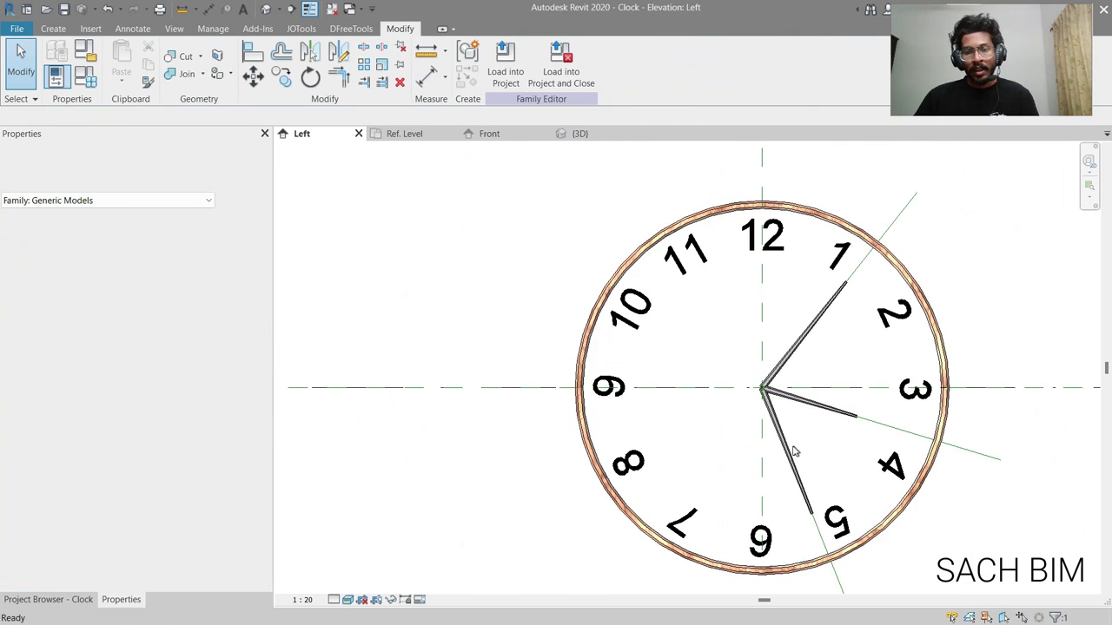
double_click(787, 450)
click(808, 511)
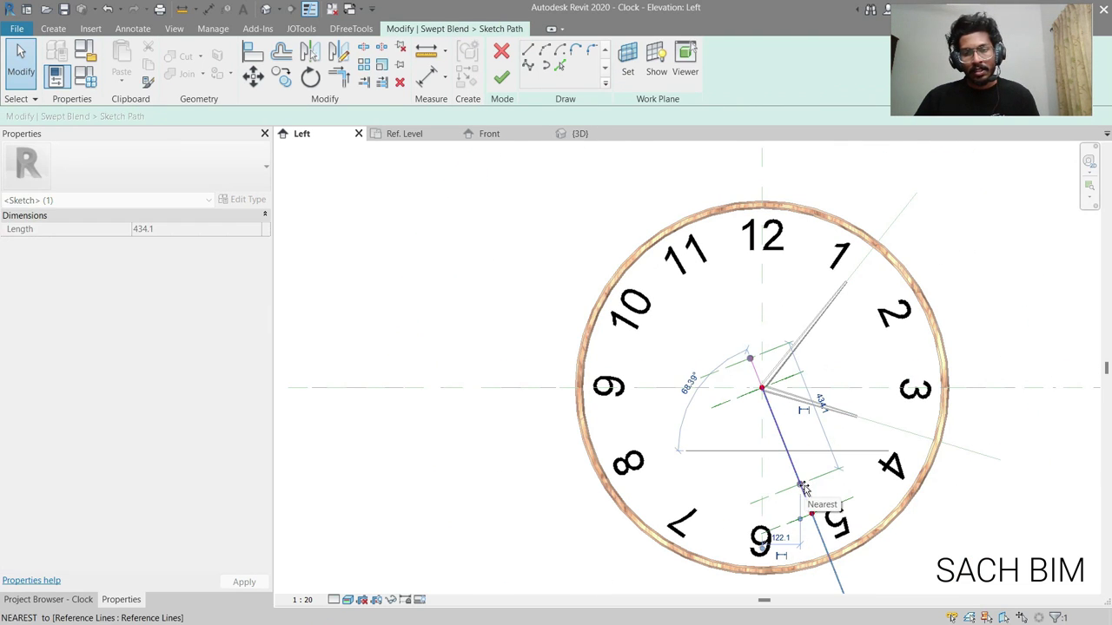
click(502, 79)
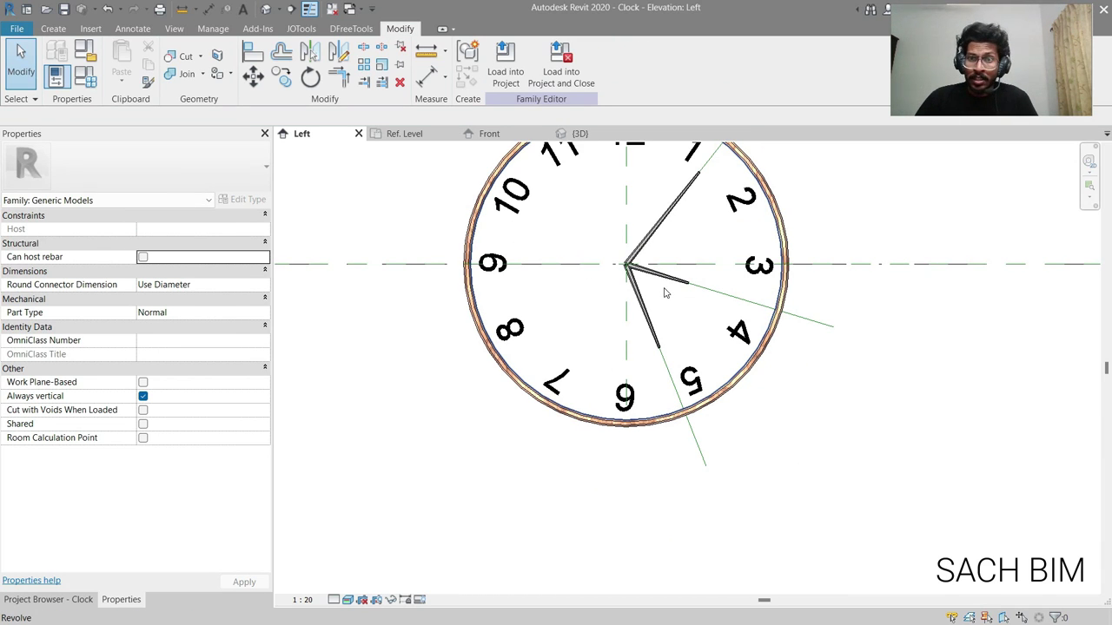
click(579, 133)
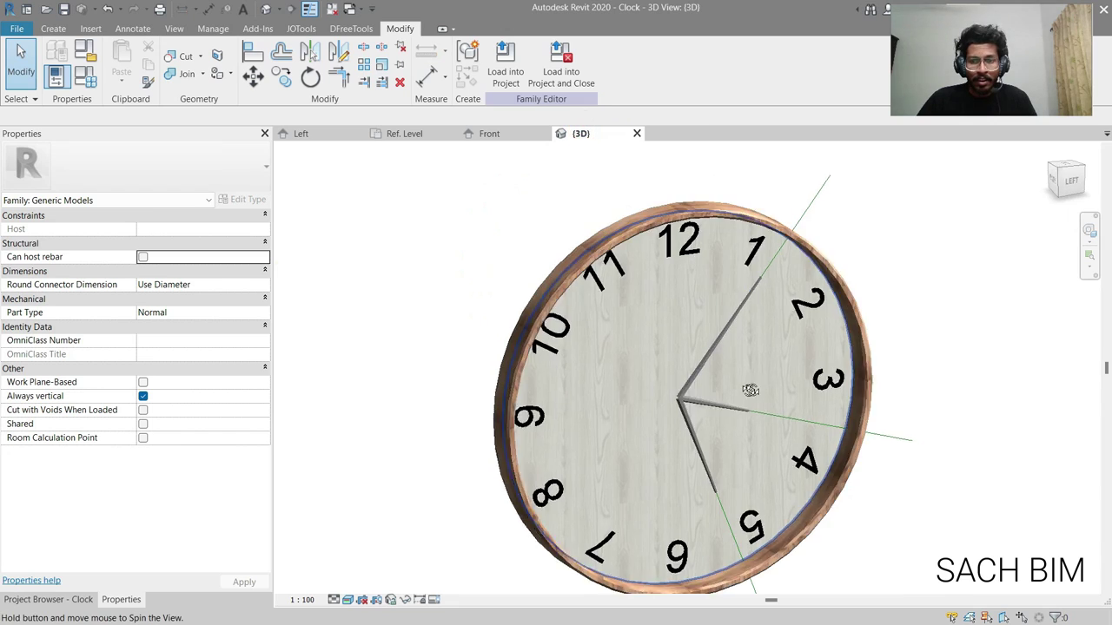
shift+middle_drag(750, 390, 712, 382)
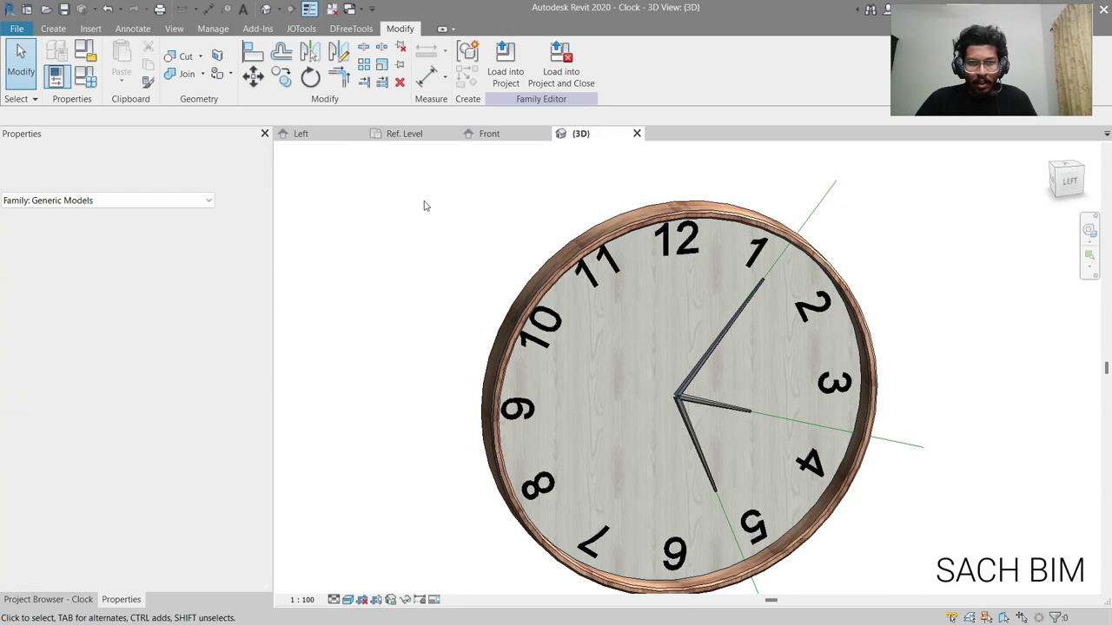
Step: Extrude a small circle centred on the hands' pivot in the Left elevation to form the clock's centre hub
click(306, 132)
scroll(629, 307, up, 4)
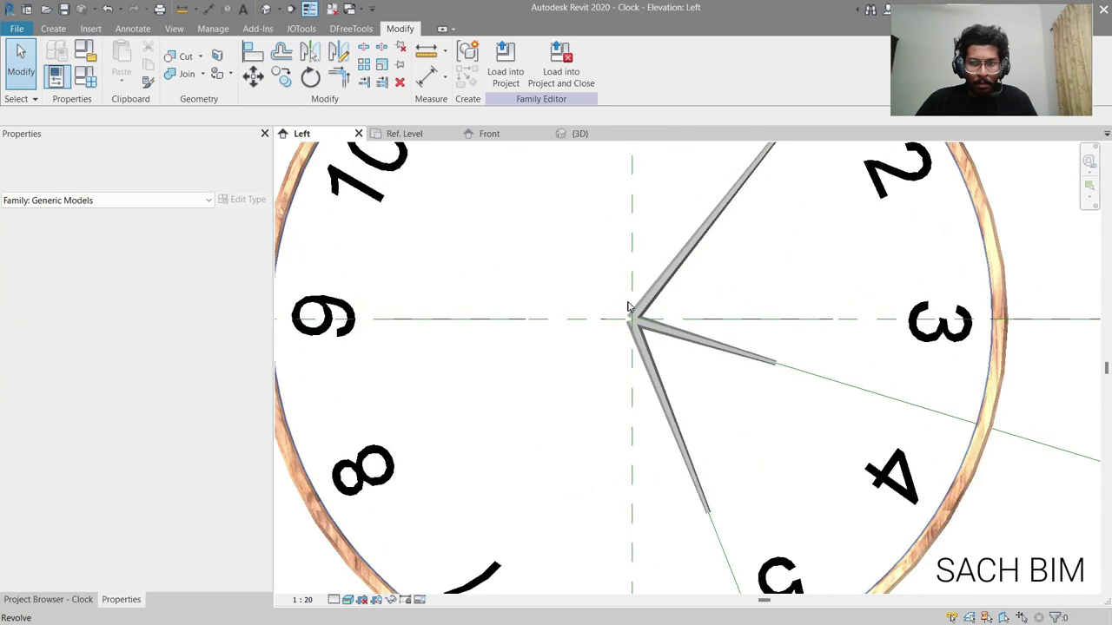
scroll(628, 307, up, 2)
click(53, 29)
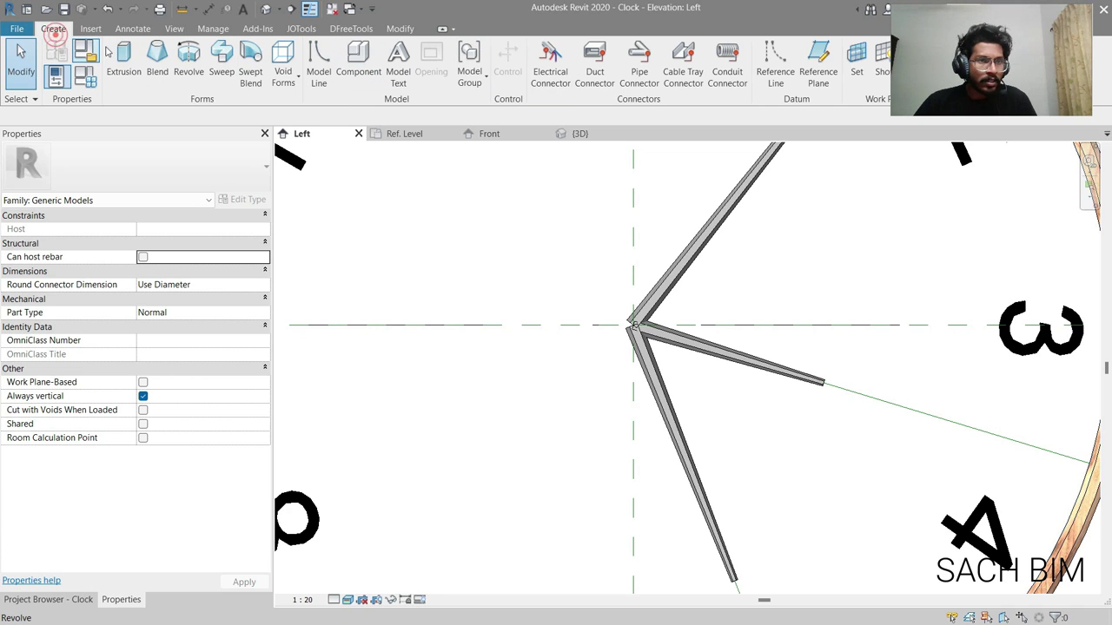
click(121, 59)
scroll(634, 326, up, 3)
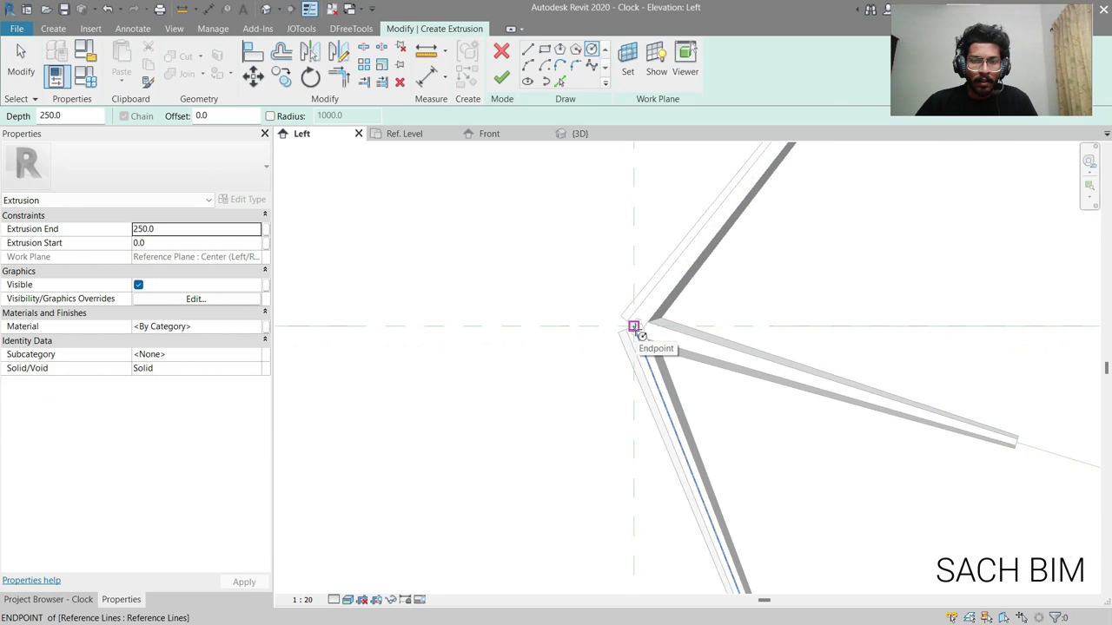
click(634, 327)
click(647, 377)
click(501, 78)
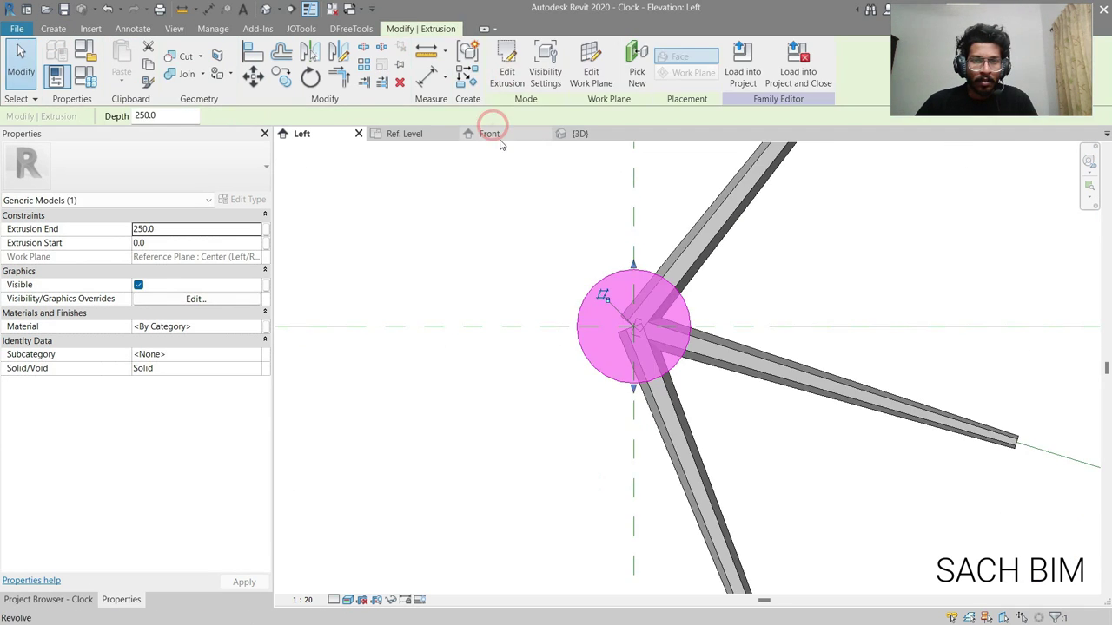
Step: In the Front elevation, resize the hub extrusion to run from about 55.7 to 90.6 and give it a black material
click(491, 131)
drag(549, 313, 415, 317)
drag(326, 313, 380, 313)
click(252, 326)
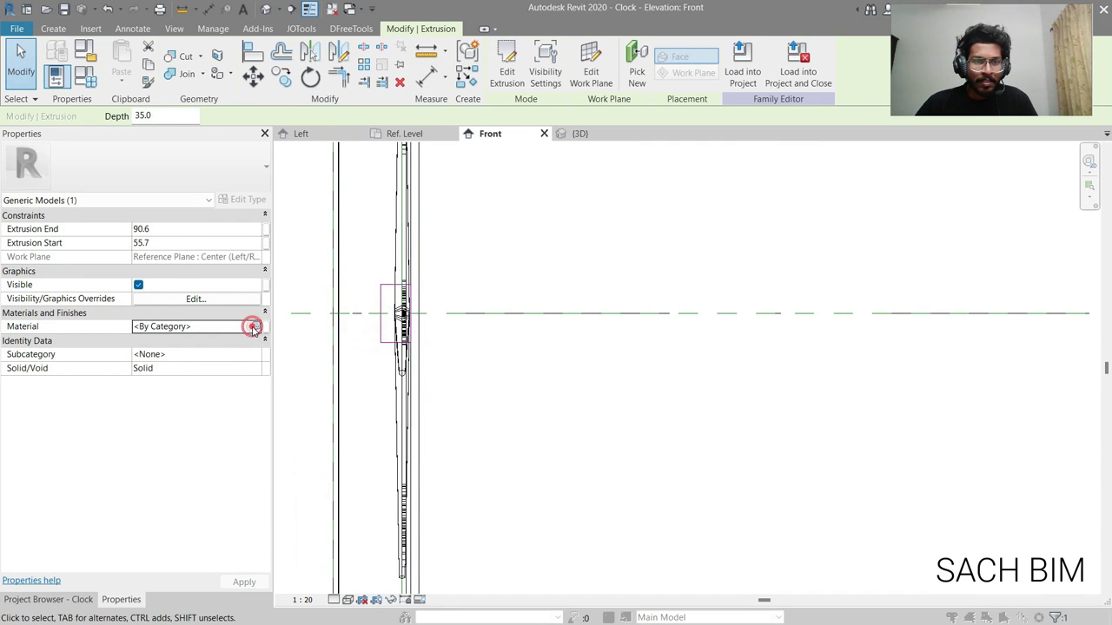
click(445, 190)
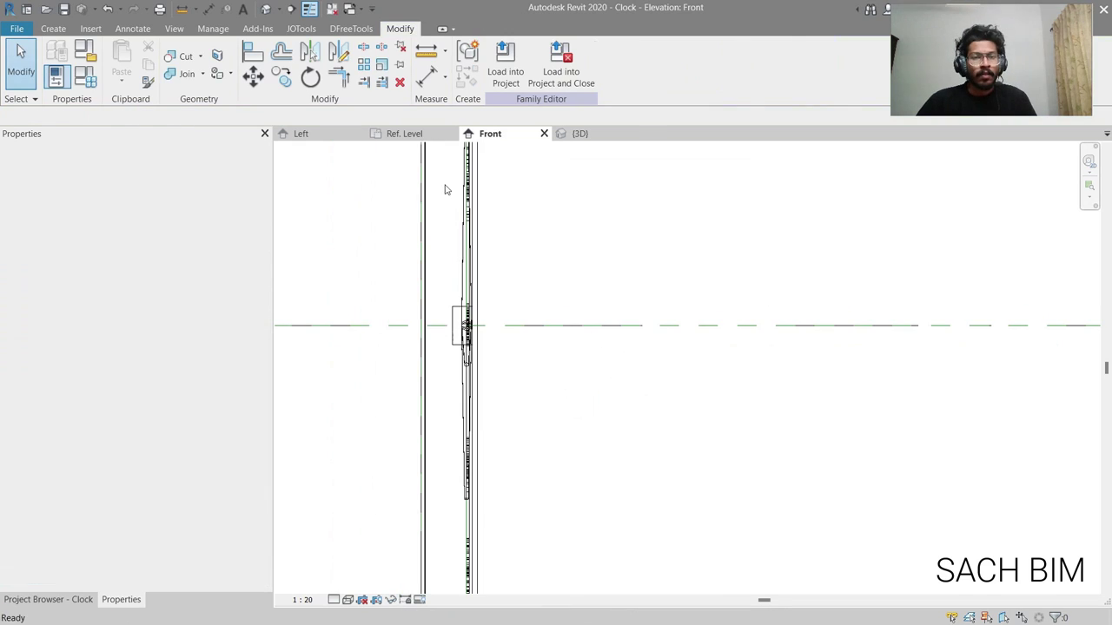
Step: Set the 3D view's visual style to Realistic and inspect the hub and hands from the face side
click(579, 133)
click(348, 599)
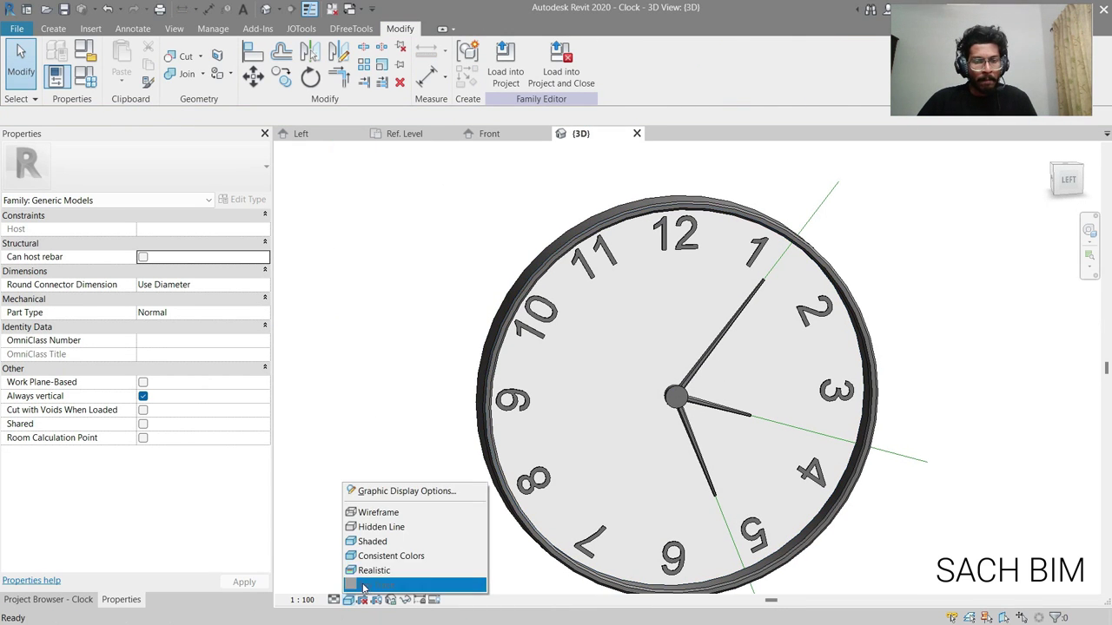
click(373, 570)
shift+middle_drag(889, 422, 918, 422)
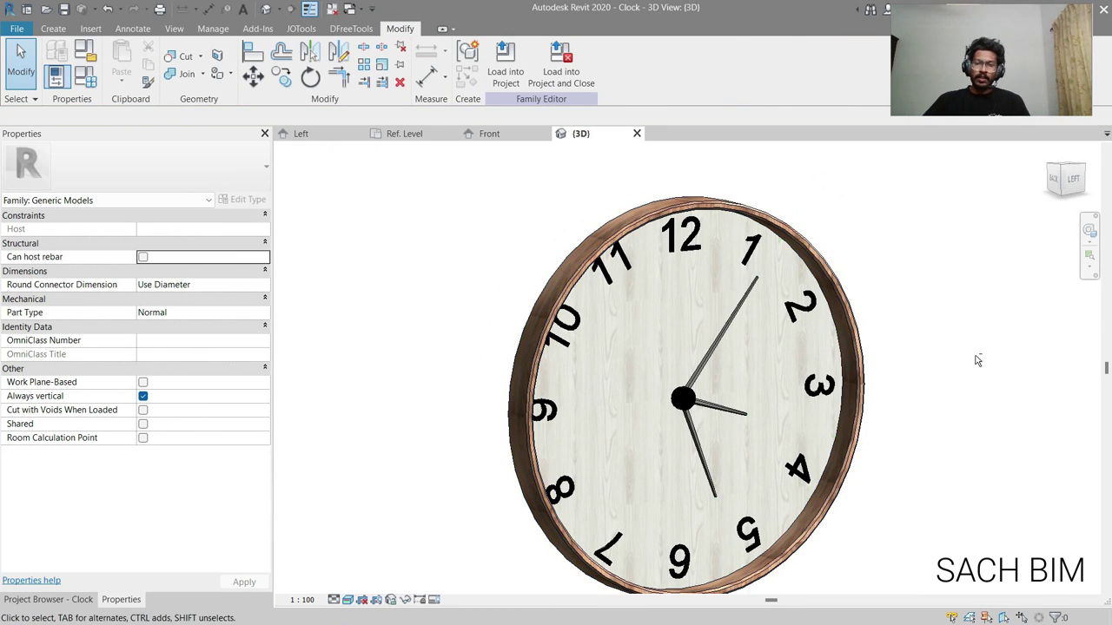
mouse_move(977, 360)
shift+middle_down()
mouse_move(931, 397)
mouse_move(817, 452)
mouse_move(819, 342)
mouse_move(898, 374)
shift+middle_up()
Step: Examine the three clock hands one at a time in the 3D view to compare their lengths and properties
click(722, 352)
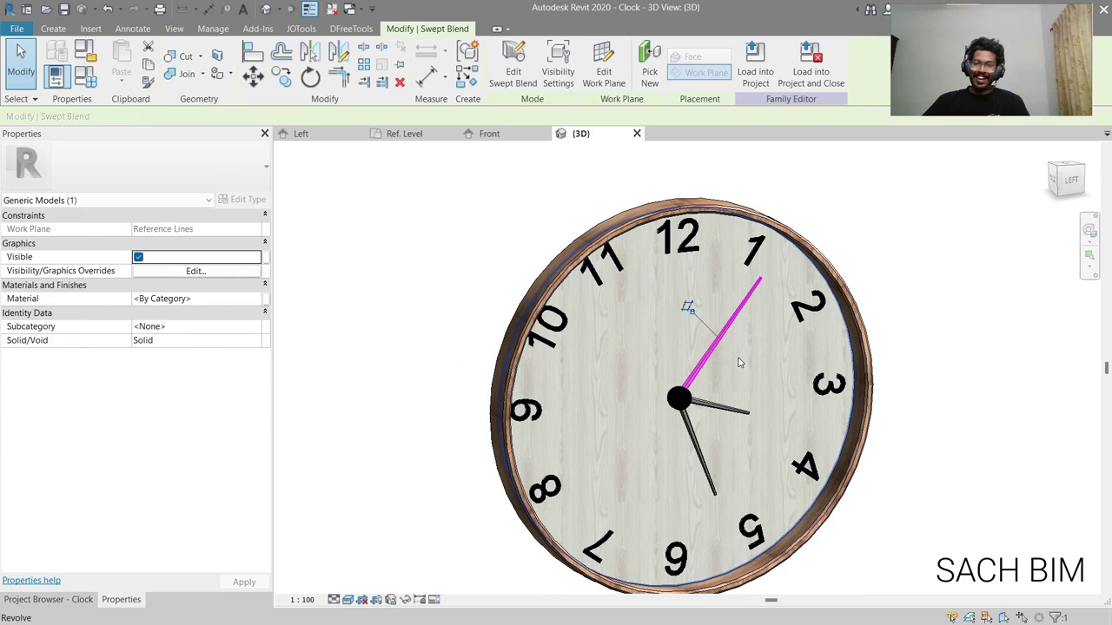
key(Escape)
click(724, 407)
click(693, 457)
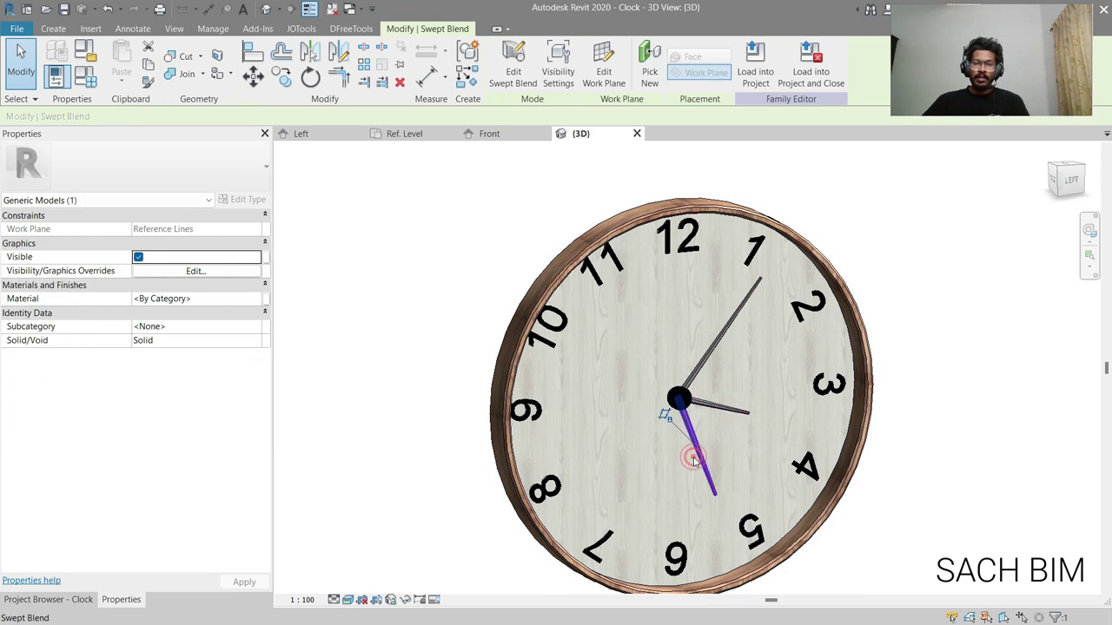
key(Escape)
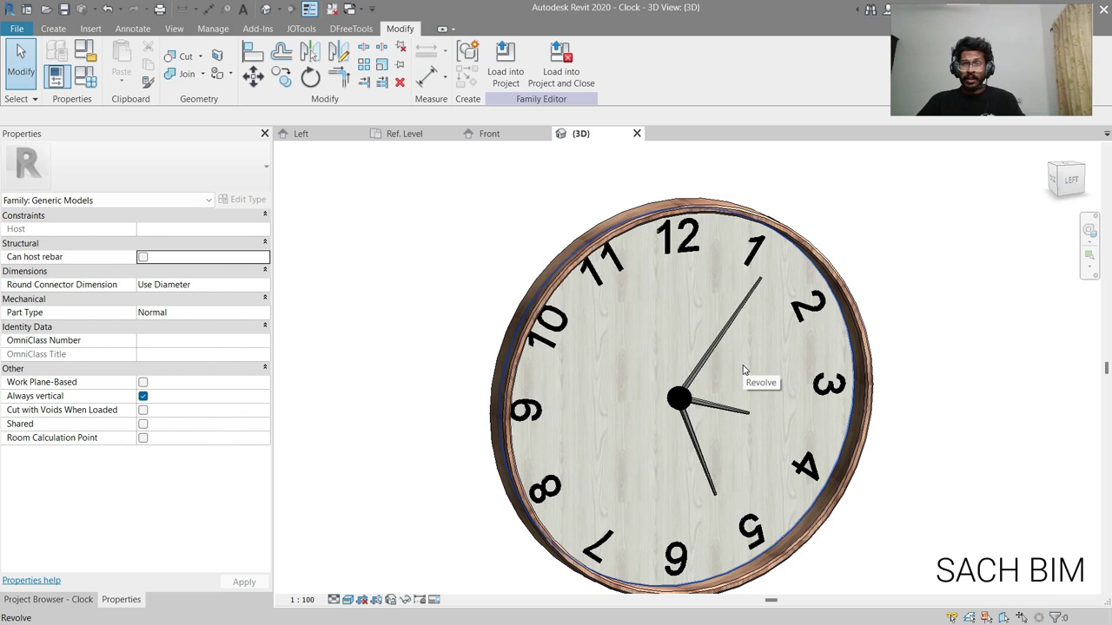
click(699, 360)
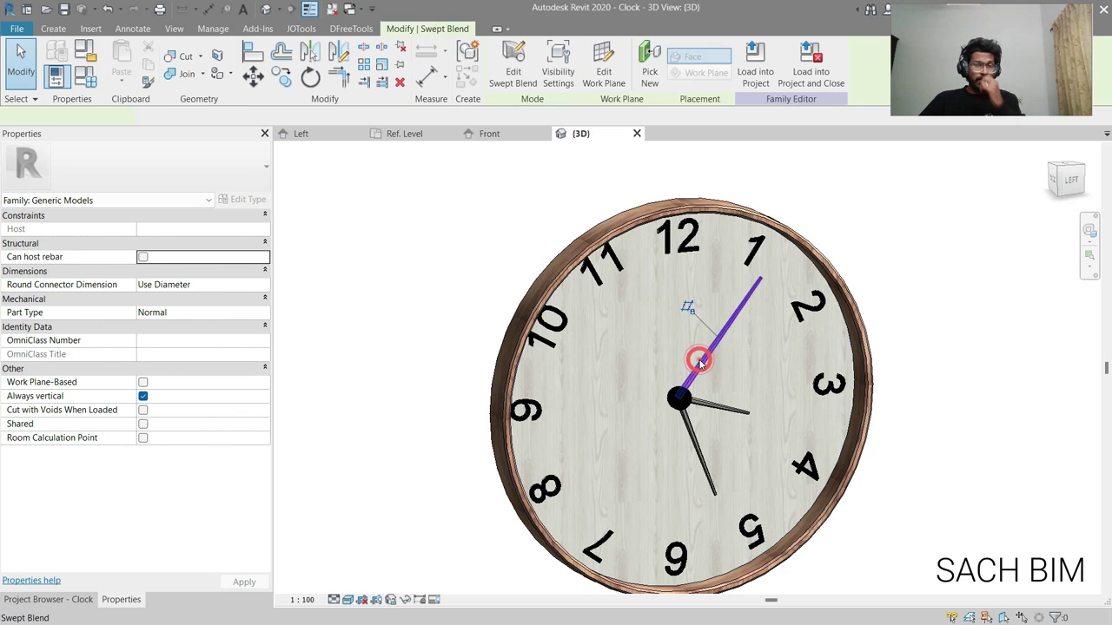
click(705, 405)
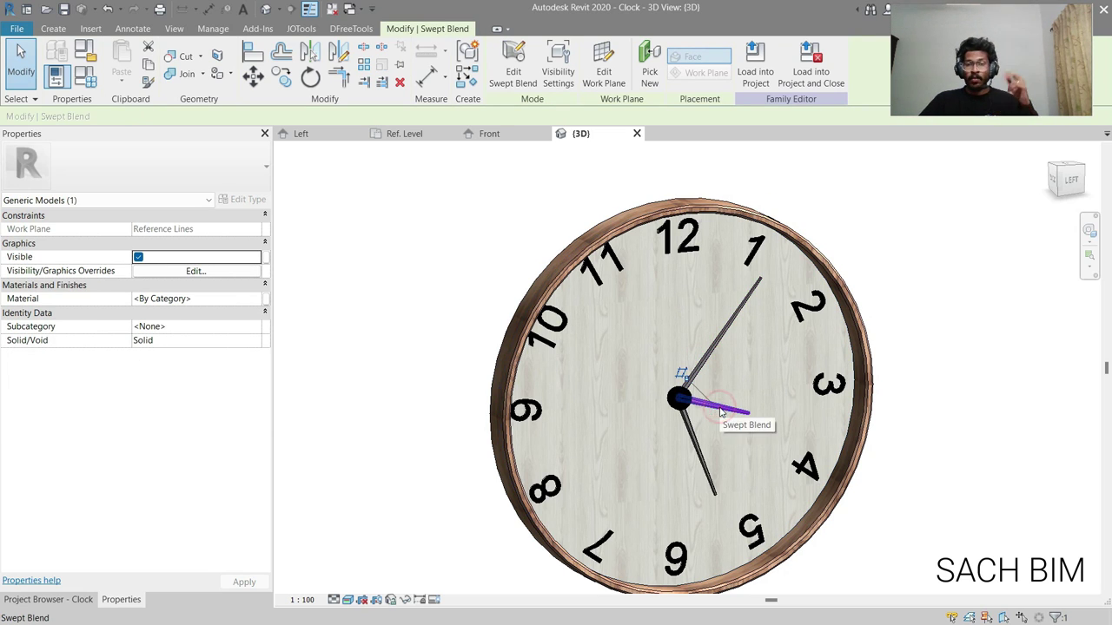
click(697, 454)
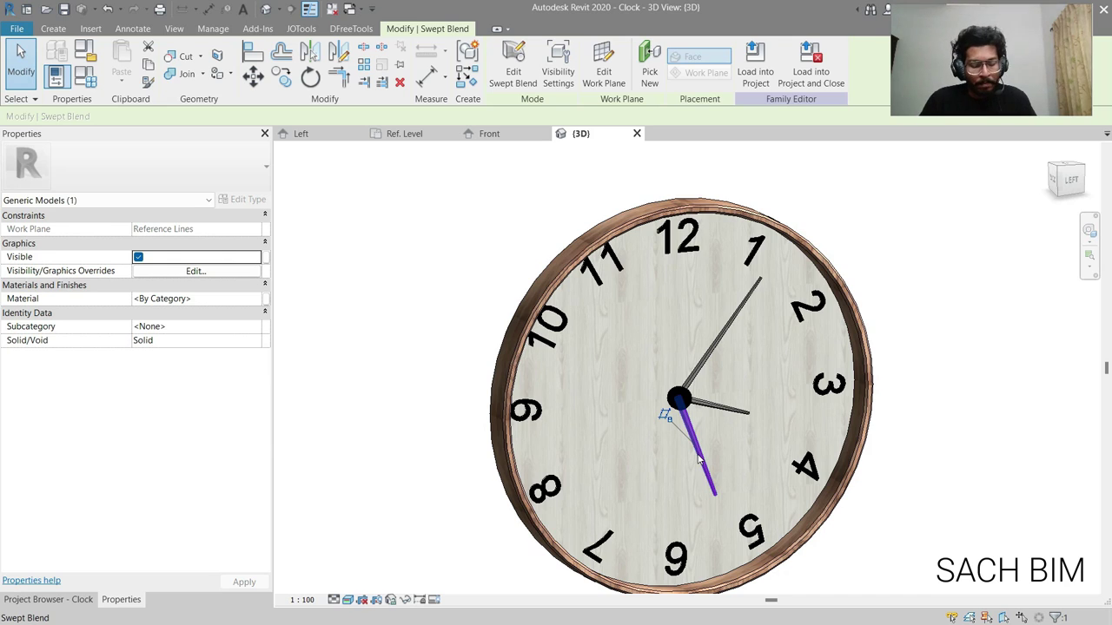
Step: In the Left elevation, add an angular dimension from the vertical reference plane to the longest hand's reference line
click(300, 133)
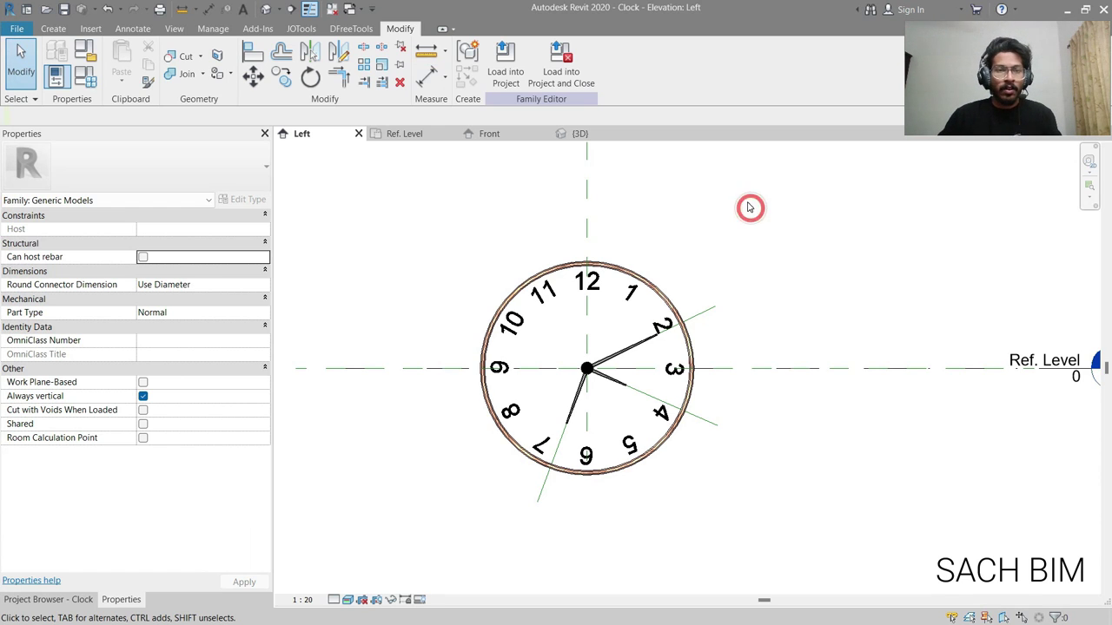
click(53, 29)
click(133, 28)
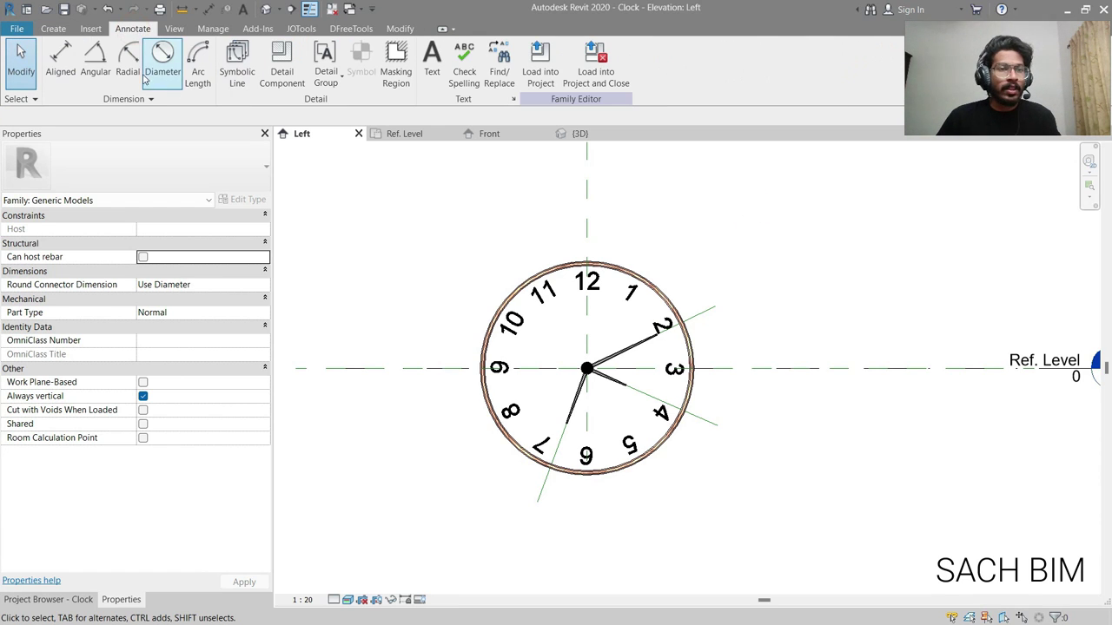
click(98, 65)
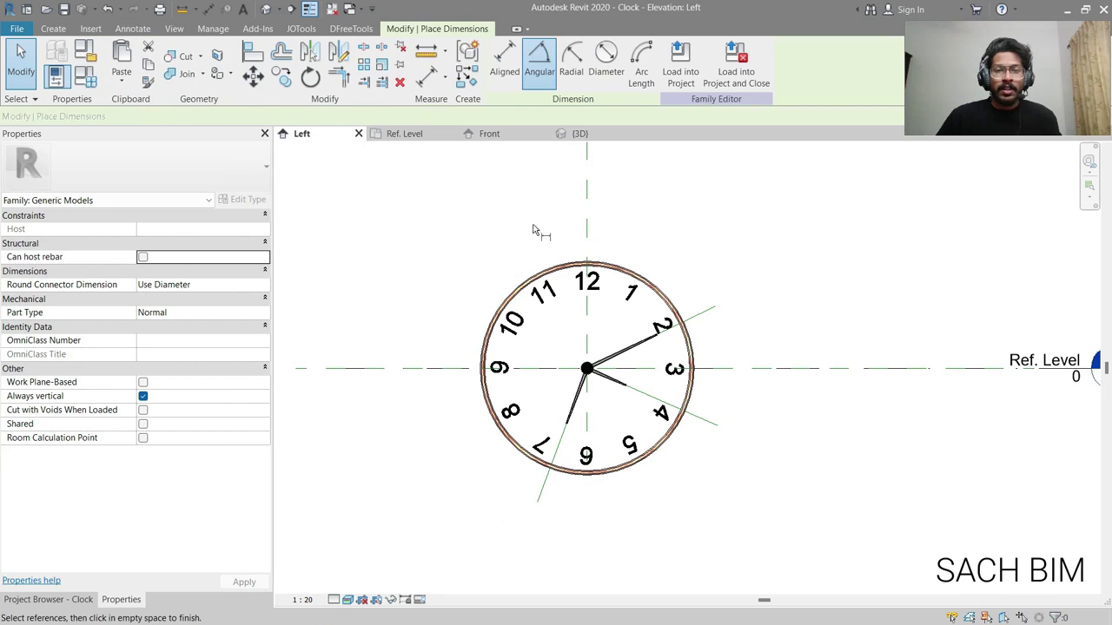
click(589, 222)
click(711, 311)
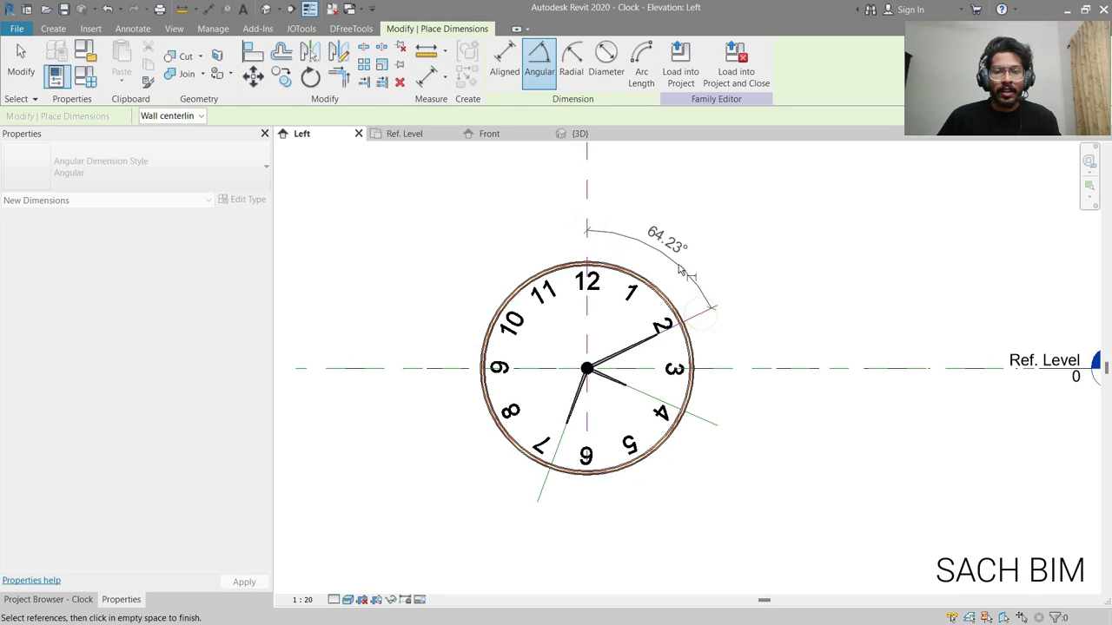
click(702, 302)
Step: Add separate angular dimensions from the vertical reference plane to the shortest hand's and the remaining hand's reference lines
click(588, 208)
click(703, 420)
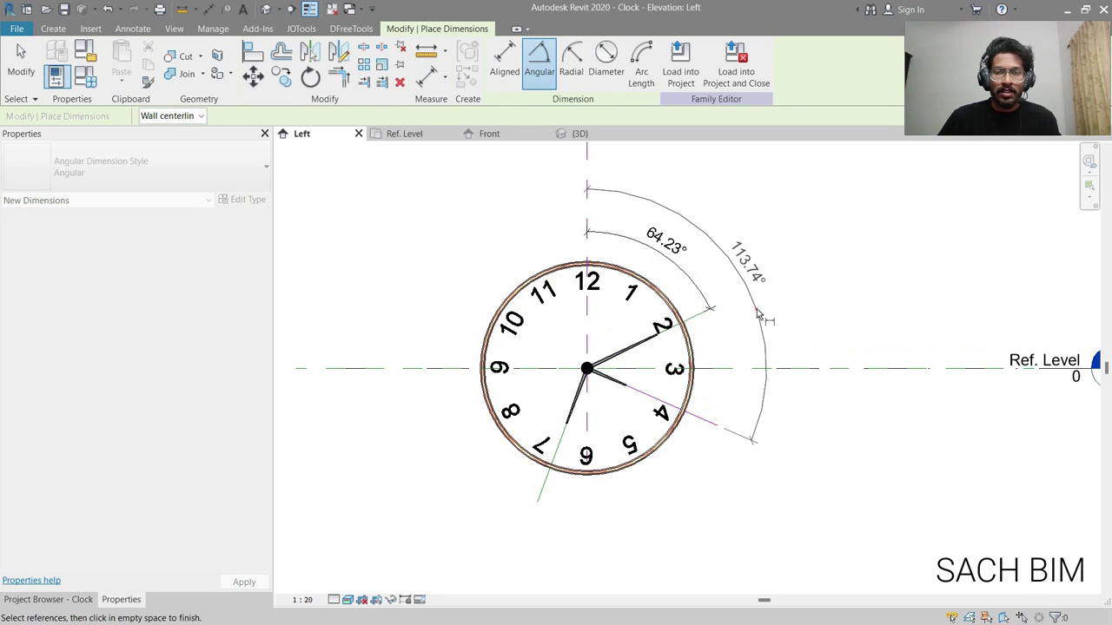
click(757, 295)
click(585, 172)
click(635, 497)
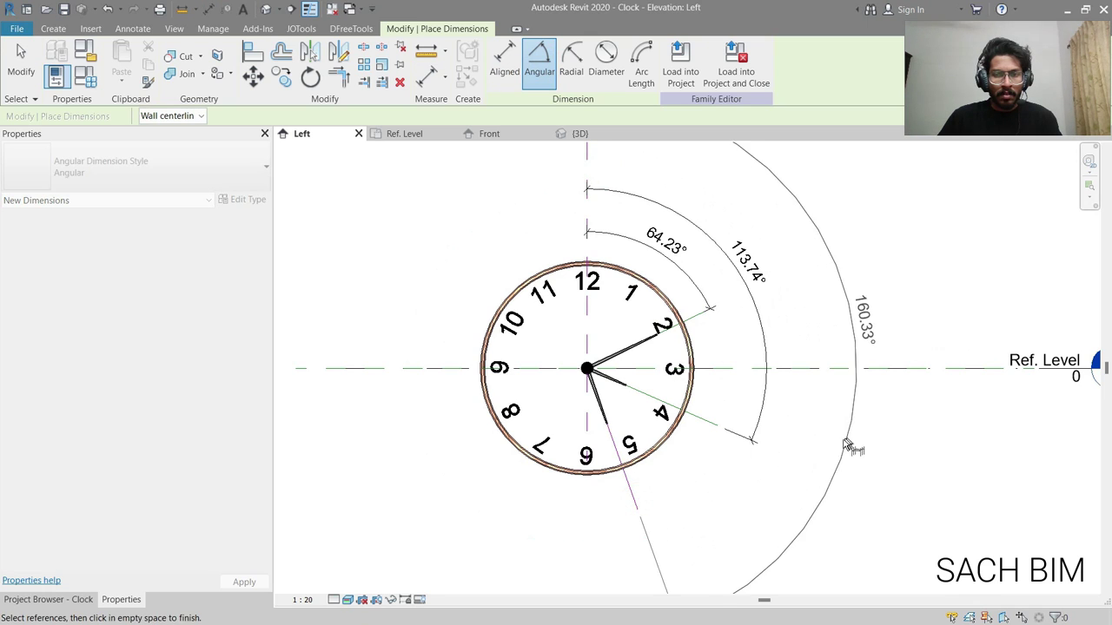
click(851, 417)
scroll(764, 409, down, 2)
middle_drag(733, 452, 726, 440)
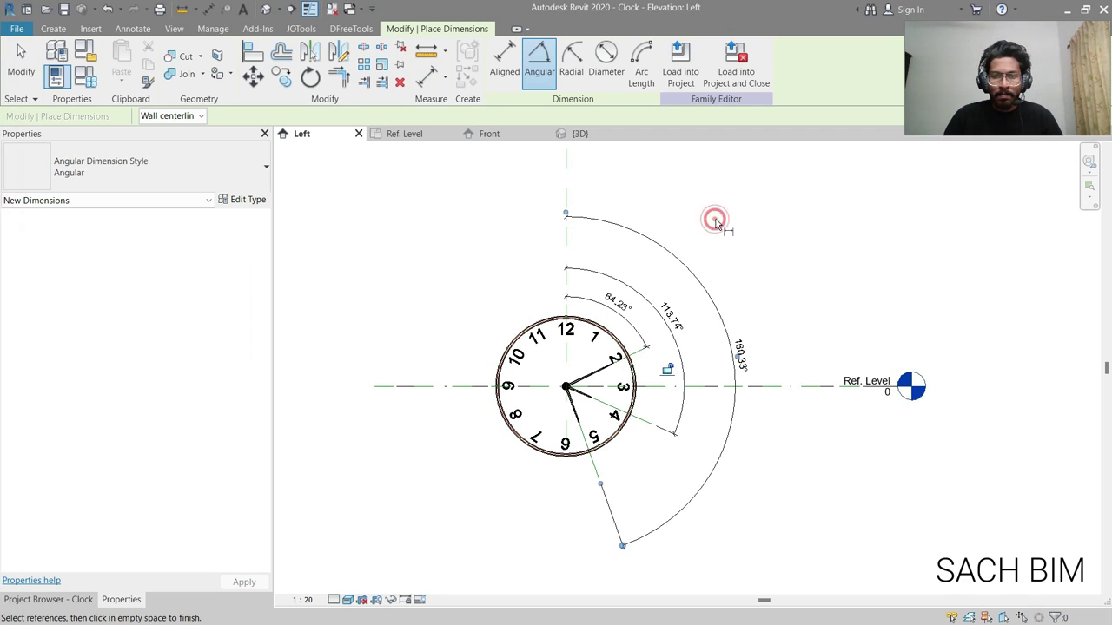
right_click(755, 250)
click(788, 261)
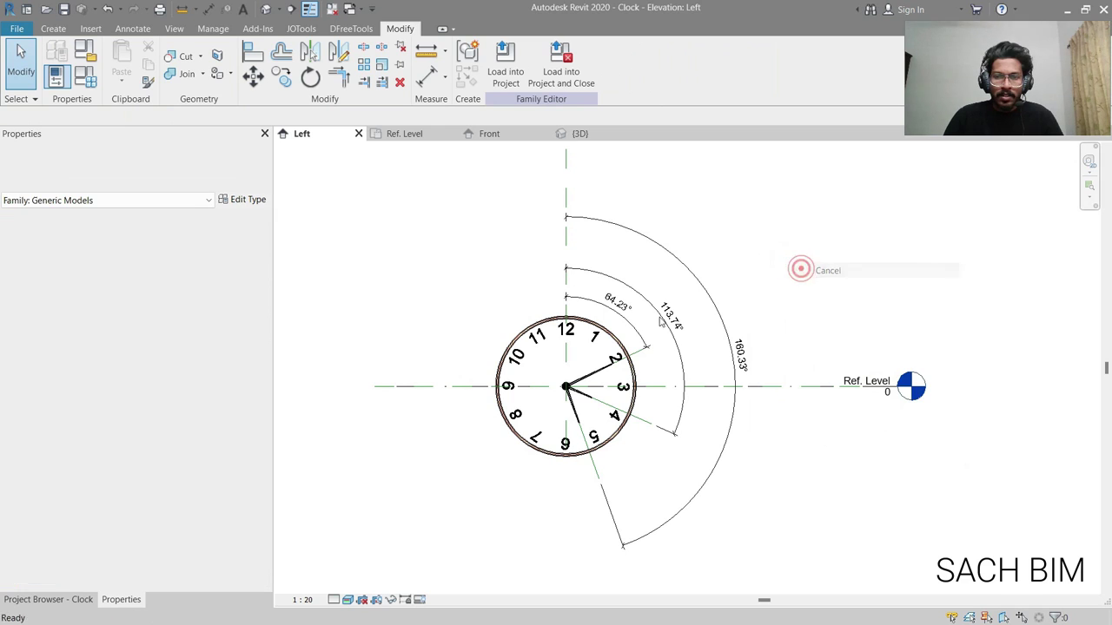
Step: Label the longest hand's angular dimension with a new instance parameter named Second Hand Angle
click(623, 318)
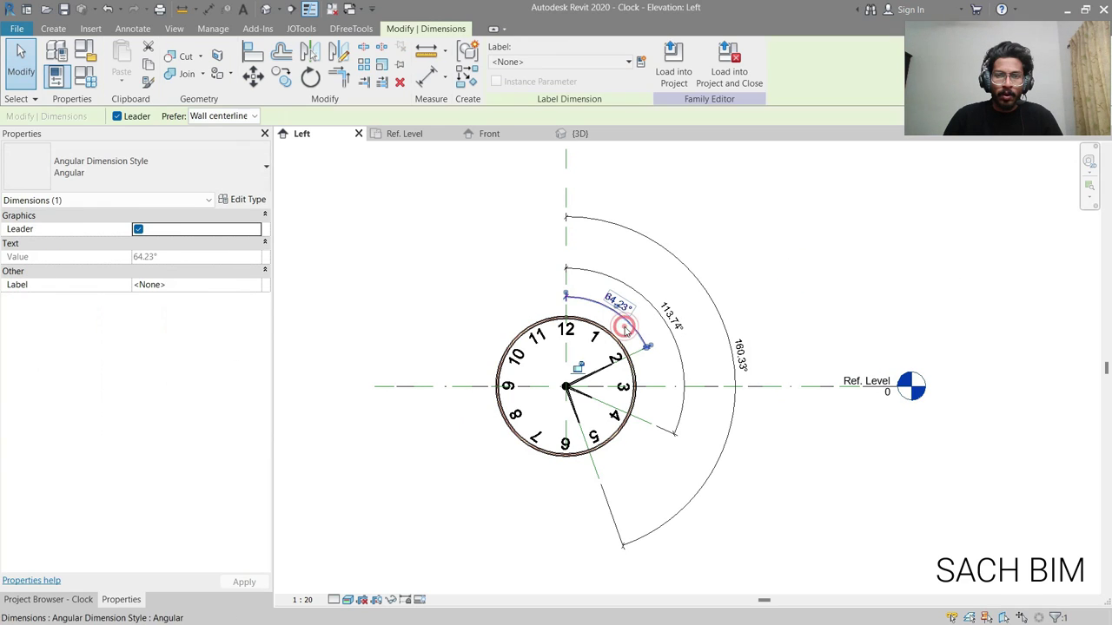
click(641, 63)
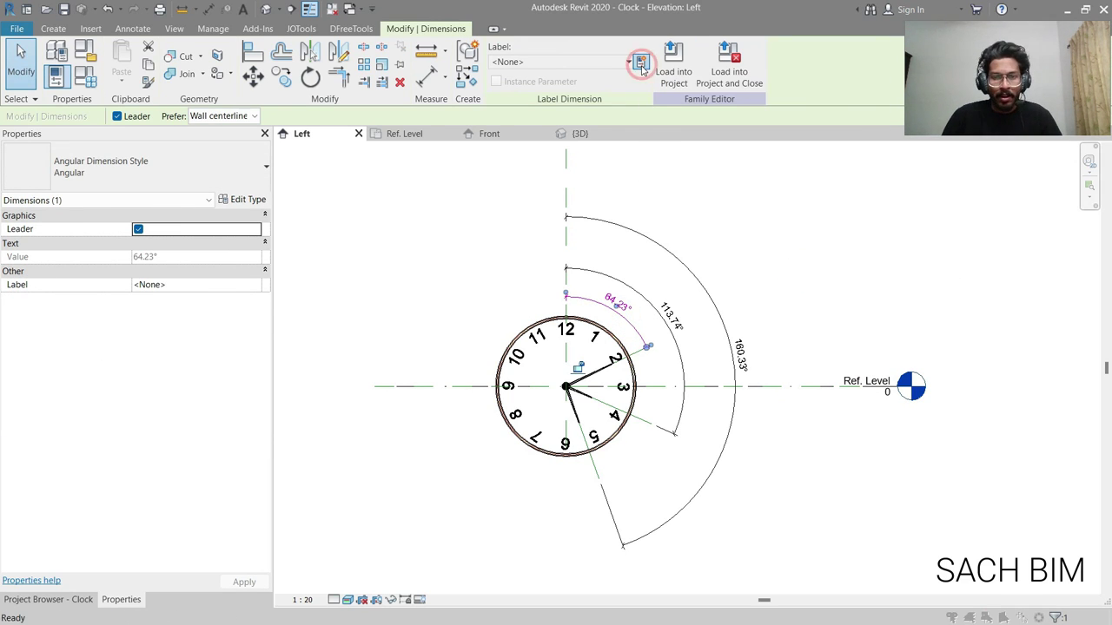
drag(365, 325, 340, 175)
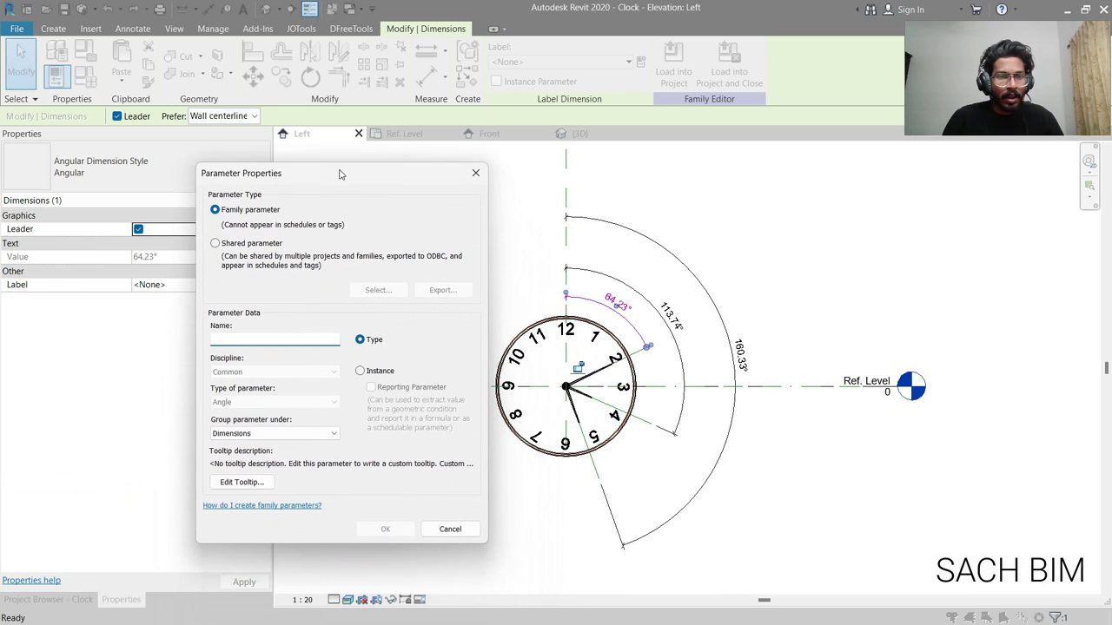
click(361, 372)
click(301, 342)
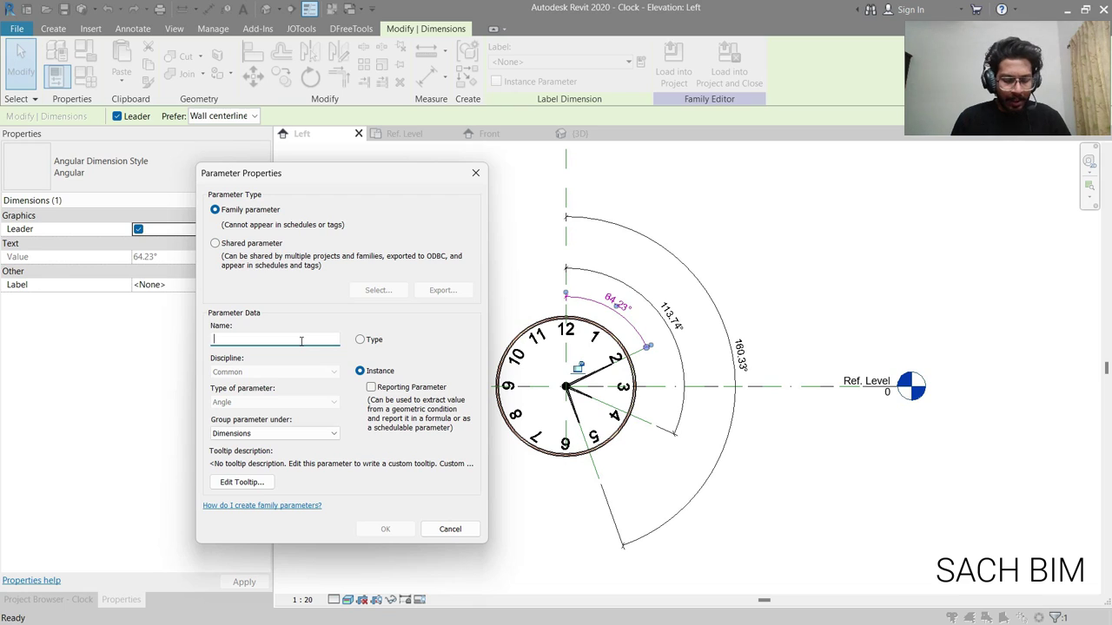
text(Second Hand Angle)
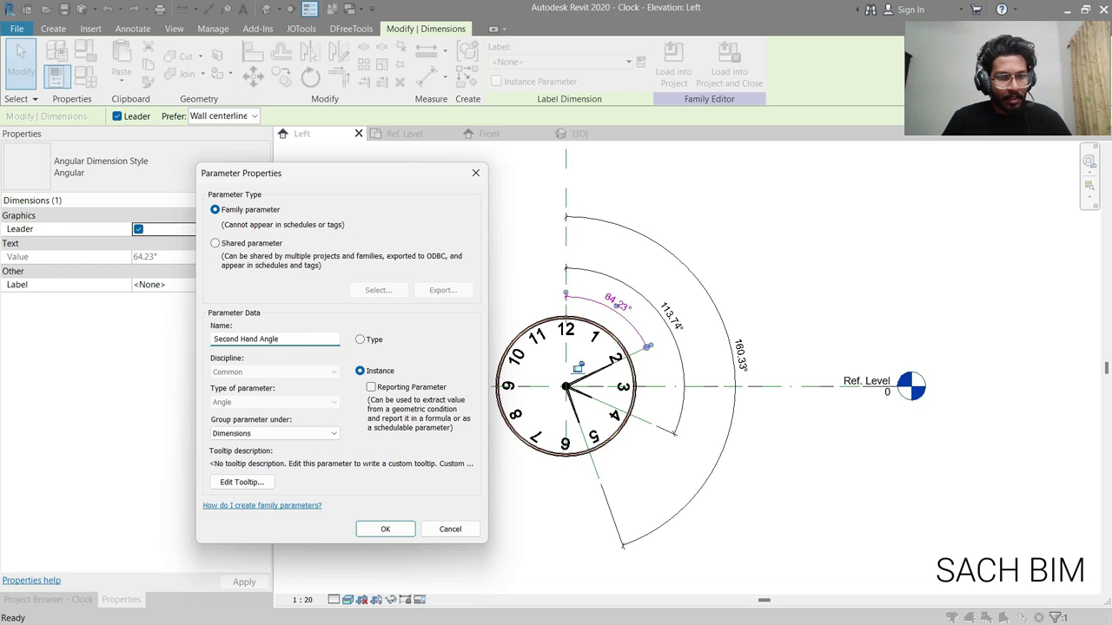
click(385, 529)
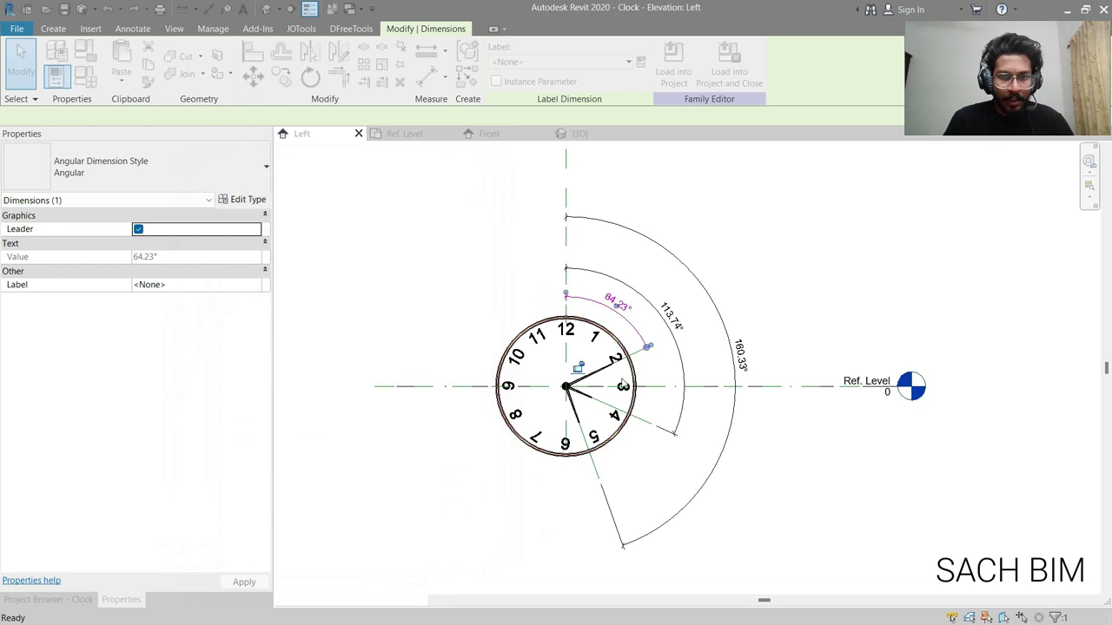
scroll(644, 323, up, 1)
scroll(644, 323, up, 2)
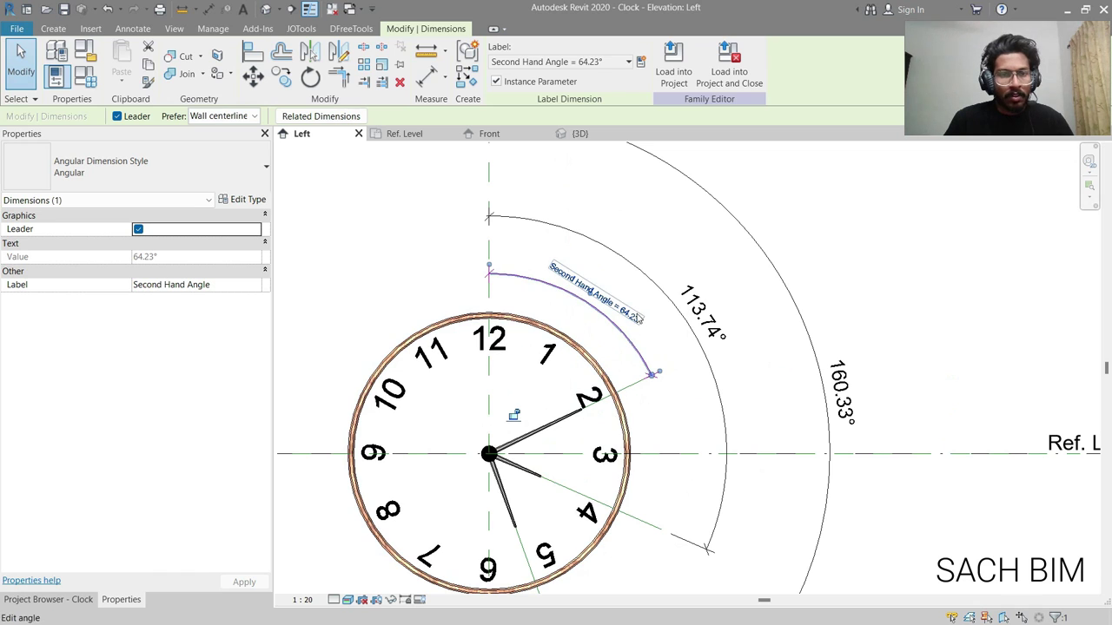
key(Escape)
Step: Label the shortest hand's angular dimension with a new instance parameter named Hour Hand Angle
click(676, 317)
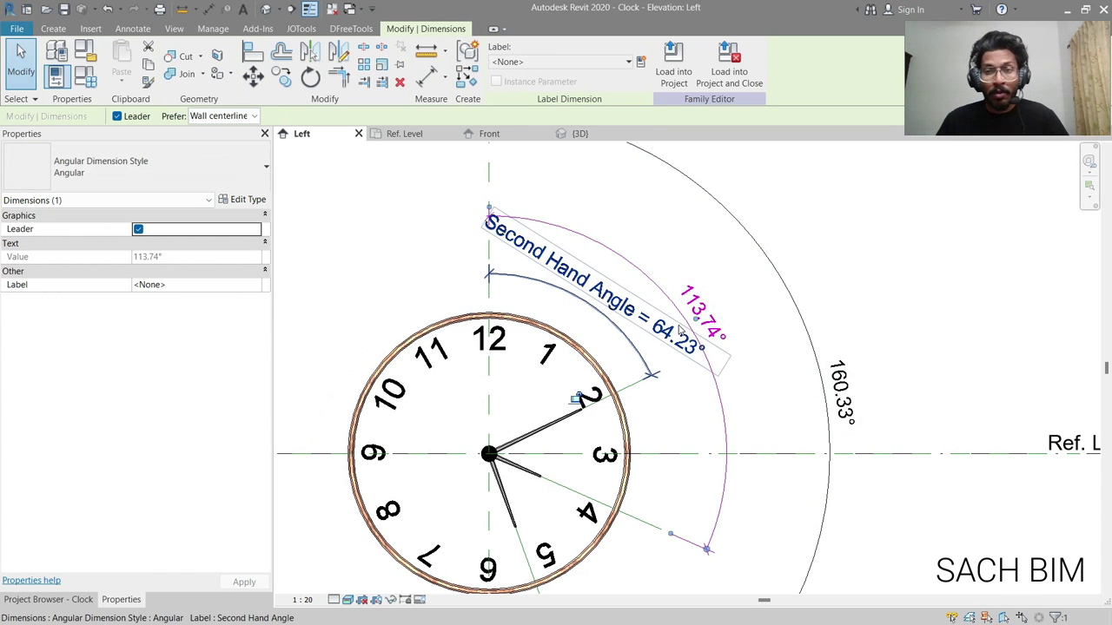
click(641, 62)
click(264, 339)
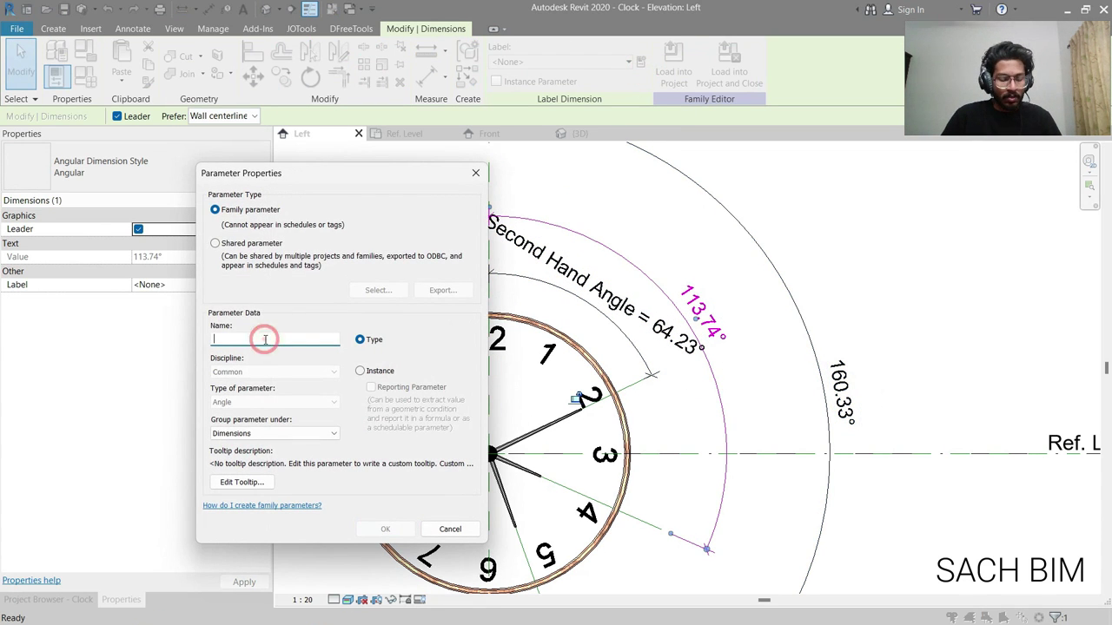
text(Hour Hand)
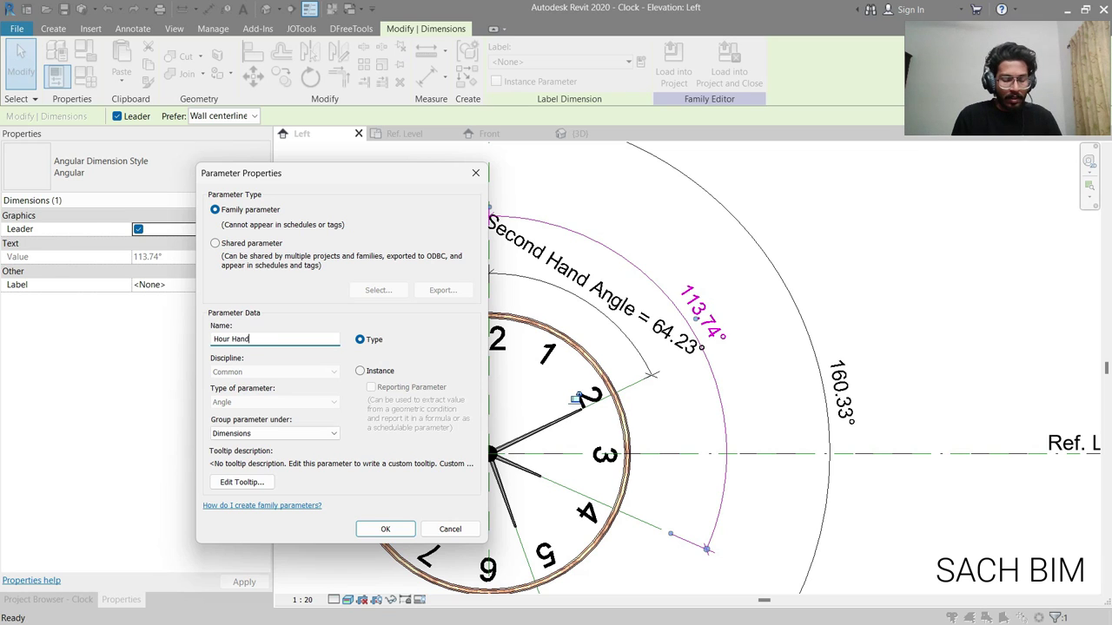
text( Angle)
click(359, 371)
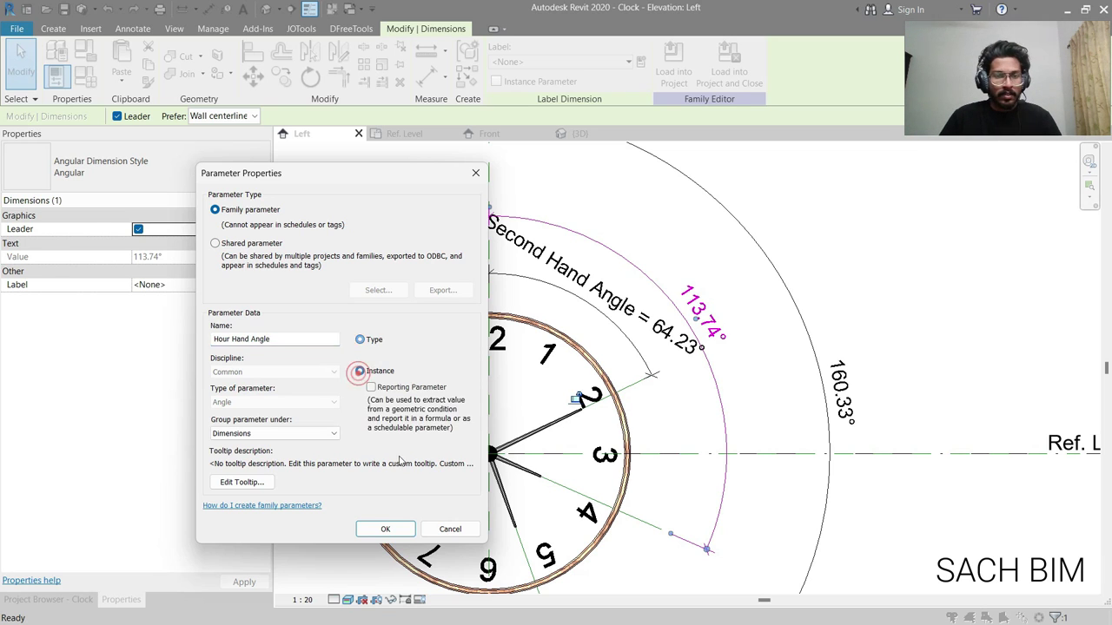
click(385, 529)
Step: Label the outermost angular dimension with a new instance parameter named Minute Hand Angle
click(837, 376)
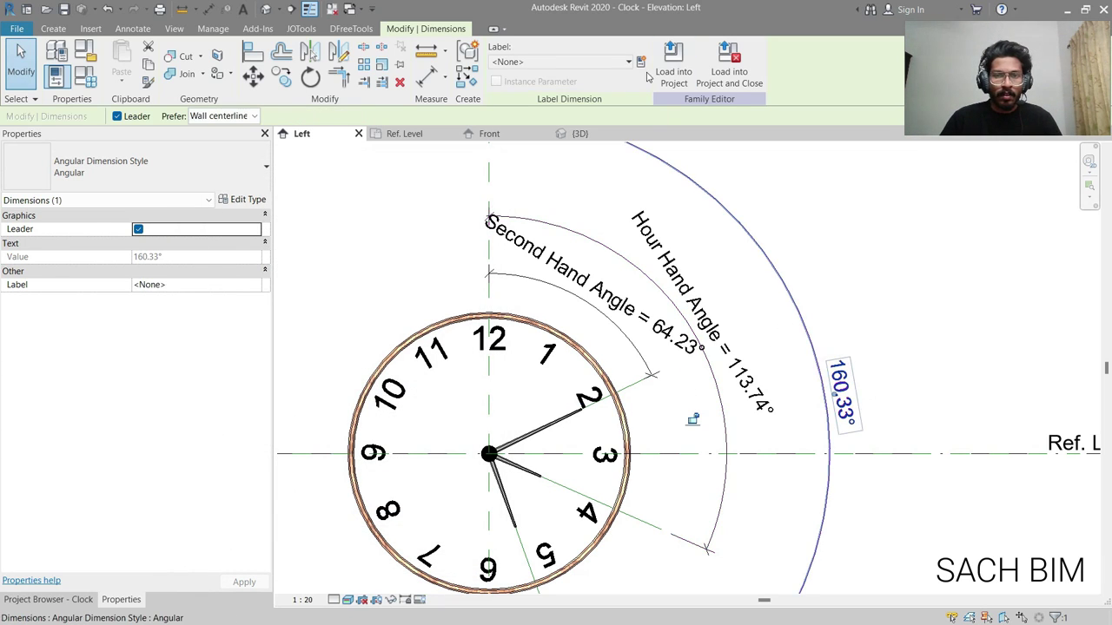
click(640, 63)
text(Minute)
key(Tab)
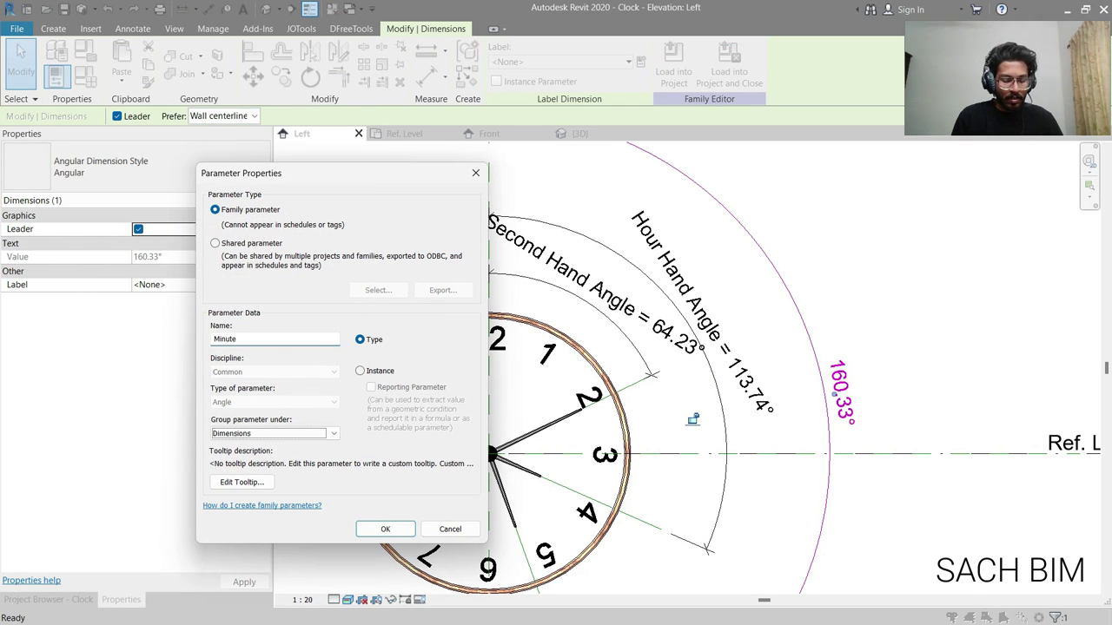
key(a)
click(269, 334)
text(Hand Angle)
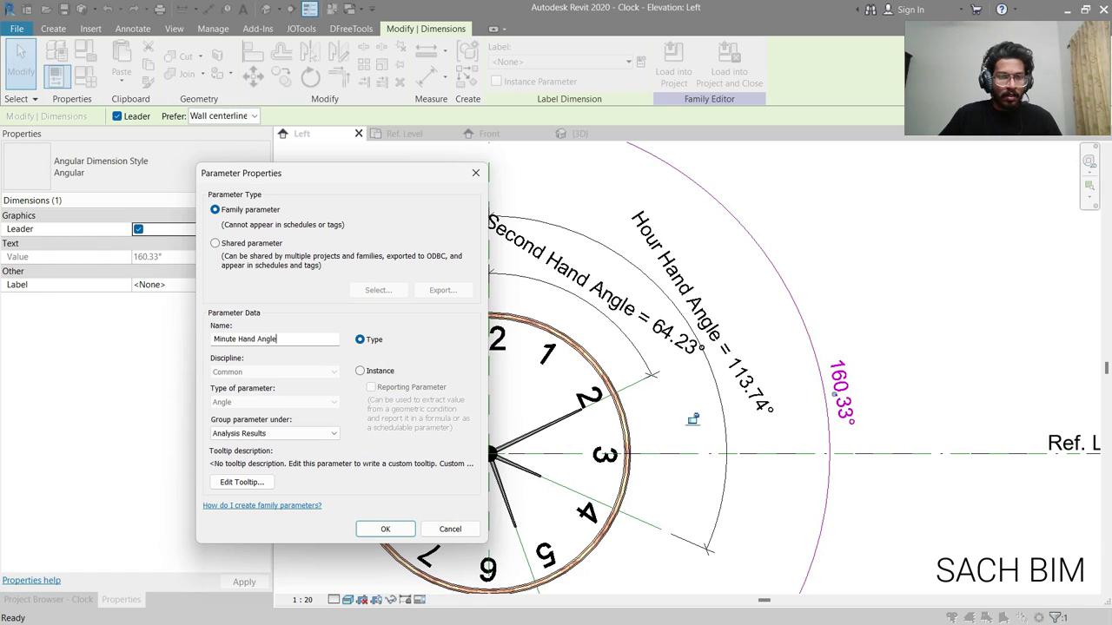
click(360, 371)
click(385, 529)
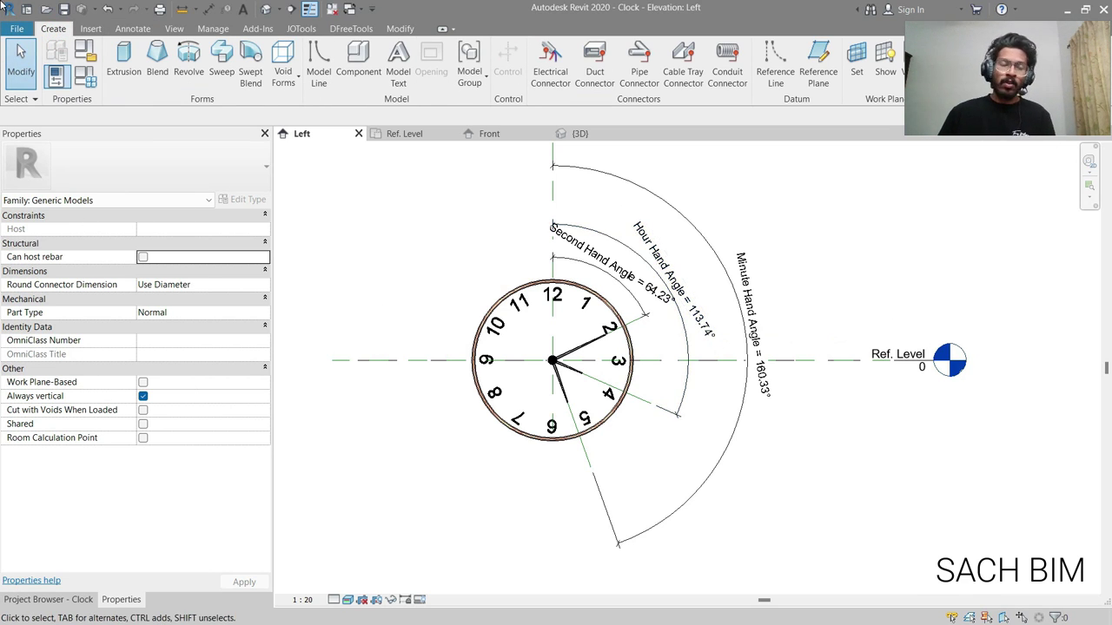
Step: Set the Second Hand Angle to 90° in the family types and apply it
click(87, 79)
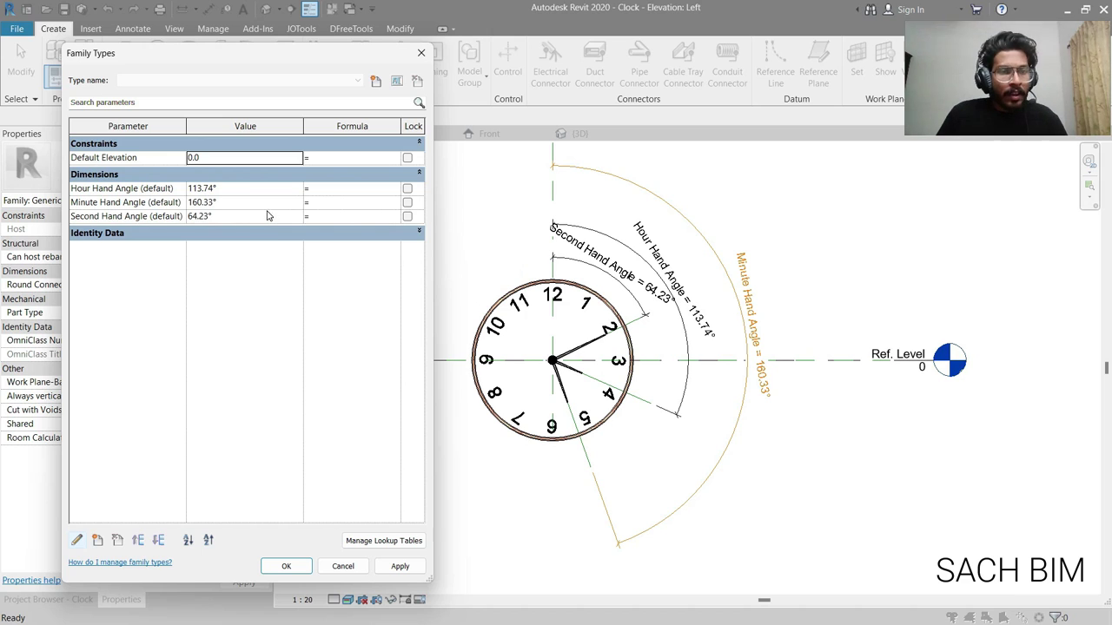
click(267, 214)
text(90)
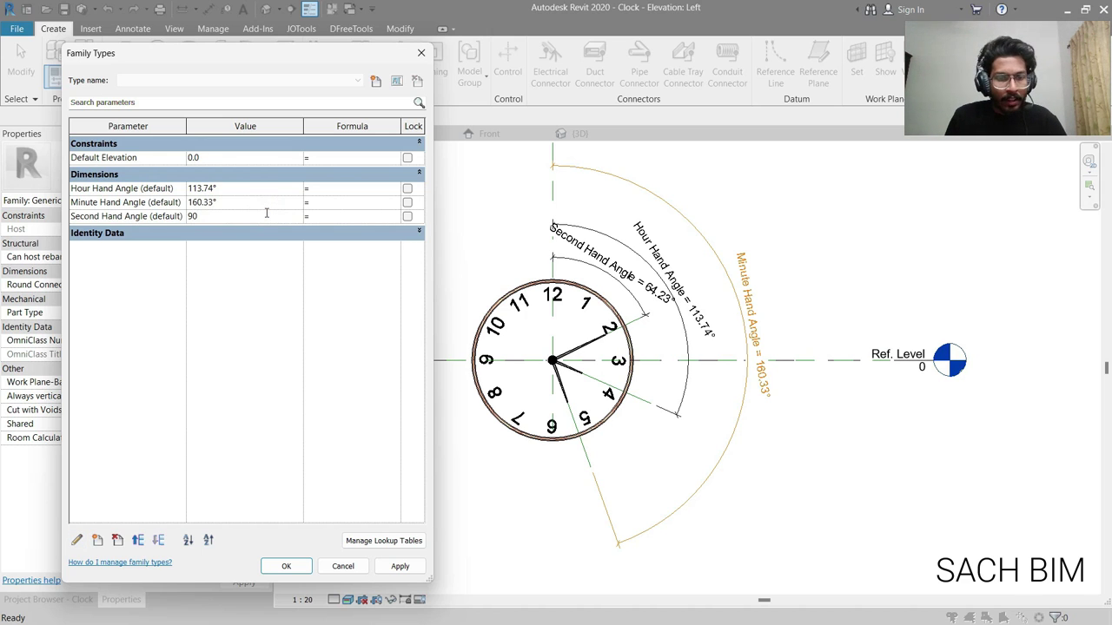
click(400, 565)
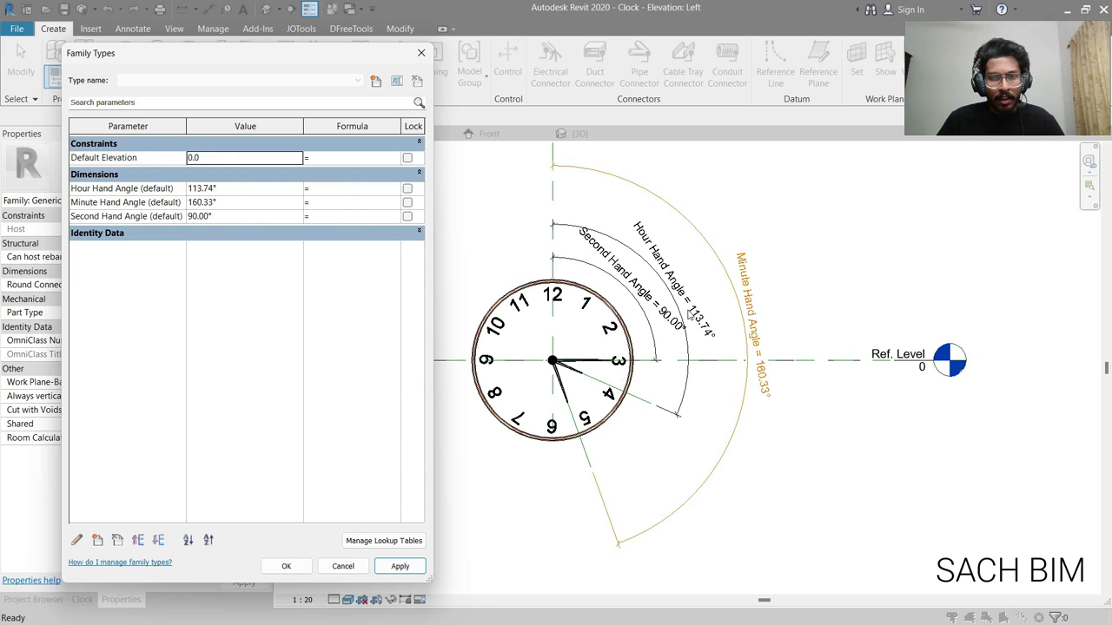
Step: Test the hour hand's rotation by applying an Hour Hand Angle of 179°, followed by 183°
click(252, 189)
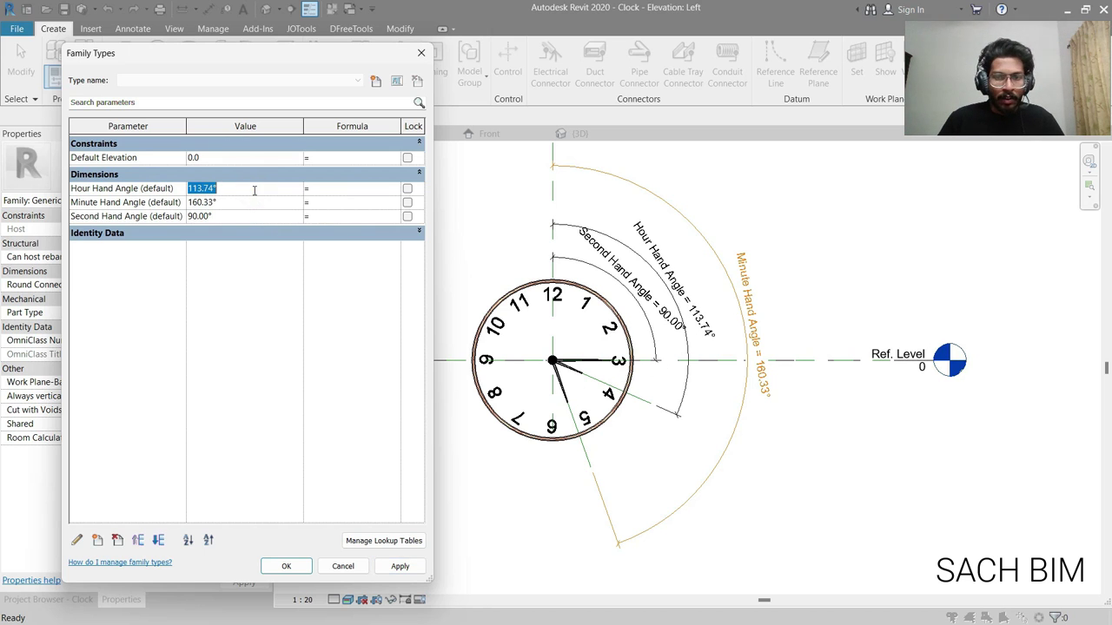
text(179)
key(Return)
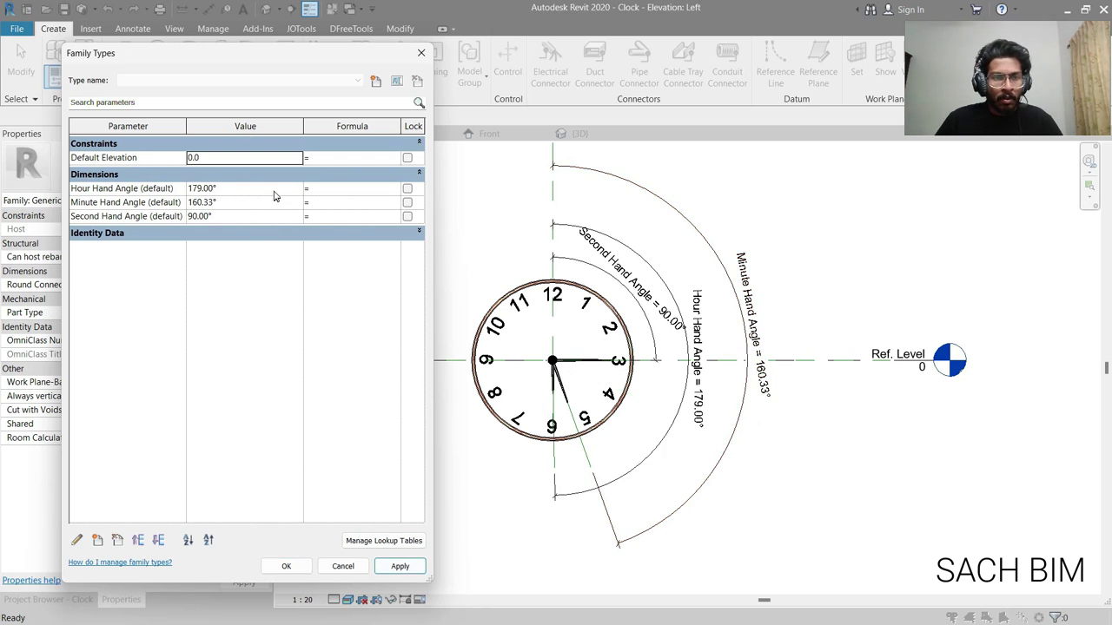
click(274, 189)
text(183)
key(Tab)
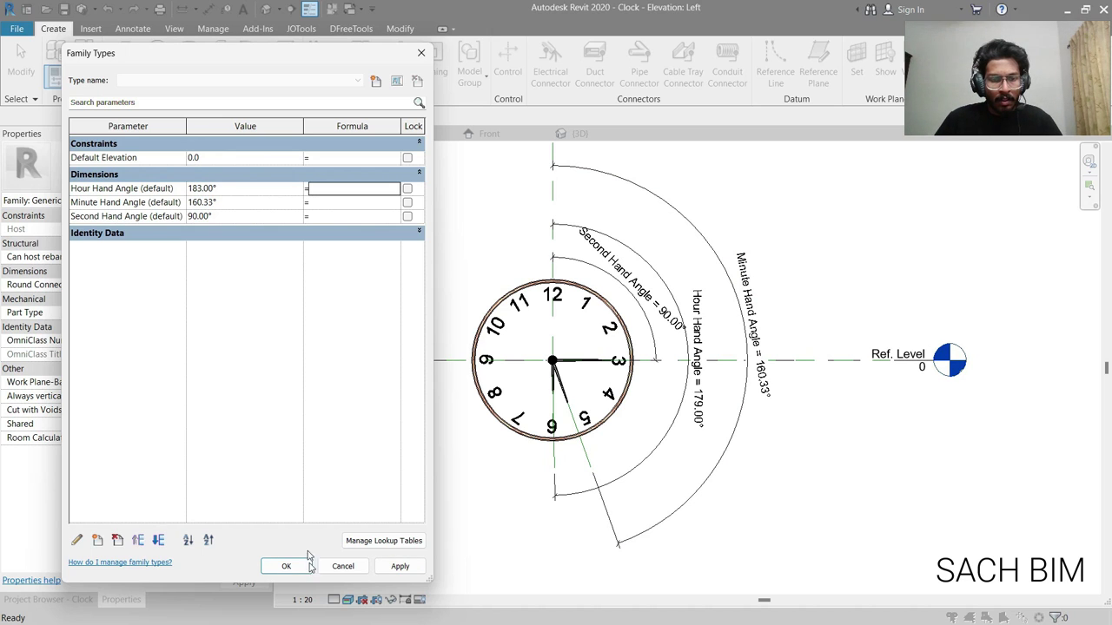
key(Tab)
key(Tab)
key(Tab)
key(Return)
Step: Set the Hour Hand Angle to 189° and apply it
click(283, 191)
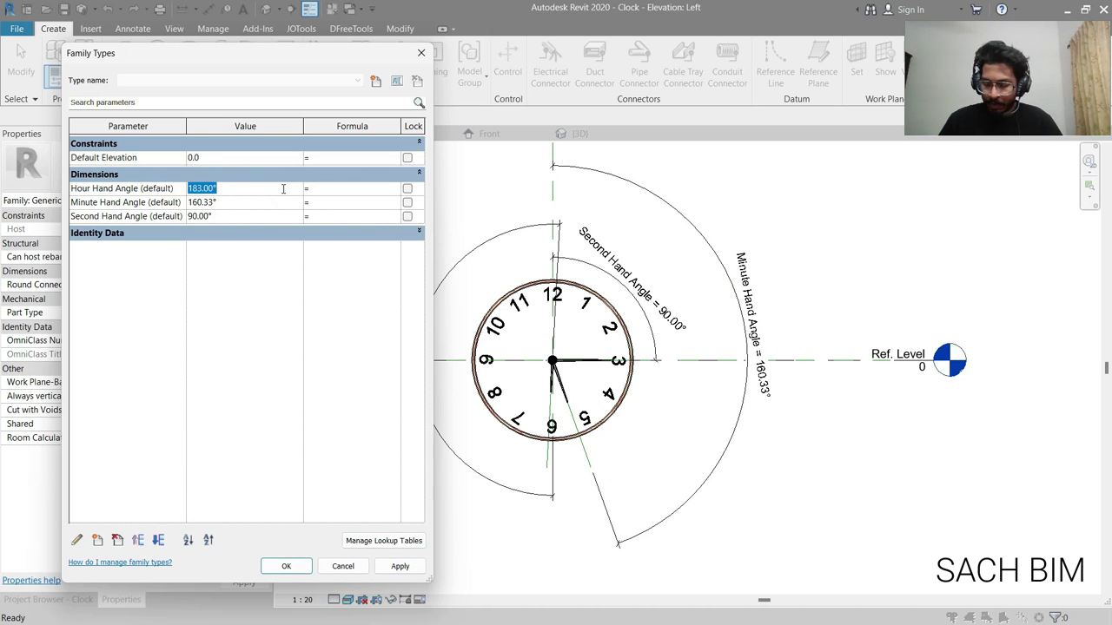
text(189)
key(Tab)
key(Tab)
key(Tab)
key(Tab)
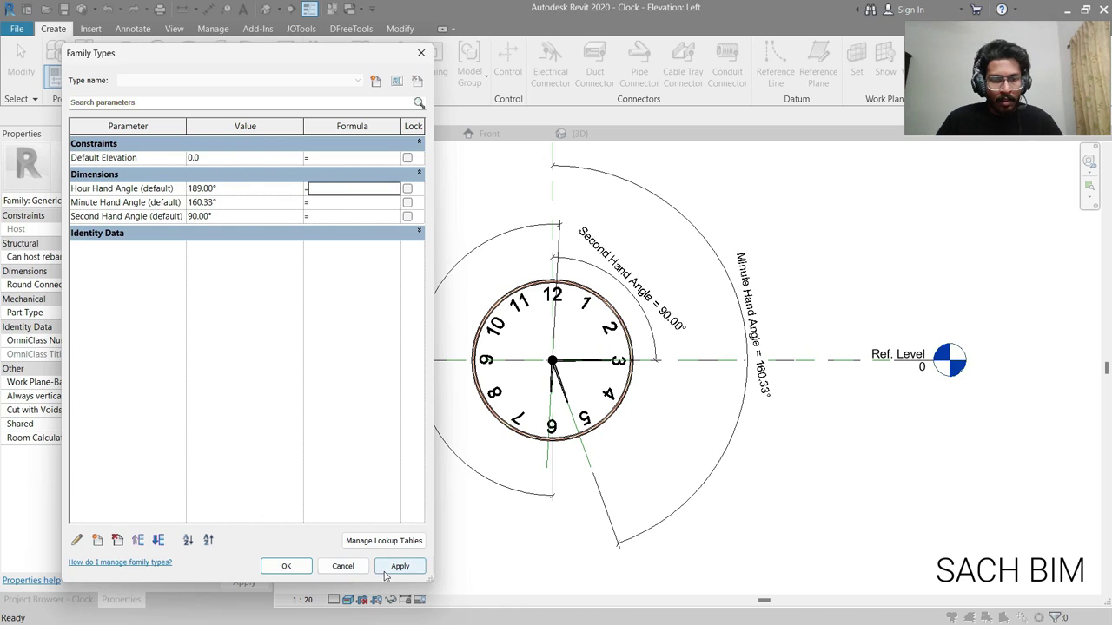
key(Return)
Step: Set the Minute Hand Angle to 300° and apply it to test the minute hand's rotation
click(250, 216)
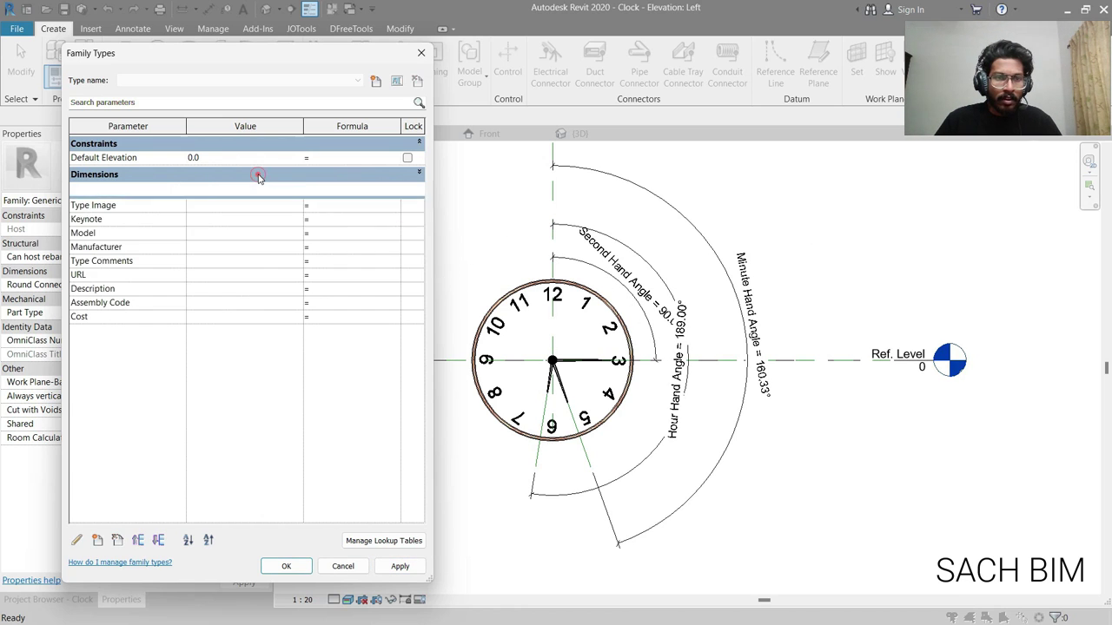
click(243, 200)
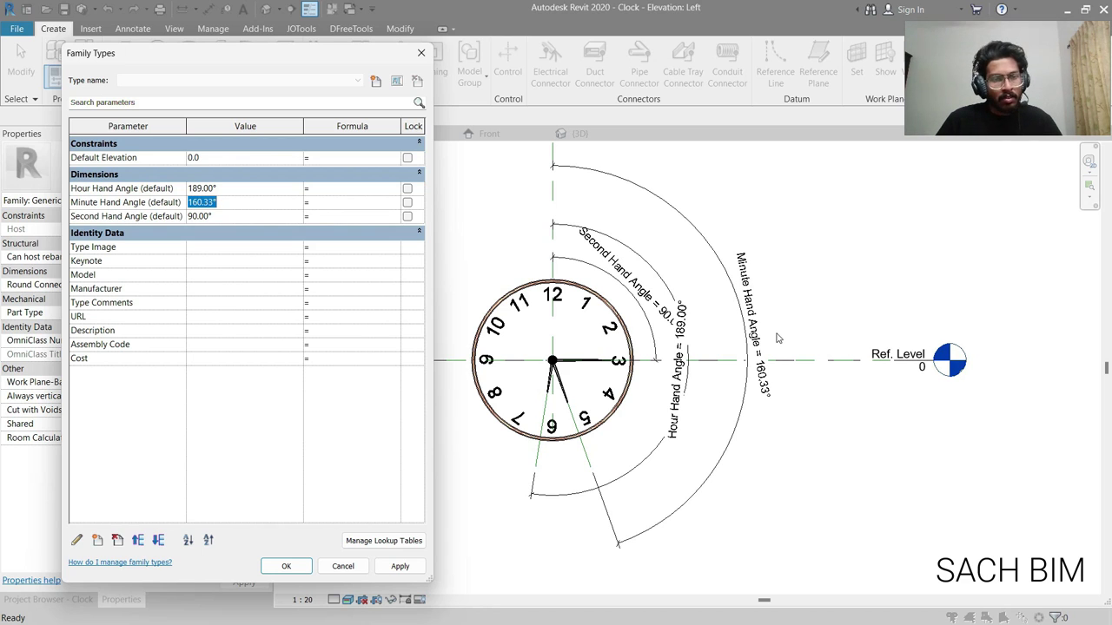
text(300)
key(Return)
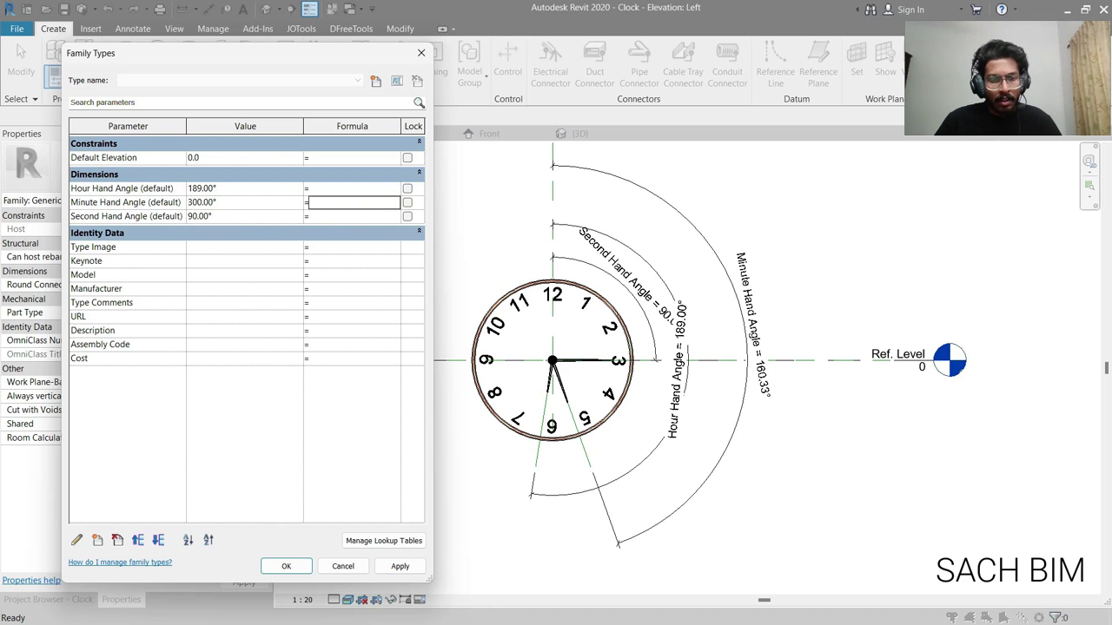
click(400, 566)
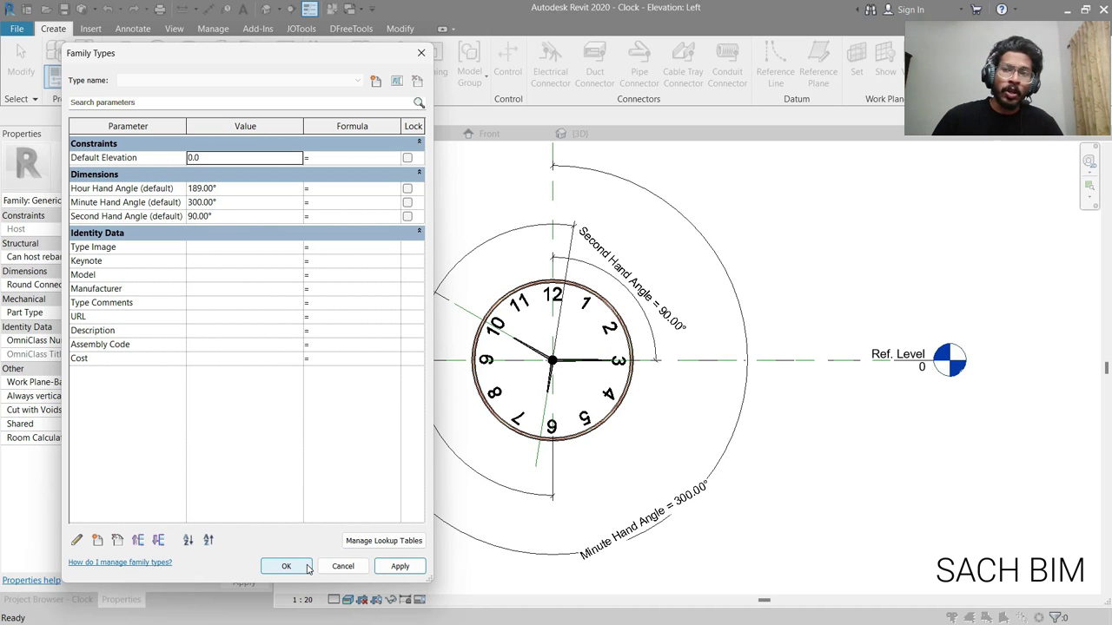
Step: Accept the family types and view the clock's three hands up close in the left elevation
click(305, 568)
scroll(427, 207, up, 1)
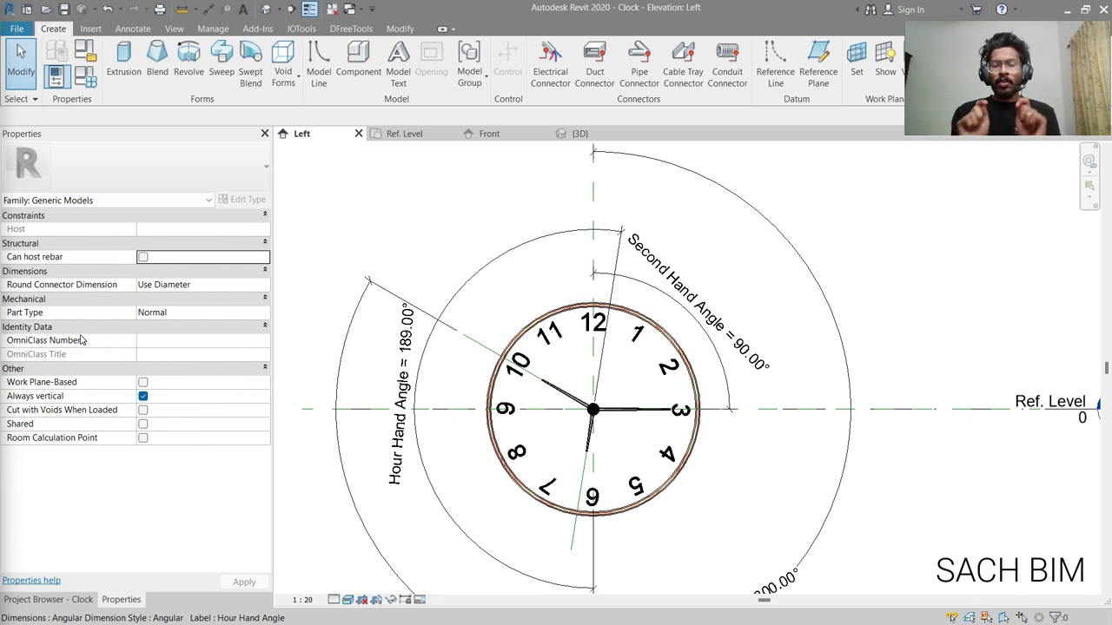
scroll(577, 400, up, 1)
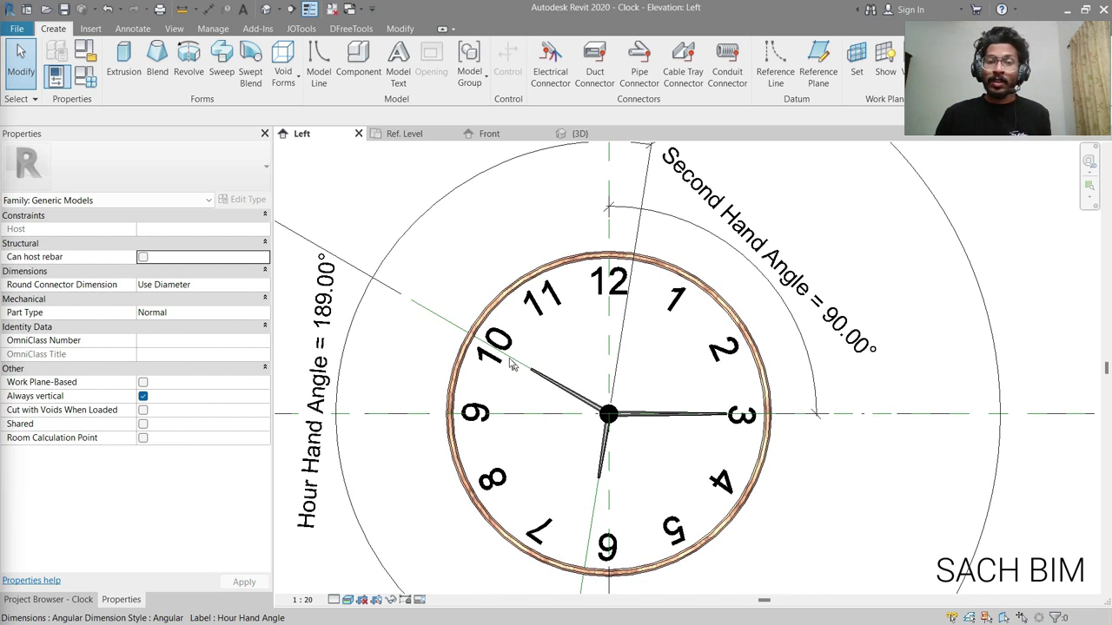
click(586, 355)
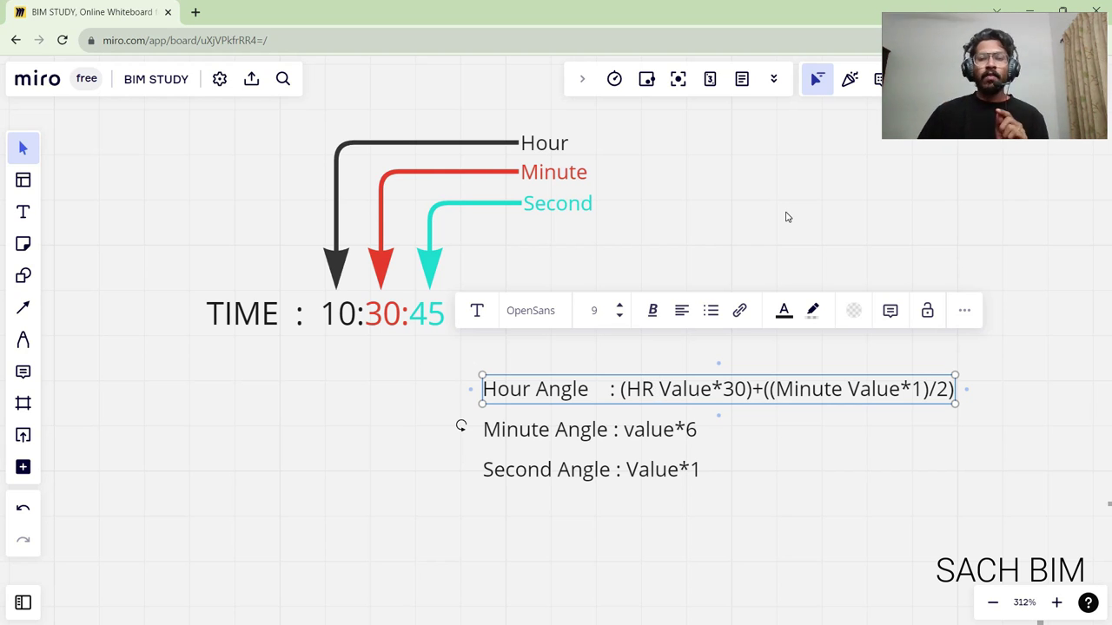
Step: Switch to the Miro board and highlight HR Value in the Hour Angle formula
click(705, 388)
drag(706, 389, 631, 393)
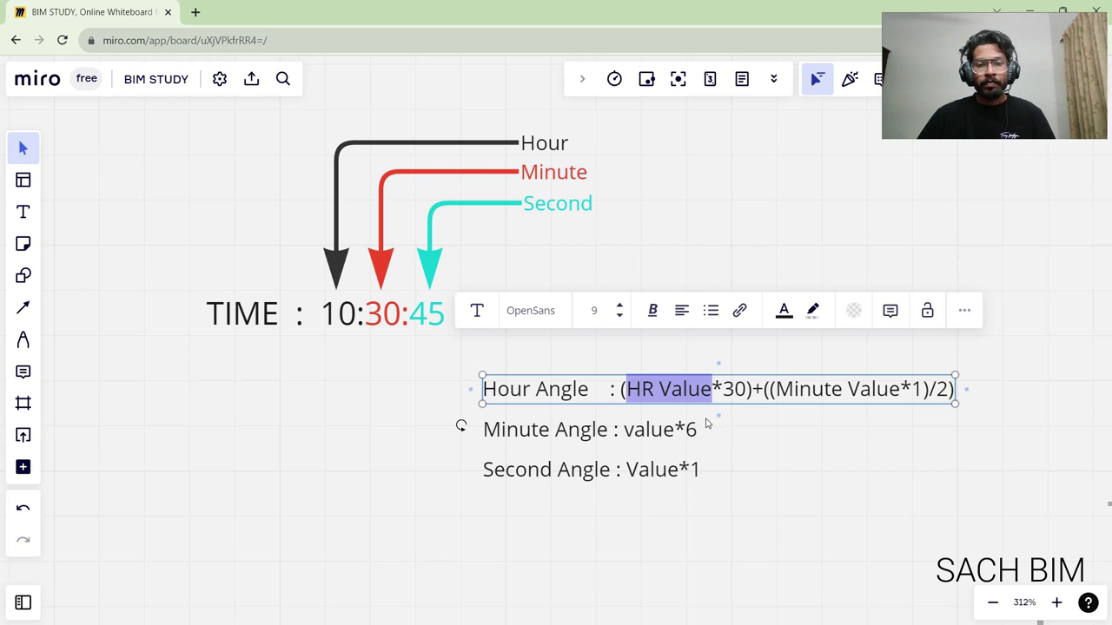
click(773, 477)
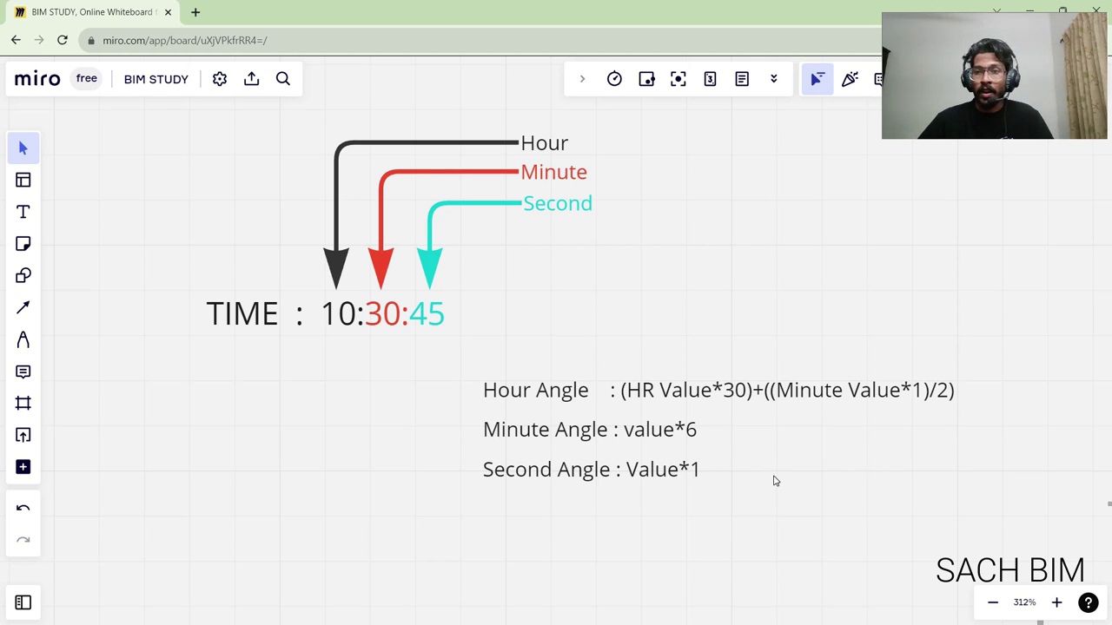
Step: Correct the multiplier in the Second Angle formula to 6 so it reads Value*6
scroll(807, 303, down, 5)
drag(643, 429, 540, 497)
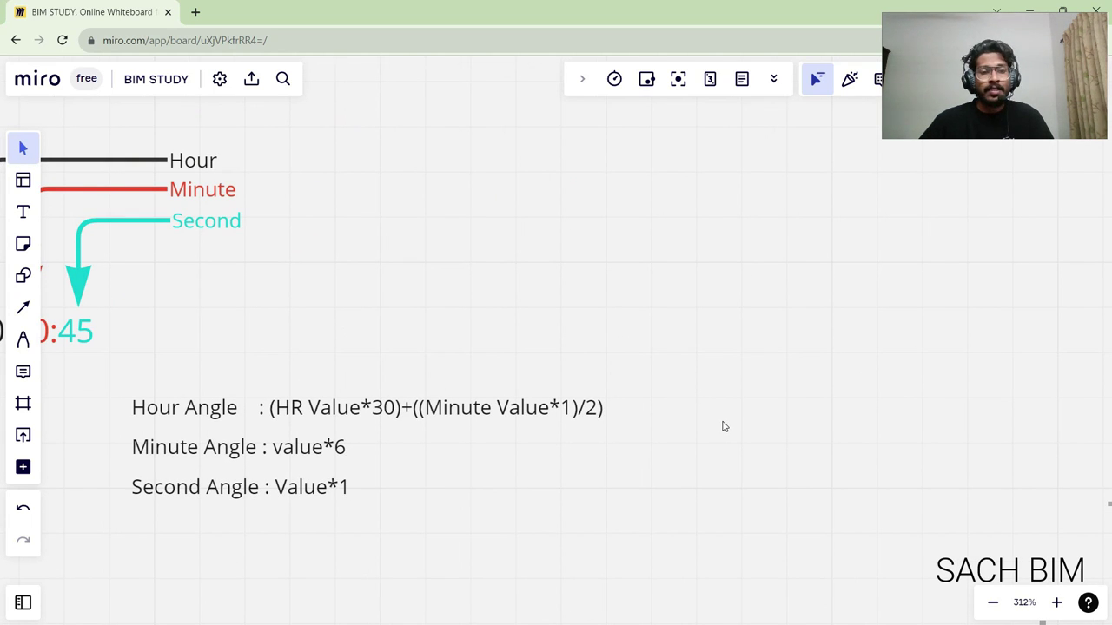
click(357, 488)
click(351, 490)
click(344, 486)
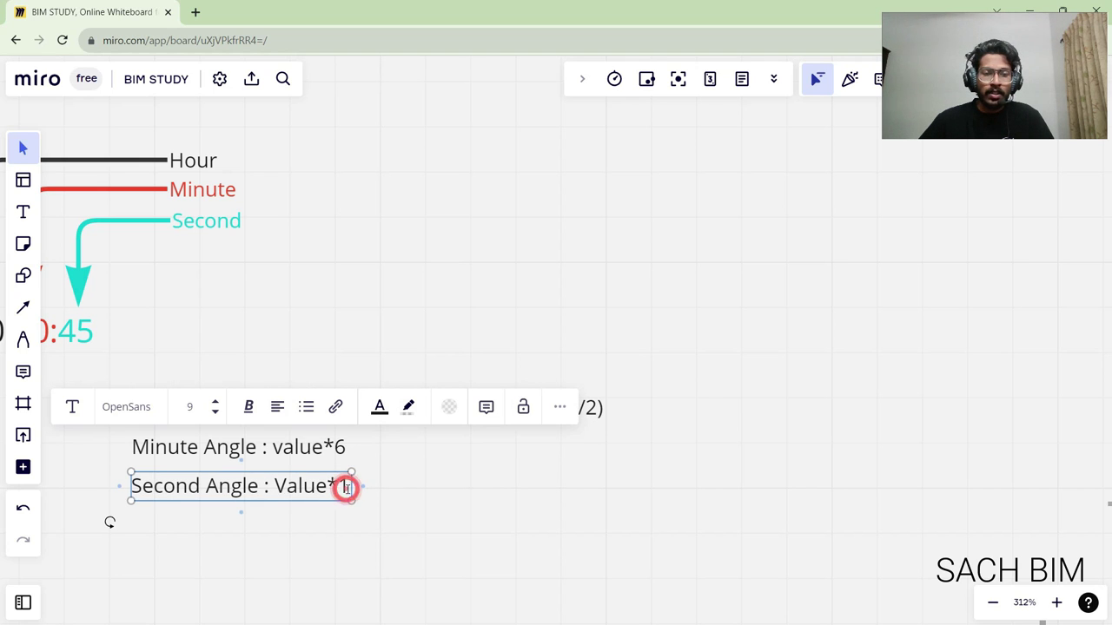
key(BackSpace)
text(6)
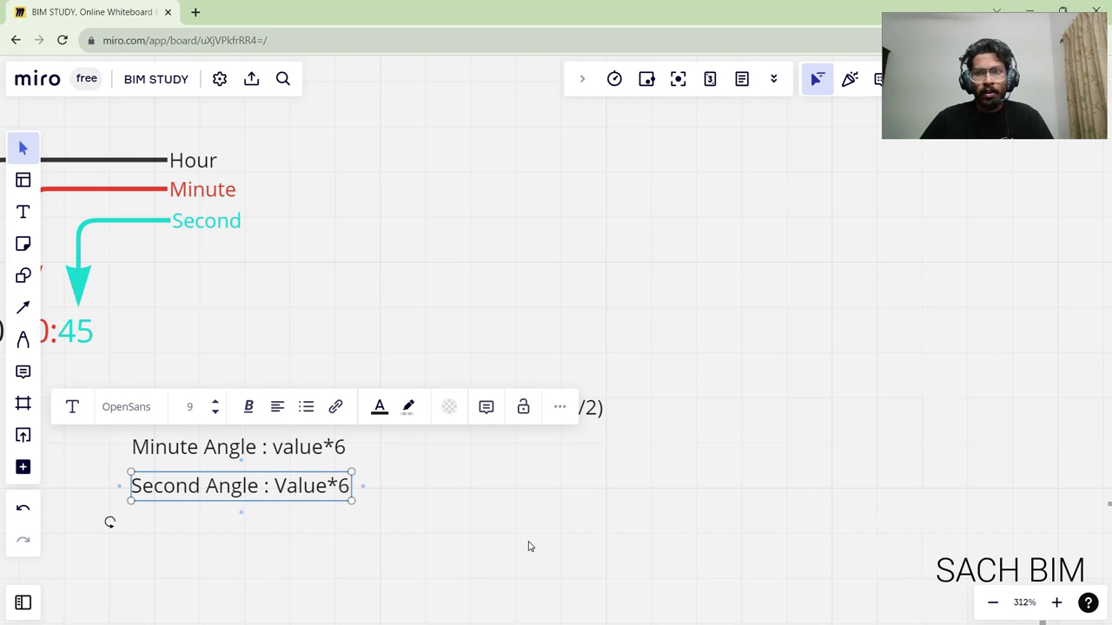
click(529, 545)
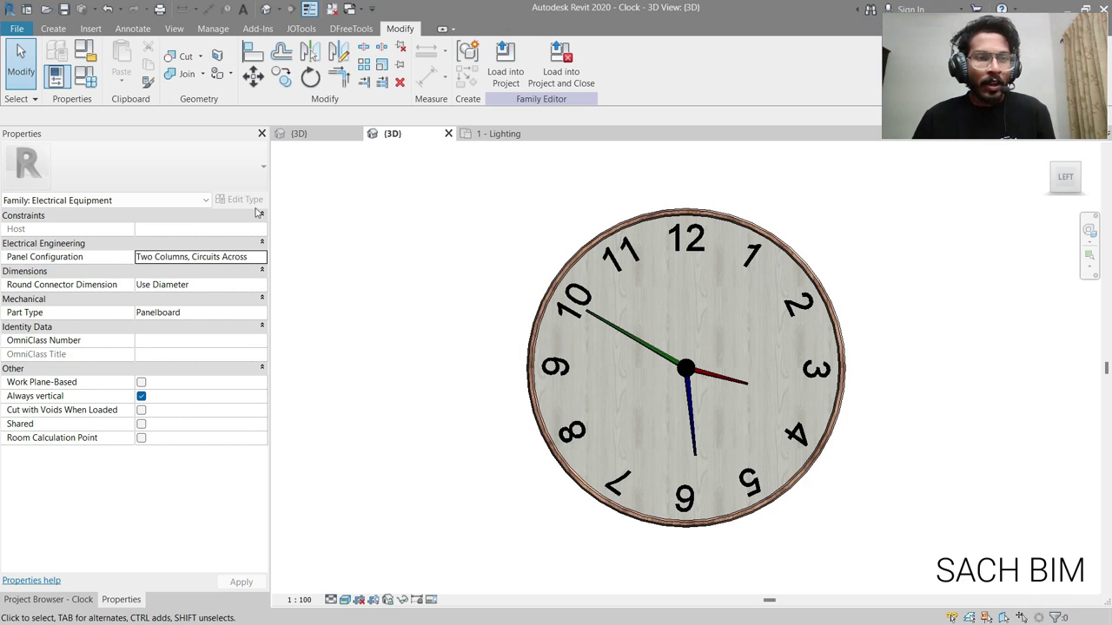
Step: Switch to the Electrical Equipment clock family in Revit and start a new family parameter with a name beginning "HR v"
click(90, 84)
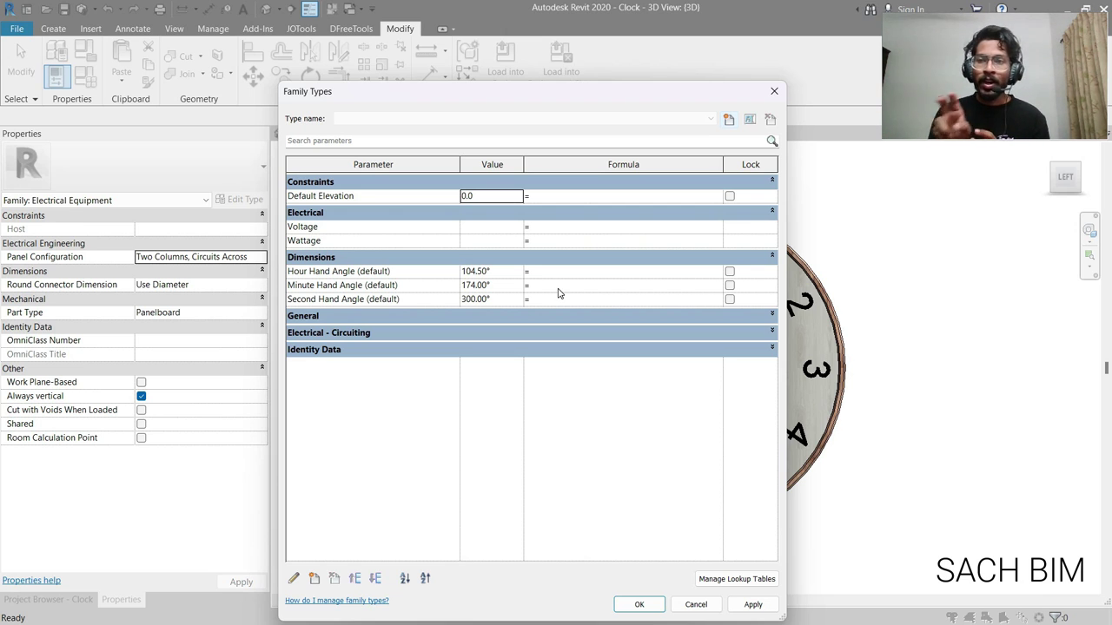
click(315, 580)
key(Escape)
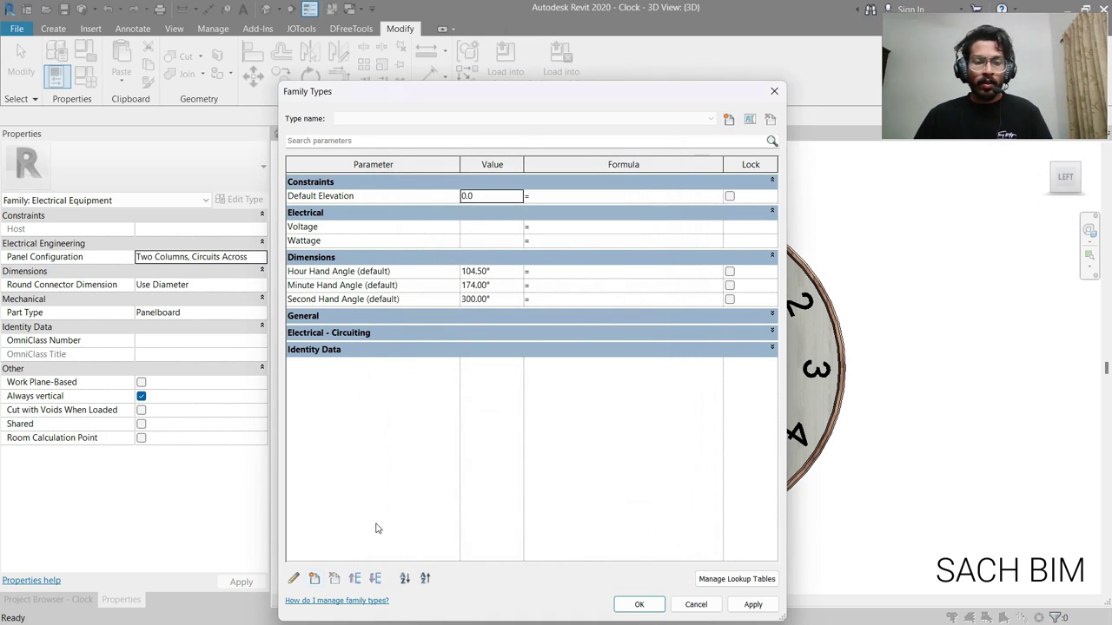
click(315, 579)
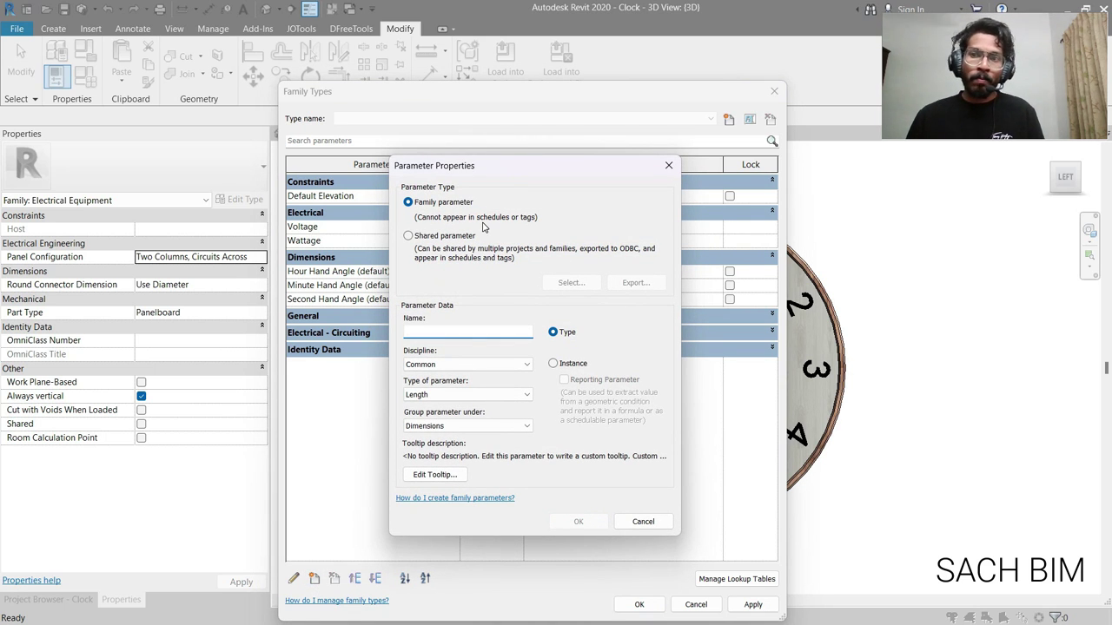
click(469, 333)
text(H)
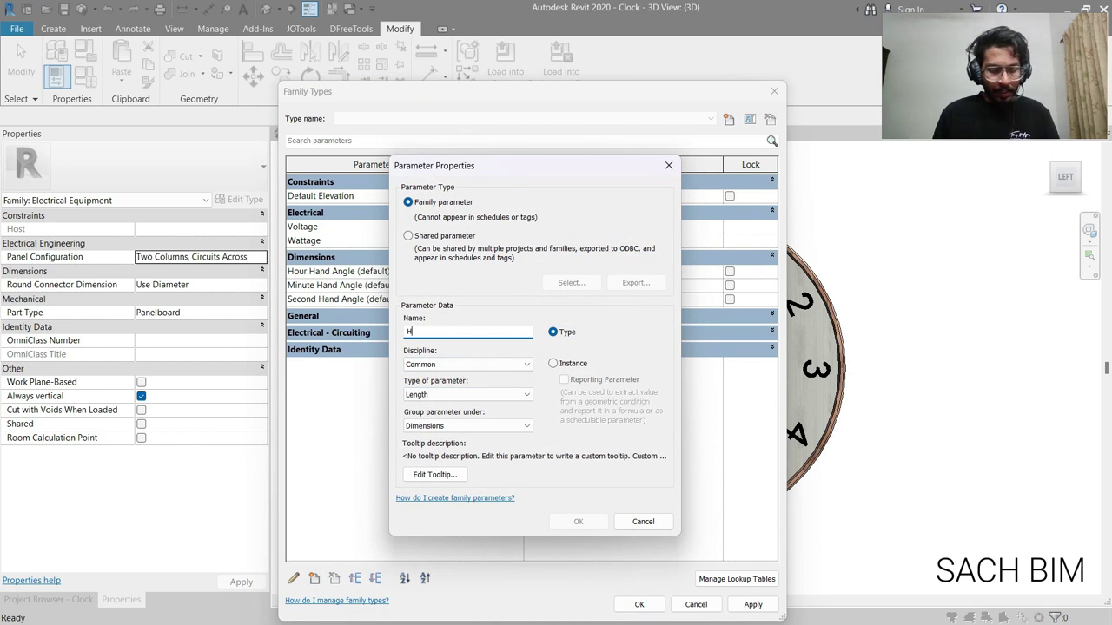
text(R val)
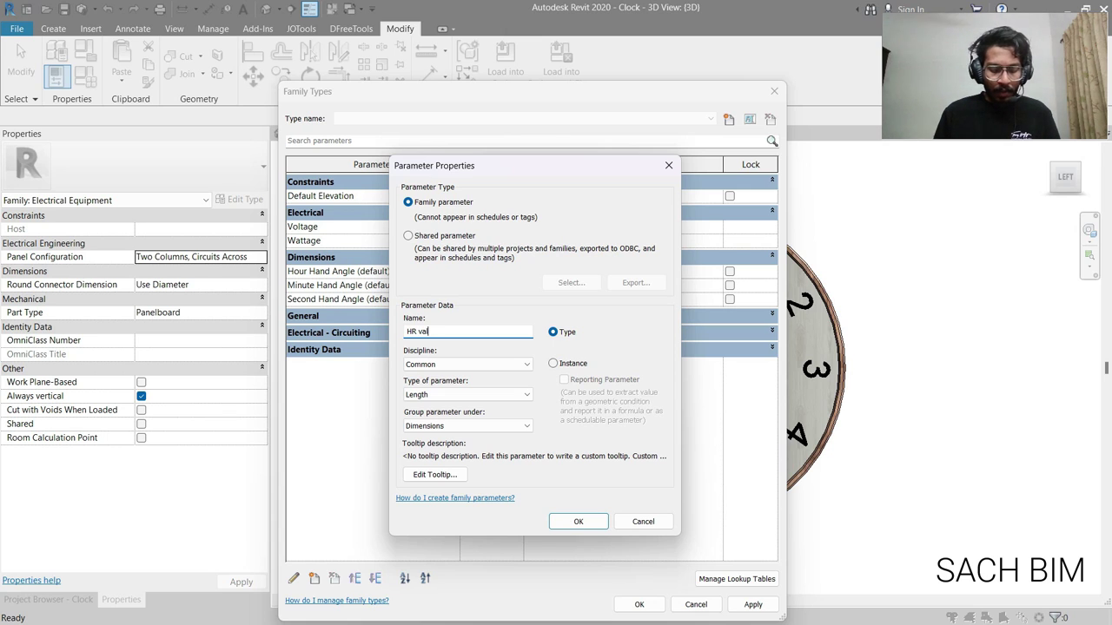
text(ue)
key(BackSpace)
key(BackSpace)
key(BackSpace)
key(BackSpace)
key(BackSpace)
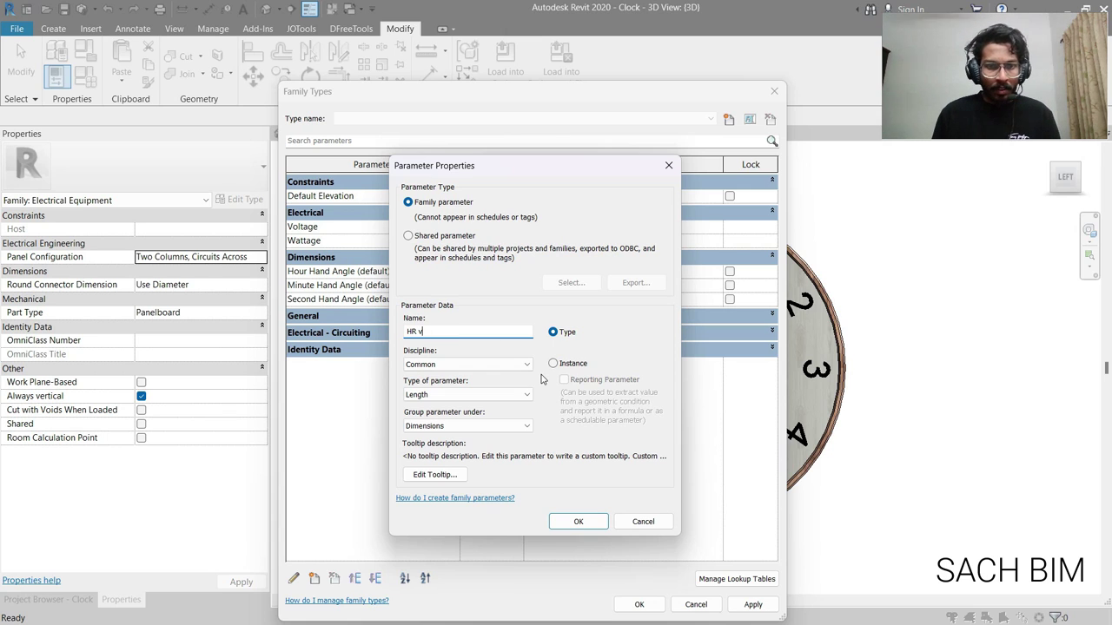
Step: Name the new family parameter HR Value and create it as an instance parameter of type Number
text(Value)
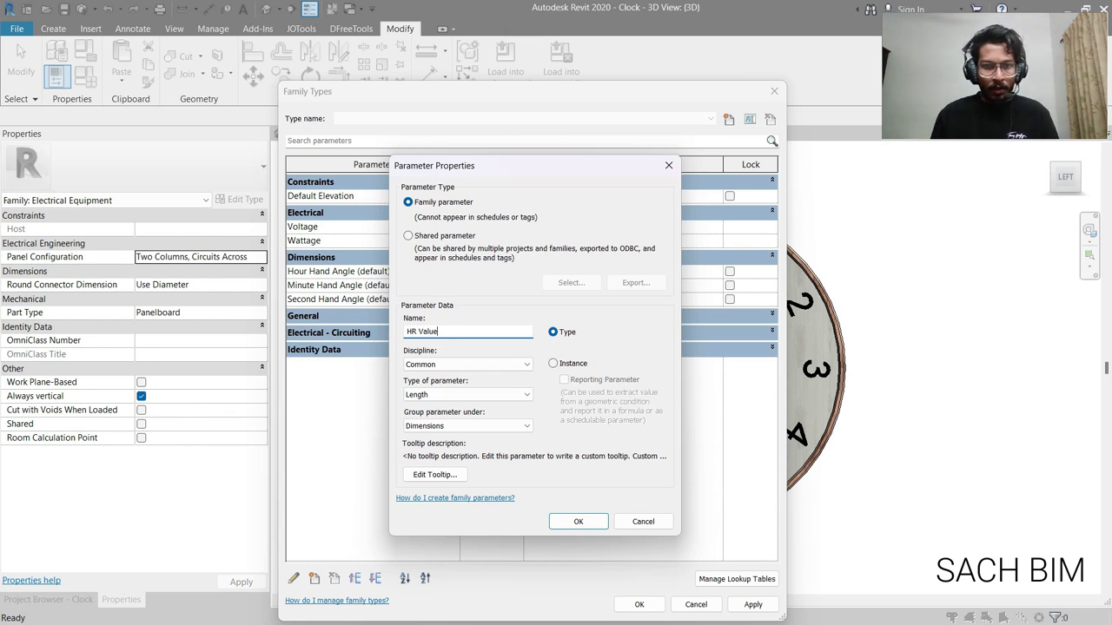
click(571, 364)
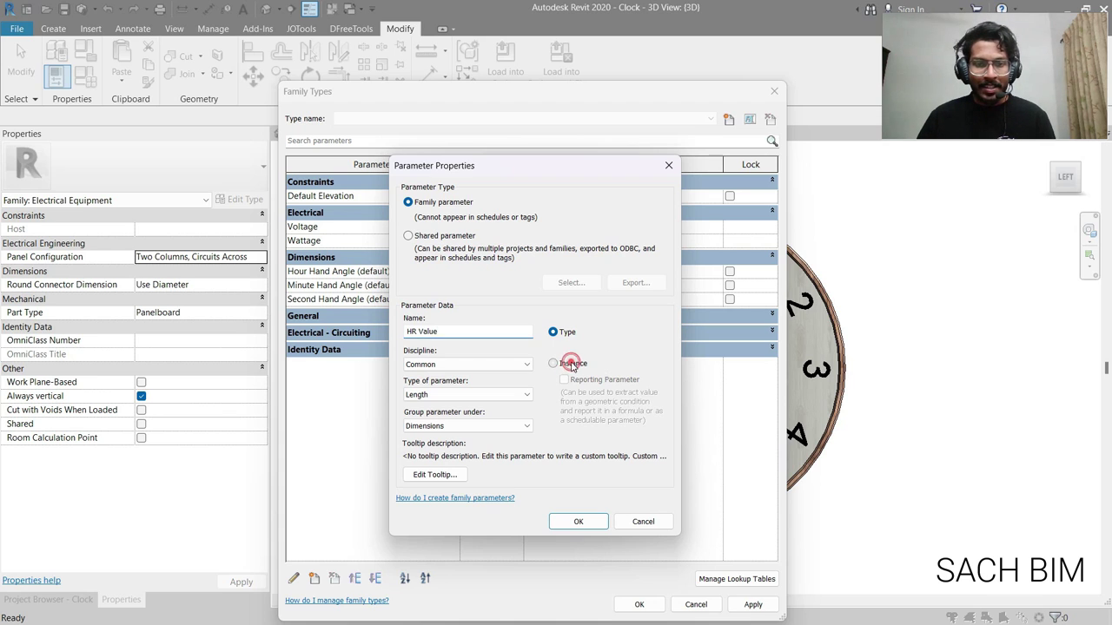
click(513, 395)
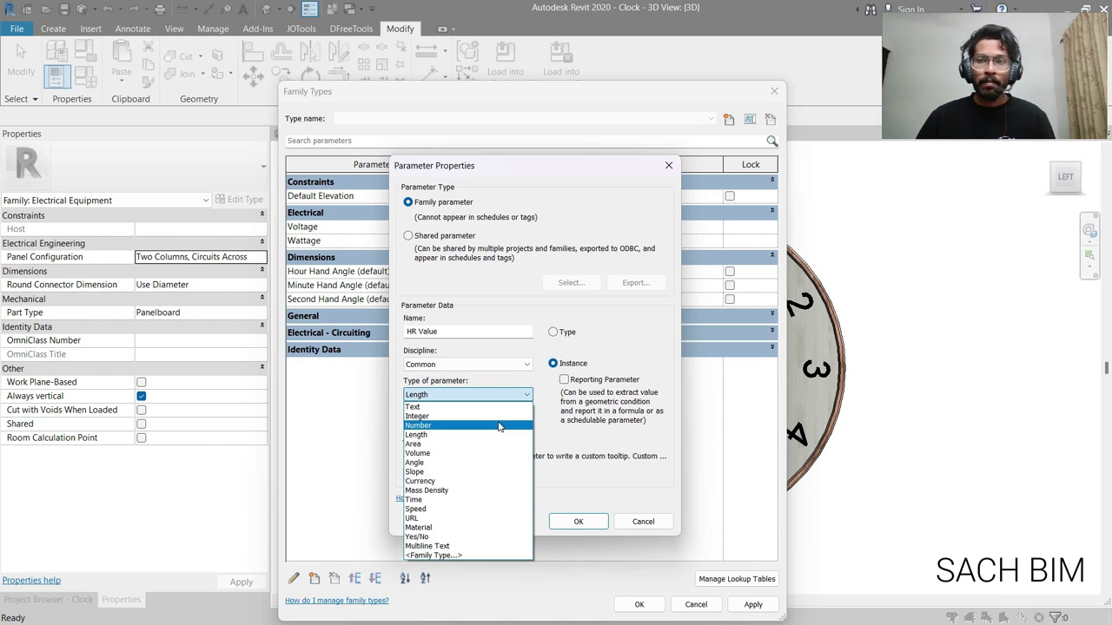
click(499, 426)
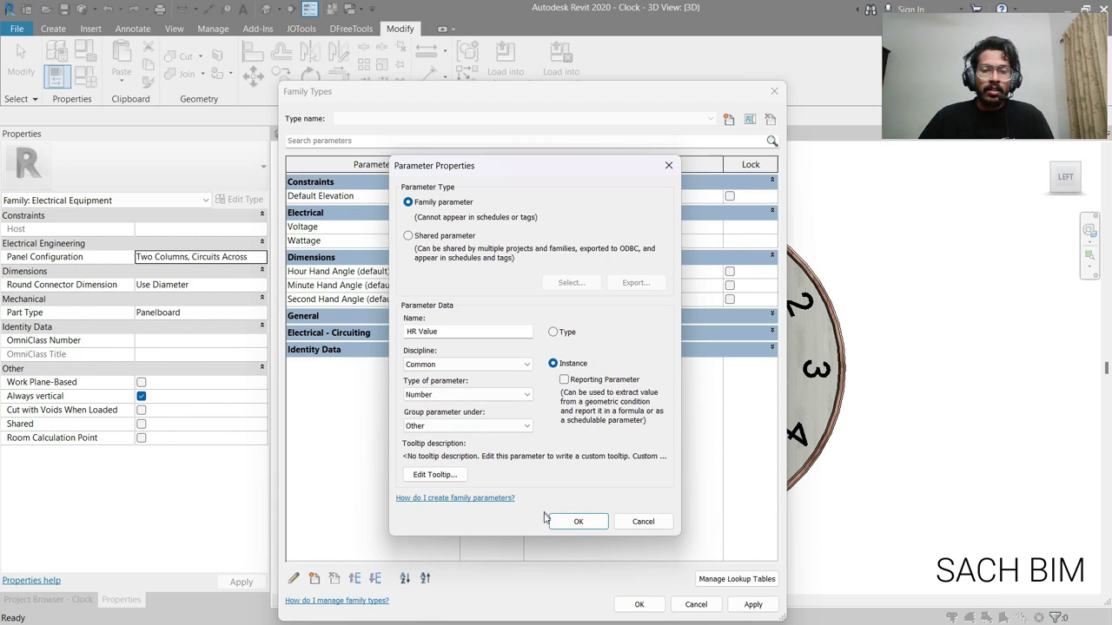
click(578, 521)
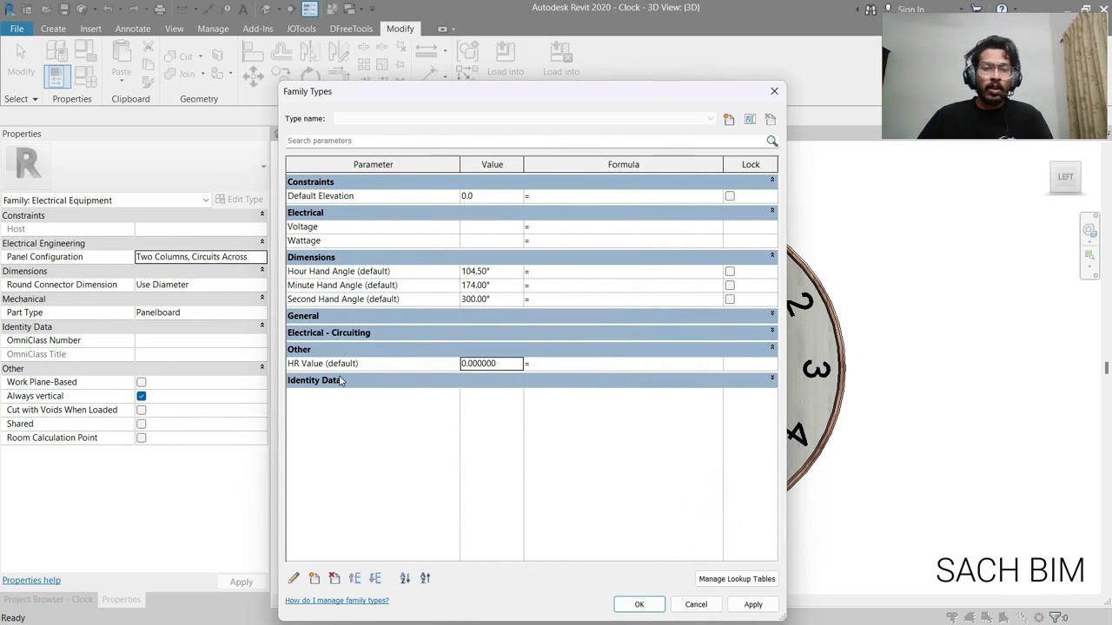
Step: Add an instance family parameter named Minute Value with the parameter type Number
click(314, 577)
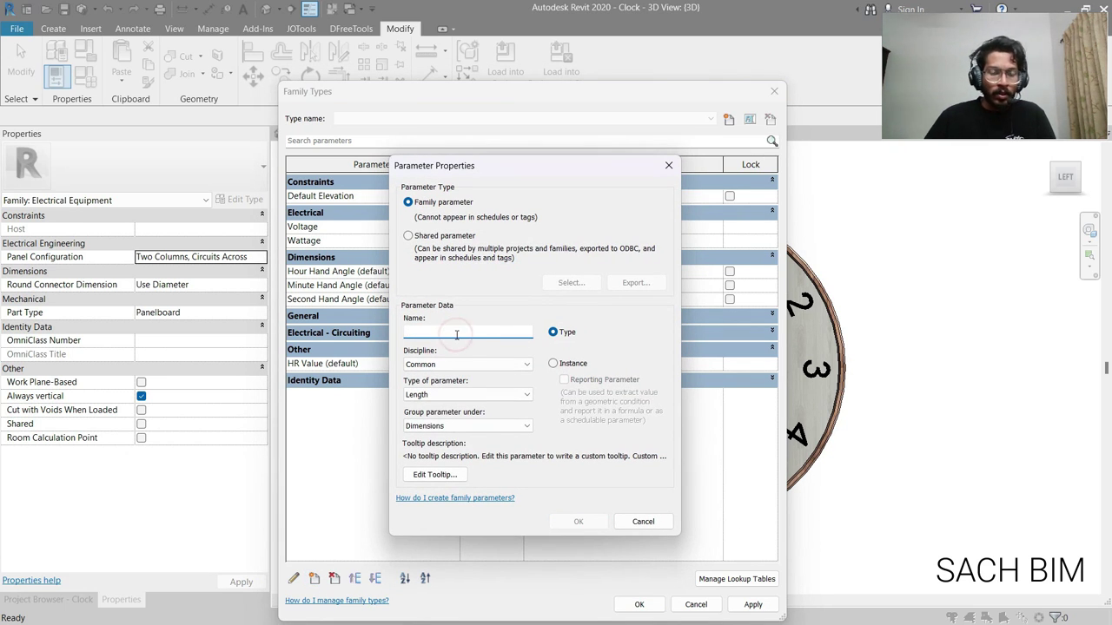
text(Minute)
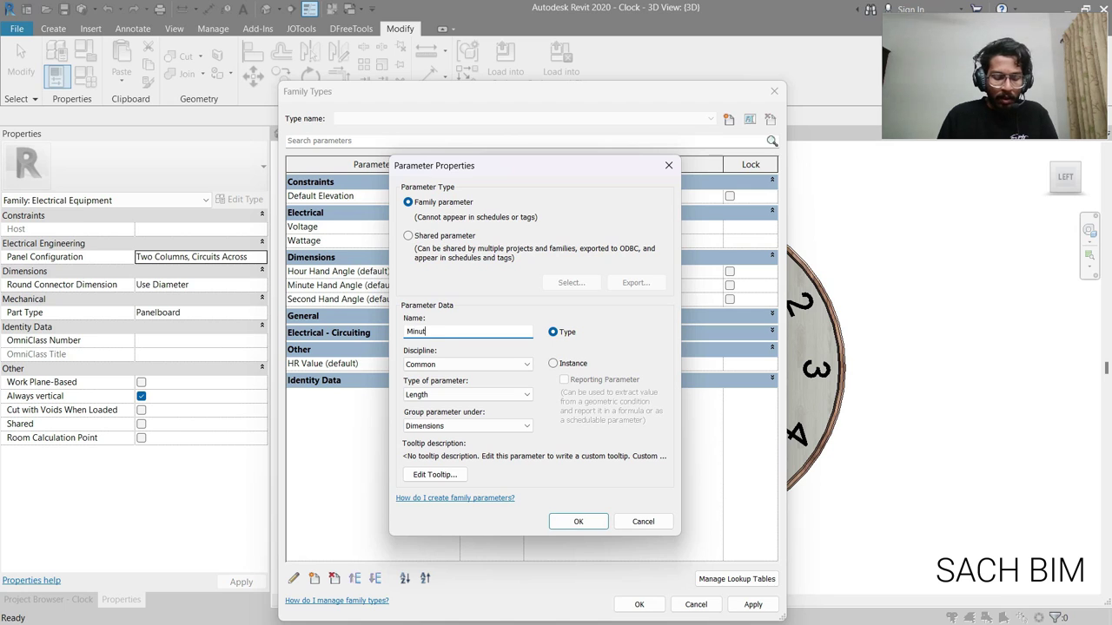
key(Tab)
click(457, 330)
text(Value)
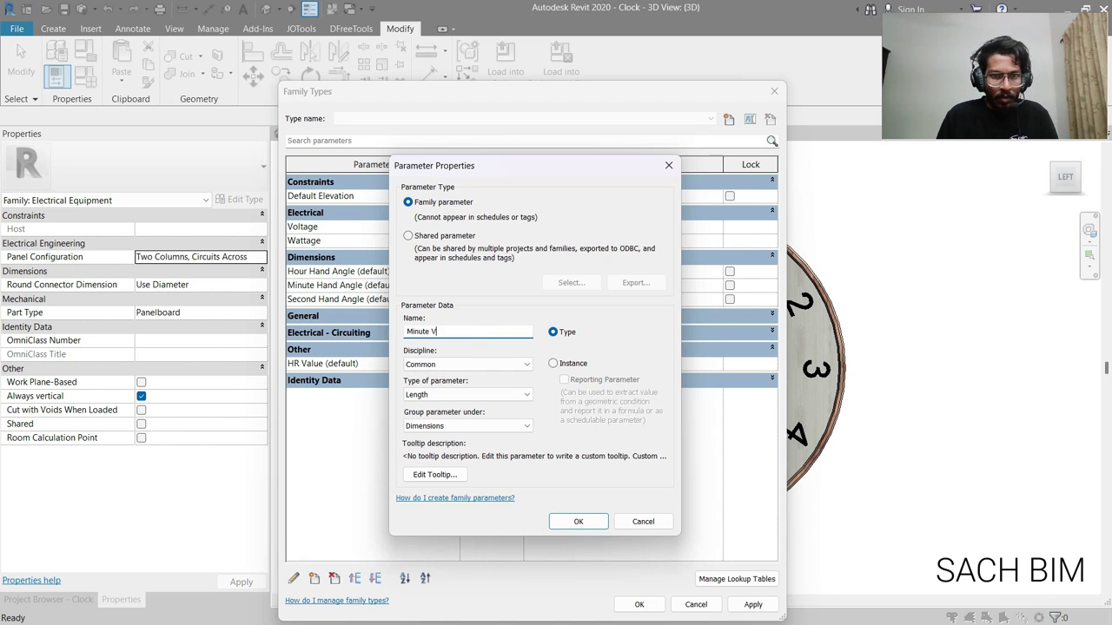
click(553, 363)
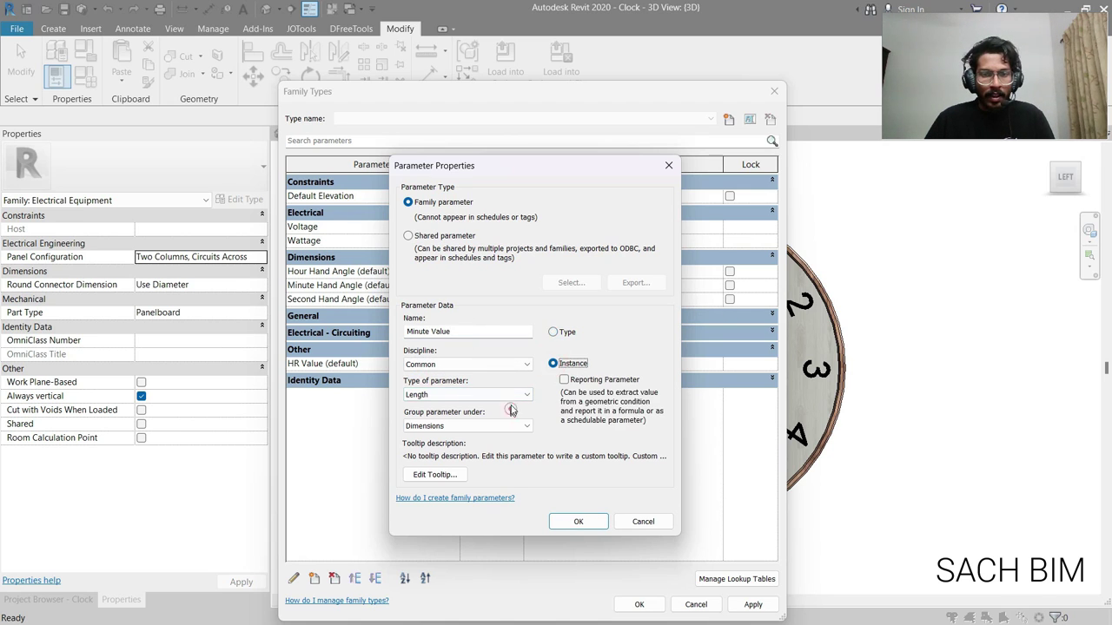
click(499, 394)
click(492, 425)
click(578, 521)
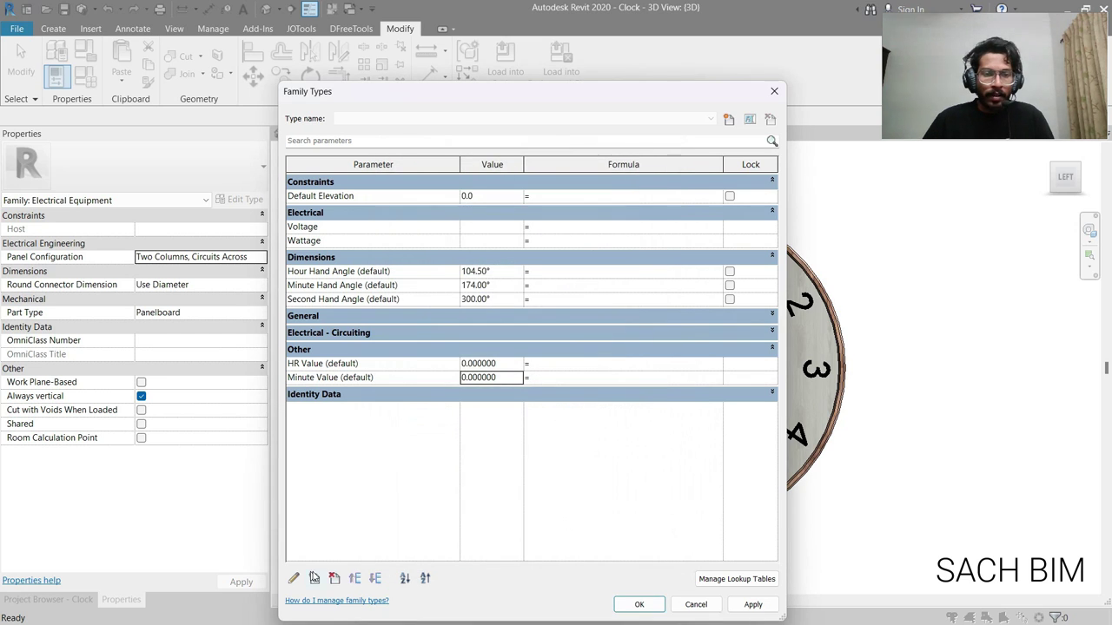
Step: Add an instance family parameter named Second Value of type Number and accept the family types
click(313, 578)
text(Second VALUE)
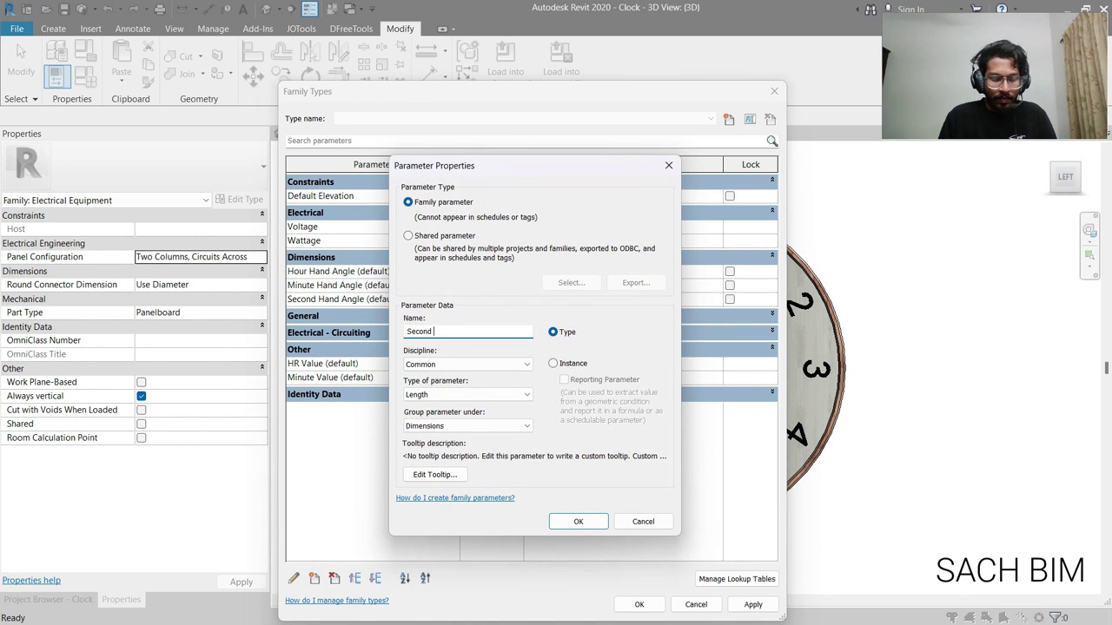
key(BackSpace)
key(BackSpace)
key(BackSpace)
key(BackSpace)
text(alue)
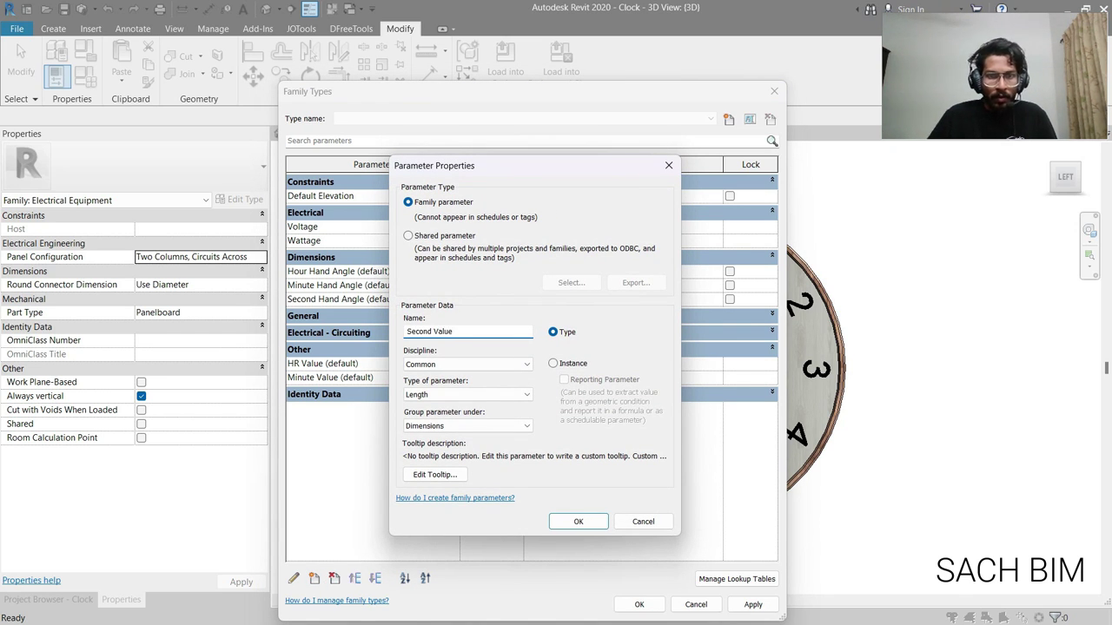
click(552, 363)
click(469, 395)
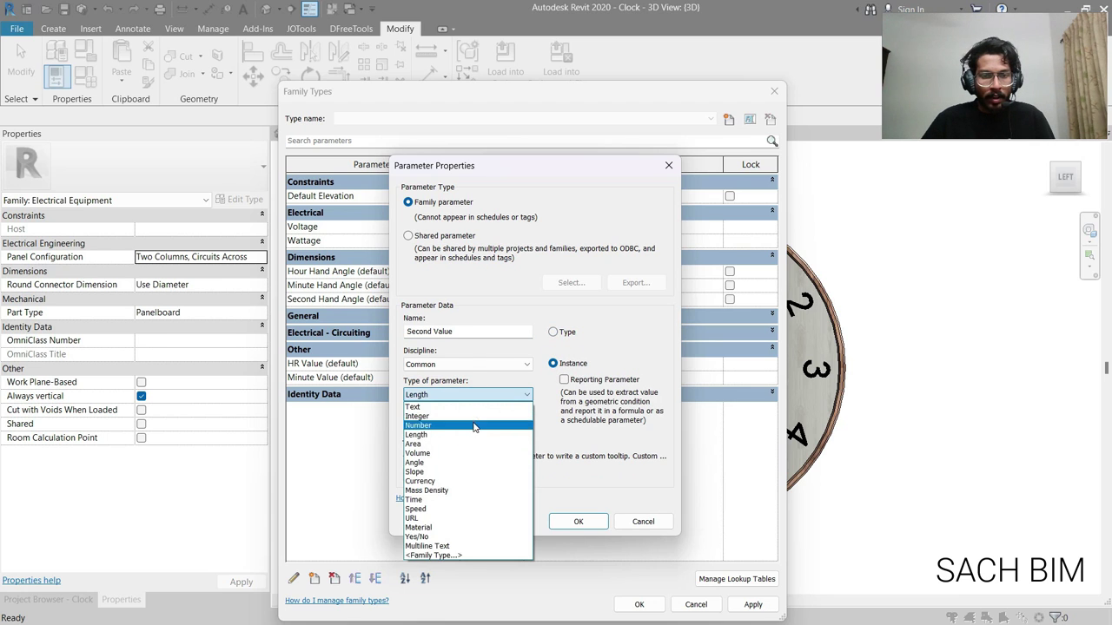
click(487, 424)
click(577, 521)
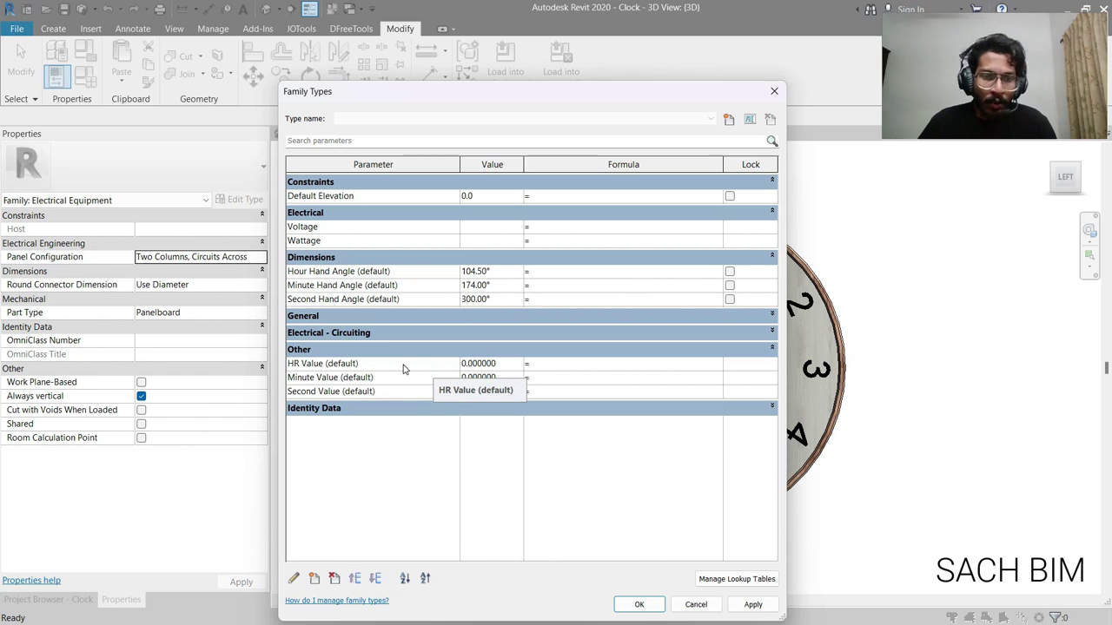
click(400, 391)
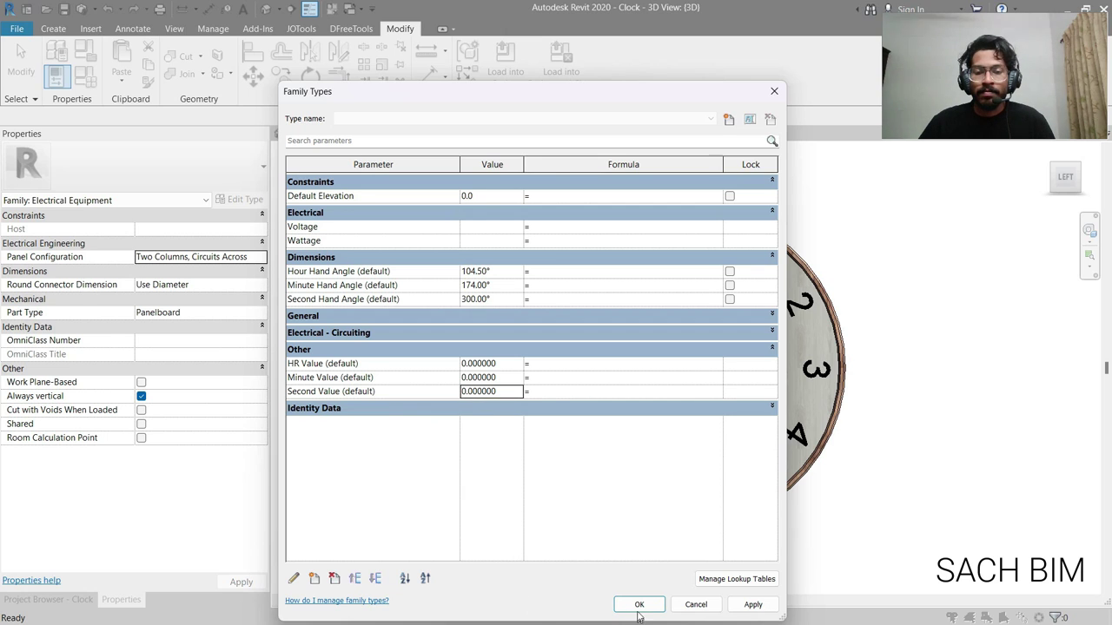
click(639, 605)
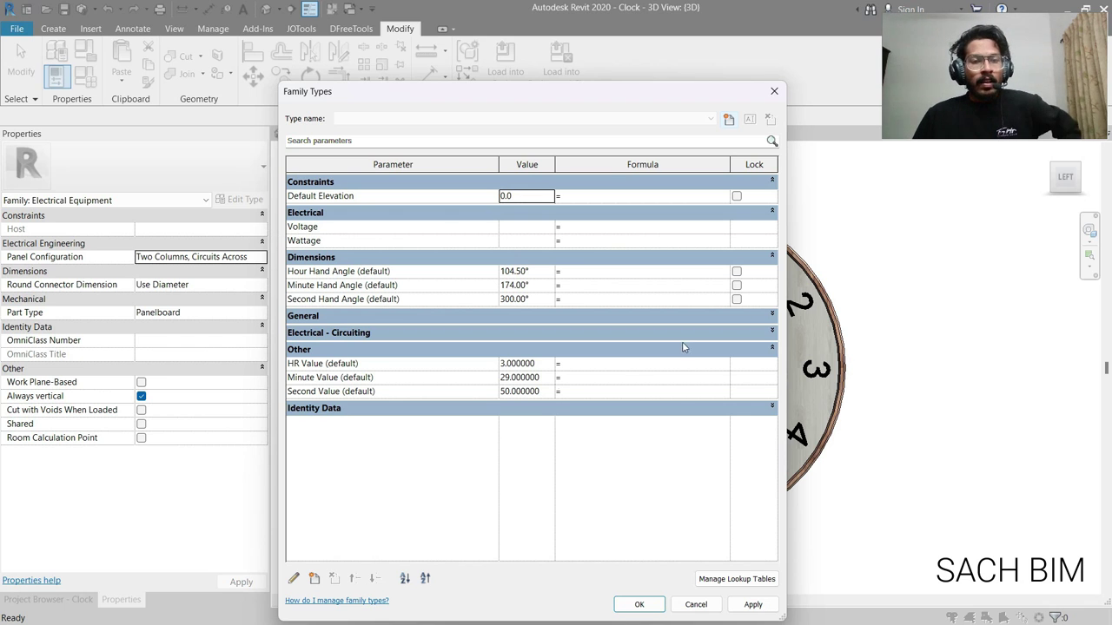
Step: Narrow the parameter name column and set the Second Hand Angle formula to Second Value * 6
click(426, 299)
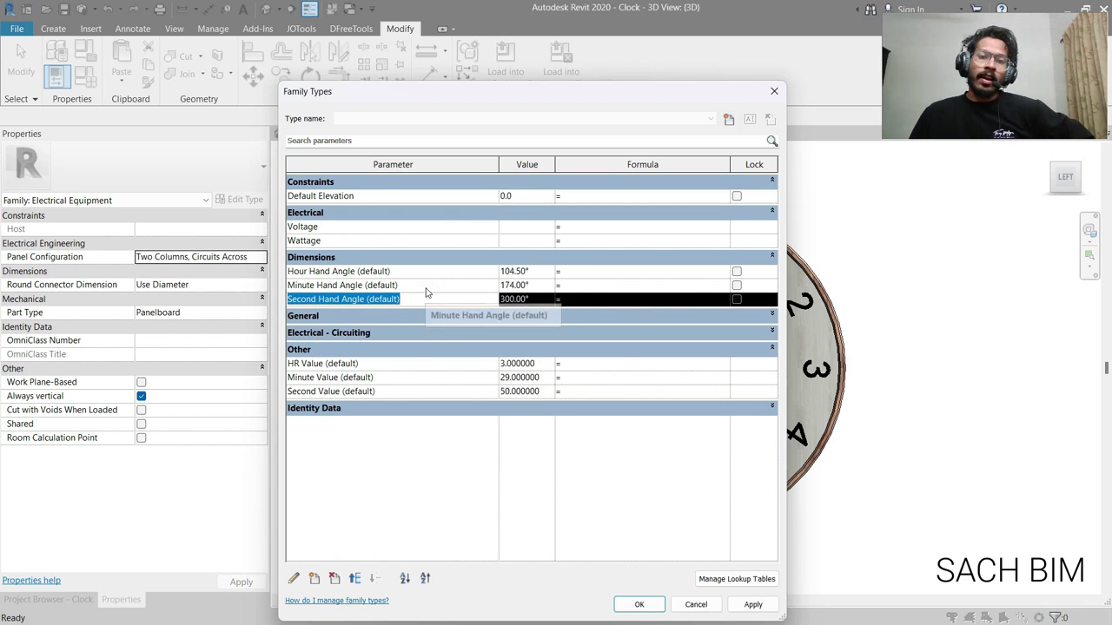
click(426, 285)
click(425, 272)
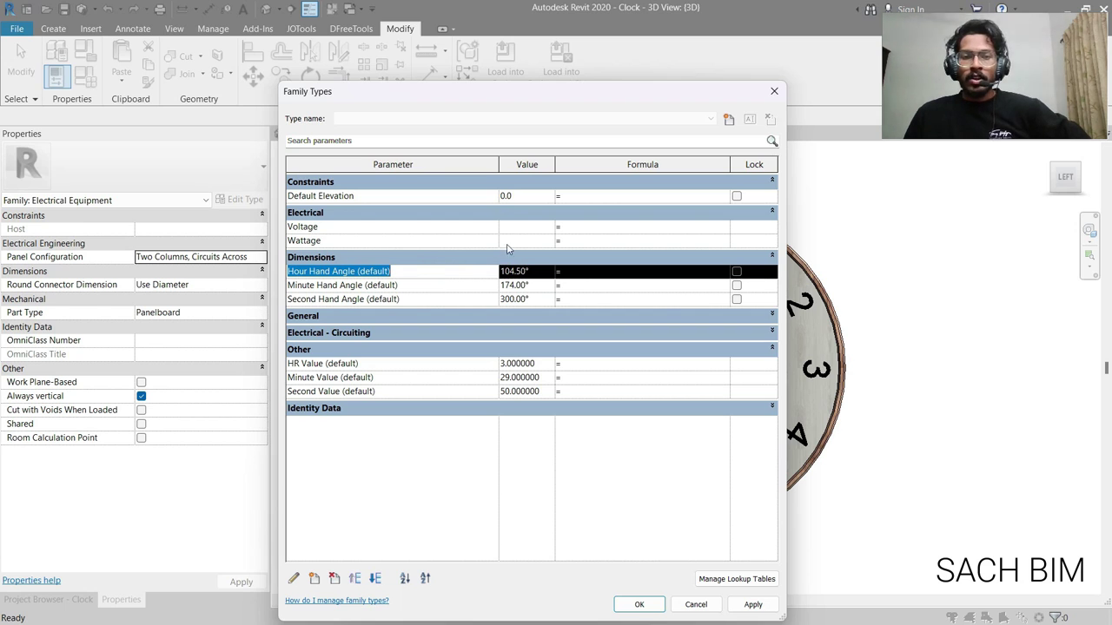
drag(500, 169, 439, 169)
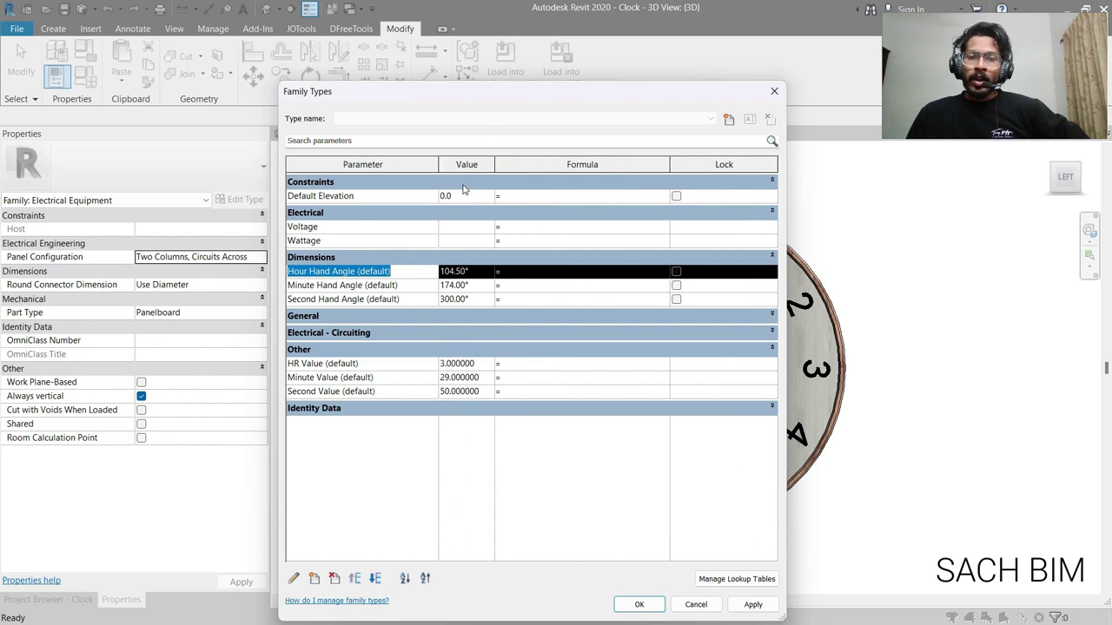
click(342, 393)
drag(341, 392, 281, 410)
key(ctrl+c)
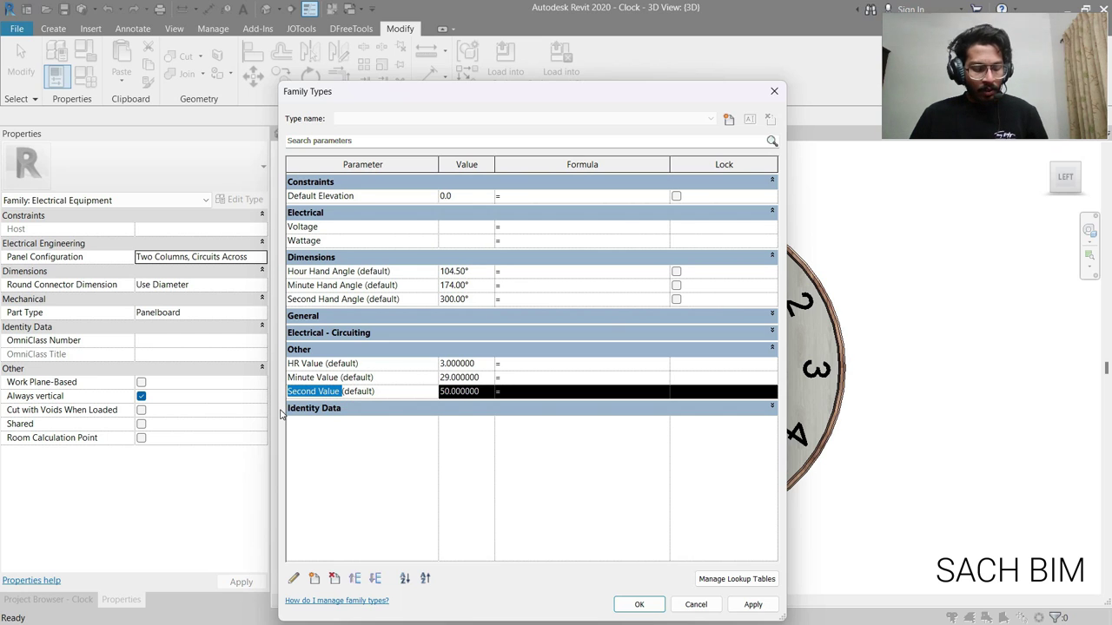
click(525, 299)
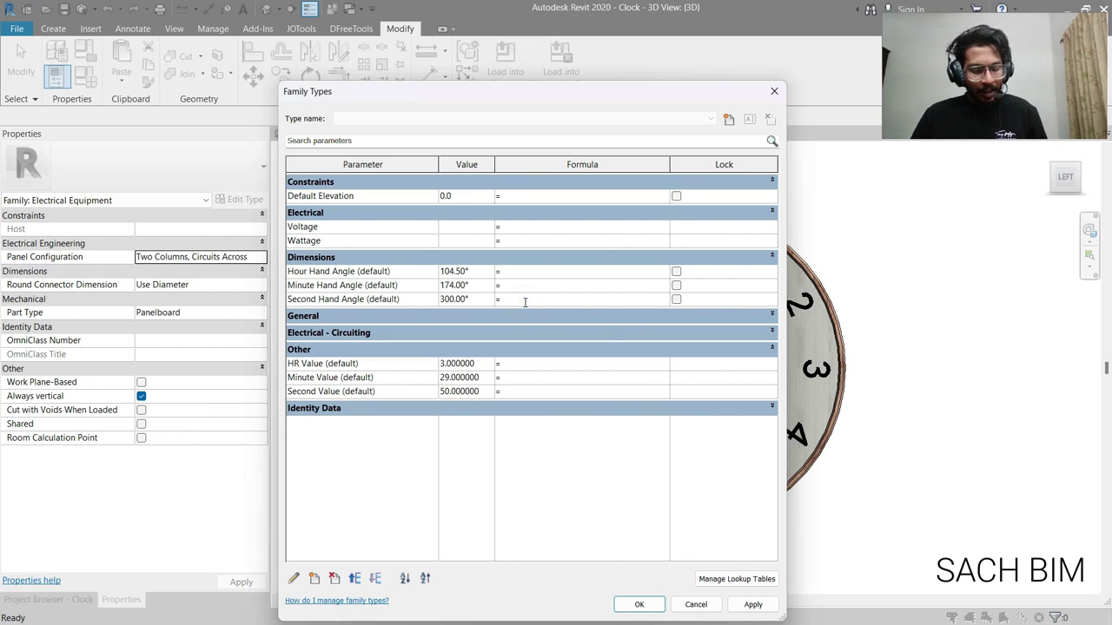
key(ctrl+v)
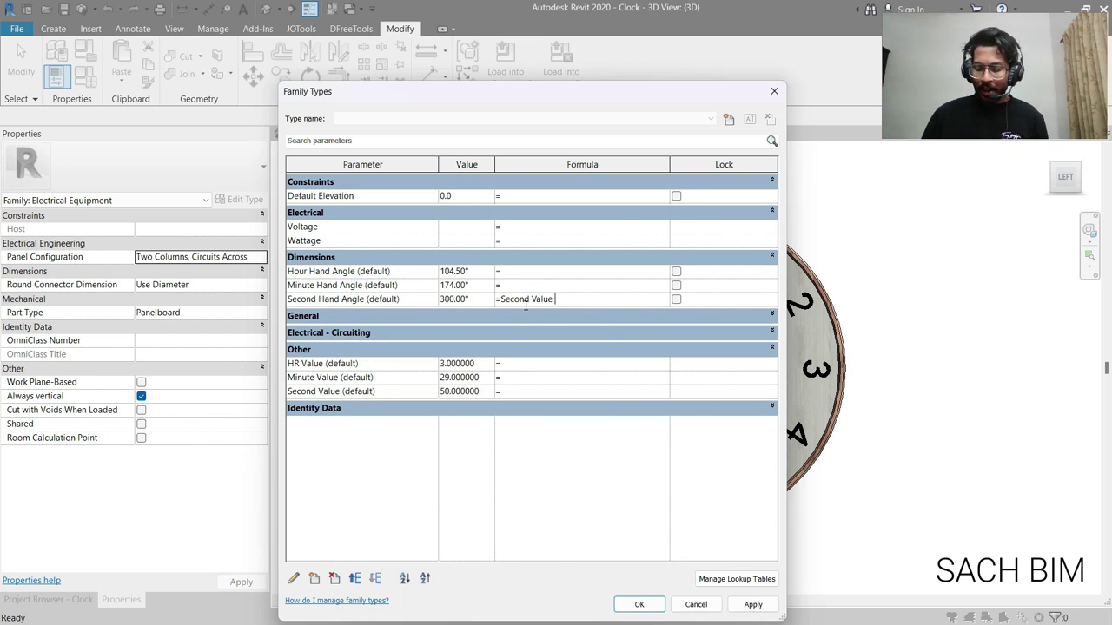
key(Tab)
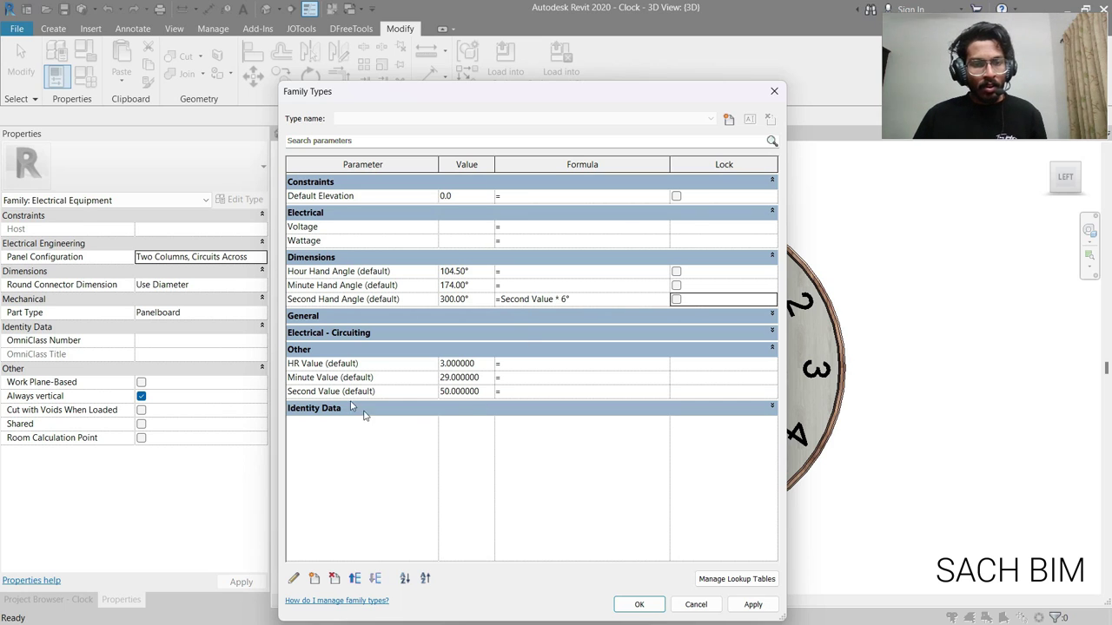
Step: Set the Minute Hand Angle formula to Minute Value * 6
click(338, 378)
drag(339, 378, 289, 382)
key(ctrl+c)
click(546, 285)
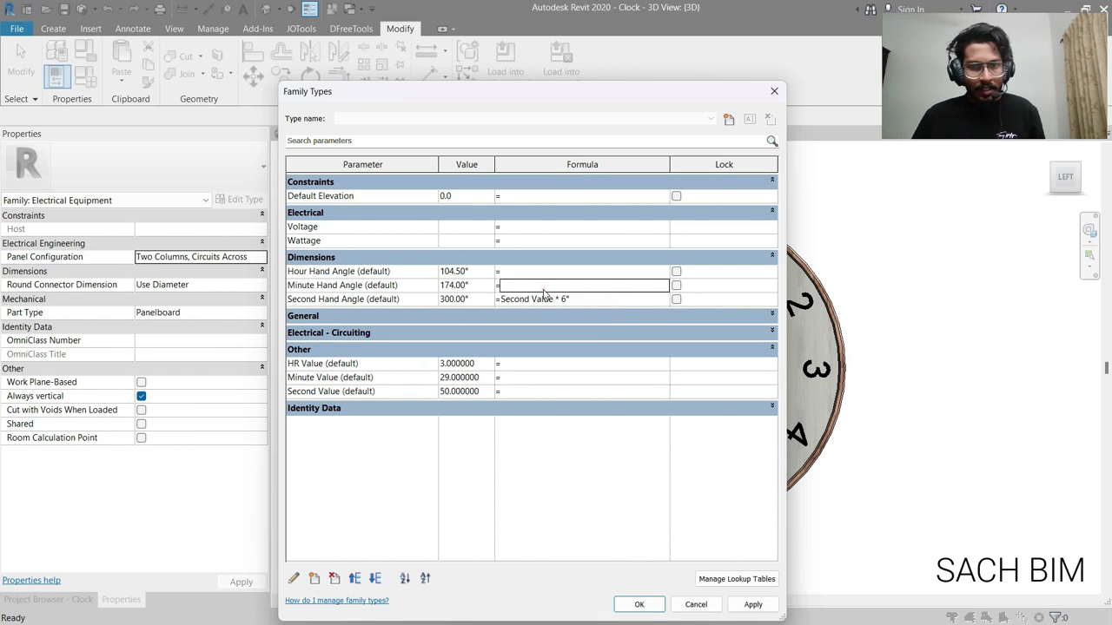
key(ctrl+v)
text(*6)
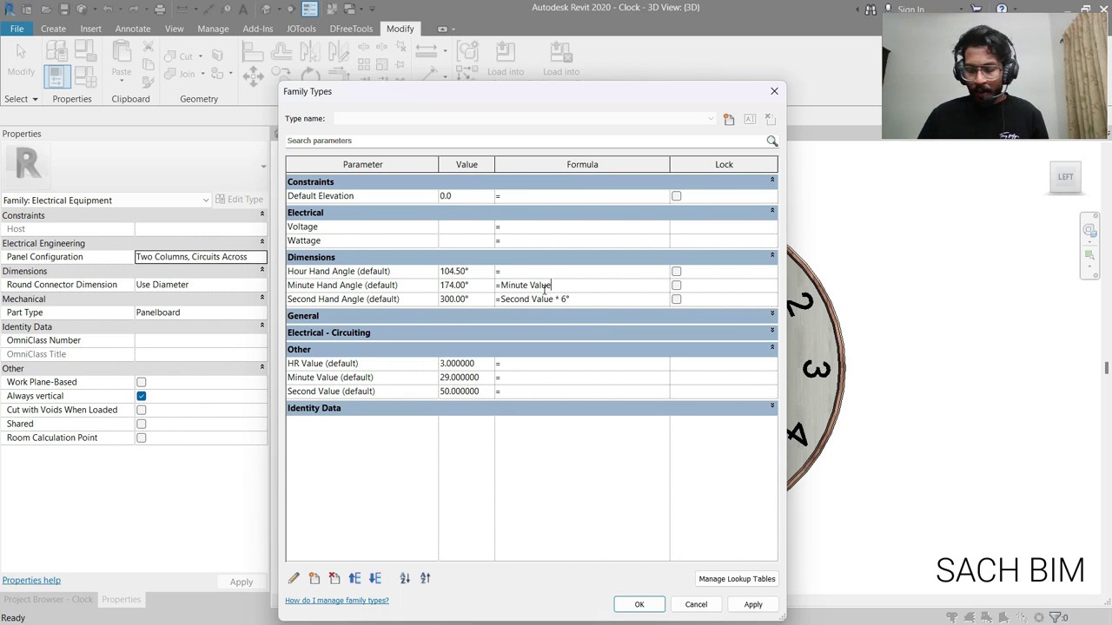
key(Tab)
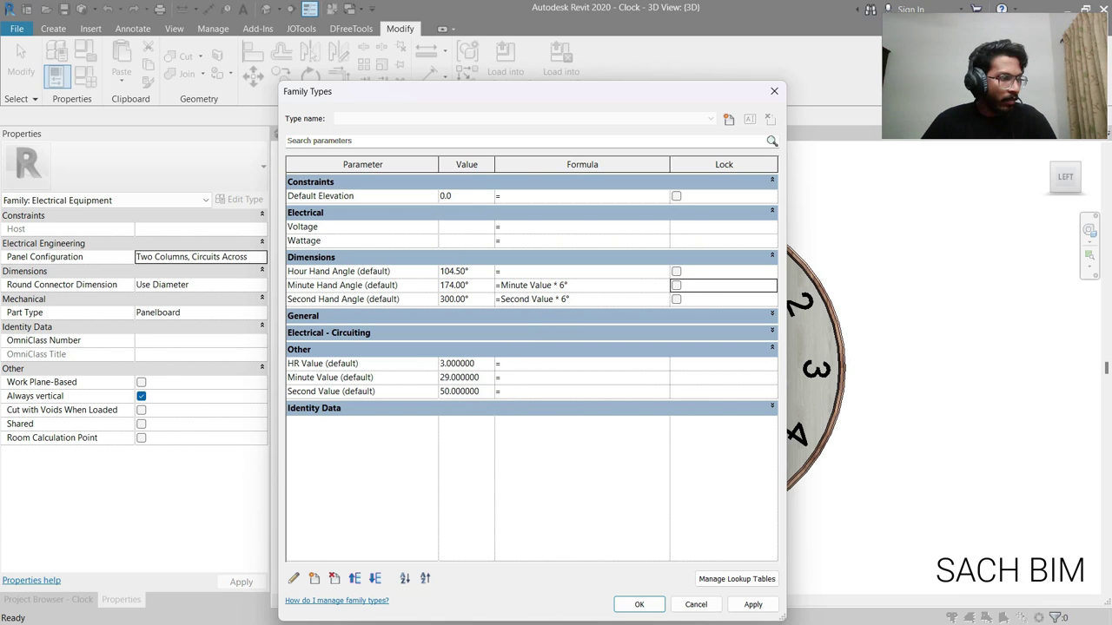
Step: Check the hour angle formula on the Miro board and set Revit's Hour Hand Angle formula to (HR Value*30)+((Minute Value*1)/2)
key(alt+Tab)
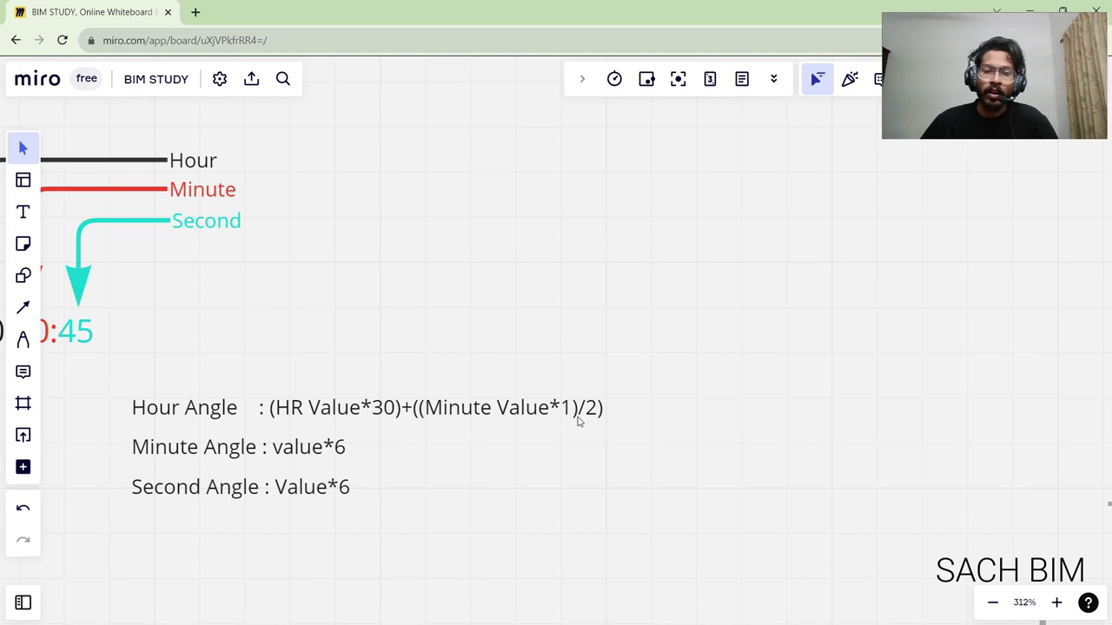
click(1029, 13)
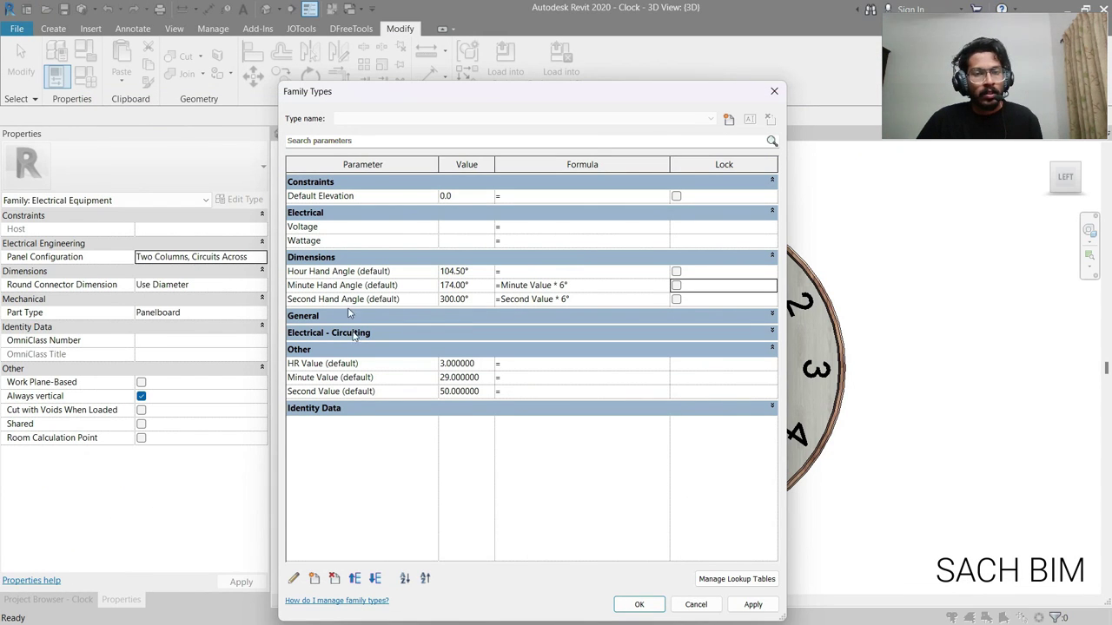
click(336, 363)
click(335, 363)
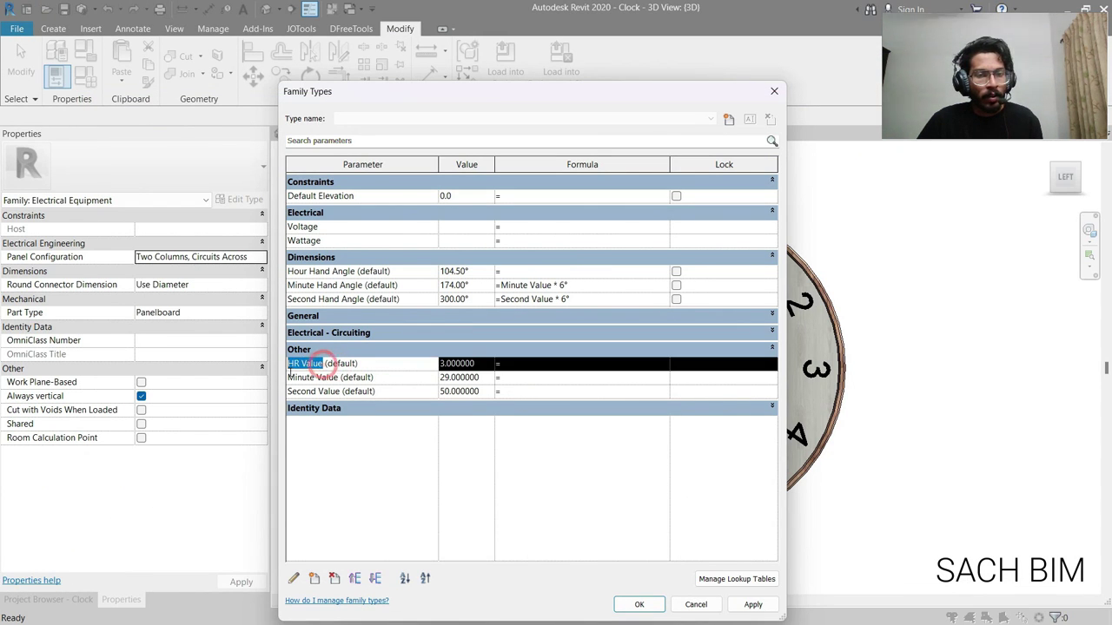
click(568, 271)
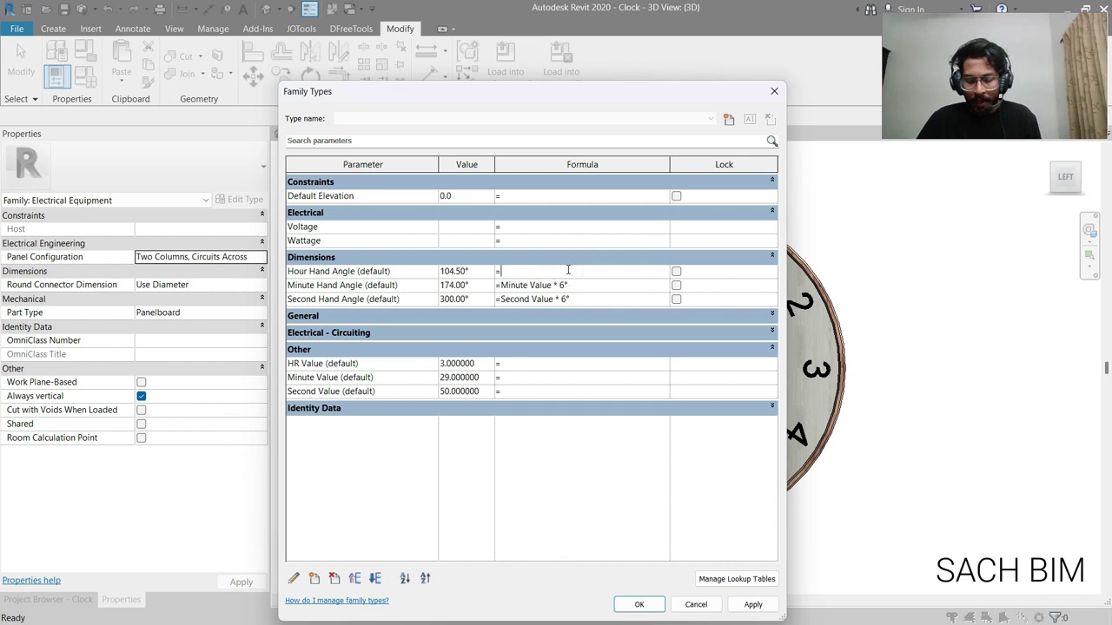
text((HR Value)
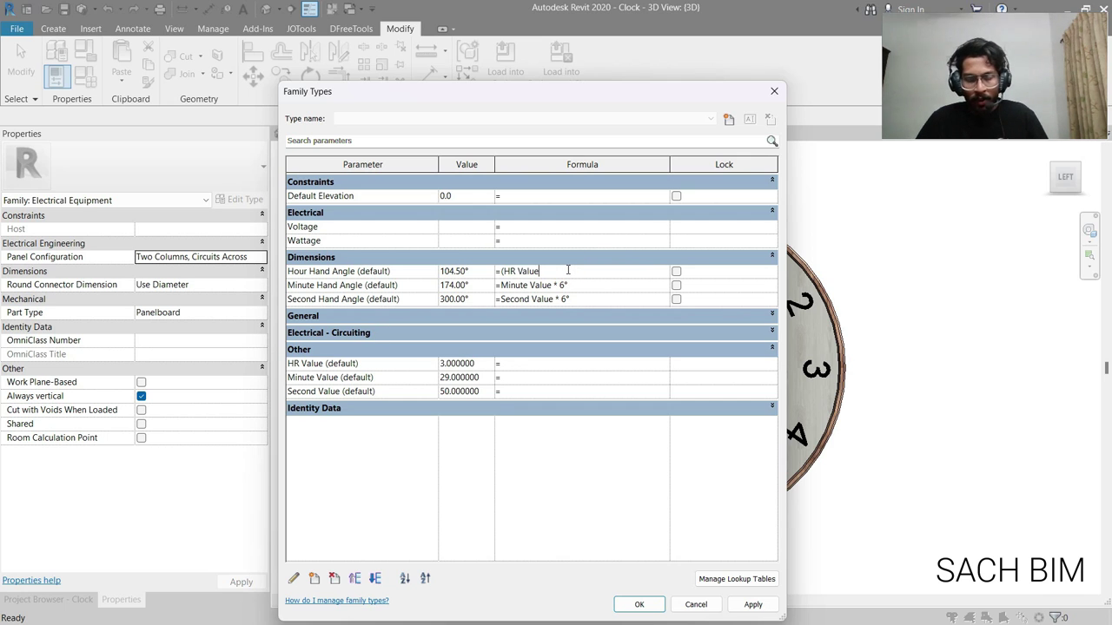
text(*30)
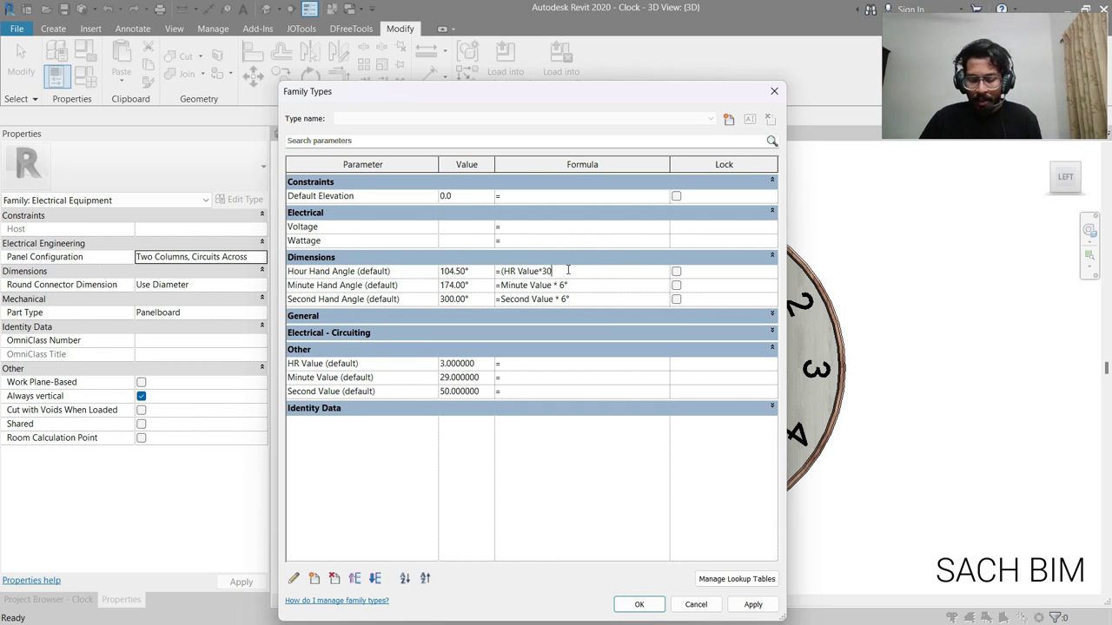
text()+(()
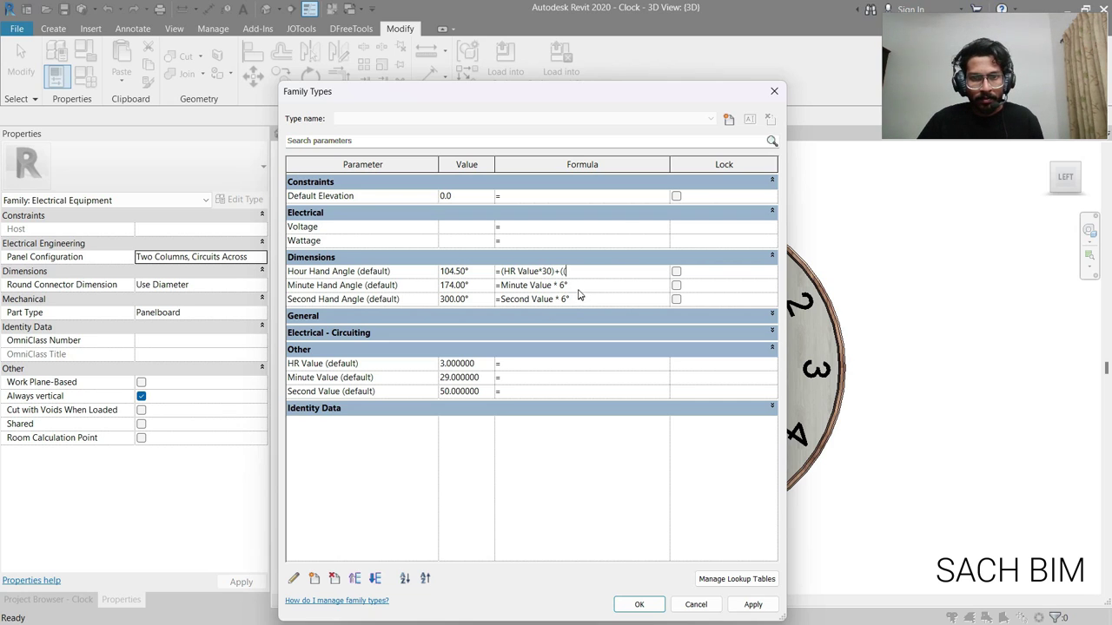
text(Minute Value*1)/2)
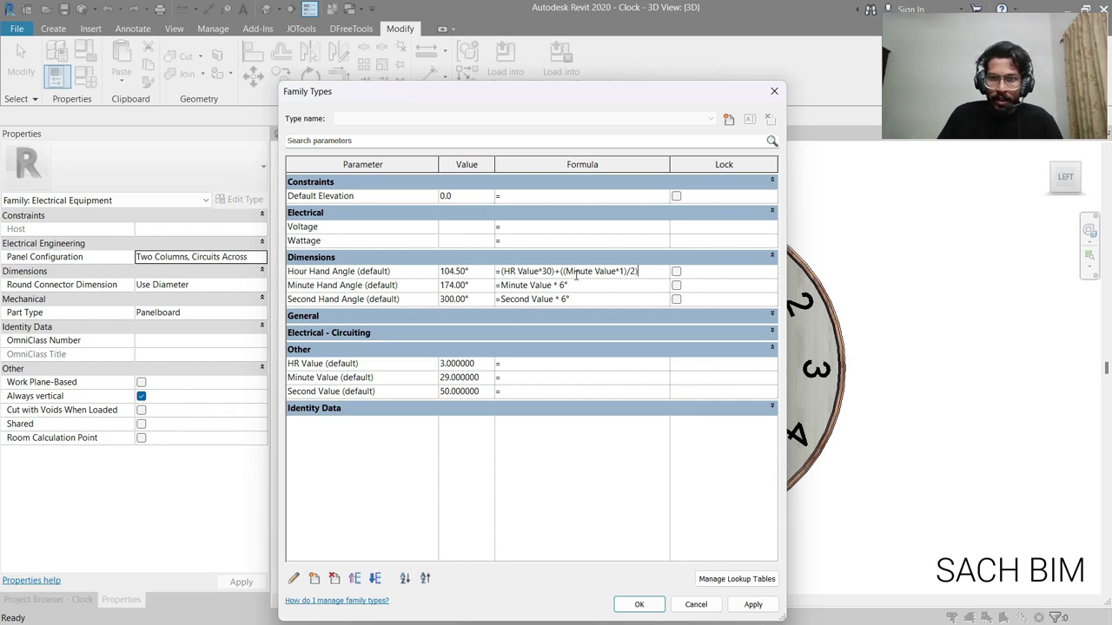
click(566, 438)
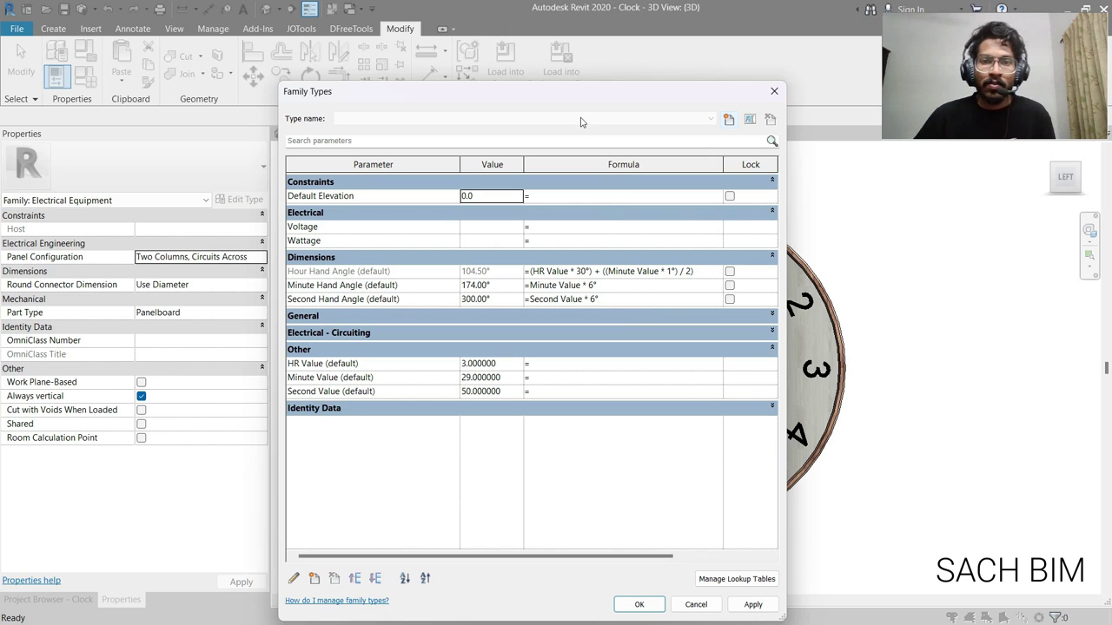
Step: Set HR Value to 5, Minute Value to 45 and Second Value to 40, apply them and accept the family types
drag(583, 91, 317, 78)
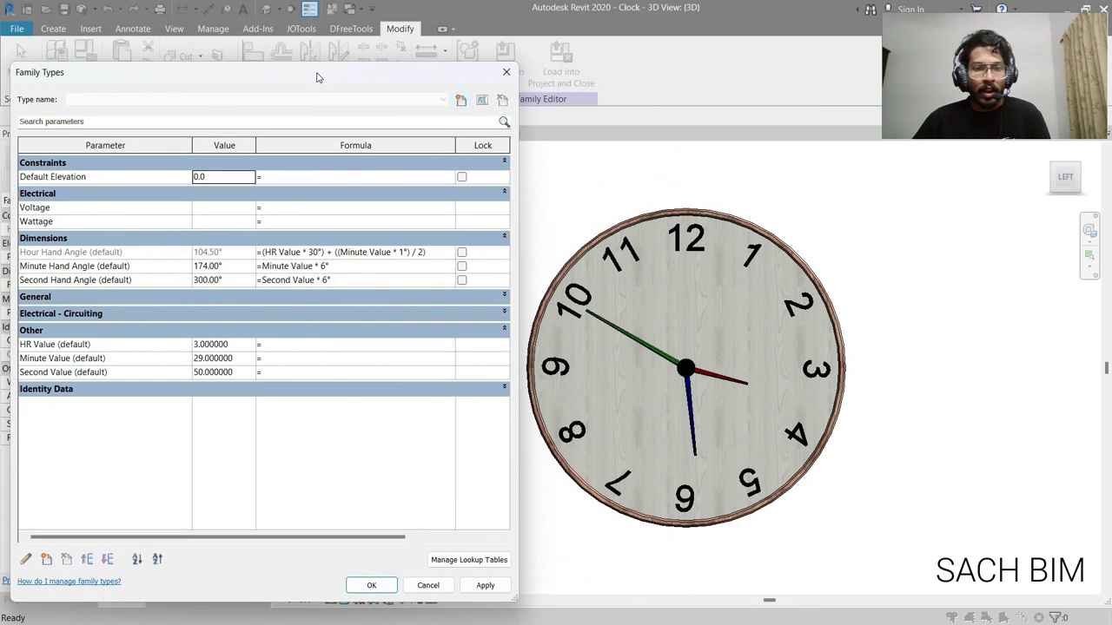
click(240, 345)
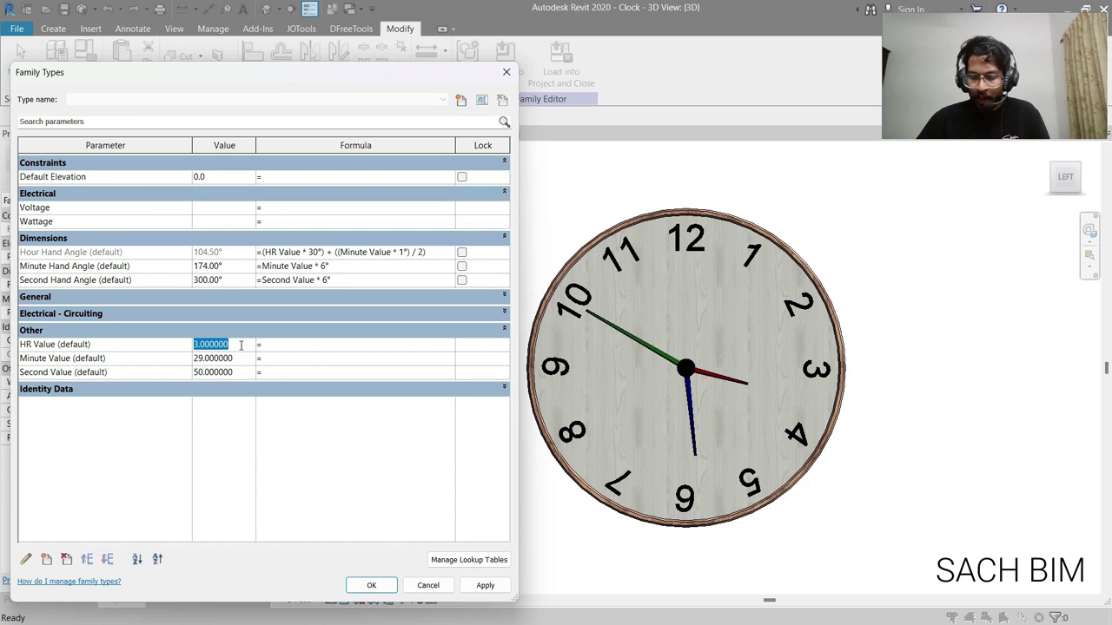
text(5)
click(241, 357)
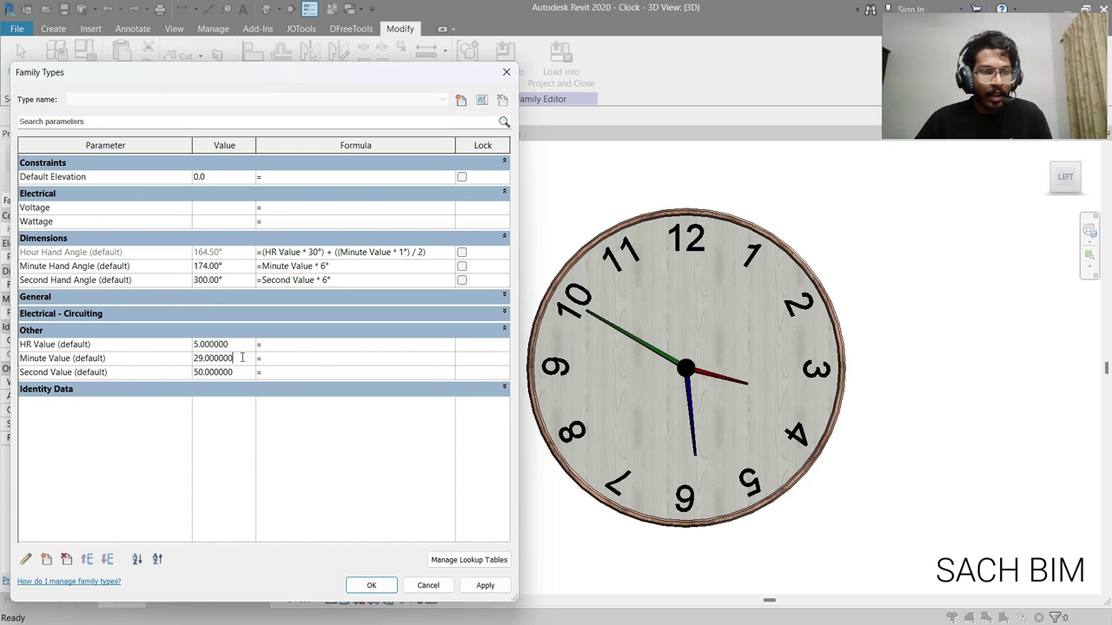
click(198, 358)
text(45)
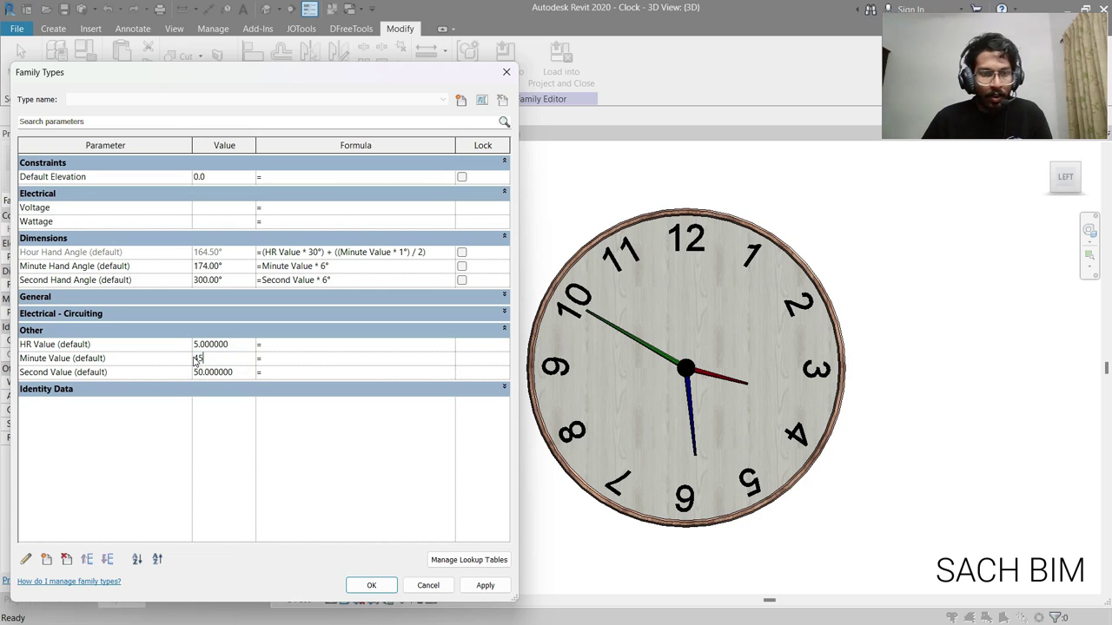
click(241, 373)
drag(233, 372, 203, 374)
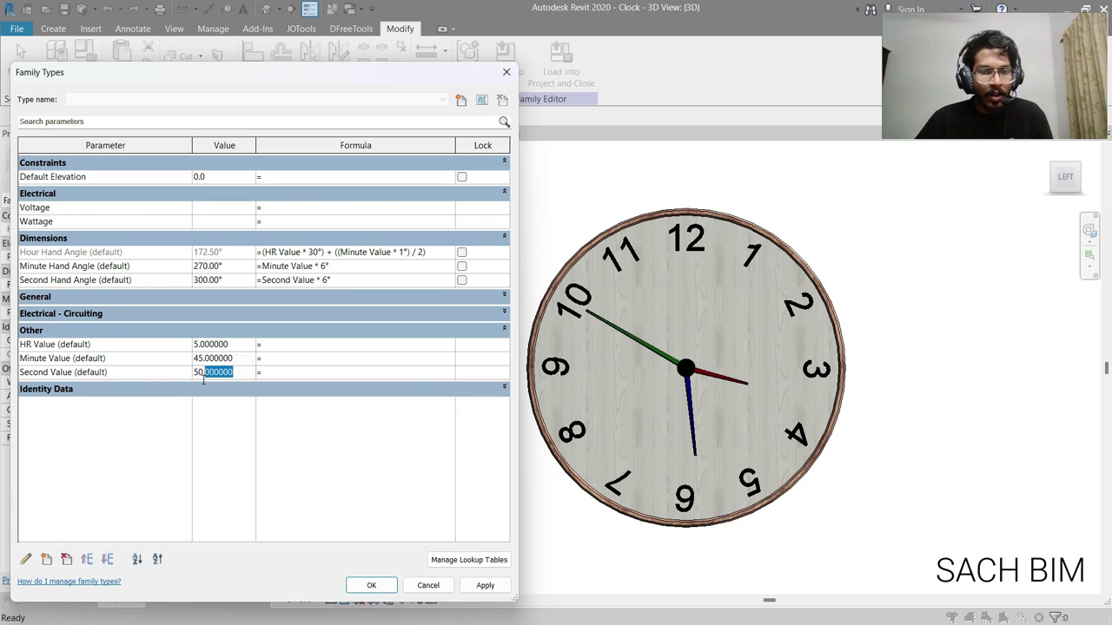
text(40)
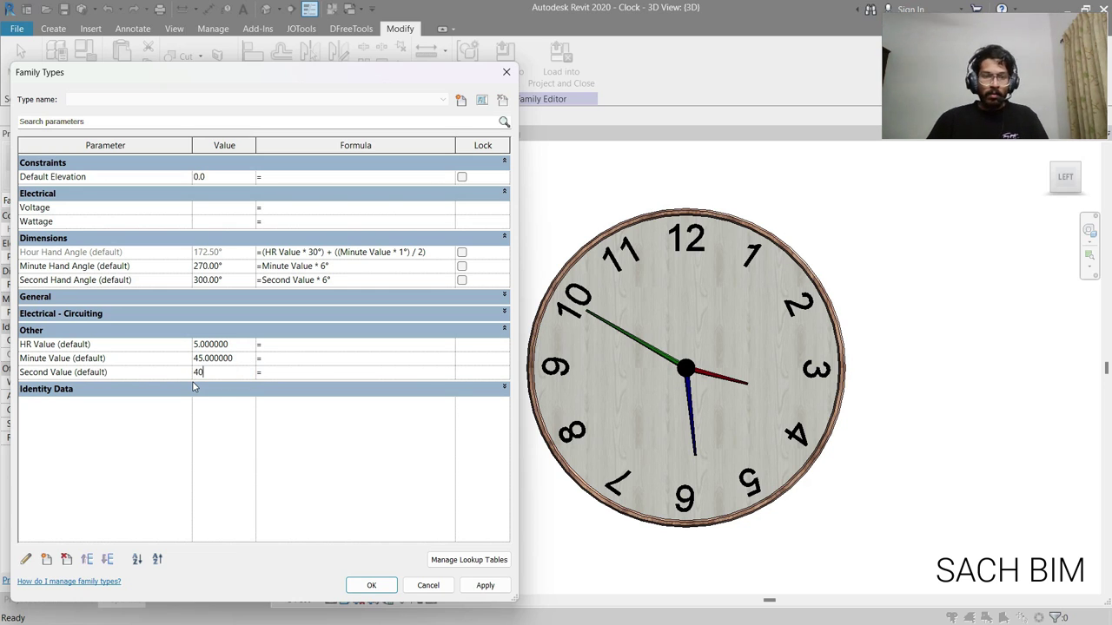
click(494, 587)
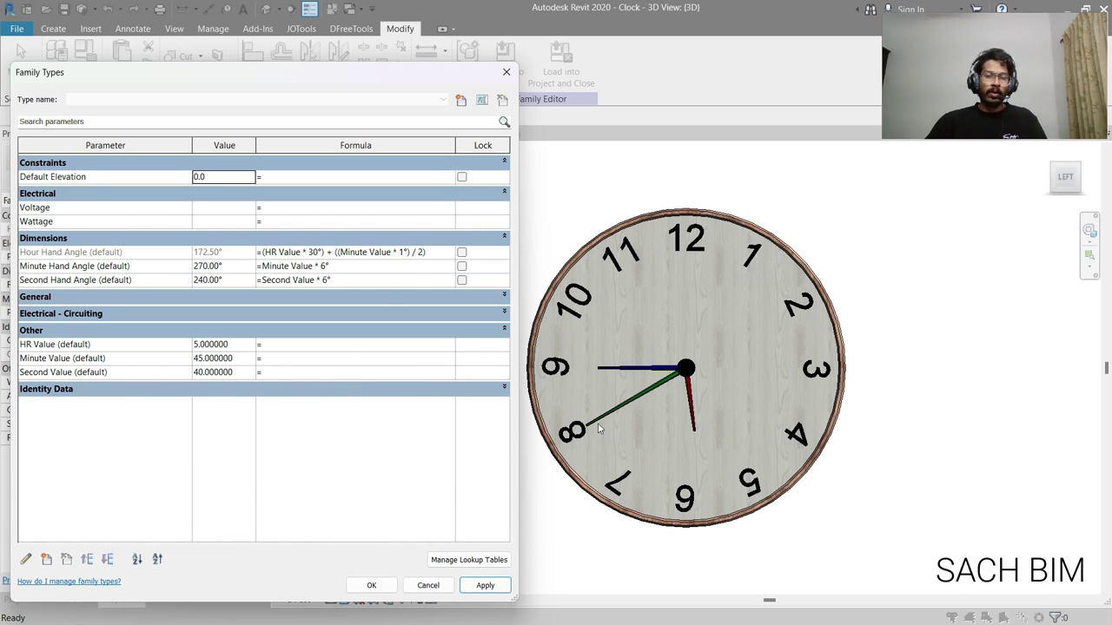
click(371, 585)
Step: Create a new project from a template with mechanical and electrical views instead of the Construction Template
click(16, 29)
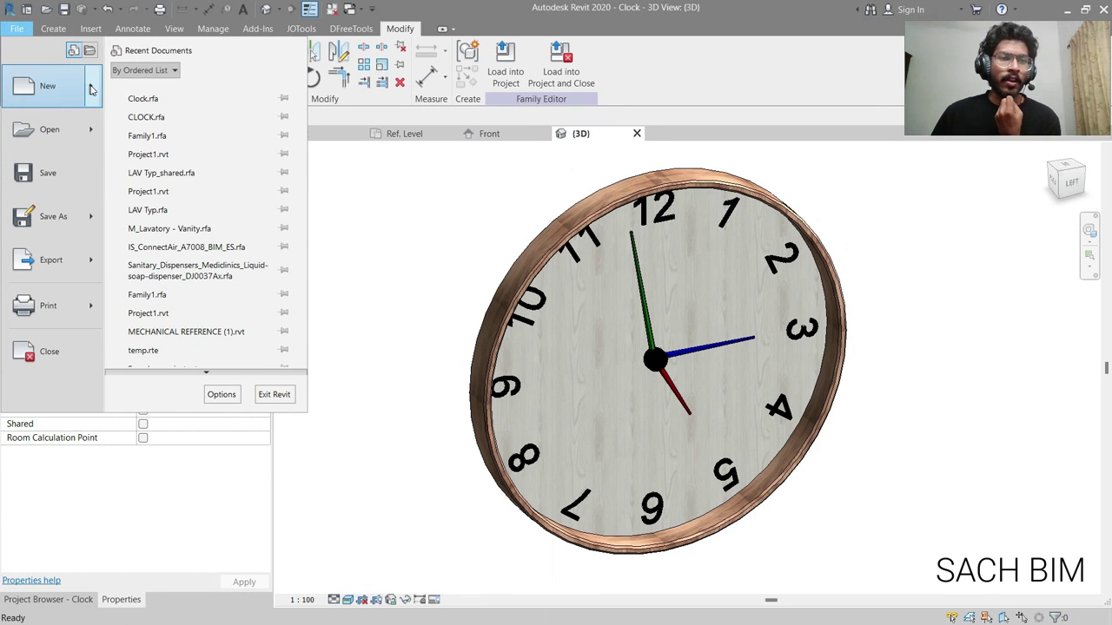
mouse_move(87, 87)
click(169, 96)
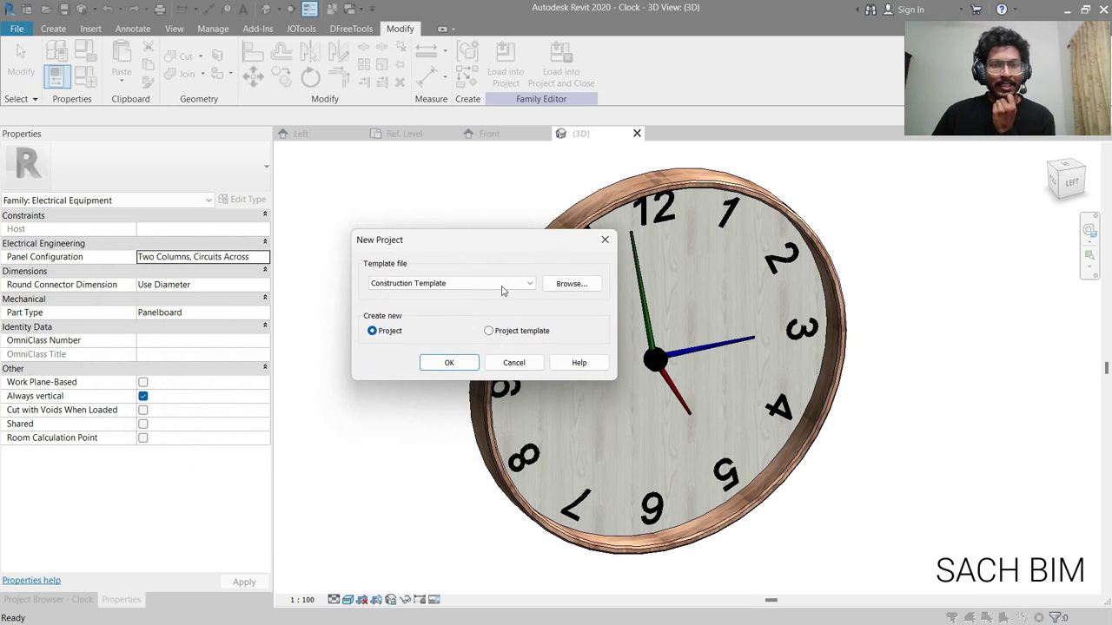
click(494, 283)
click(458, 342)
click(450, 362)
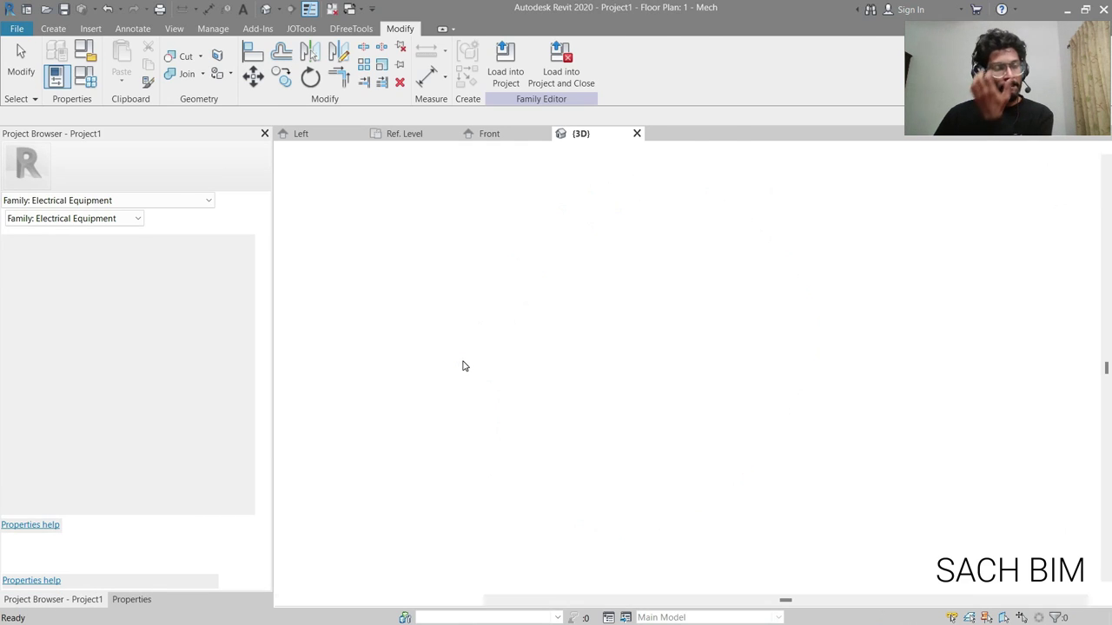
Step: Draw a straight horizontal wall about 24800 mm long between the elevation markers in the 1 - Mech floor plan
click(575, 379)
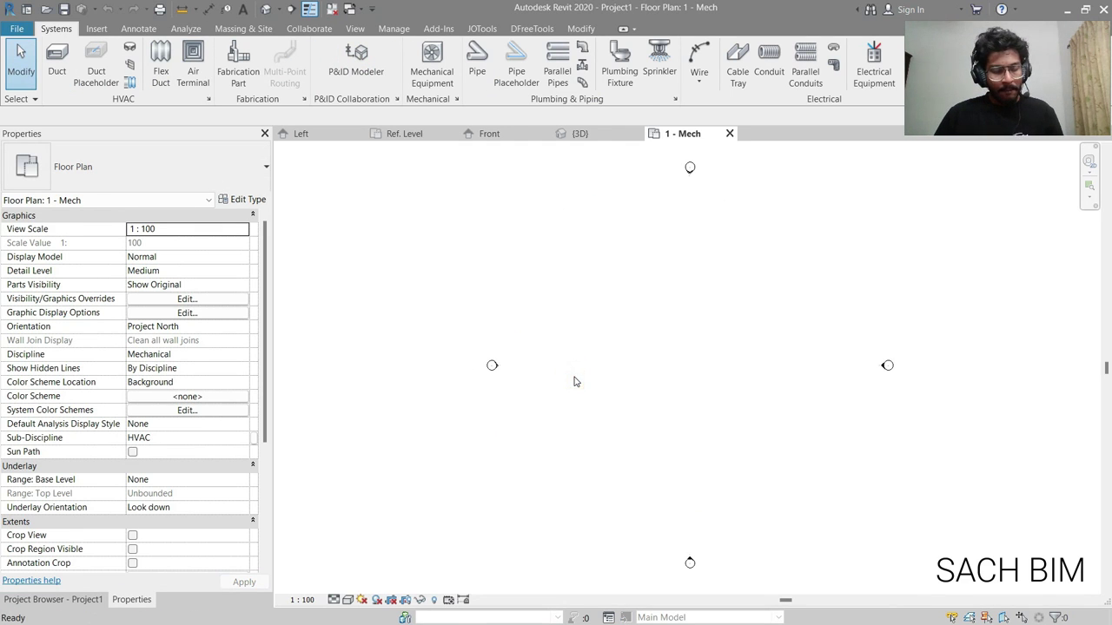
key(w)
key(a)
click(574, 361)
click(766, 360)
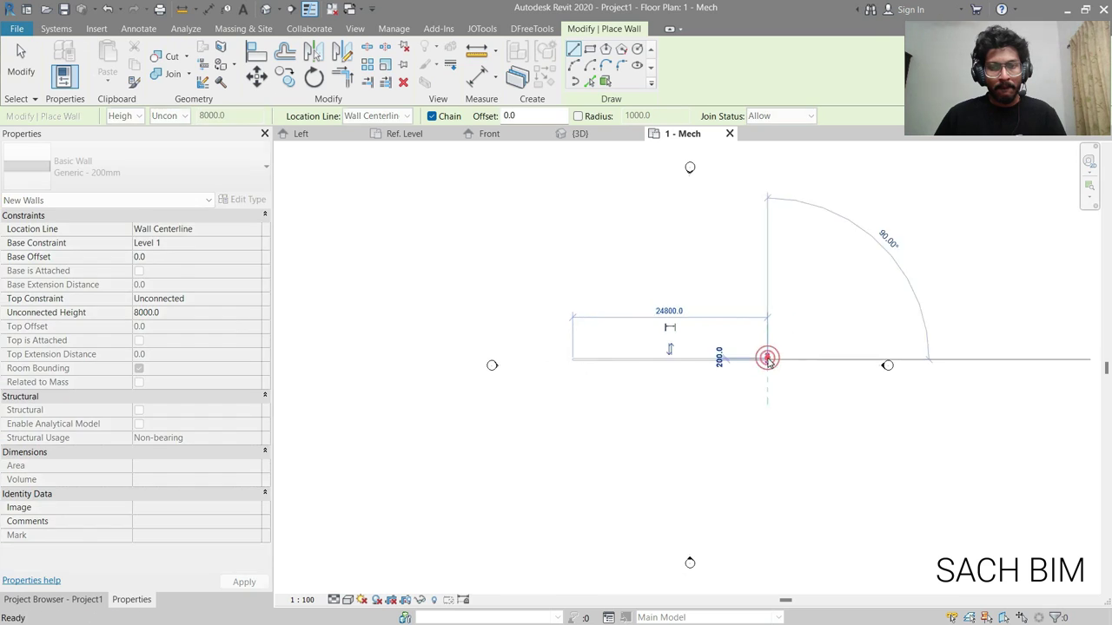
key(Escape)
key(Escape)
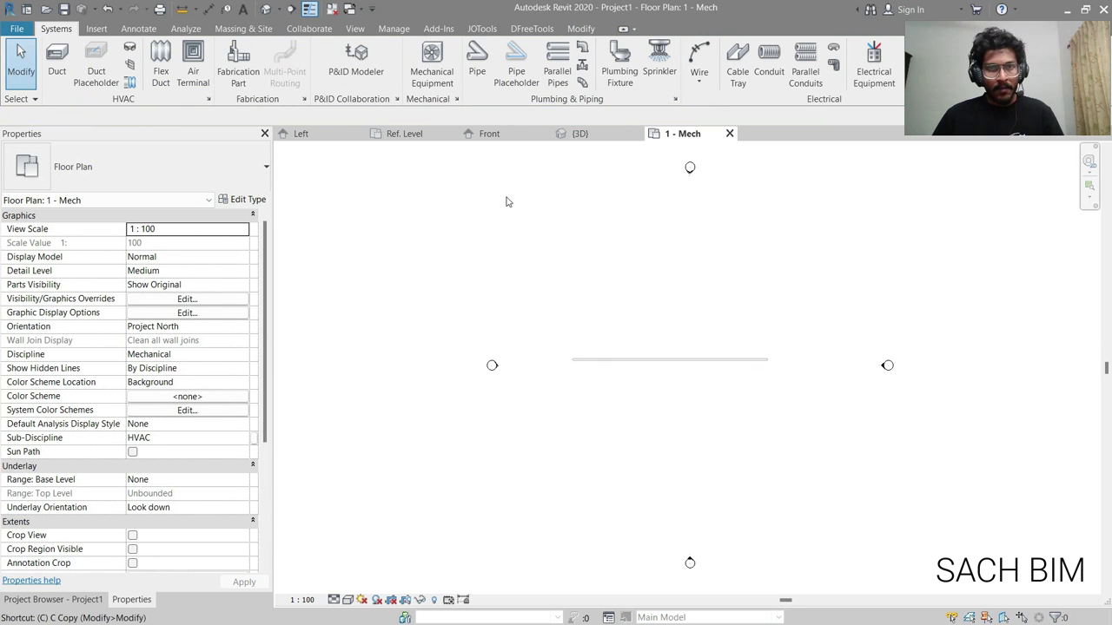
Step: Return to the Clock family, load it into the project and place one instance on the wall's lower face near its start
key(ctrl+Tab)
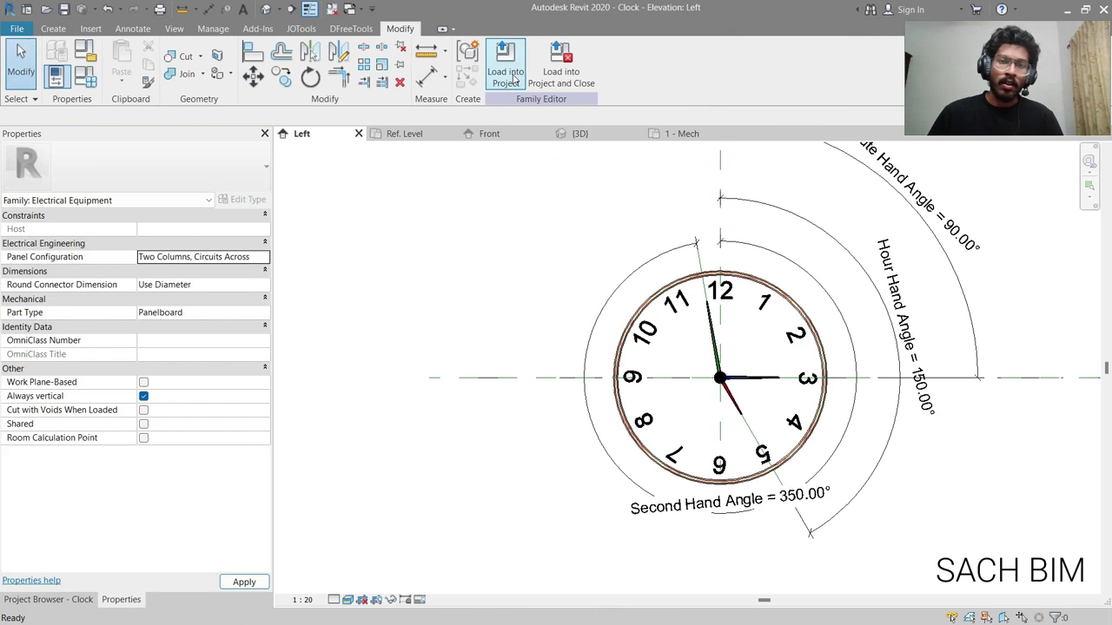
click(511, 76)
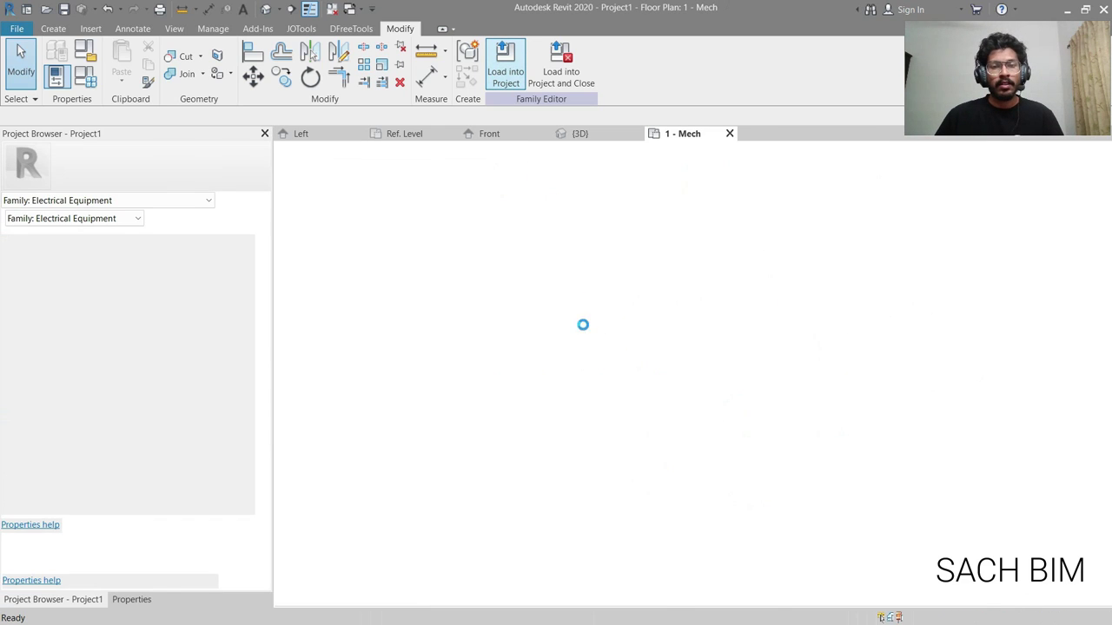
scroll(604, 381, up, 5)
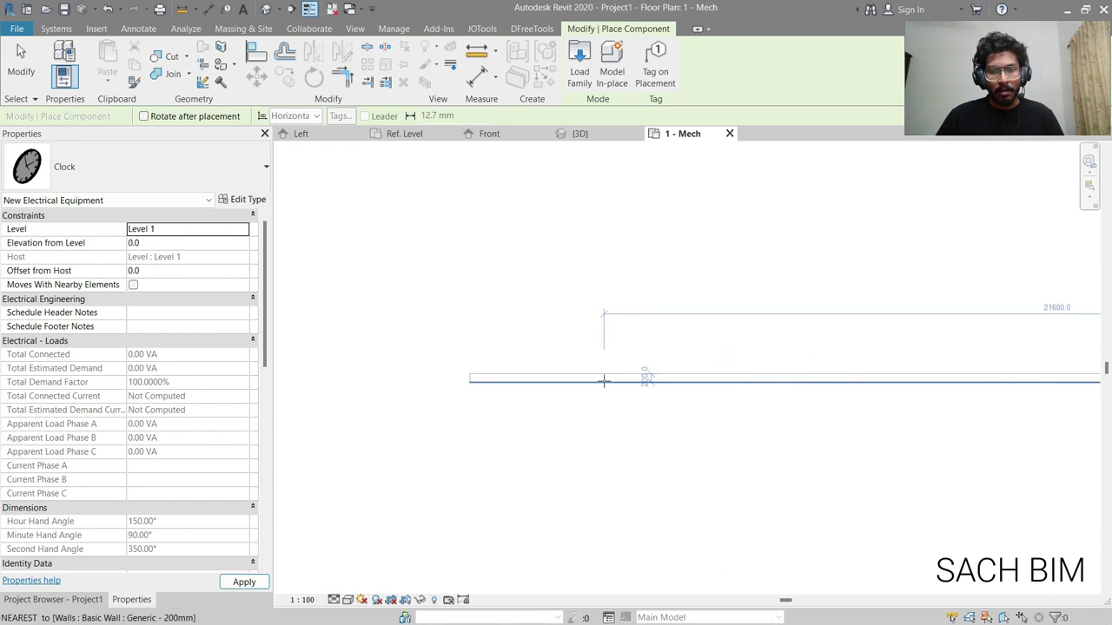
click(604, 380)
key(Escape)
key(Escape)
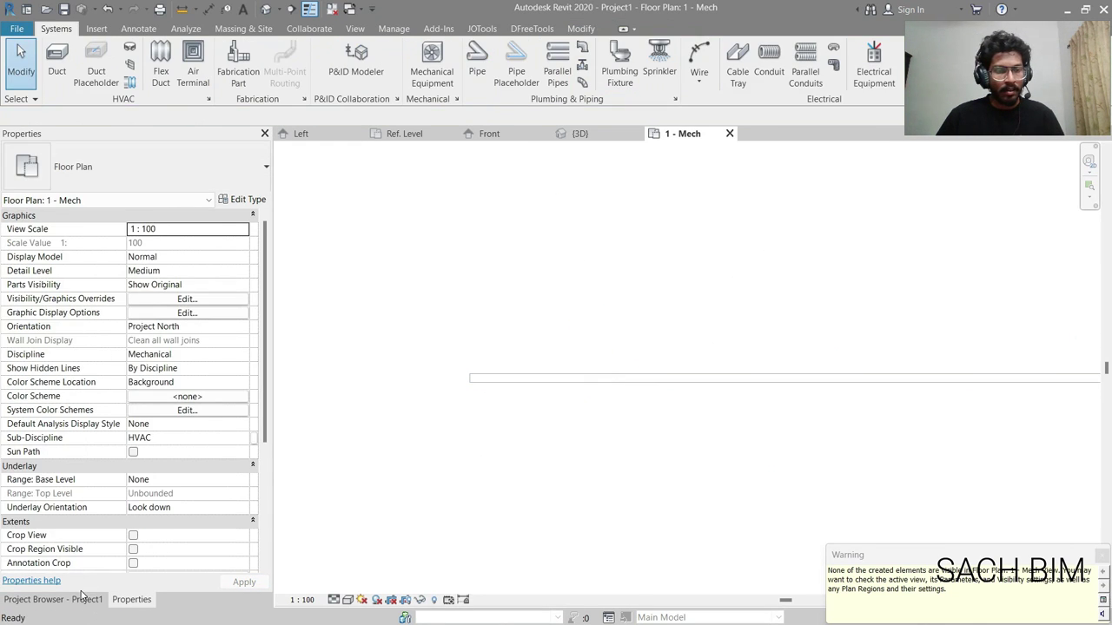
Step: Open the 1 - Lighting floor plan and adjust the placed clock's position relative to the wall
click(82, 600)
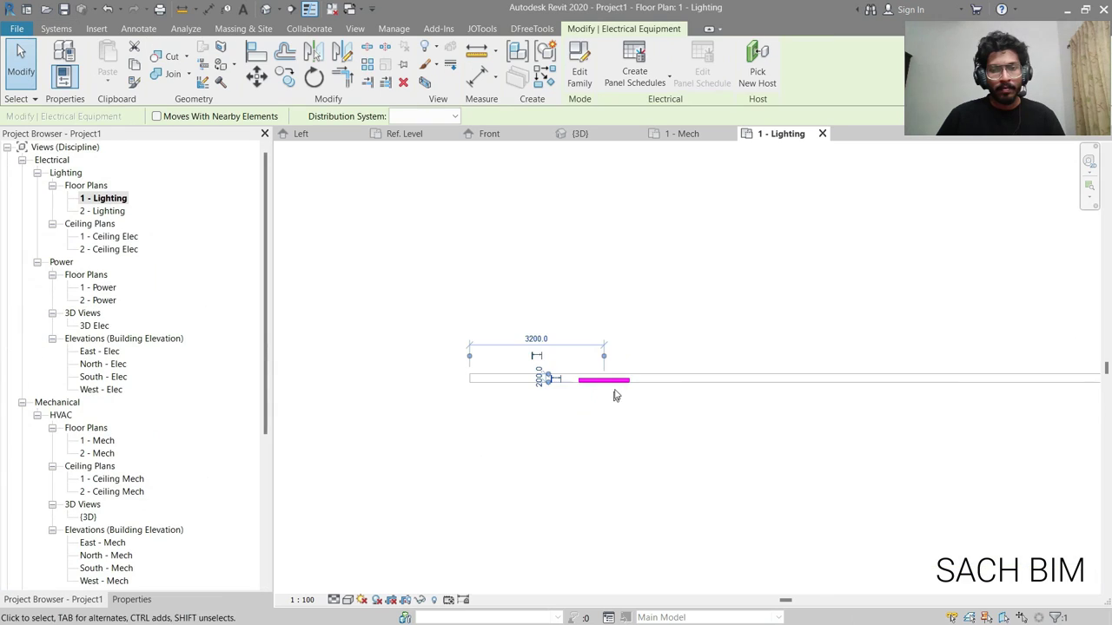
scroll(615, 395, up, 3)
key(Escape)
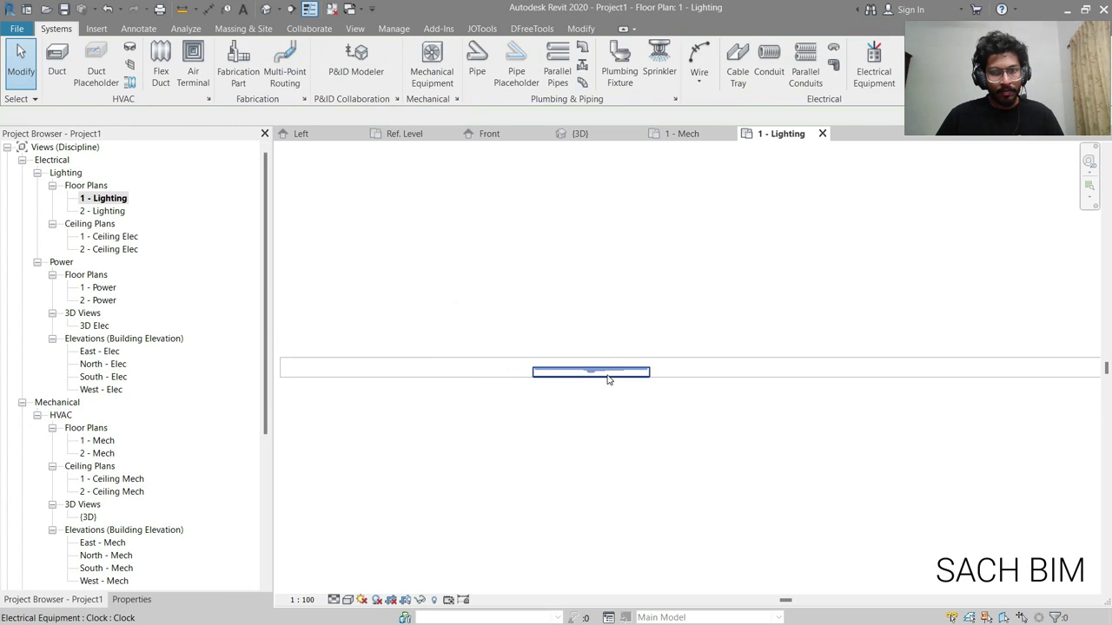
click(607, 376)
drag(608, 375, 612, 353)
key(Escape)
drag(653, 409, 564, 319)
Step: Open the project's 3D view and copy the clock horizontally along the brick wall to place a second one beside it
key(3)
key(d)
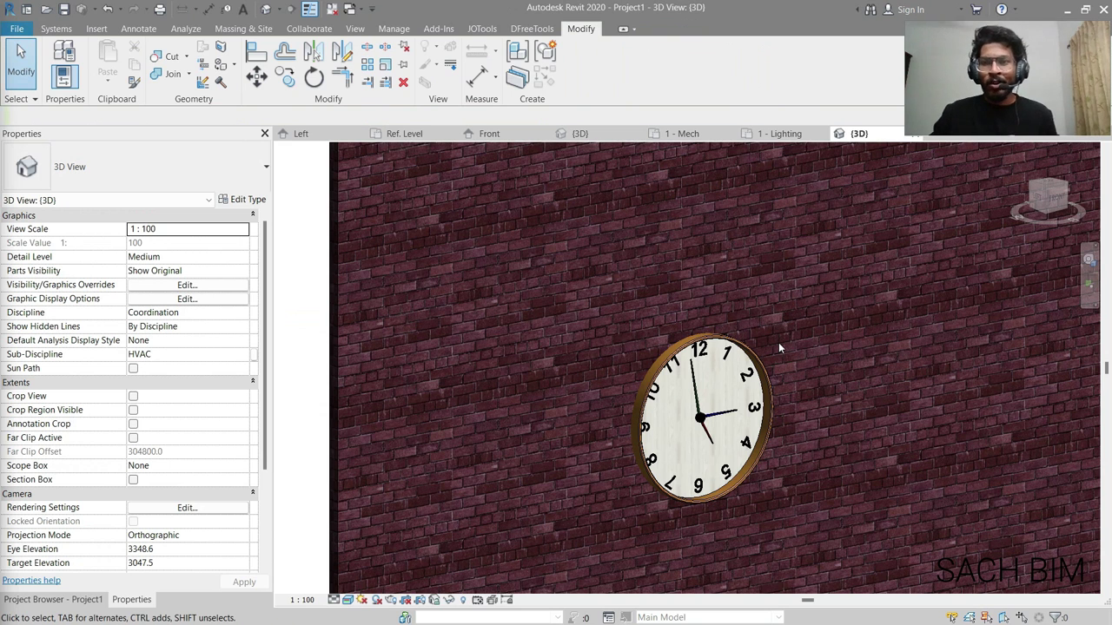
scroll(737, 410, down, 2)
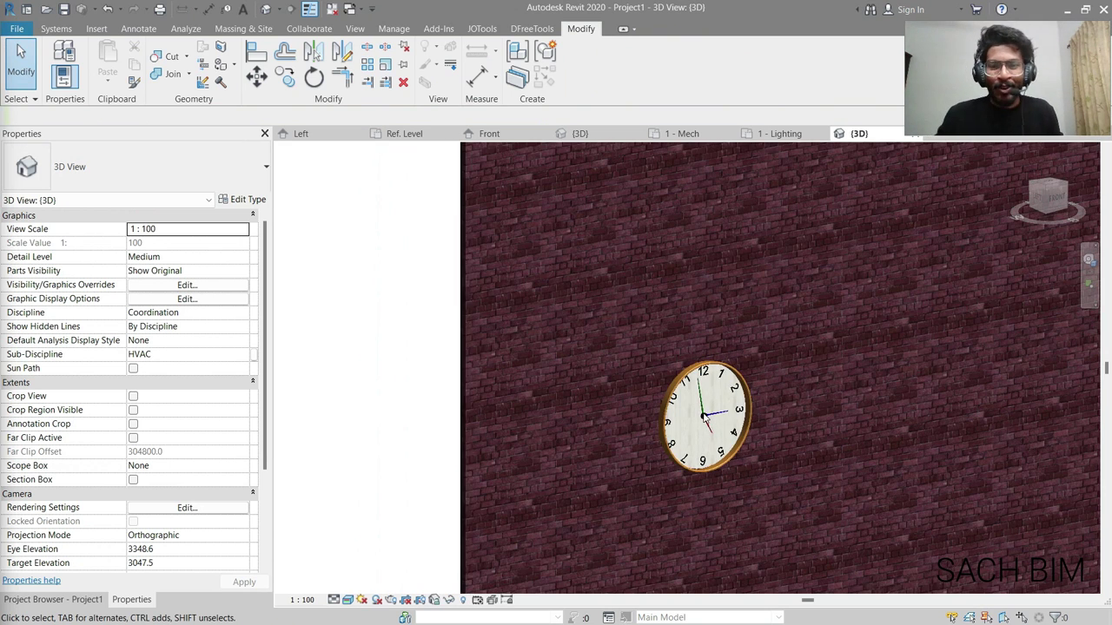
click(740, 404)
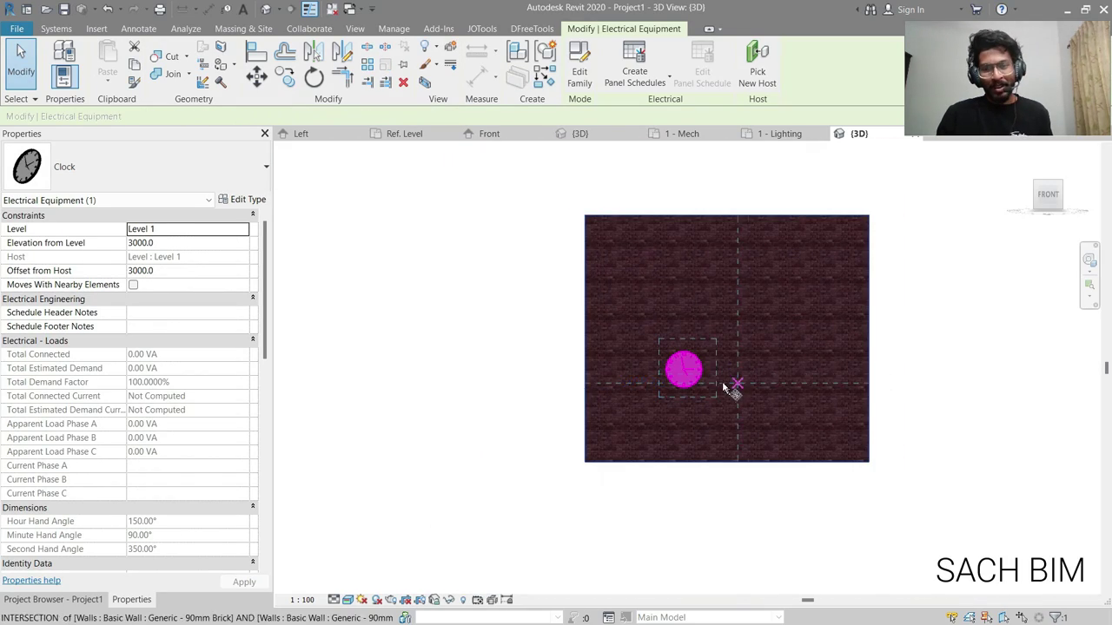
key(c)
key(o)
click(695, 383)
click(764, 384)
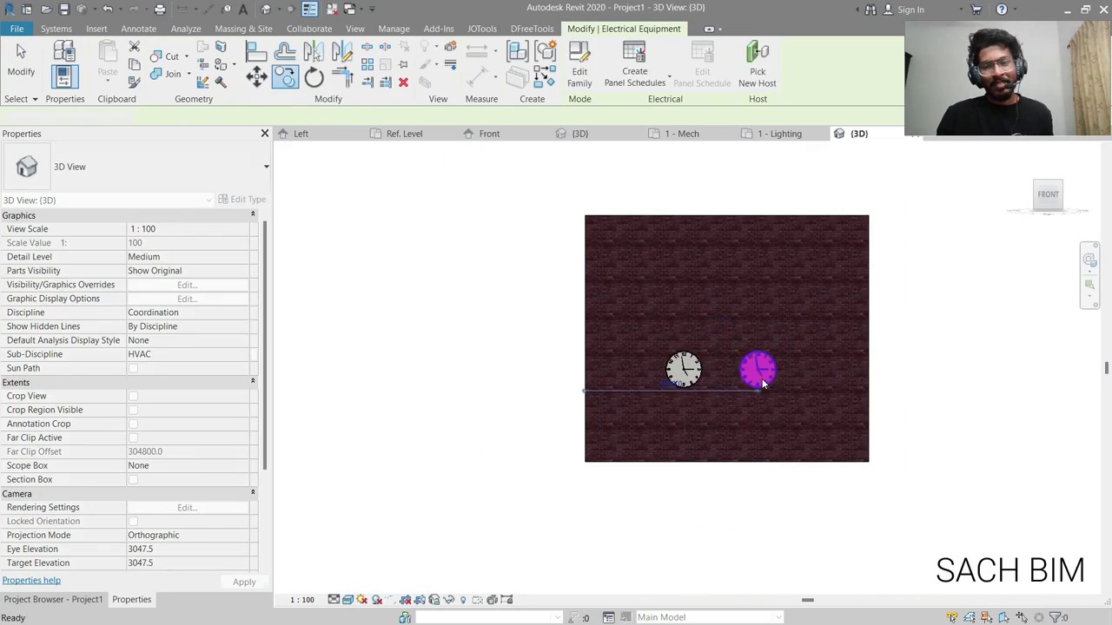
key(Escape)
Step: Set the original clock's HR Value to 2 and Minute Value to 5 in its instance properties and apply the change
scroll(721, 382, up, 4)
shift+middle_drag(640, 385, 595, 368)
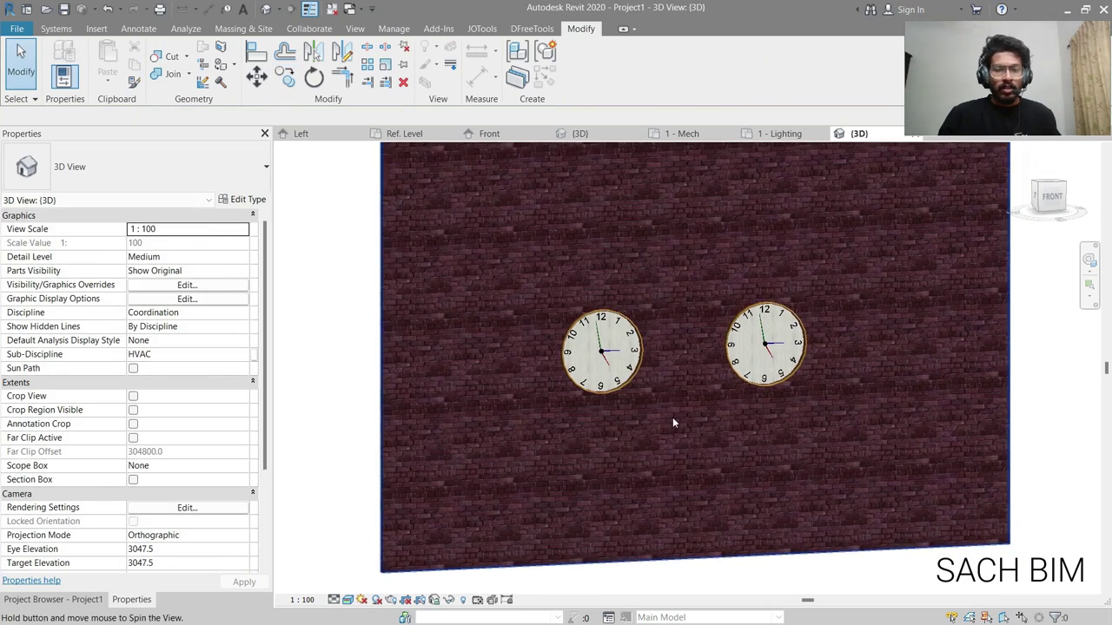
scroll(606, 390, up, 2)
click(606, 388)
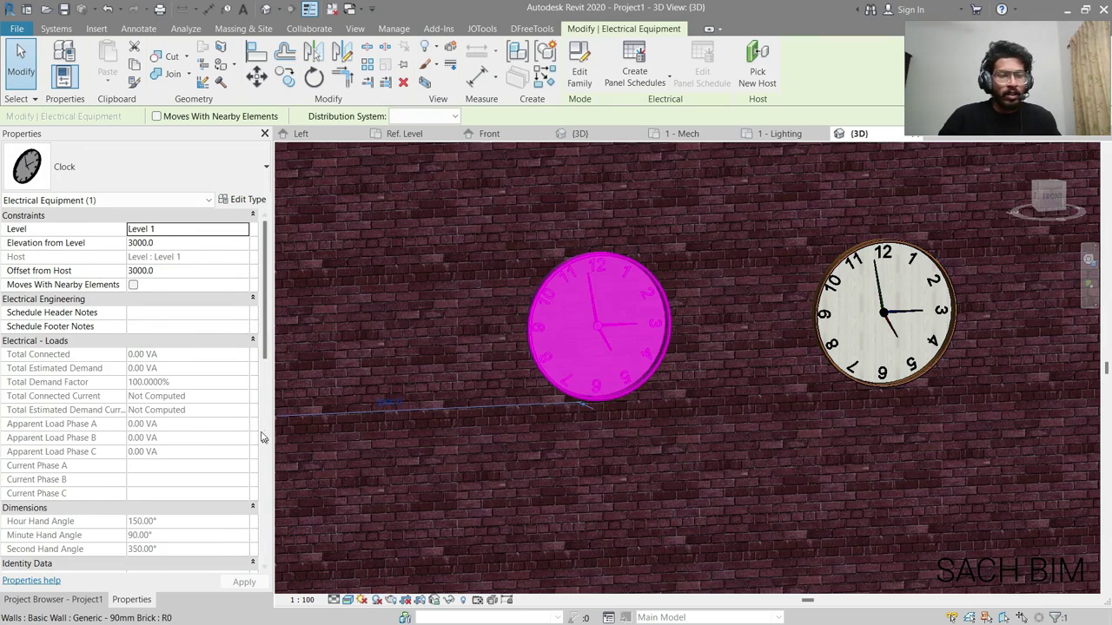
scroll(136, 347, down, 10)
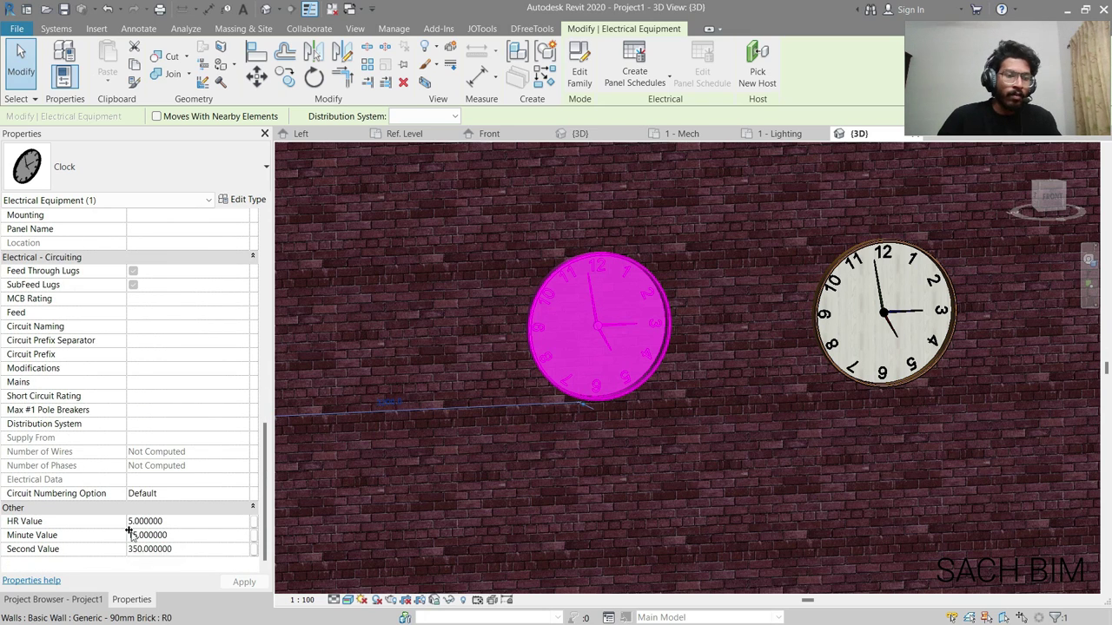
click(187, 524)
scroll(115, 574, up, 8)
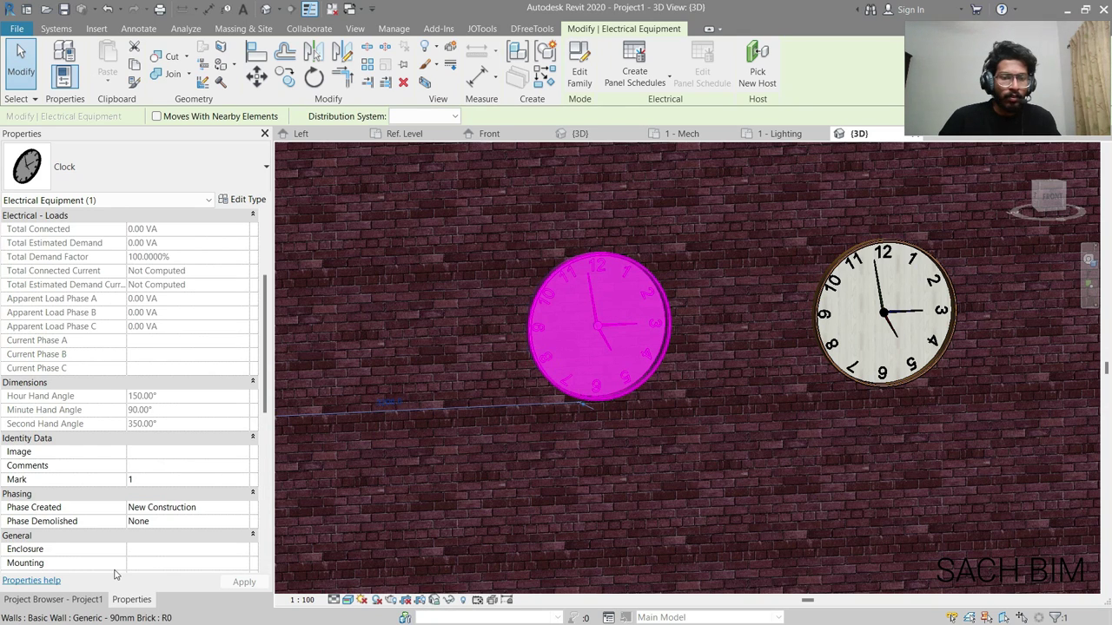
scroll(186, 534, down, 8)
click(197, 520)
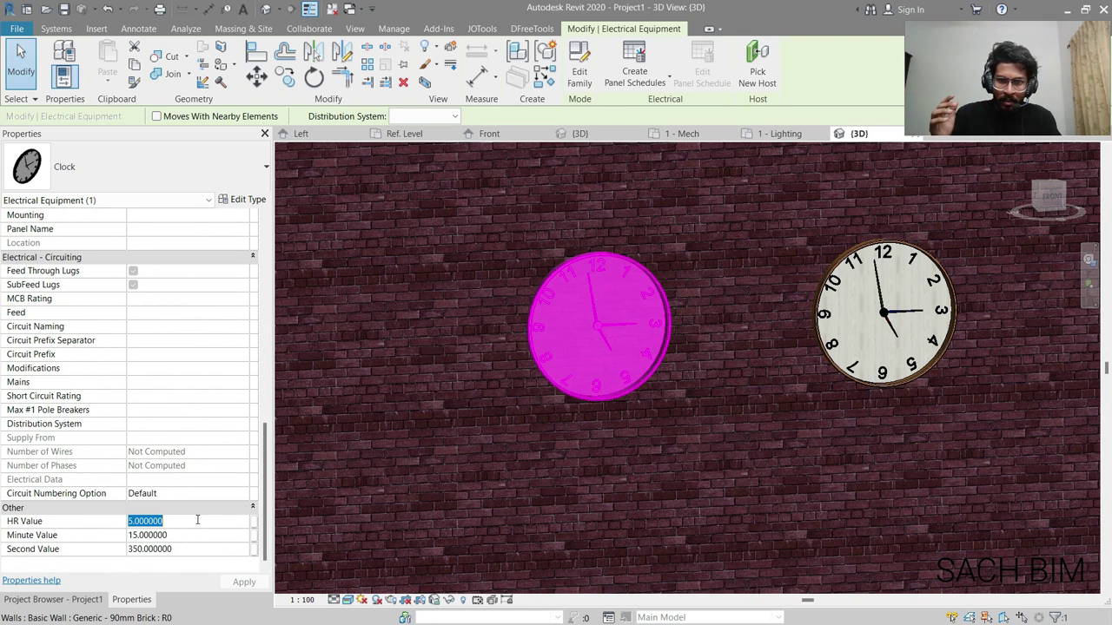
text(2)
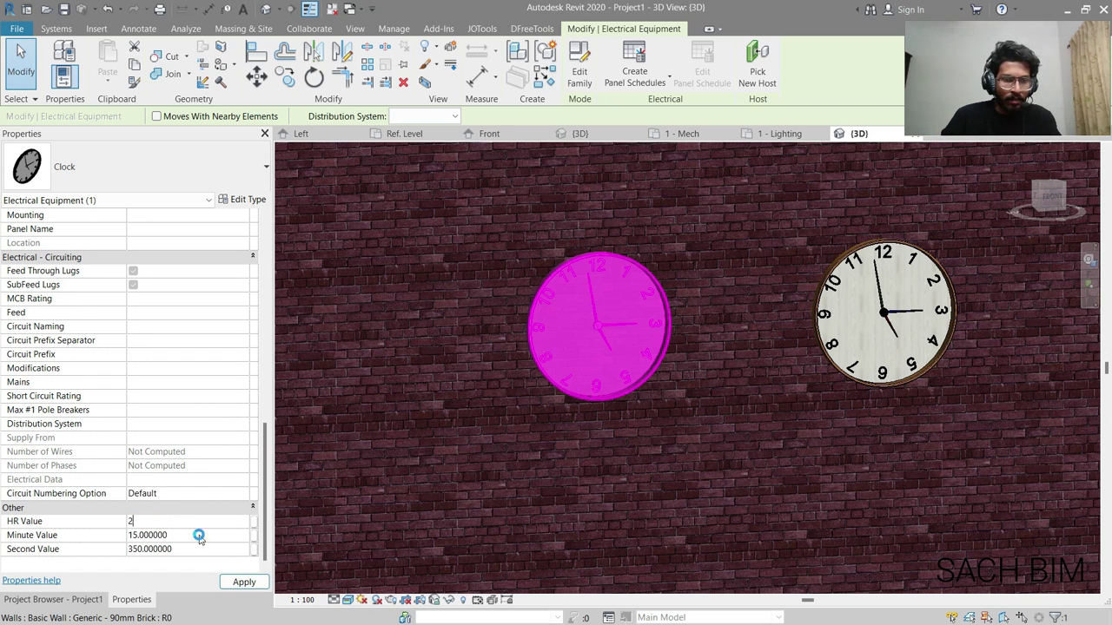
click(199, 535)
text(5)
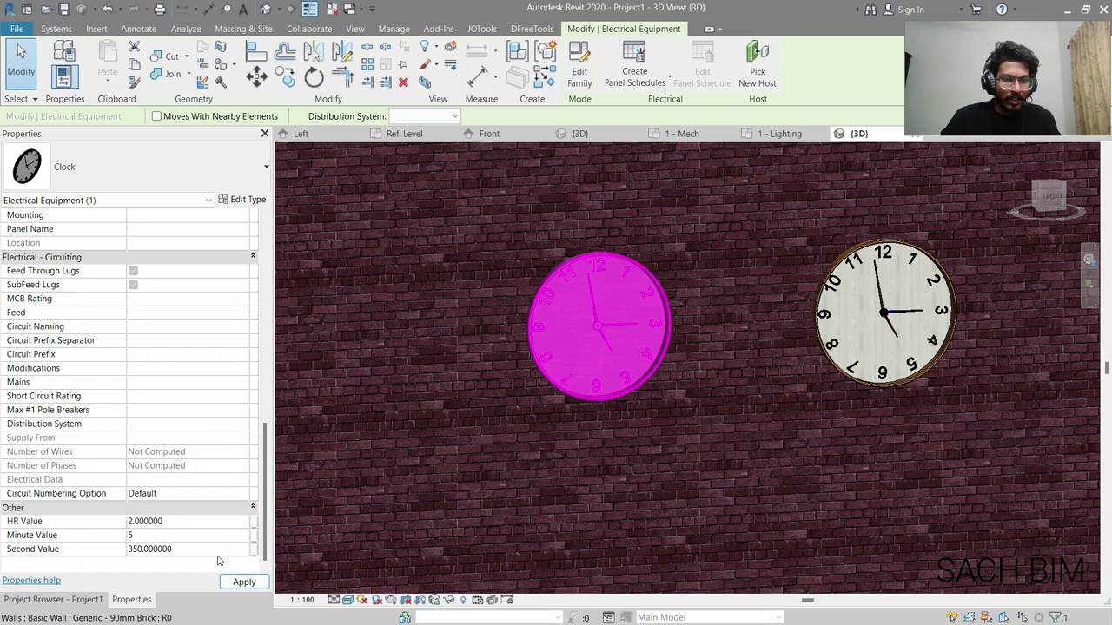
click(244, 582)
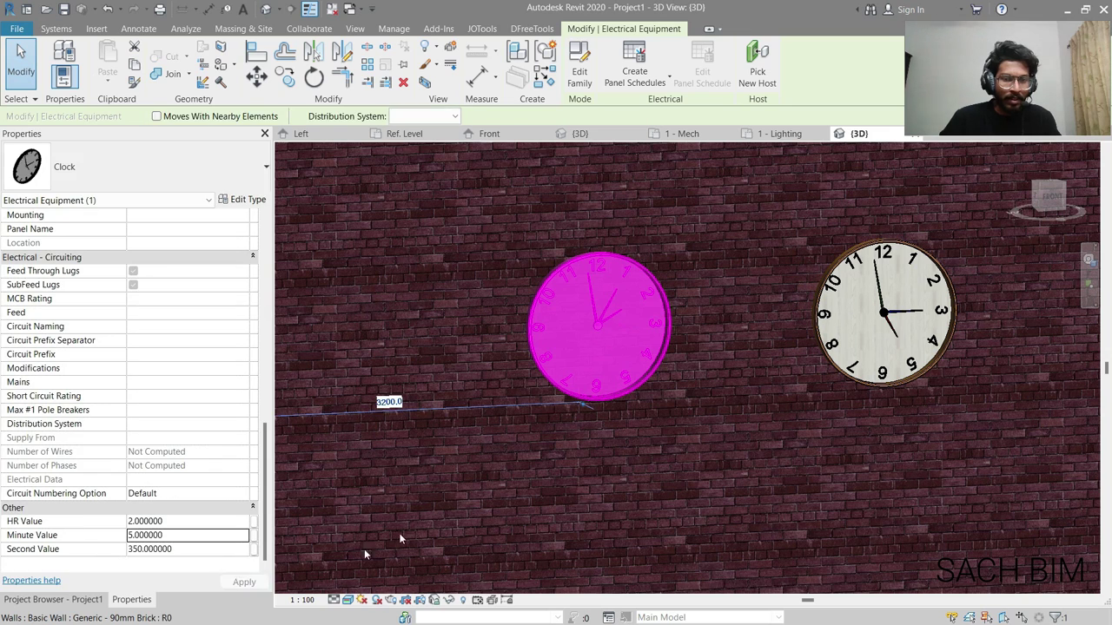
key(Escape)
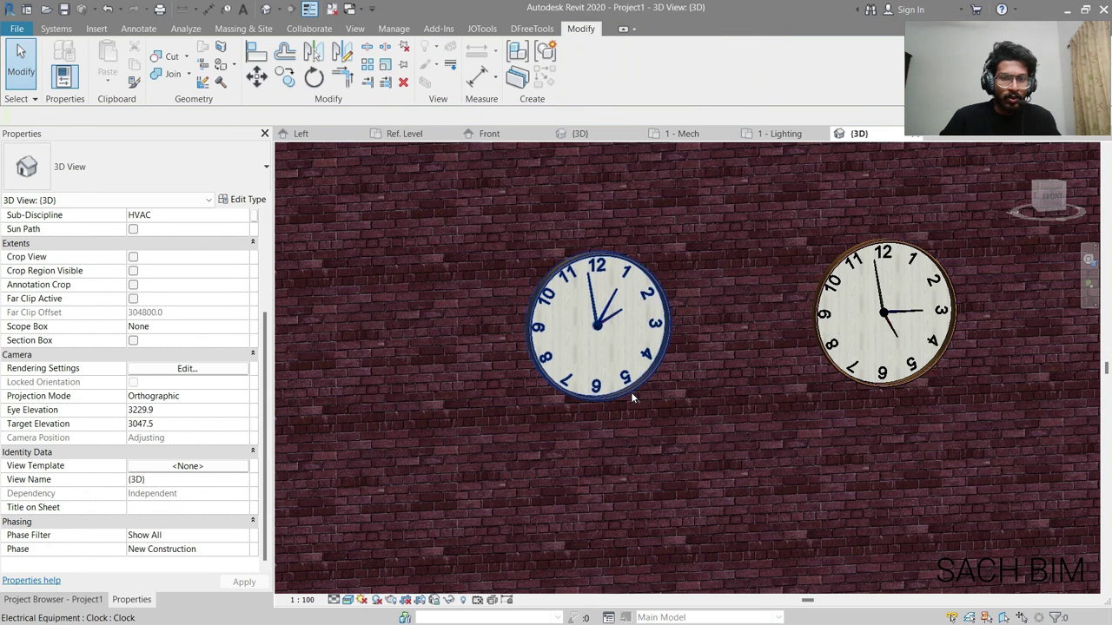
Step: Examine the edited clock's hand positions up close and compare them with its HR, Minute and Second Value properties
click(618, 393)
key(Escape)
scroll(626, 301, up, 5)
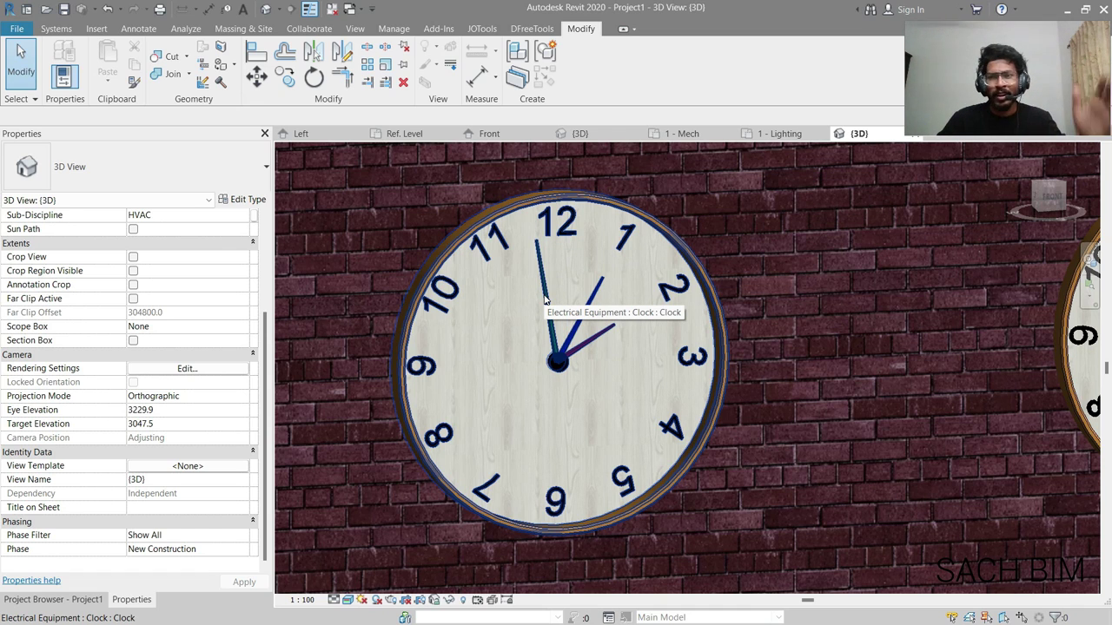
click(604, 390)
scroll(137, 547, down, 10)
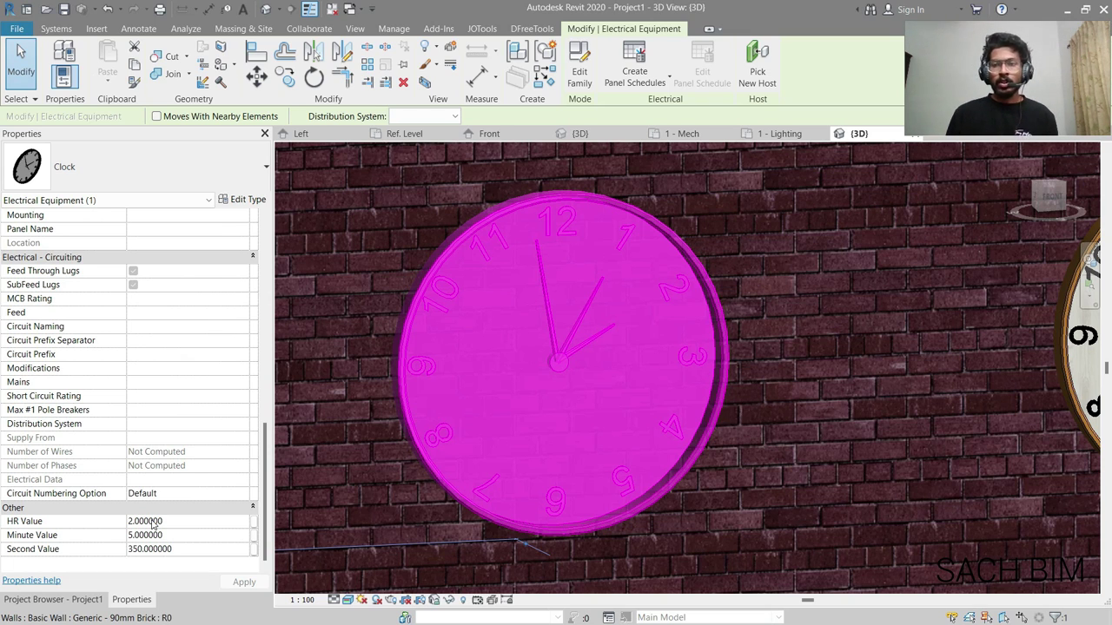
key(Escape)
scroll(732, 443, down, 4)
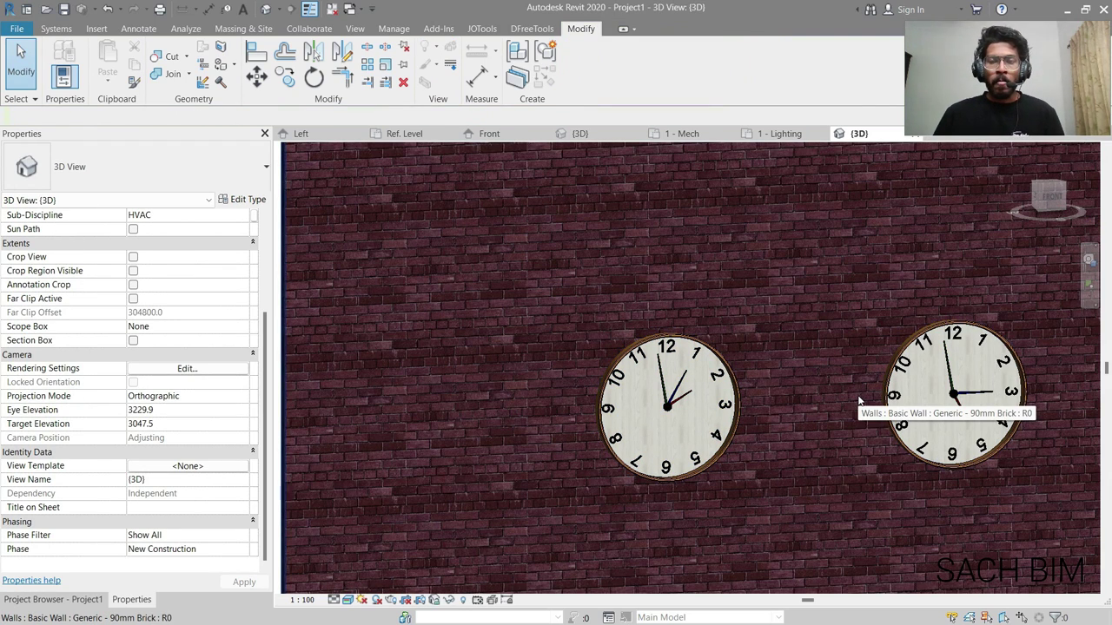
Step: Open Dynamo from the Revit project and place a DateTime.Now node in the graph workspace
click(395, 29)
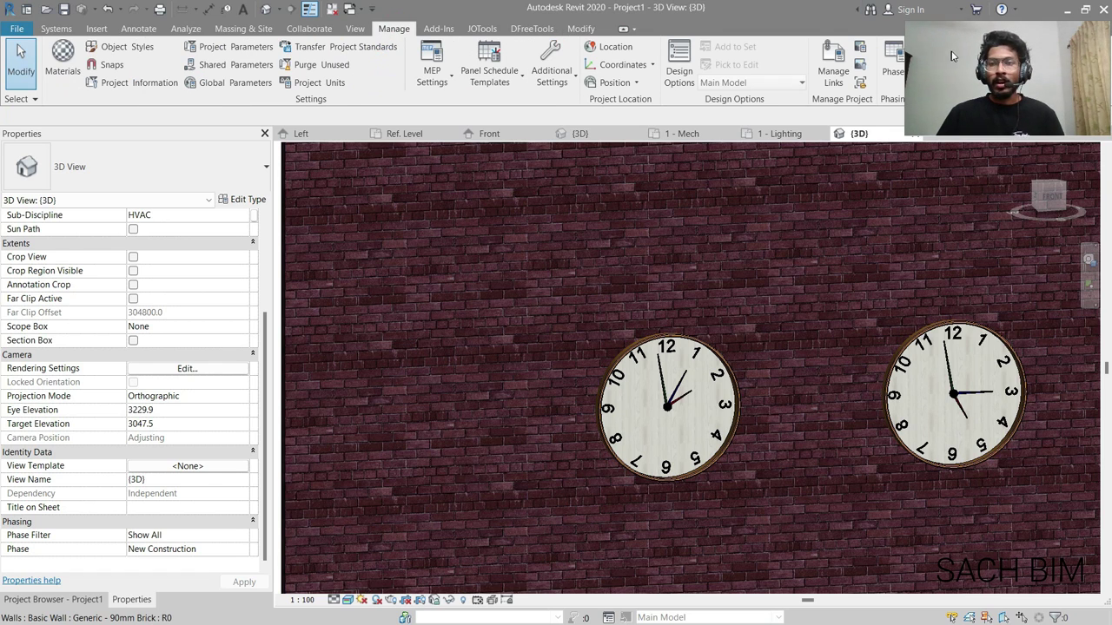
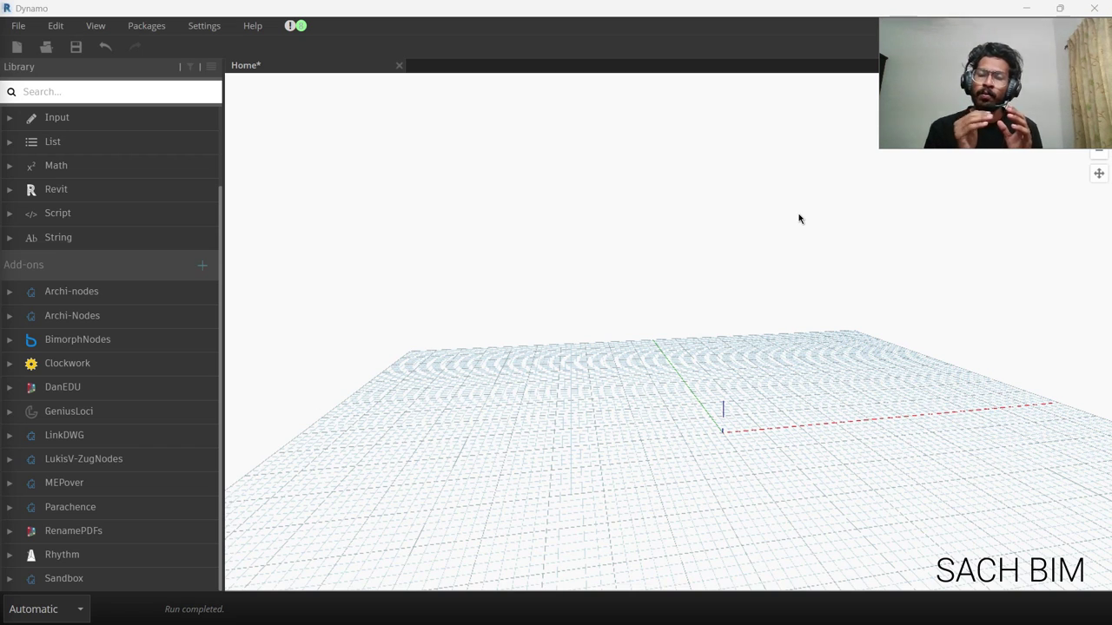
right_click(621, 348)
text(dig)
key(Escape)
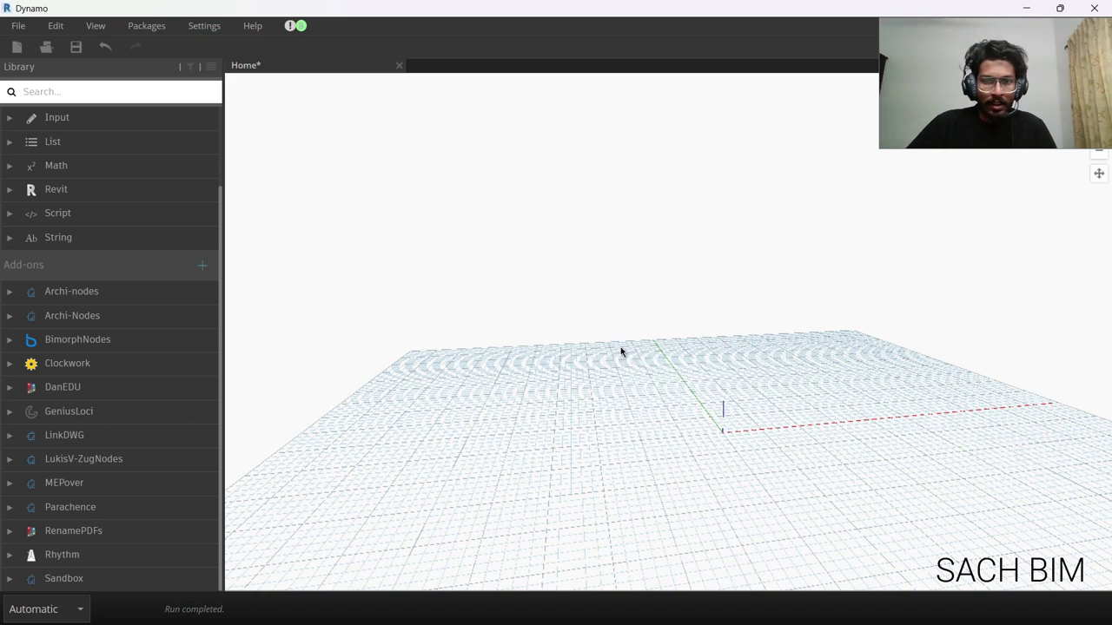
right_click(620, 348)
text(date)
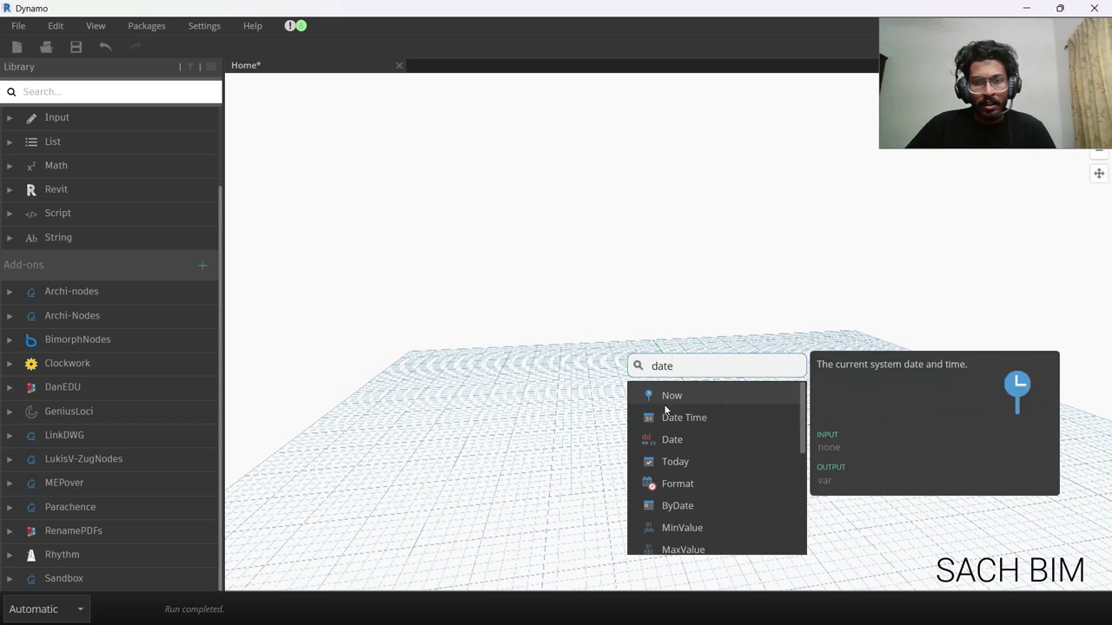
click(666, 395)
drag(703, 409, 469, 345)
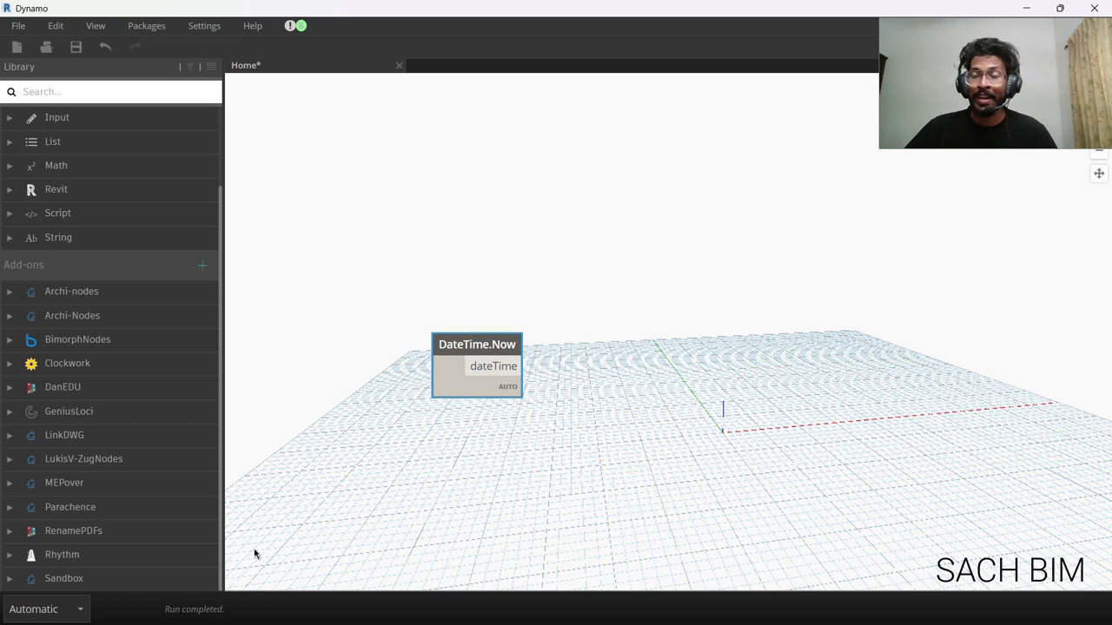
Step: Set the Dynamo graph's run mode to Manual
click(42, 612)
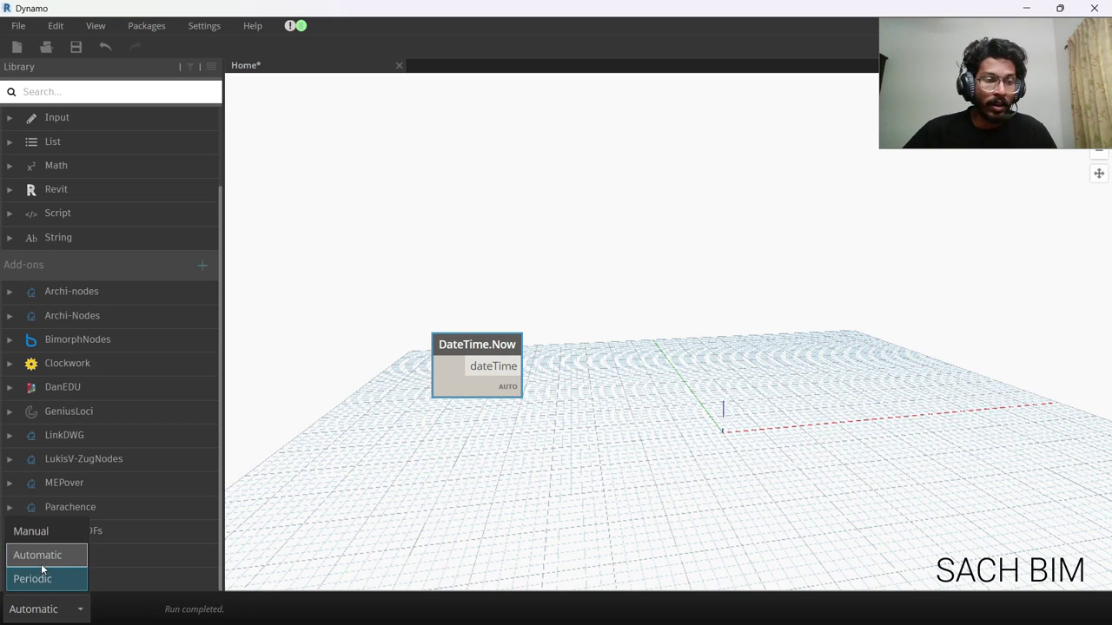
click(46, 534)
mouse_move(439, 379)
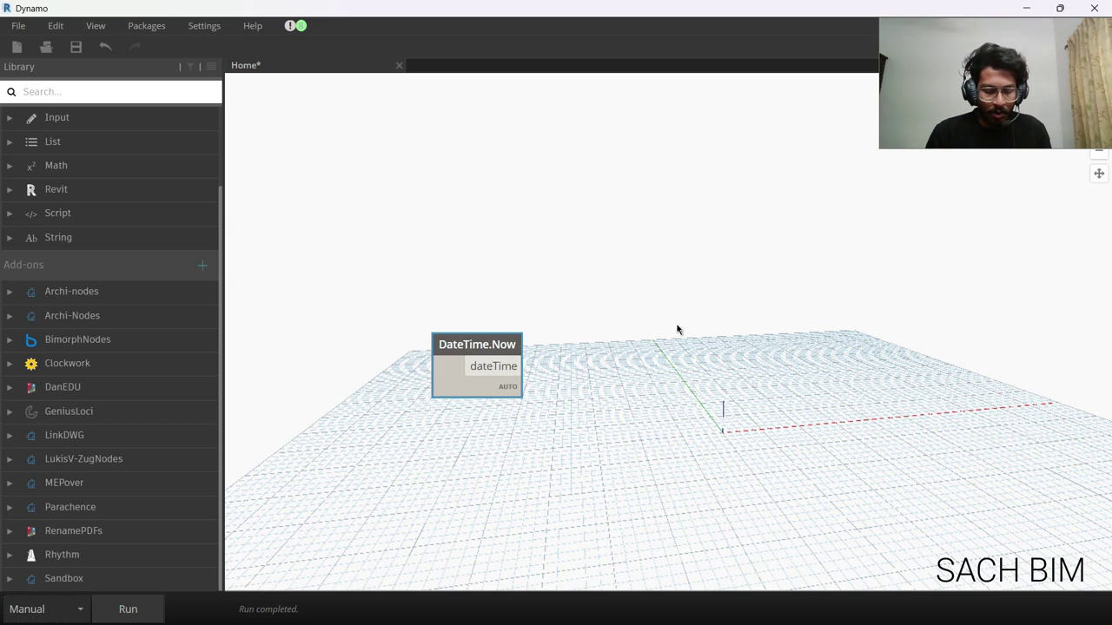
Step: Add a DateTime.Components node and place it beside the DateTime.Now node
right_click(688, 298)
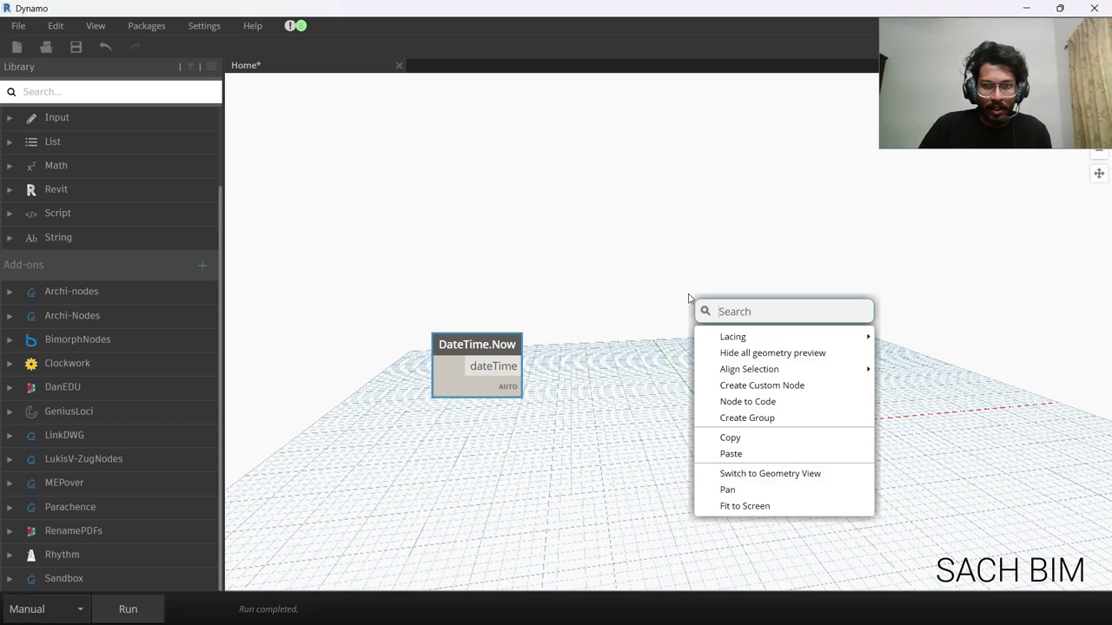
text(date)
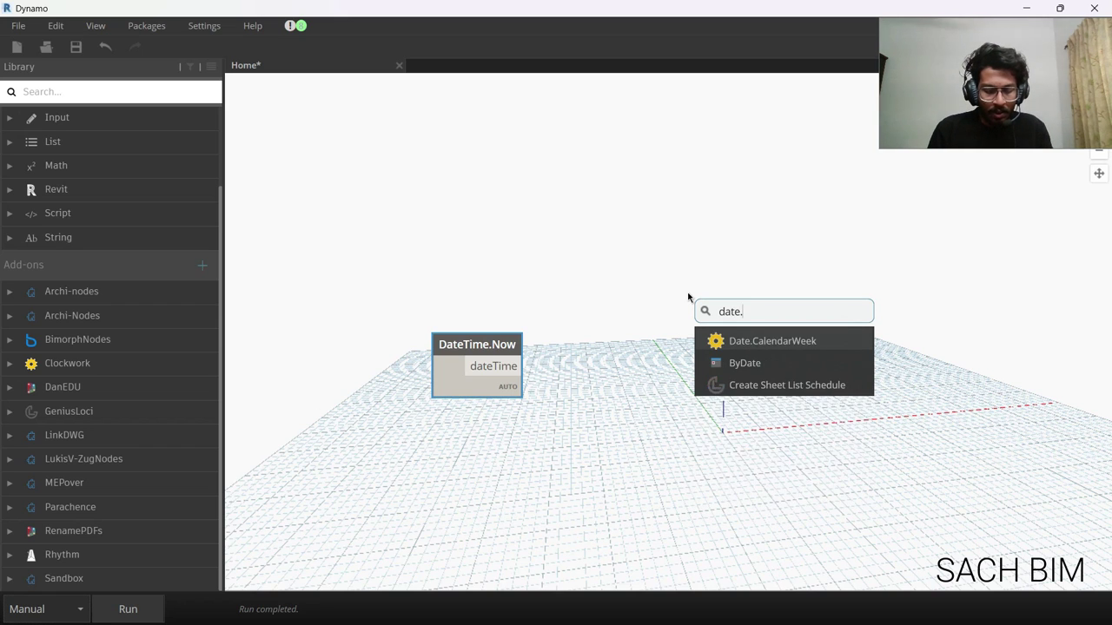
text(time.co)
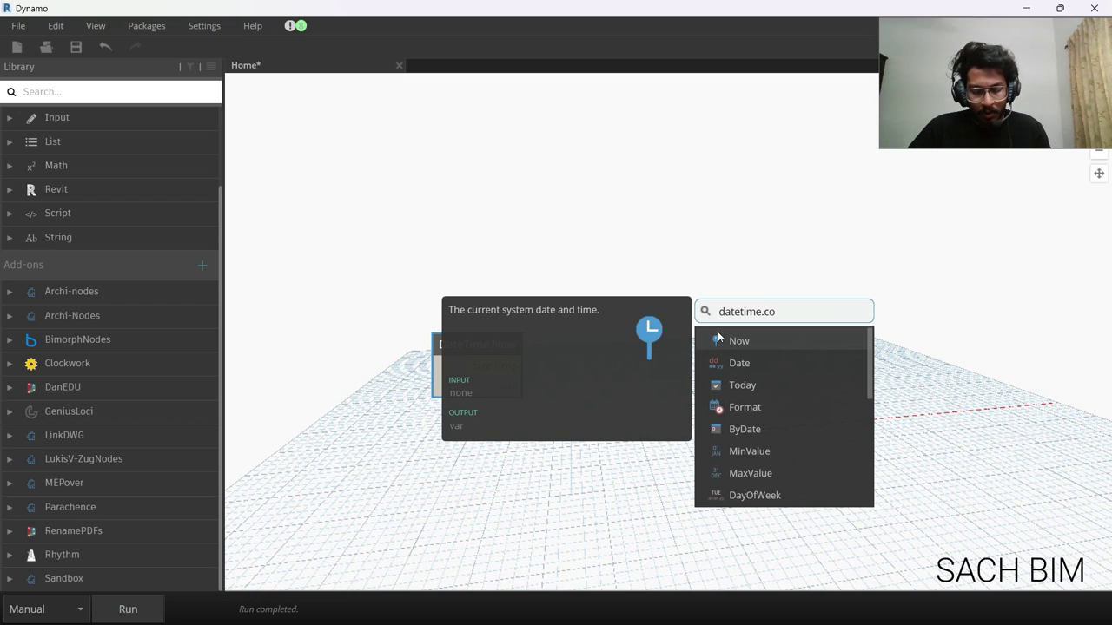
text(m)
click(757, 344)
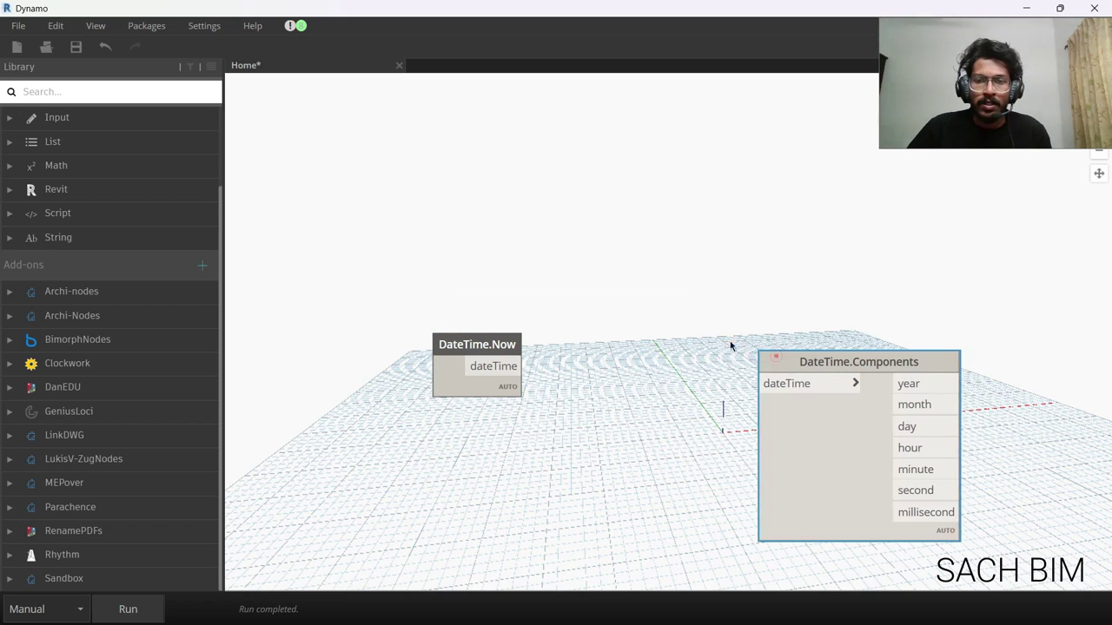
drag(774, 361, 682, 314)
mouse_move(682, 312)
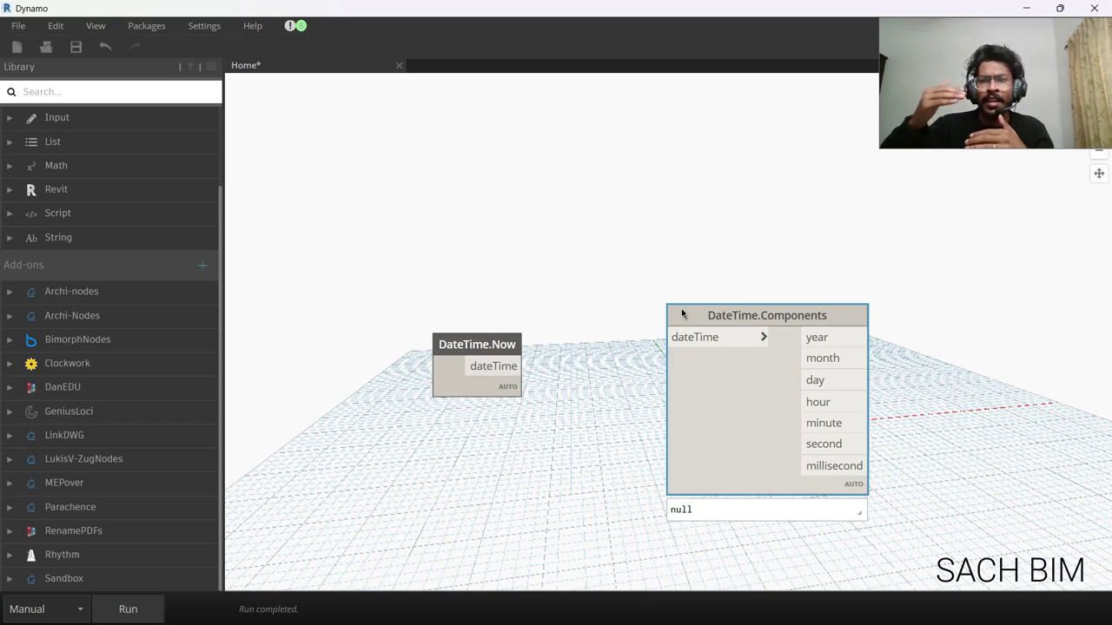
Step: Connect DateTime.Now's output to the dateTime input of DateTime.Components and run the graph to check its component values
click(512, 367)
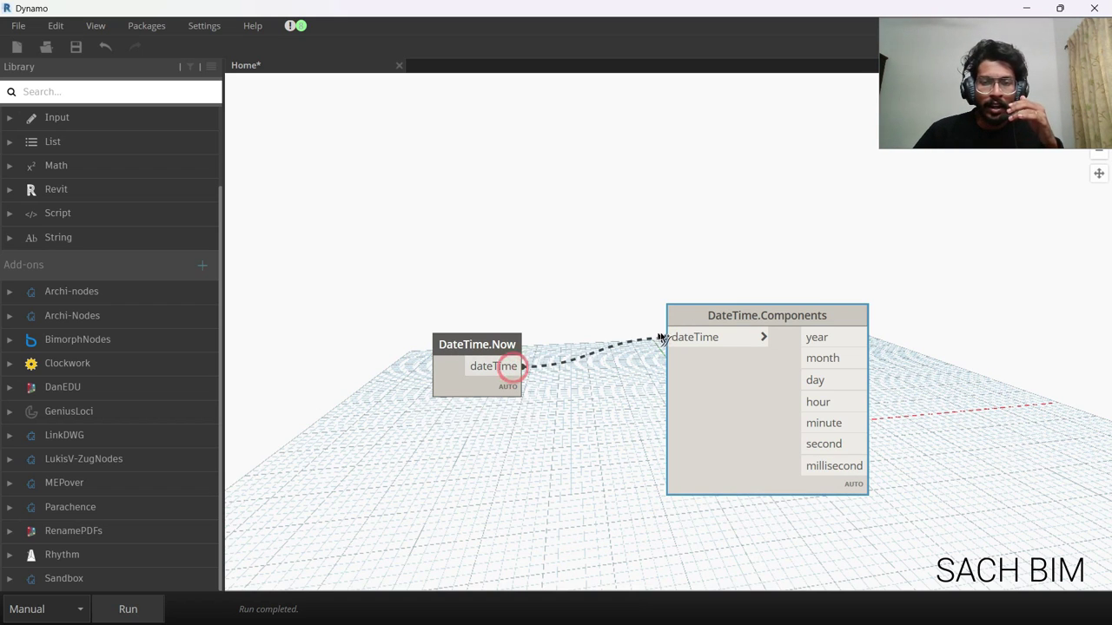
click(671, 337)
drag(673, 337, 636, 318)
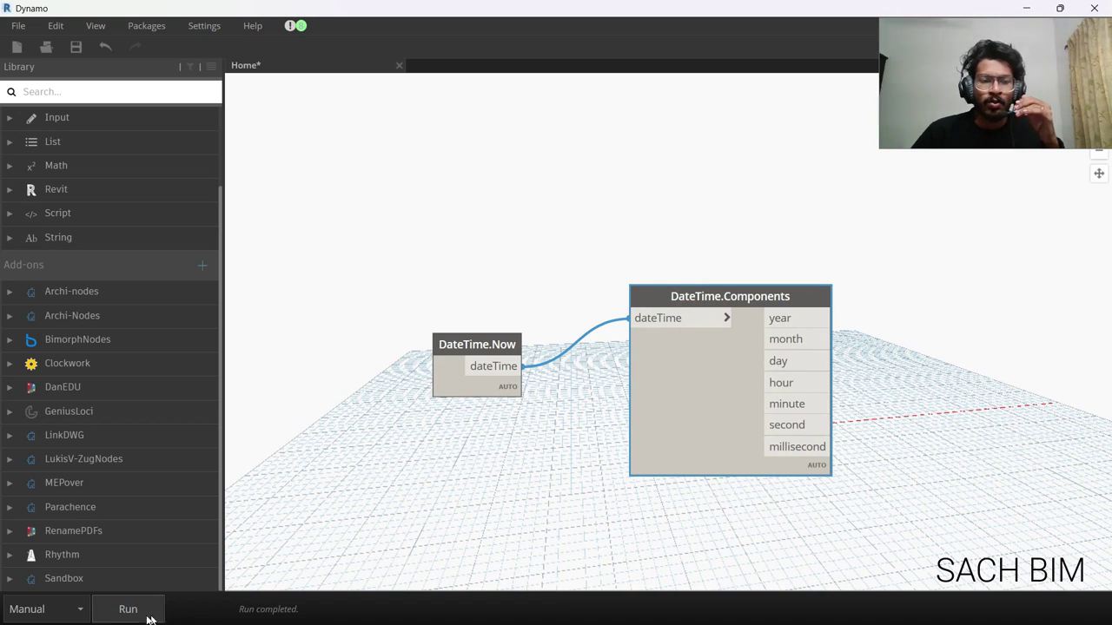
middle_drag(613, 182, 565, 118)
mouse_move(693, 363)
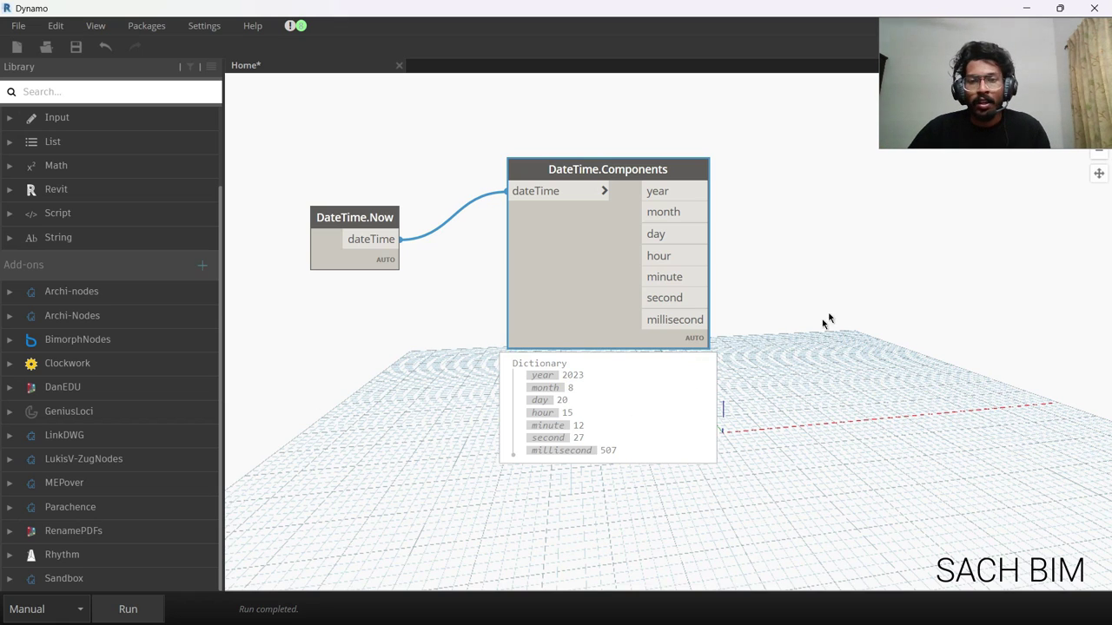
Step: Add a String from Object node and connect the hour output of DateTime.Components to its obj input
right_click(818, 285)
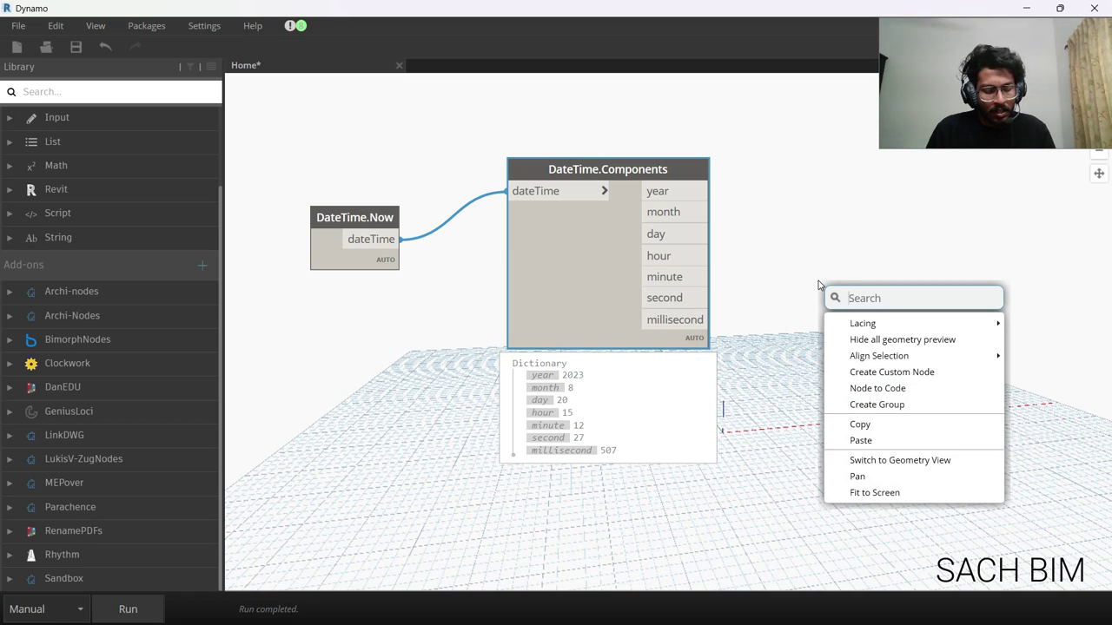
text(st)
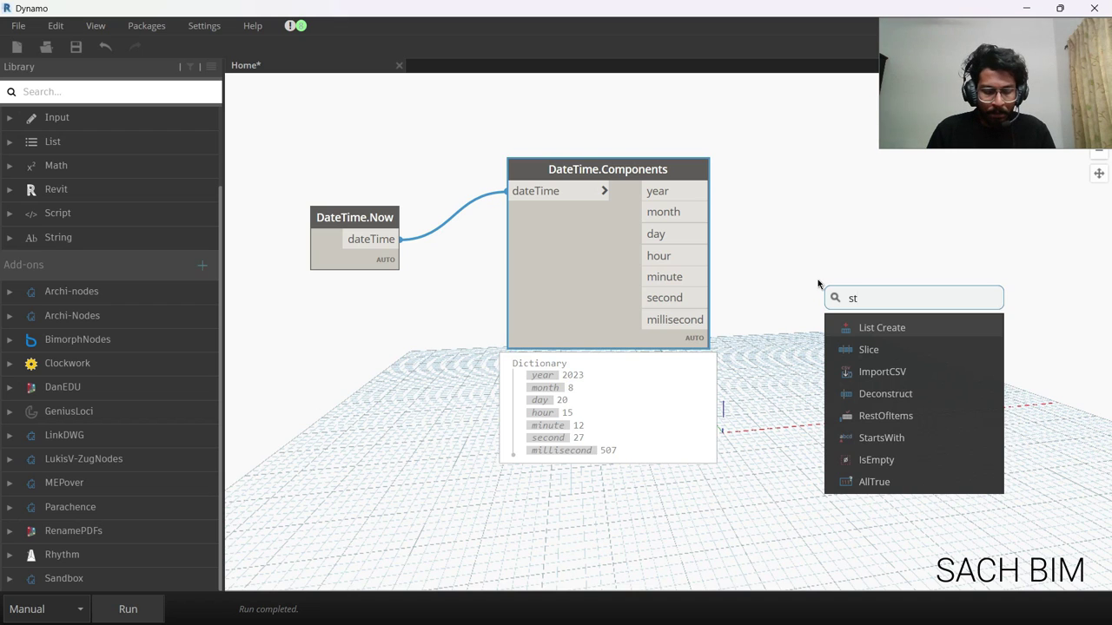
text(ring fro)
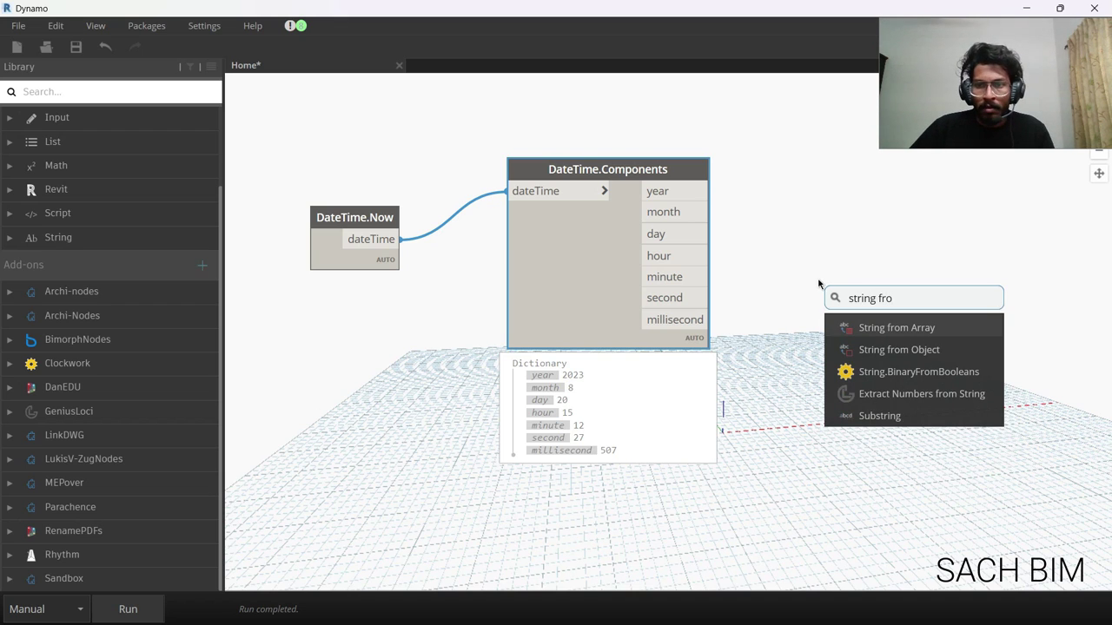
click(907, 348)
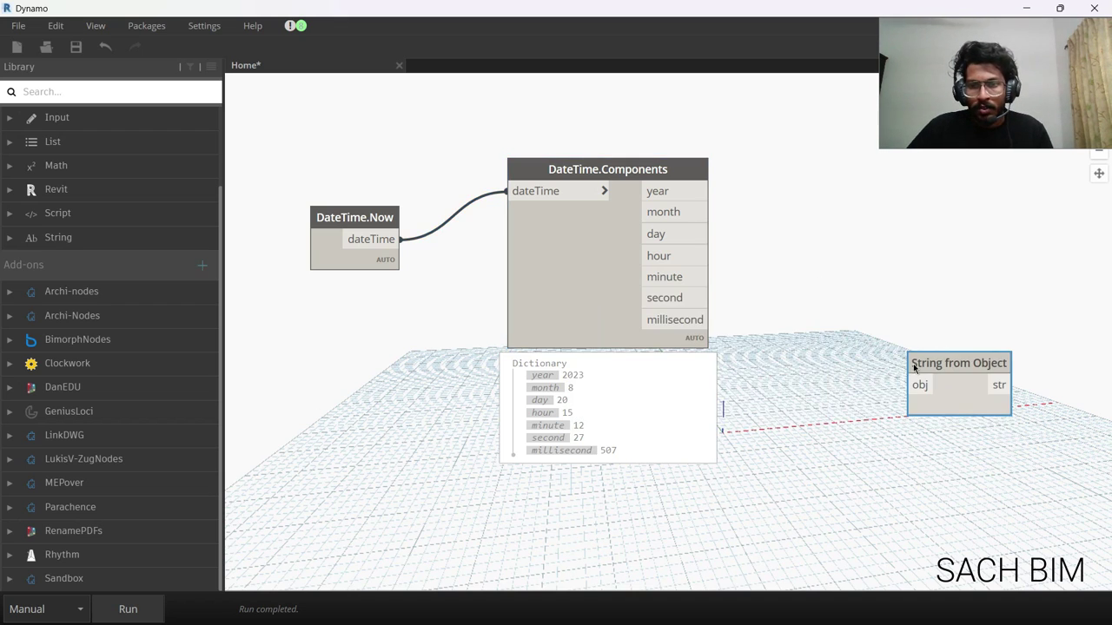
click(699, 255)
click(873, 317)
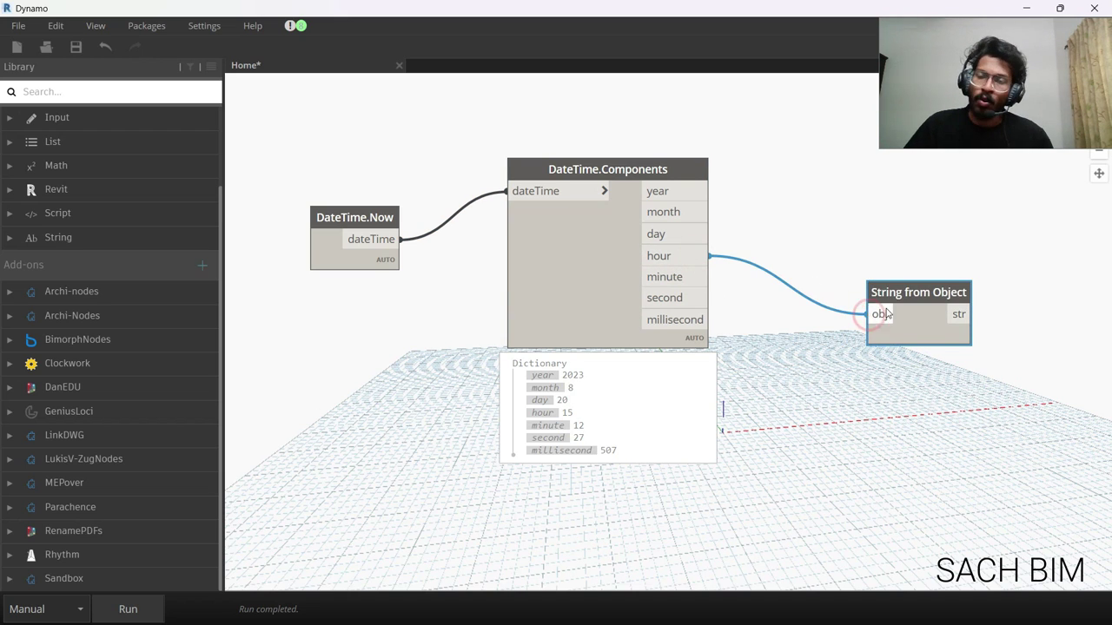
middle_drag(874, 302, 800, 303)
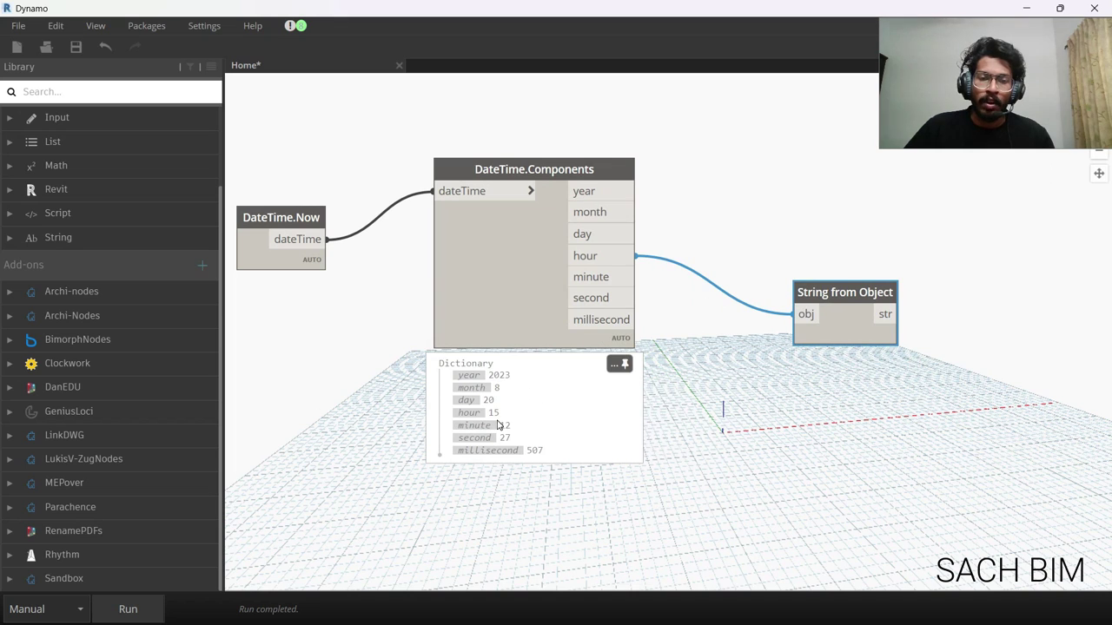
mouse_move(801, 343)
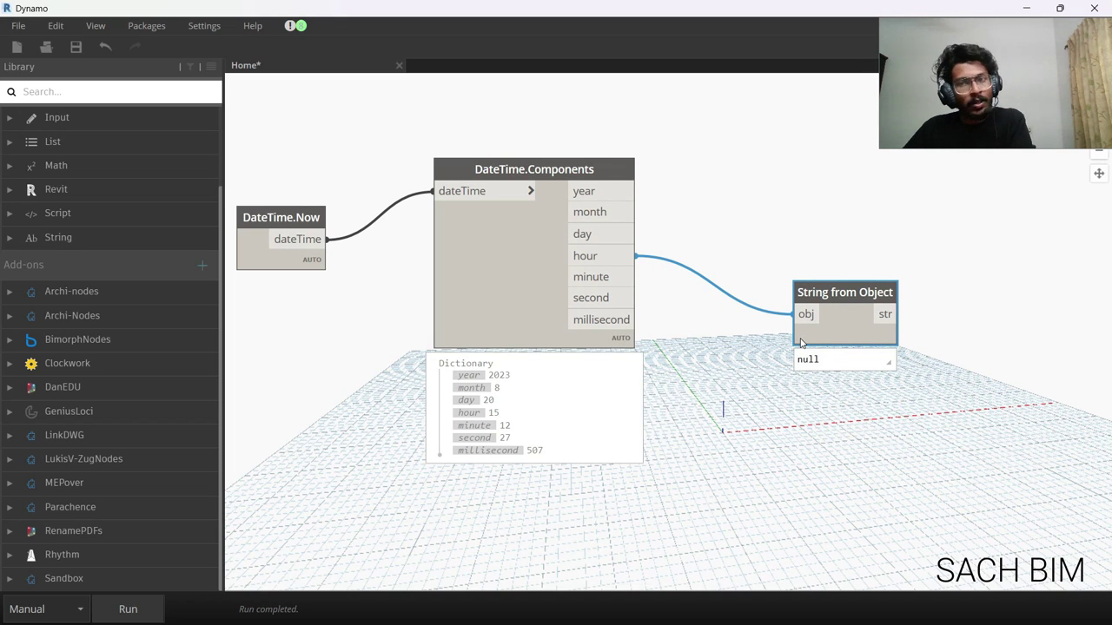
Step: Search for a string-to-number conversion and place a String.ToNumber node beside the String from Object node
middle_drag(935, 339, 785, 370)
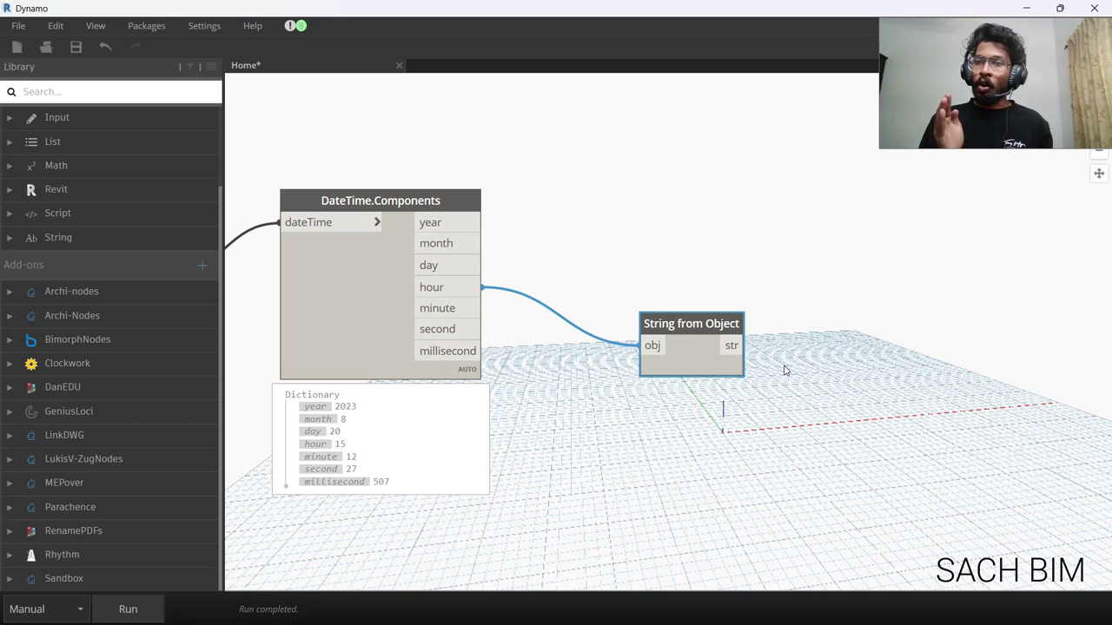
right_click(859, 312)
text(stri)
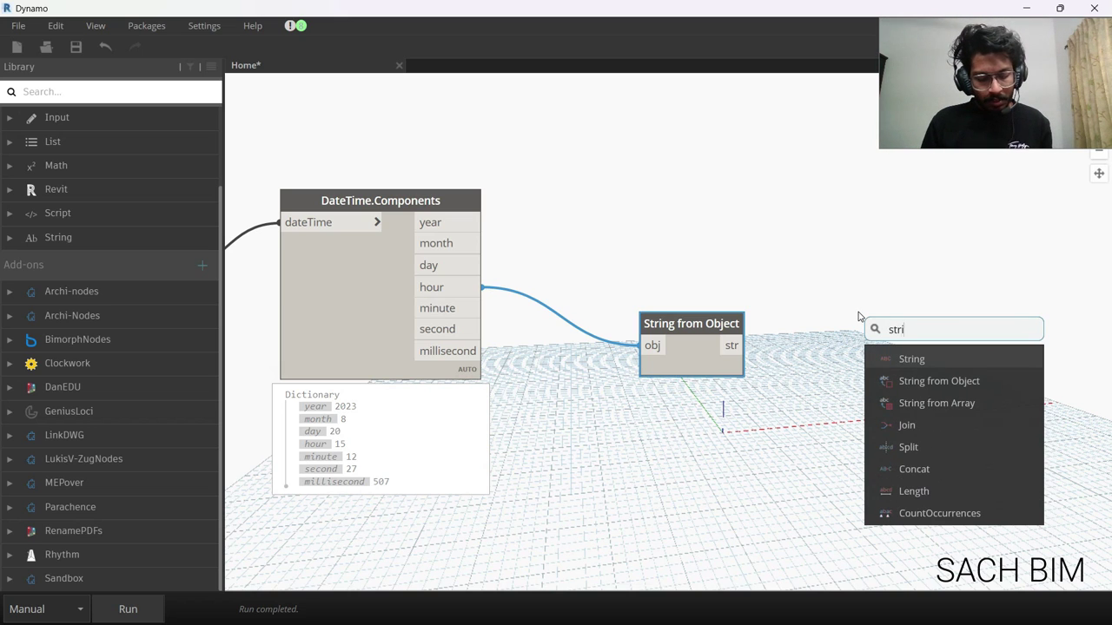
text(ng t)
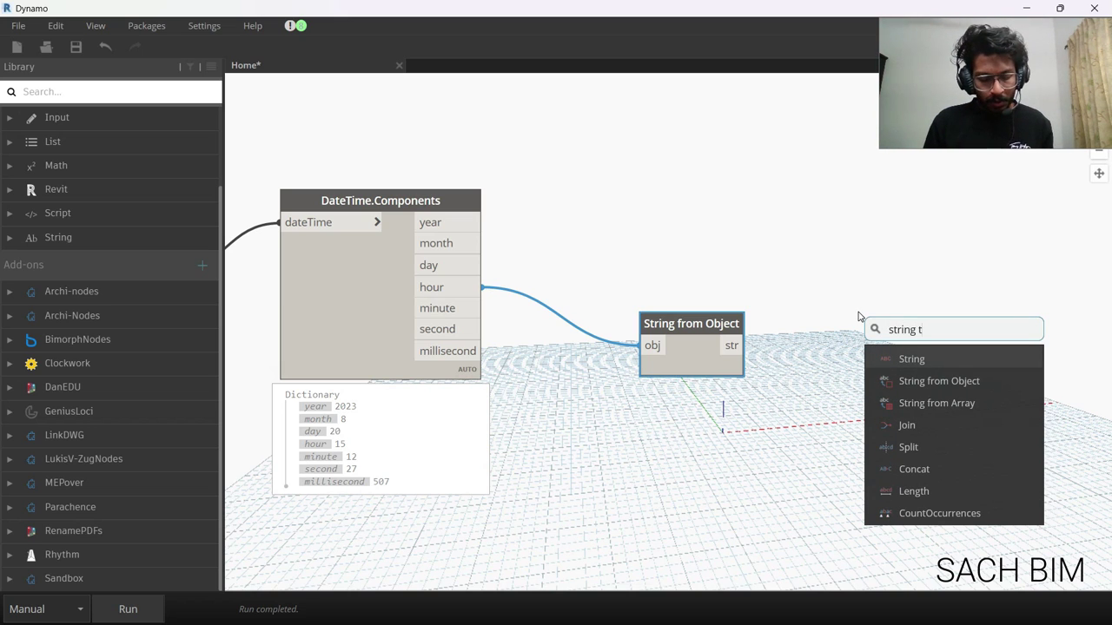
text(o n)
key(BackSpace)
key(BackSpace)
key(BackSpace)
key(BackSpace)
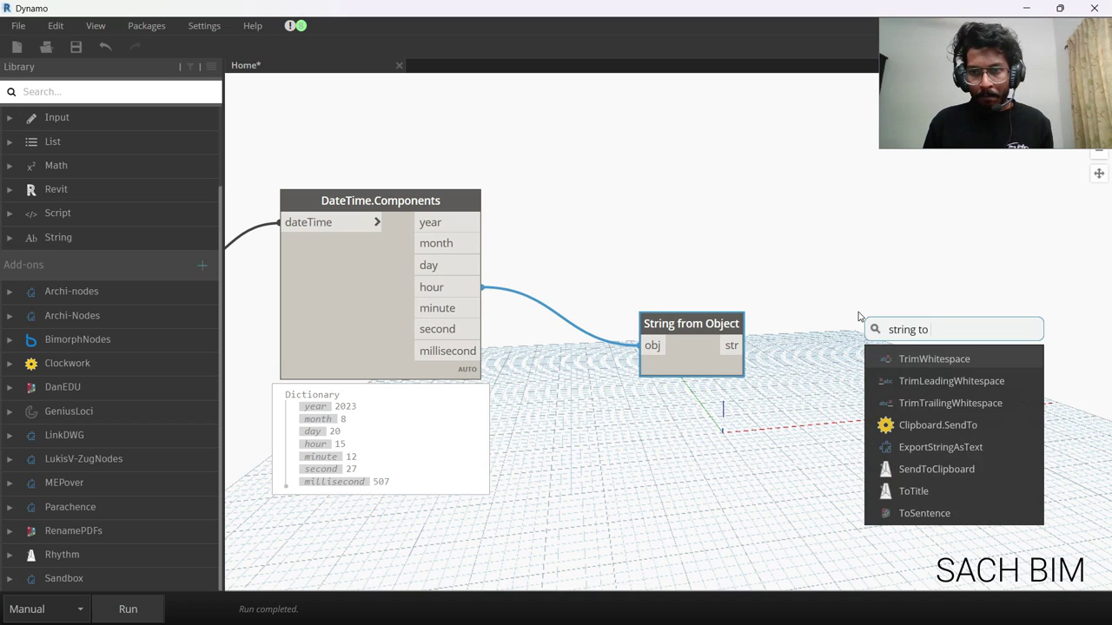
text(.)
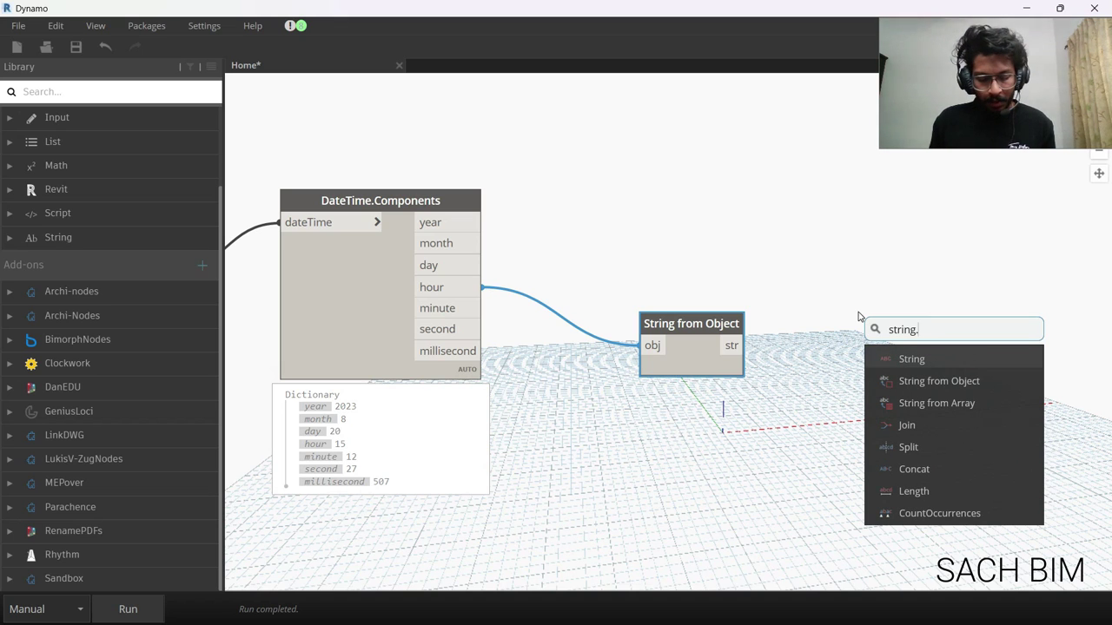
text(to.nu)
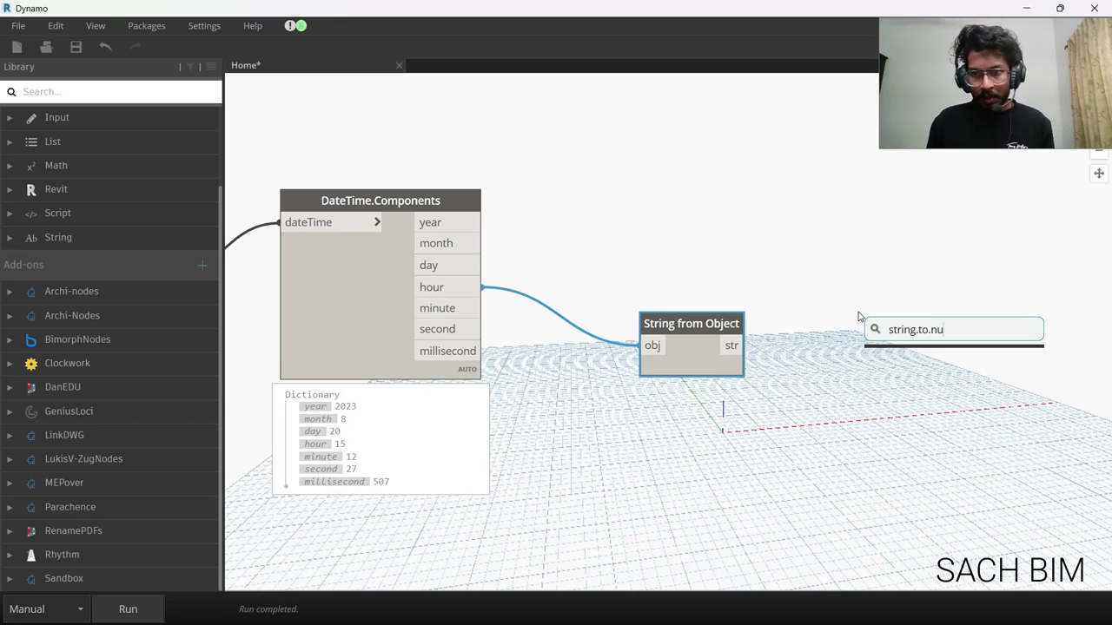
key(BackSpace)
key(BackSpace)
key(BackSpace)
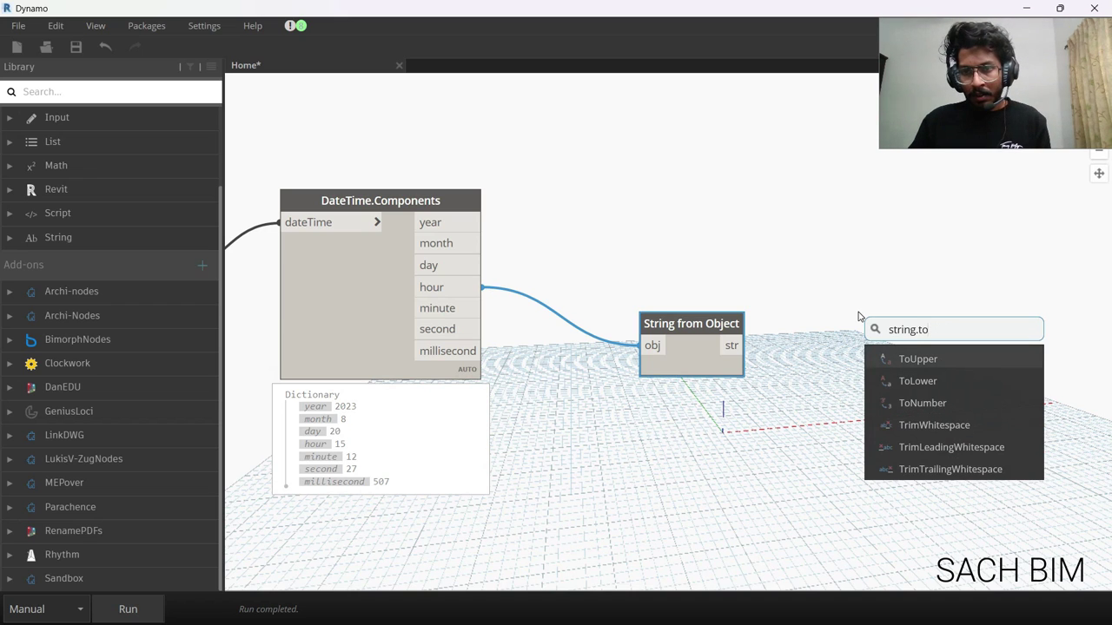
click(909, 403)
drag(921, 426, 832, 332)
Step: Connect the str output of String from Object to String.ToNumber and run the graph to check the converted hour
drag(737, 345, 828, 357)
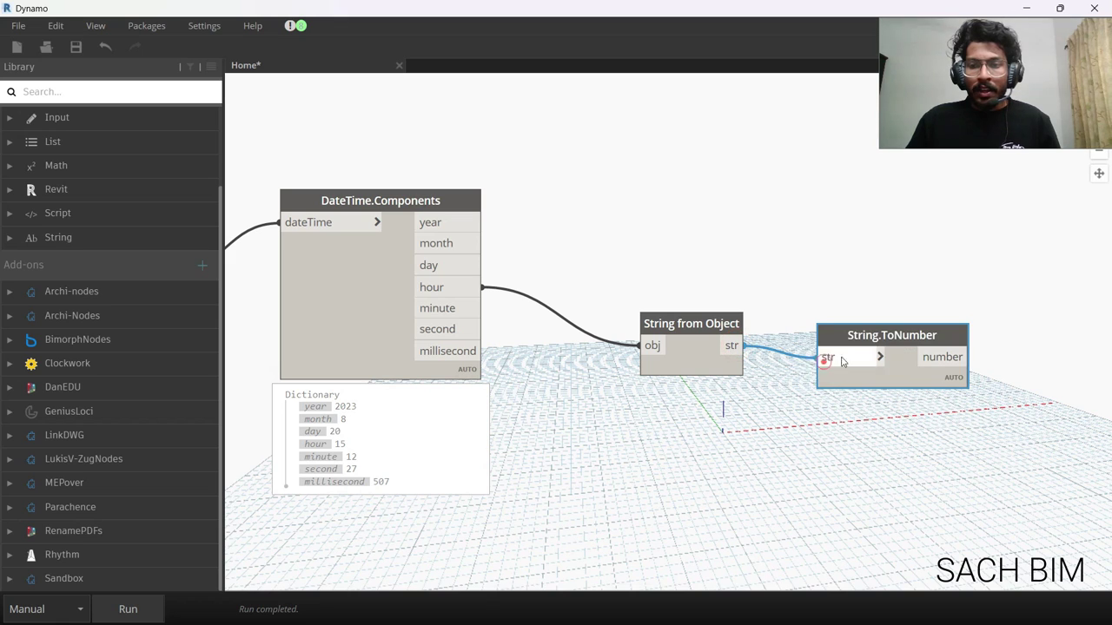
drag(894, 336, 886, 350)
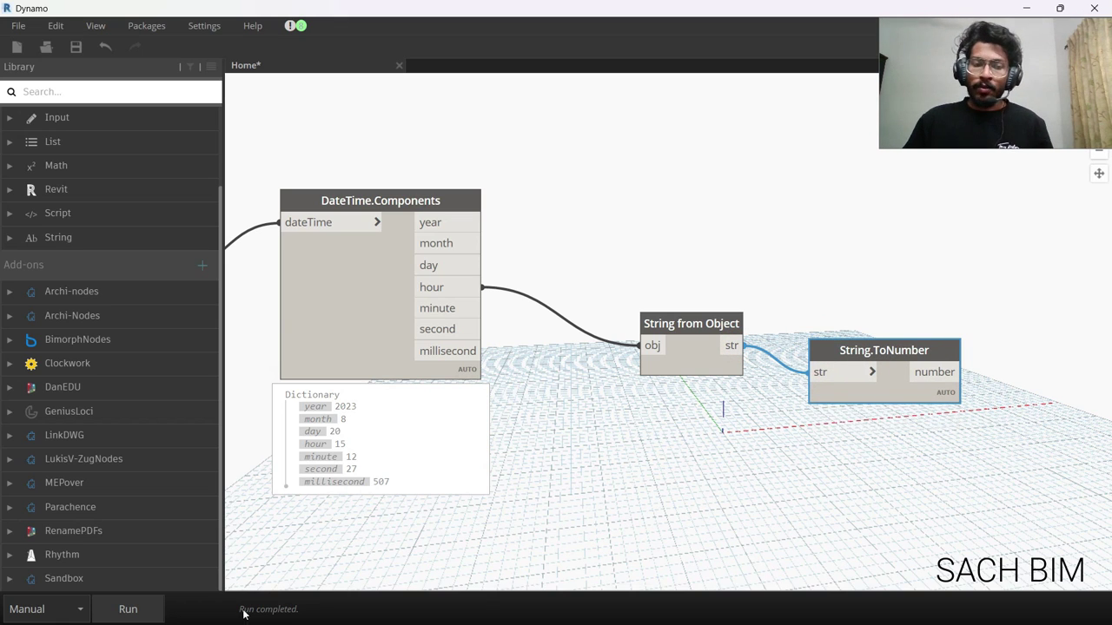
click(127, 609)
mouse_move(895, 382)
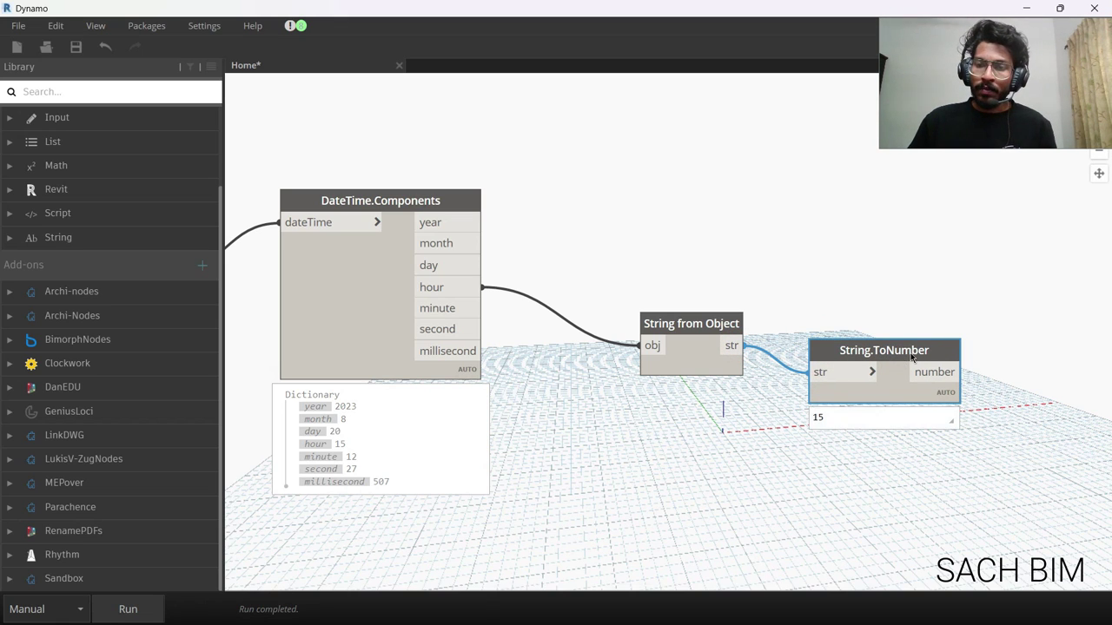
middle_drag(942, 443, 787, 448)
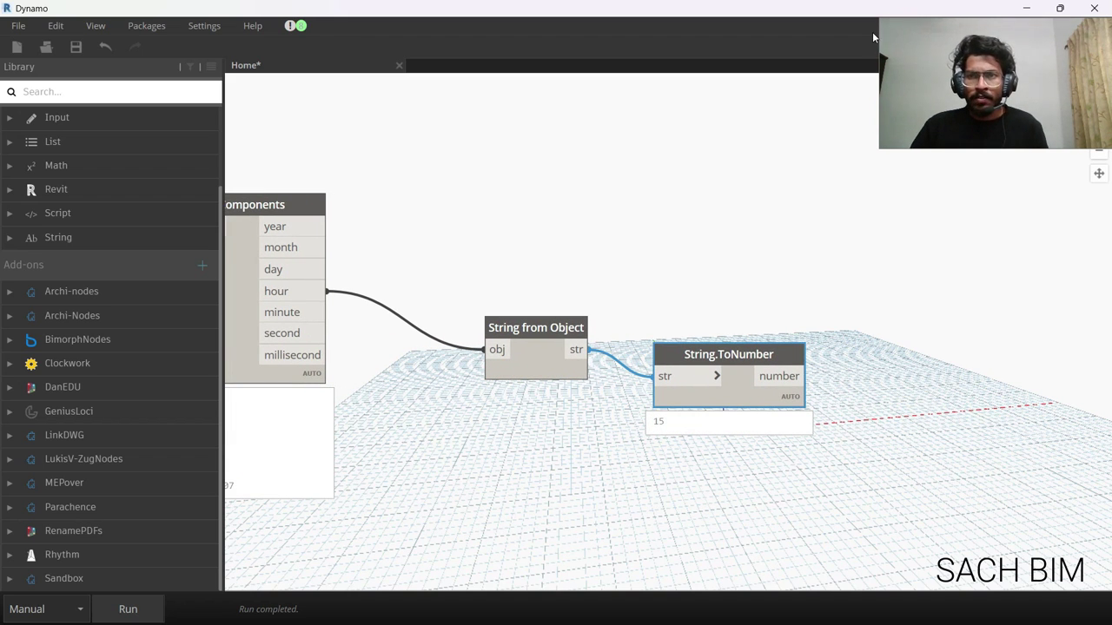
Step: Move the Dynamo window aside and select the lower clock in the Revit 3D view to examine its properties
click(732, 18)
drag(732, 17, 847, 26)
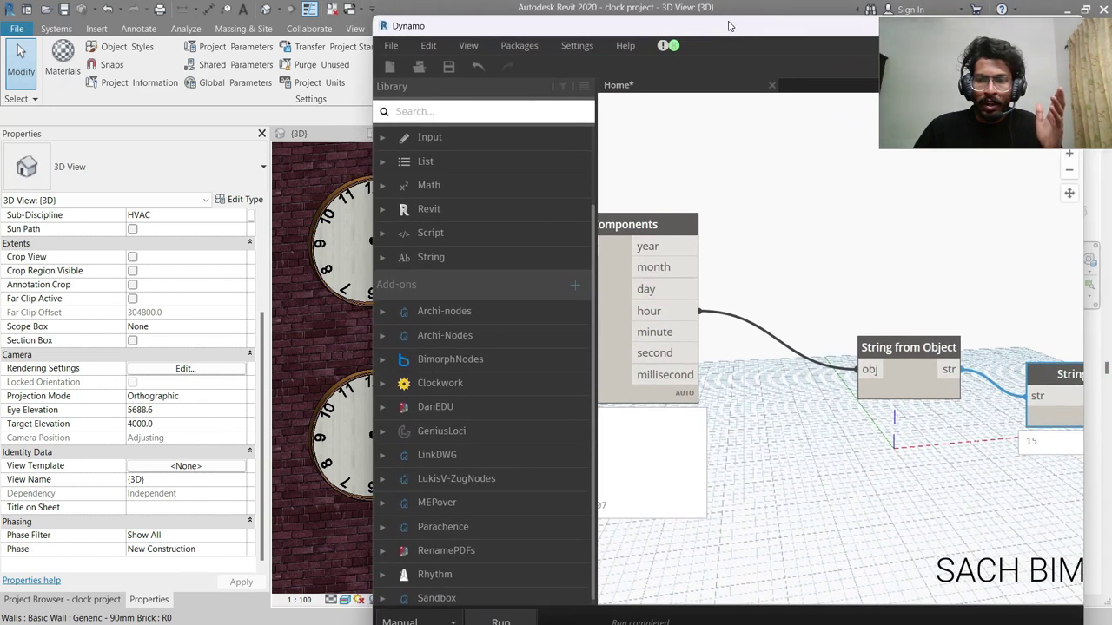
click(317, 473)
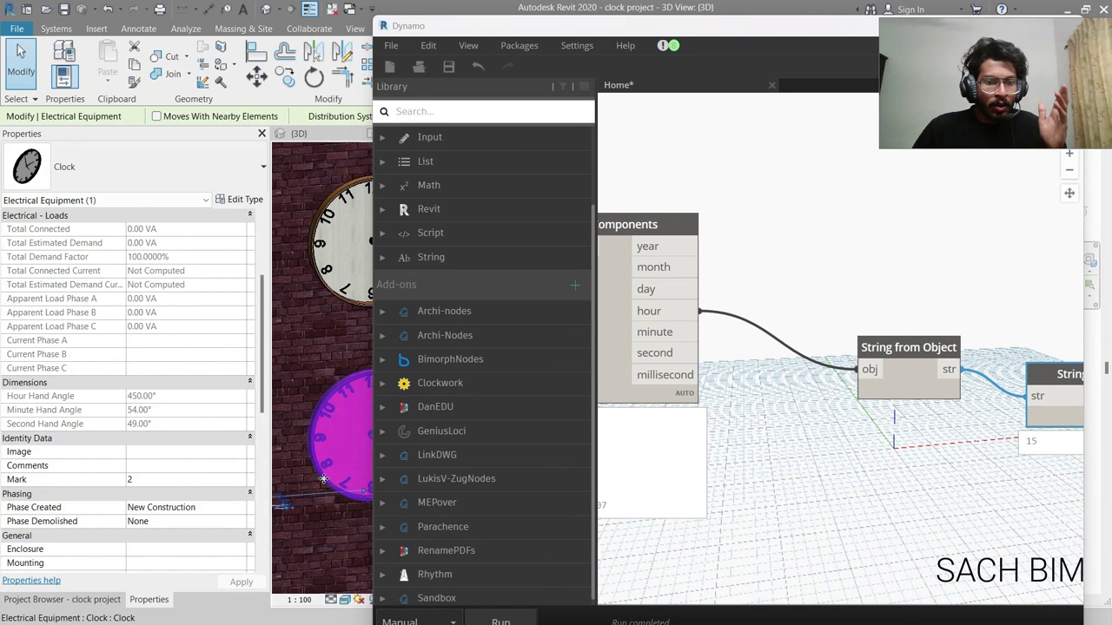
Step: Check the clock's time parameters and add an Element.SetParameterByName node beyond String.ToNumber in the Dynamo graph
scroll(126, 456, down, 10)
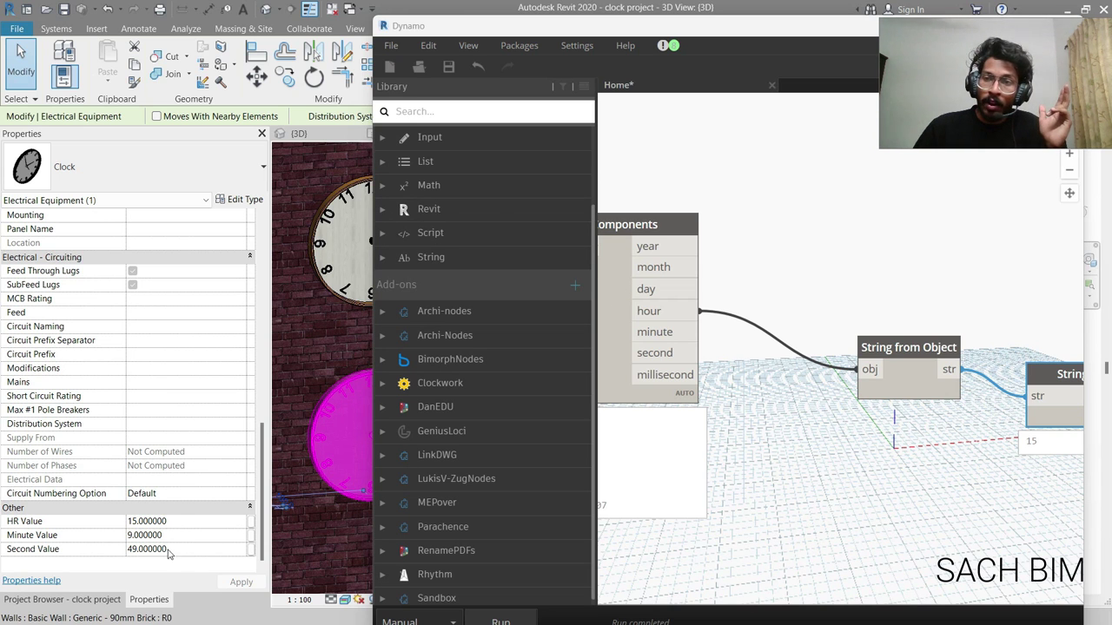
drag(657, 33, 555, 9)
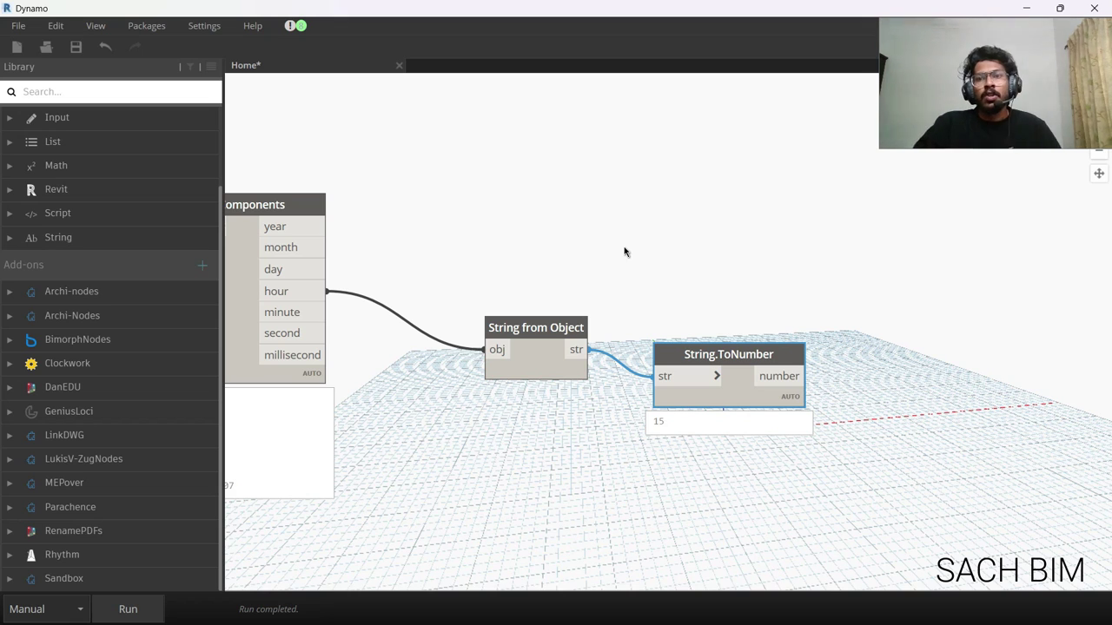
right_click(910, 337)
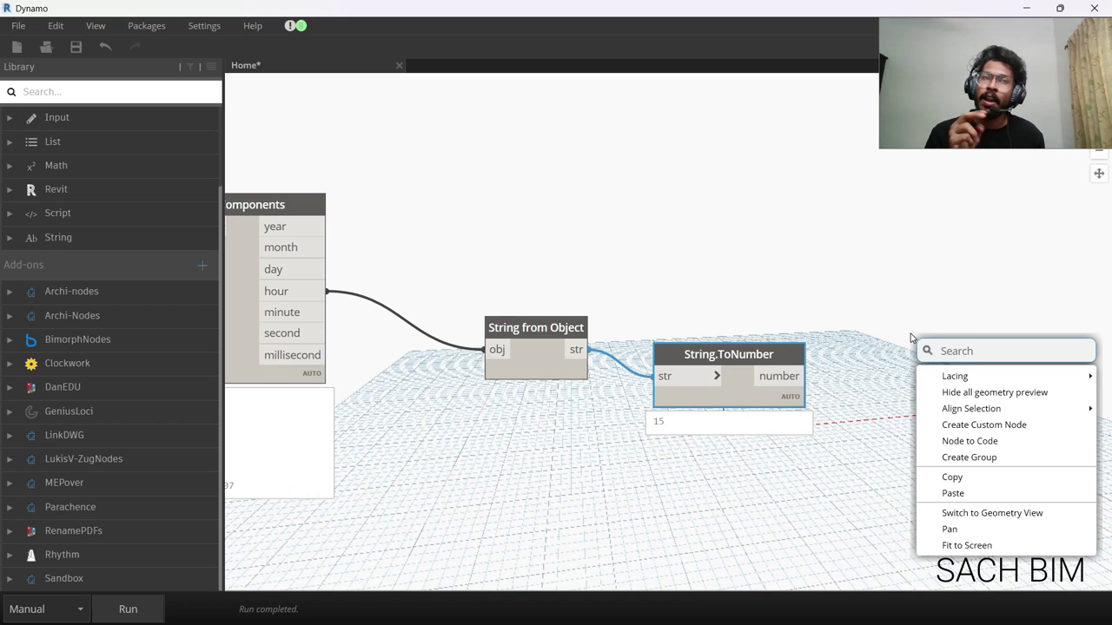
text(e)
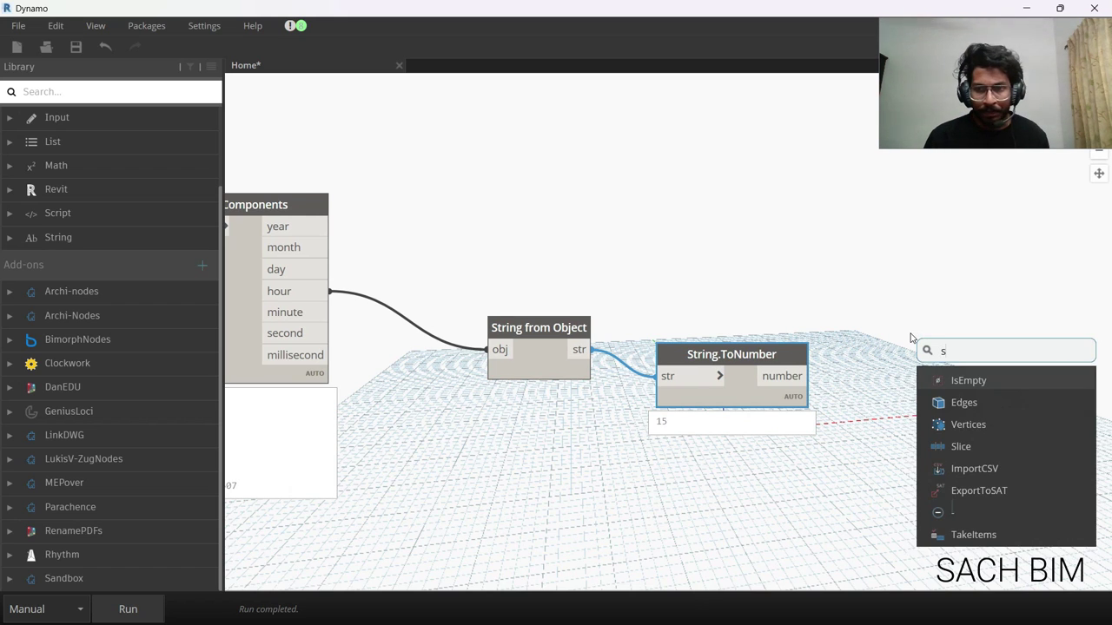
key(BackSpace)
text(eleme)
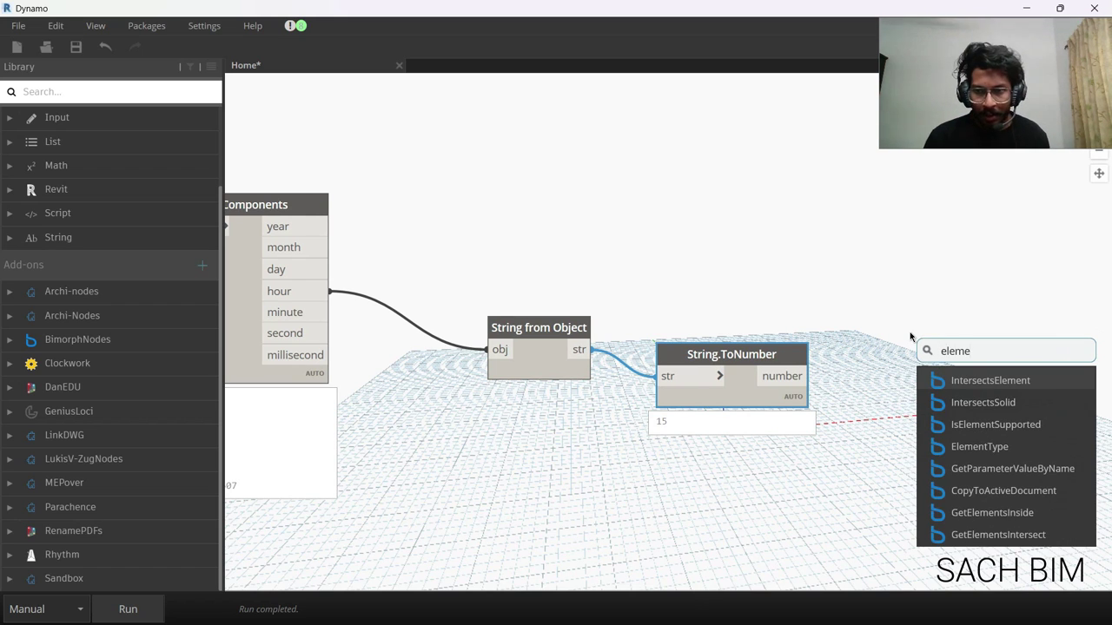
text(nt)
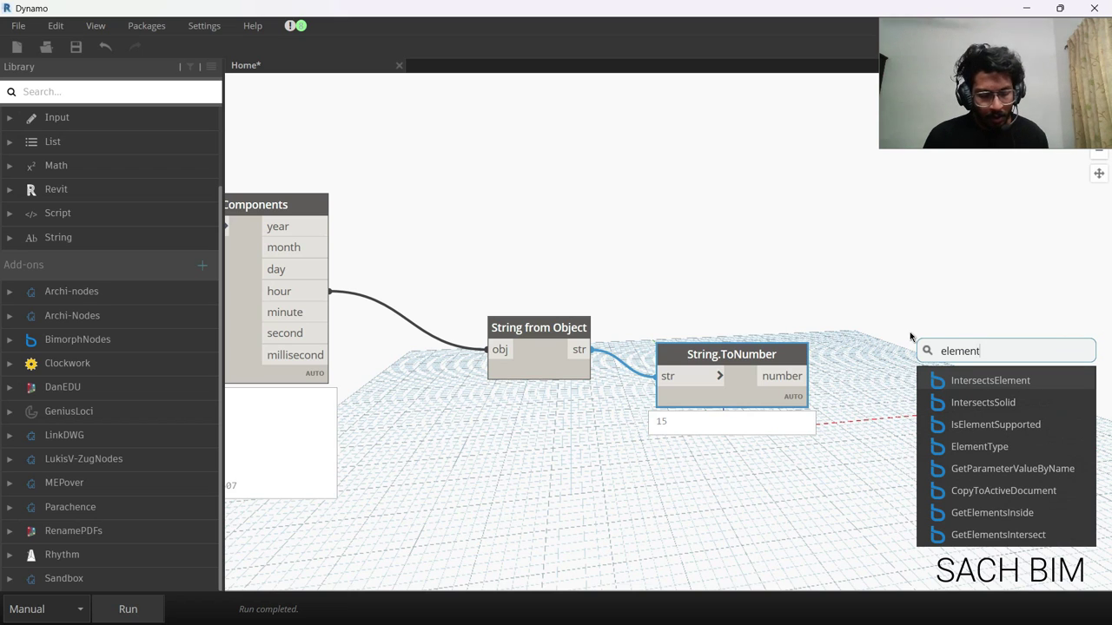
text(.set)
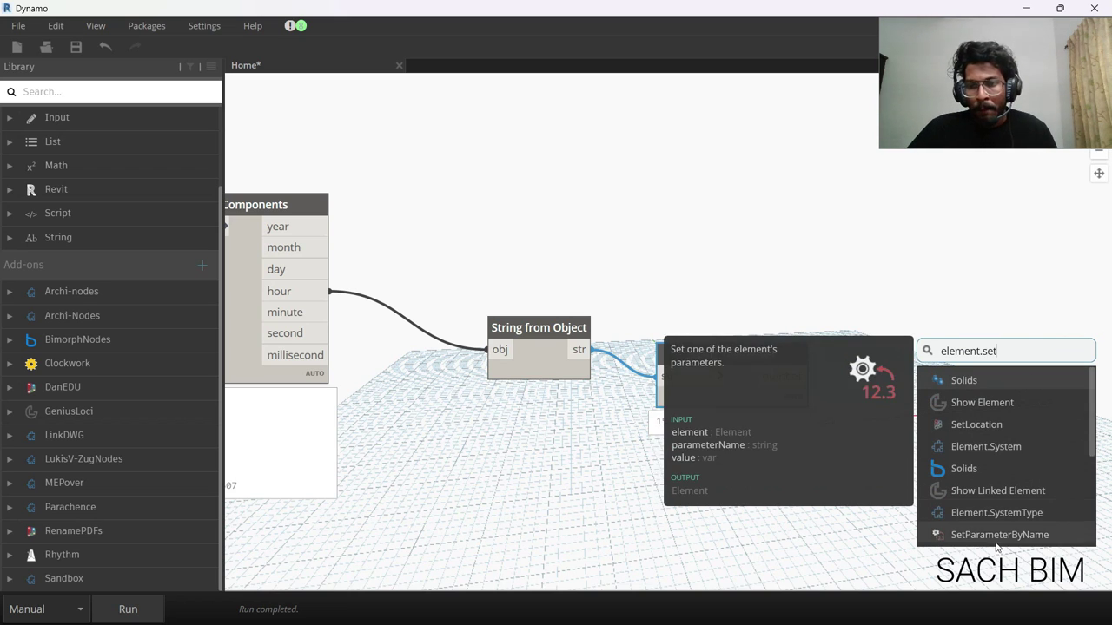
click(997, 535)
drag(999, 545, 923, 326)
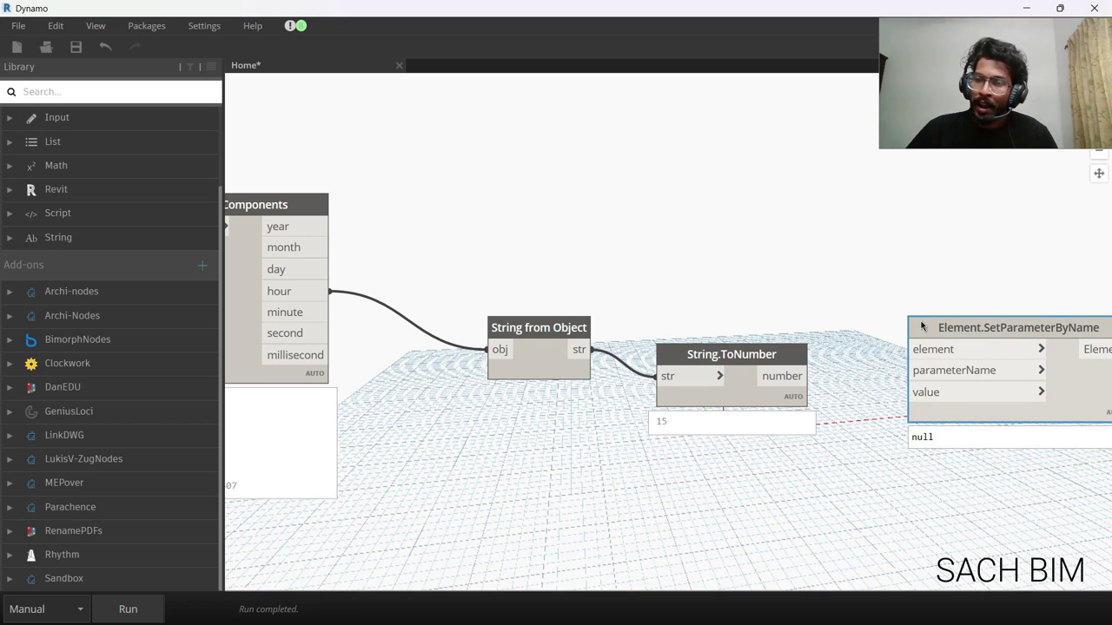
drag(933, 330, 946, 432)
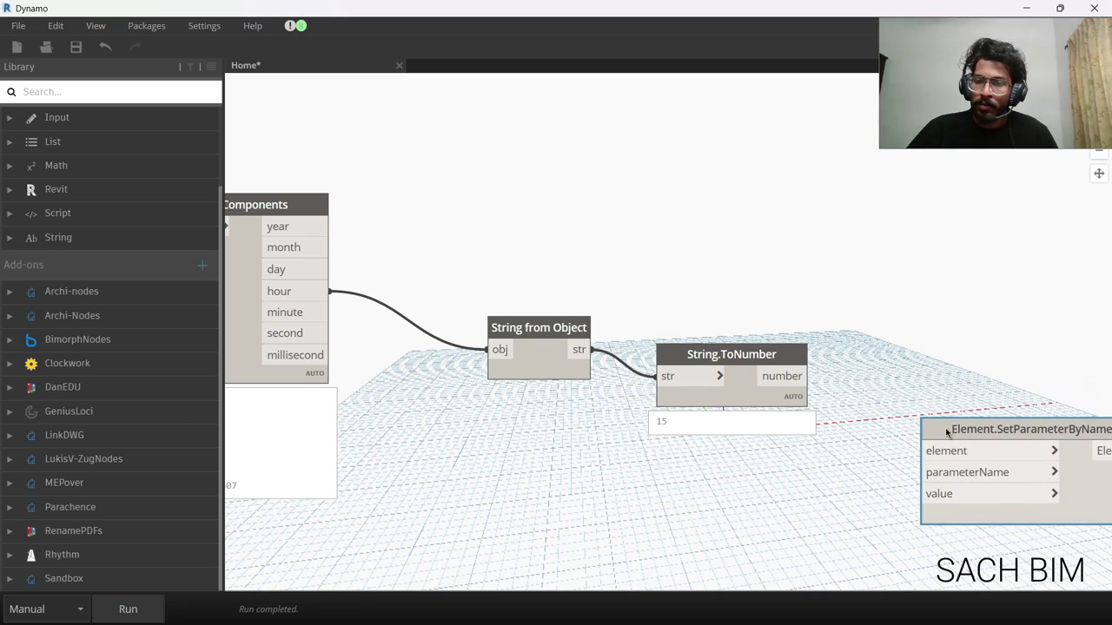
Step: Search for and place a Select Model Elements node below String.ToNumber, and connect its Elements output to the element input of Element.SetParameterByName
middle_drag(911, 411, 911, 330)
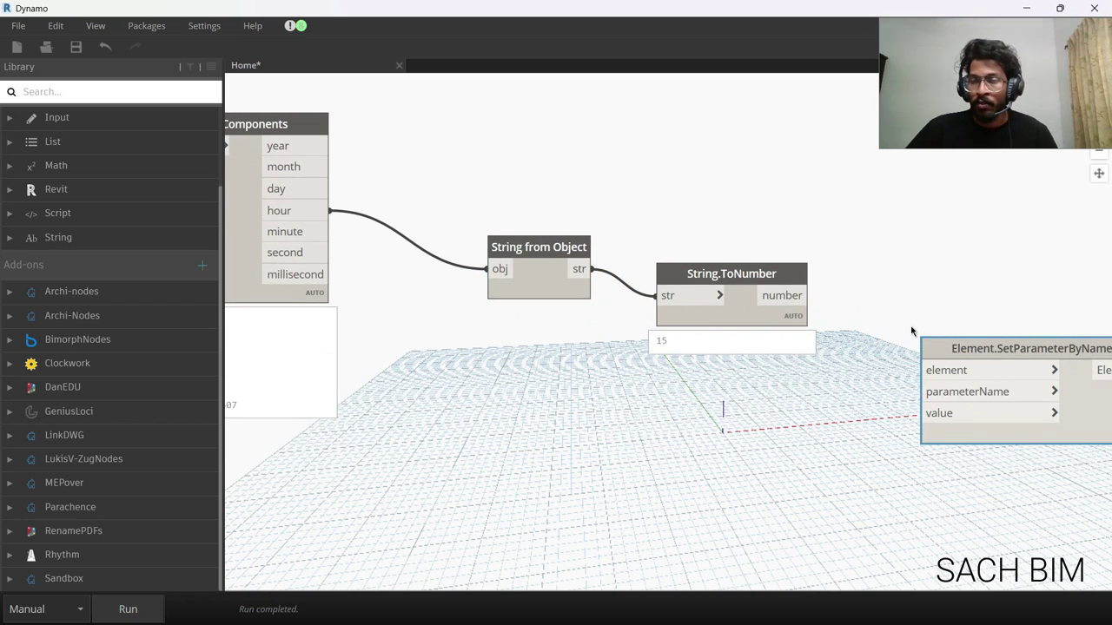
right_click(693, 411)
text(select)
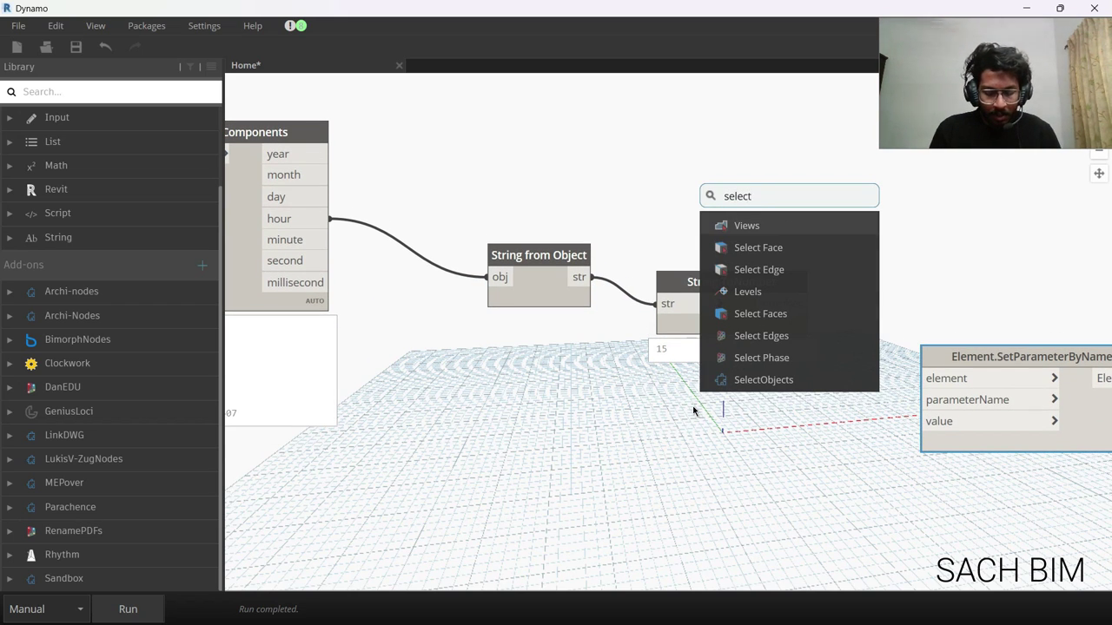
text( mide)
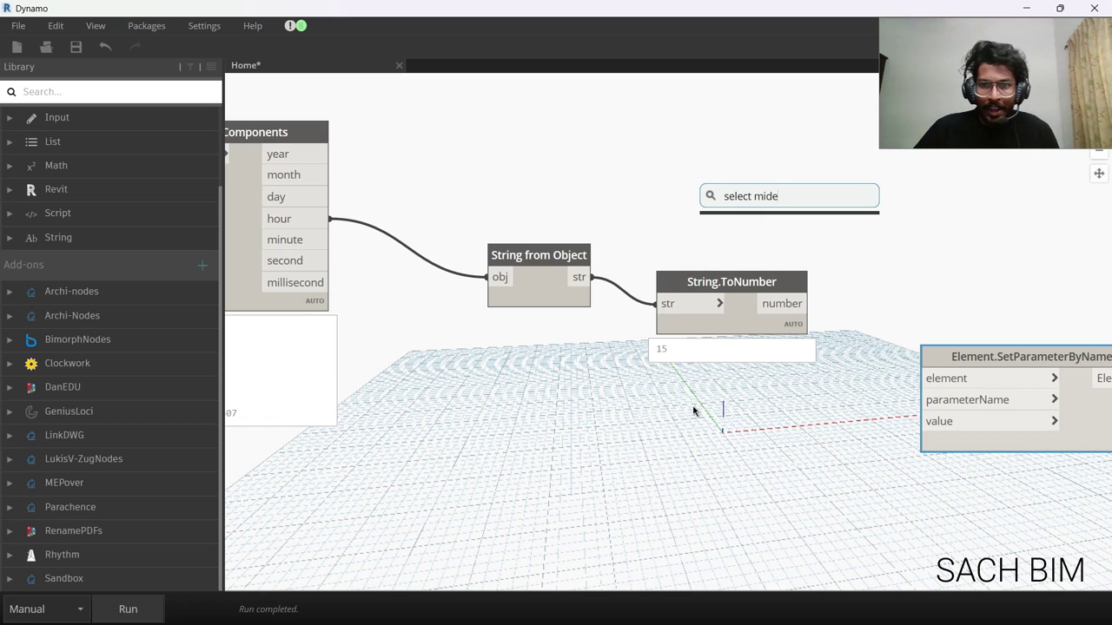
key(BackSpace)
key(BackSpace)
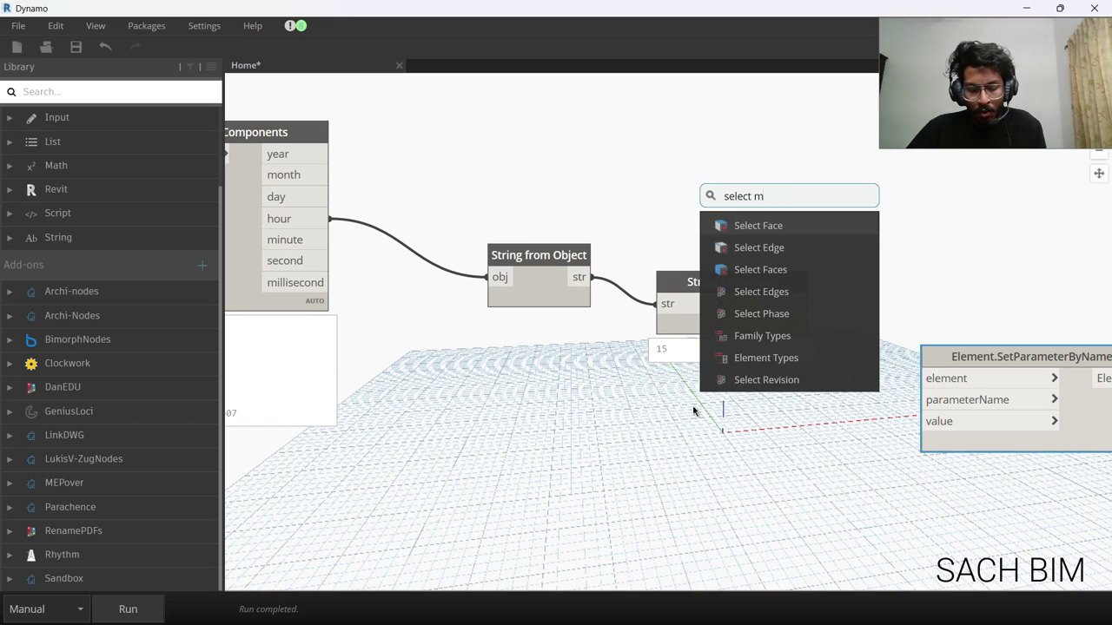
text(odel)
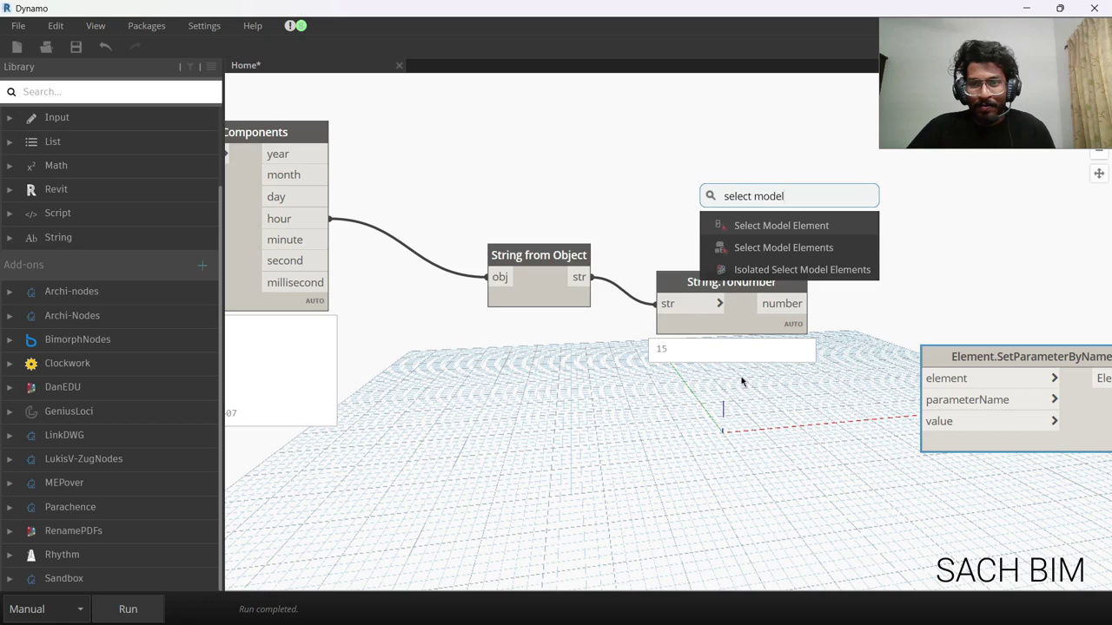
click(806, 250)
drag(794, 354, 585, 505)
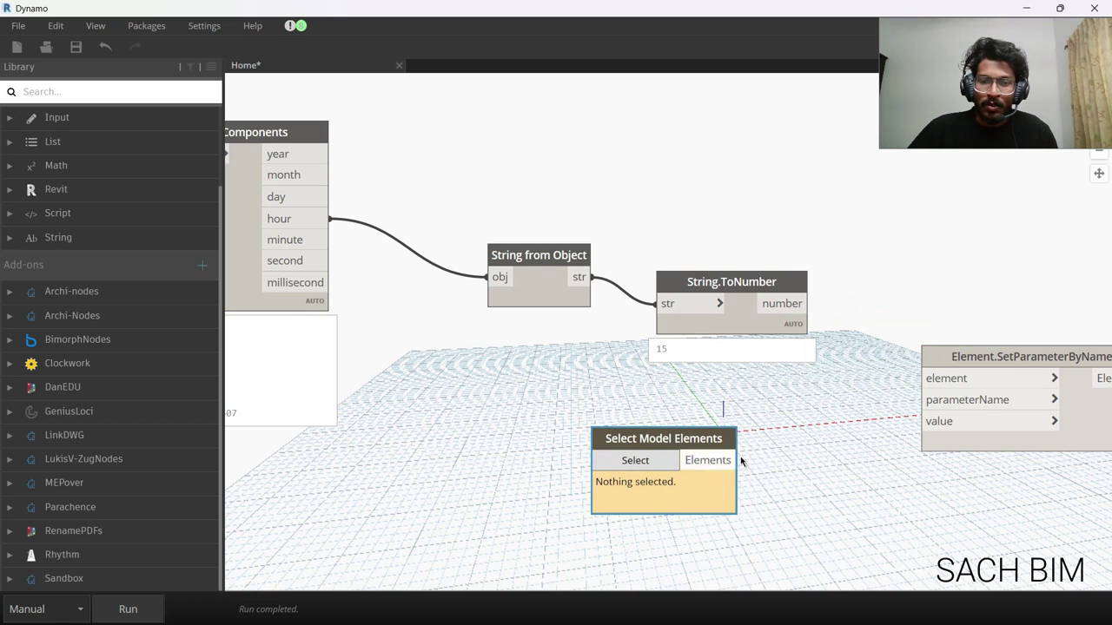
drag(737, 460, 919, 383)
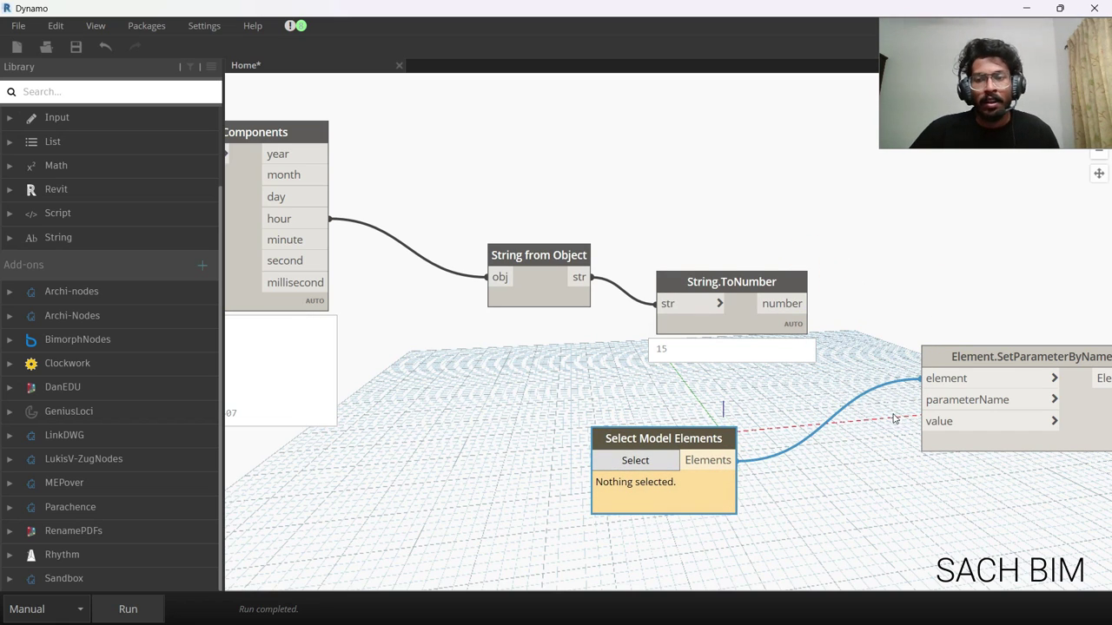
drag(639, 433, 568, 380)
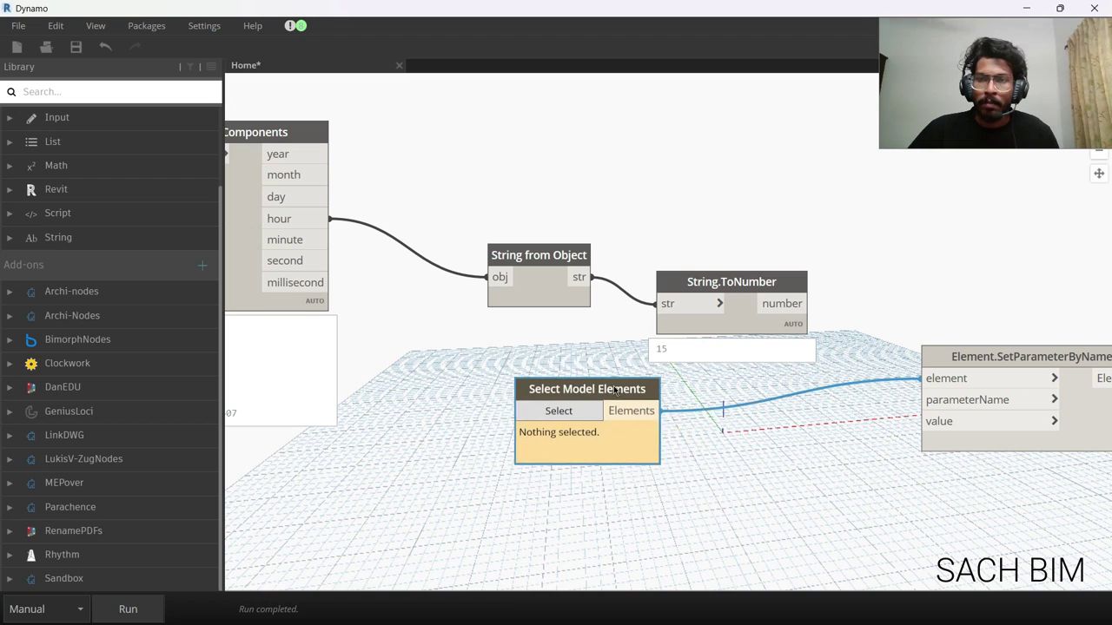
Step: Move the Dynamo window aside and create a Code Block containing "Minute Value" in quotation marks below Select Model Elements
drag(715, 14, 811, 26)
scroll(853, 347, down, 2)
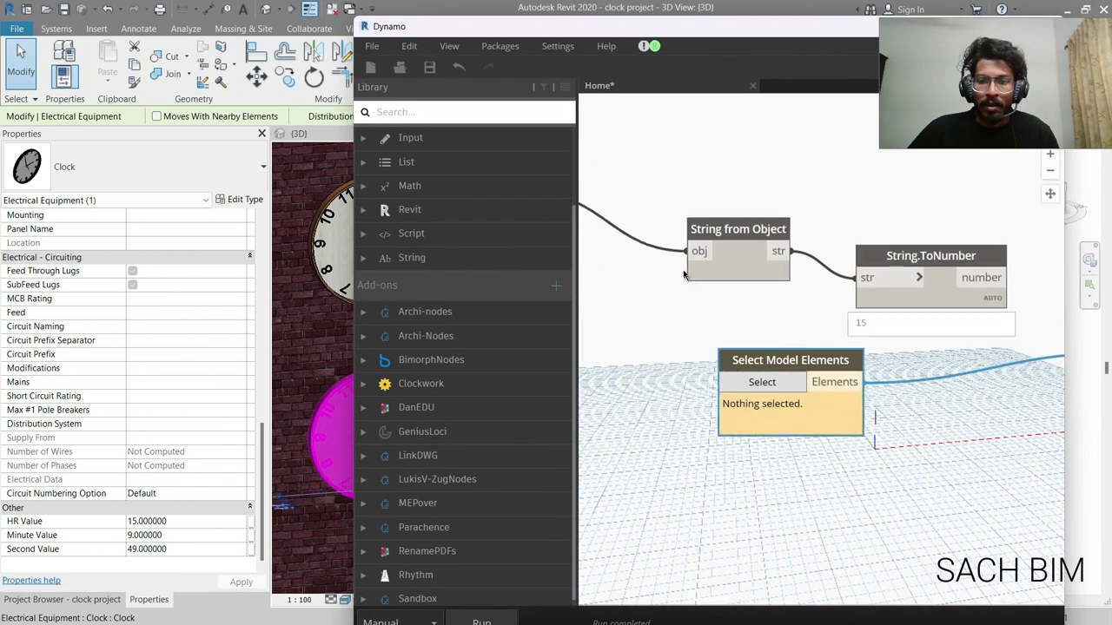
scroll(825, 458, down, 3)
click(787, 465)
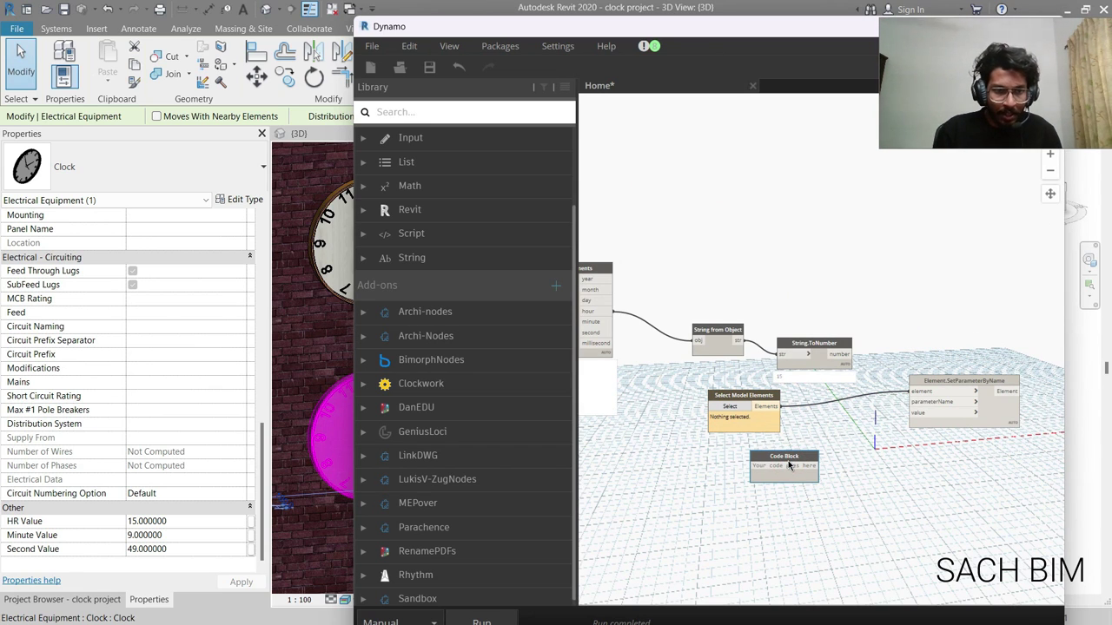
text(M)
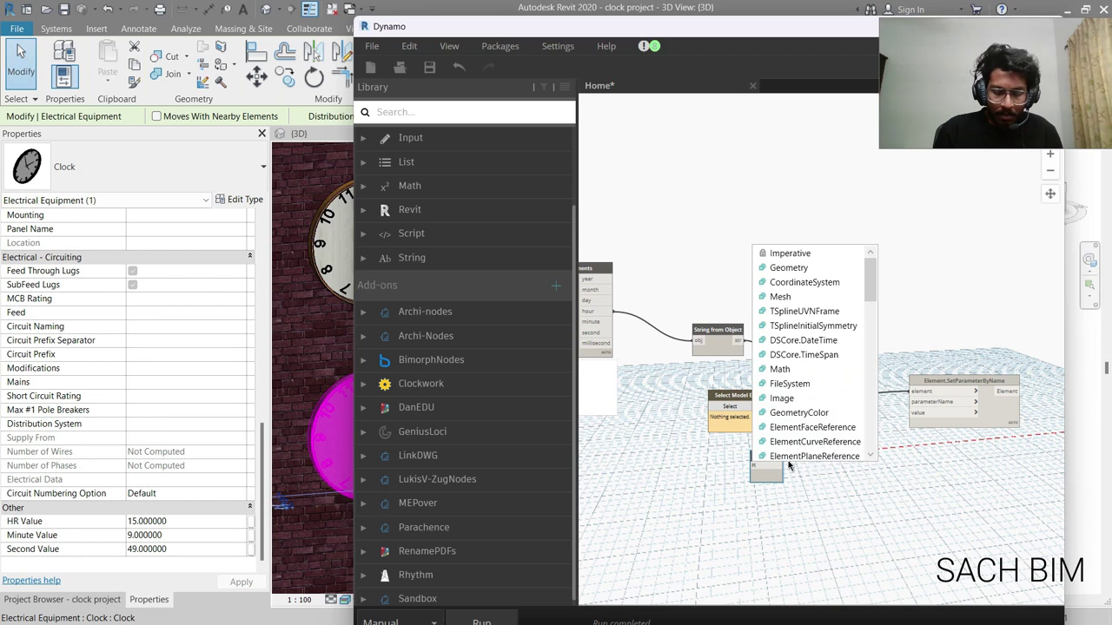
text(inute Value)
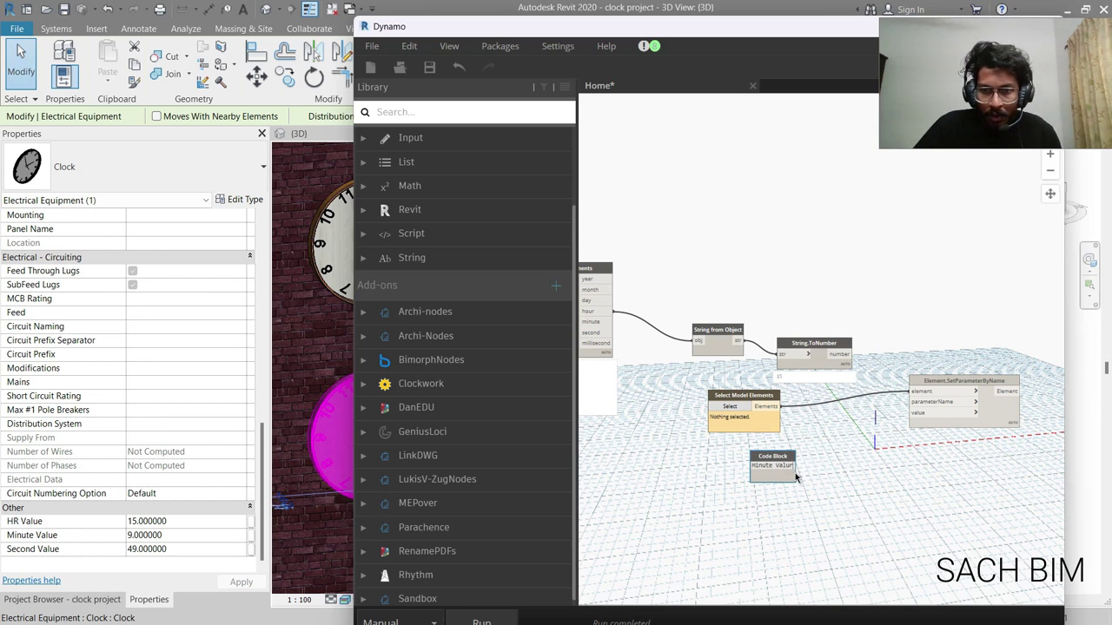
scroll(795, 476, up, 2)
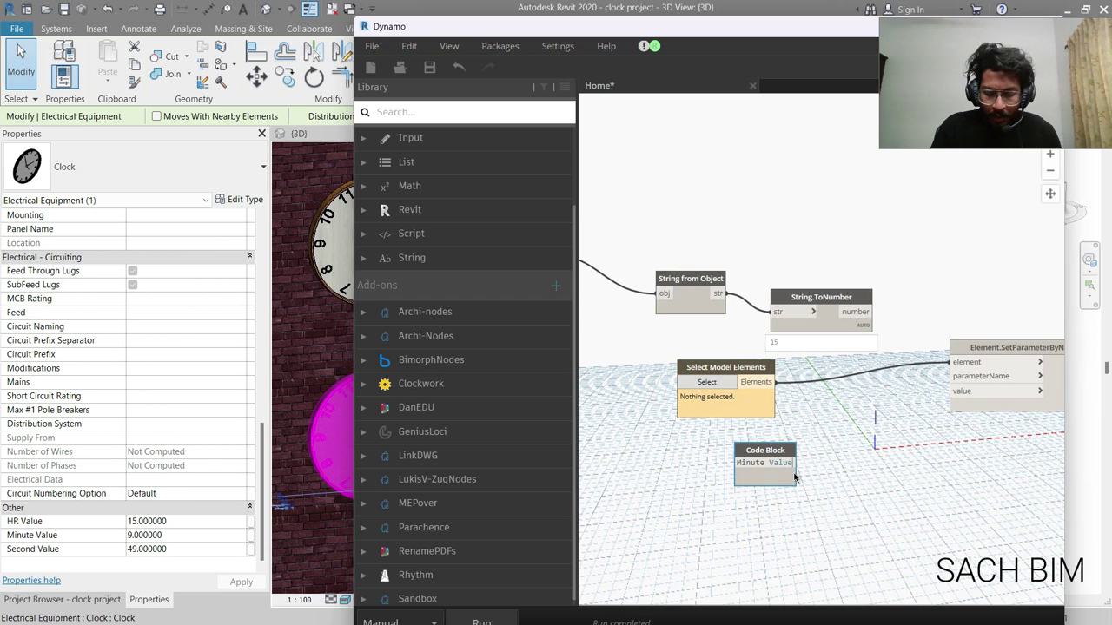
text(")
scroll(786, 475, up, 2)
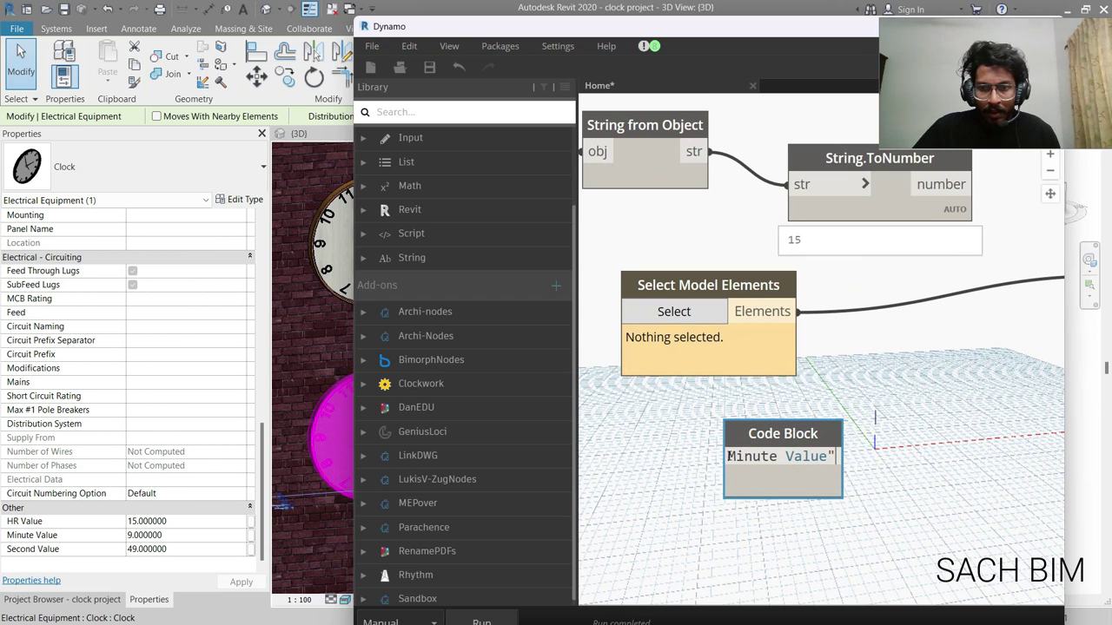
click(729, 456)
text(")
click(669, 445)
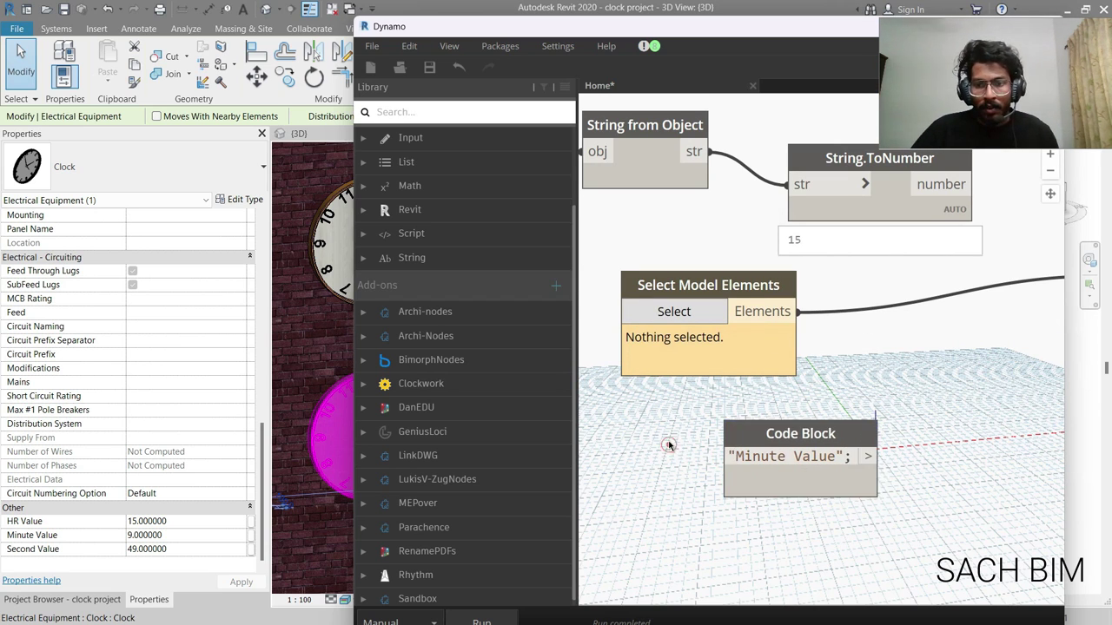
Step: Connect the Code Block to the parameterName input and String.ToNumber's number output to the value input of Element.SetParameterByName
scroll(667, 443, down, 2)
drag(815, 454, 981, 346)
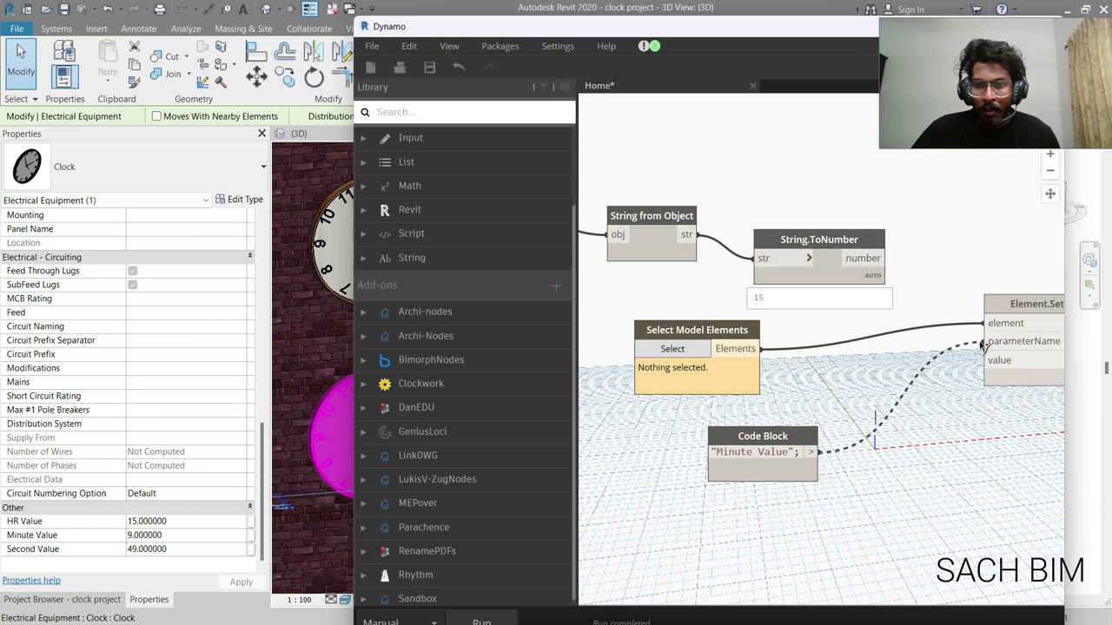
middle_drag(967, 377, 848, 395)
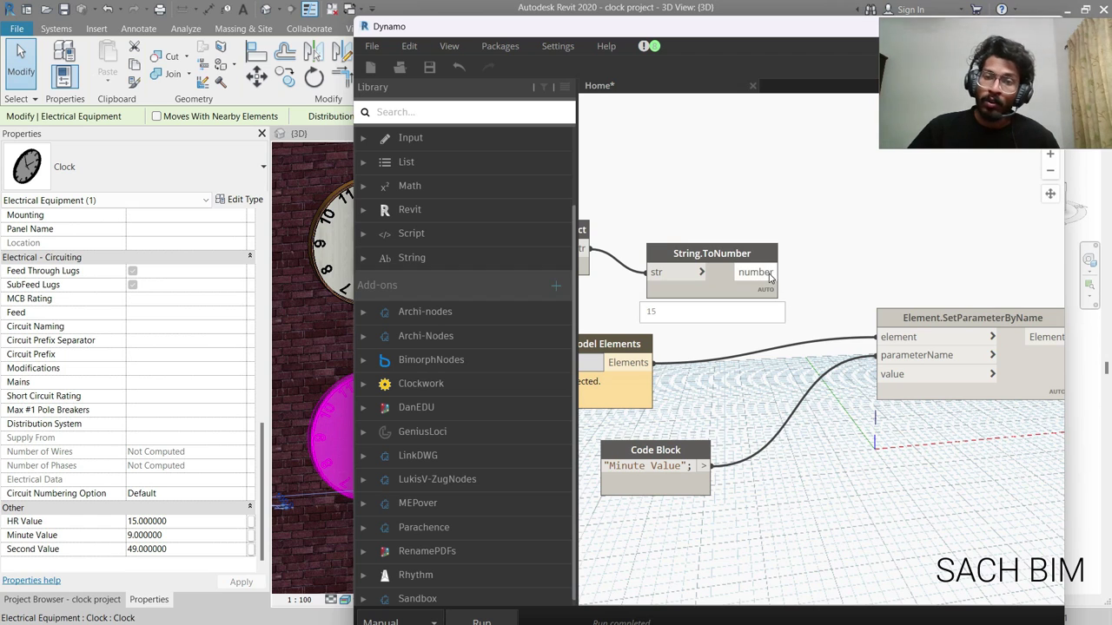
drag(768, 277, 900, 380)
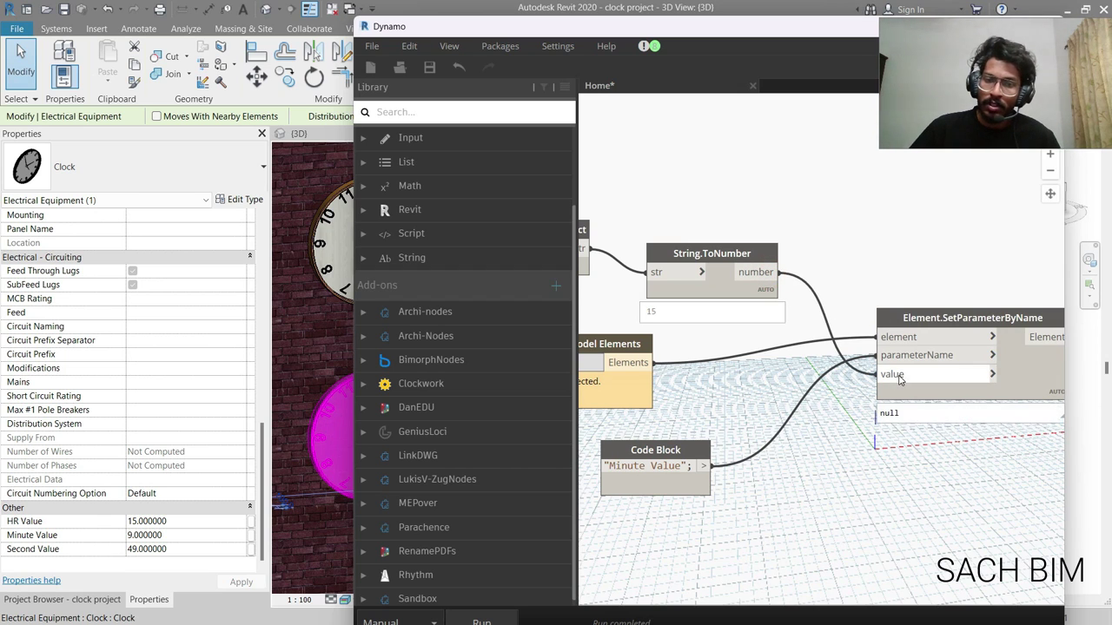
Step: Pick both wall clocks in the Revit 3D view as the selection of the Select Model Elements node
scroll(887, 394, down, 2)
scroll(888, 394, down, 2)
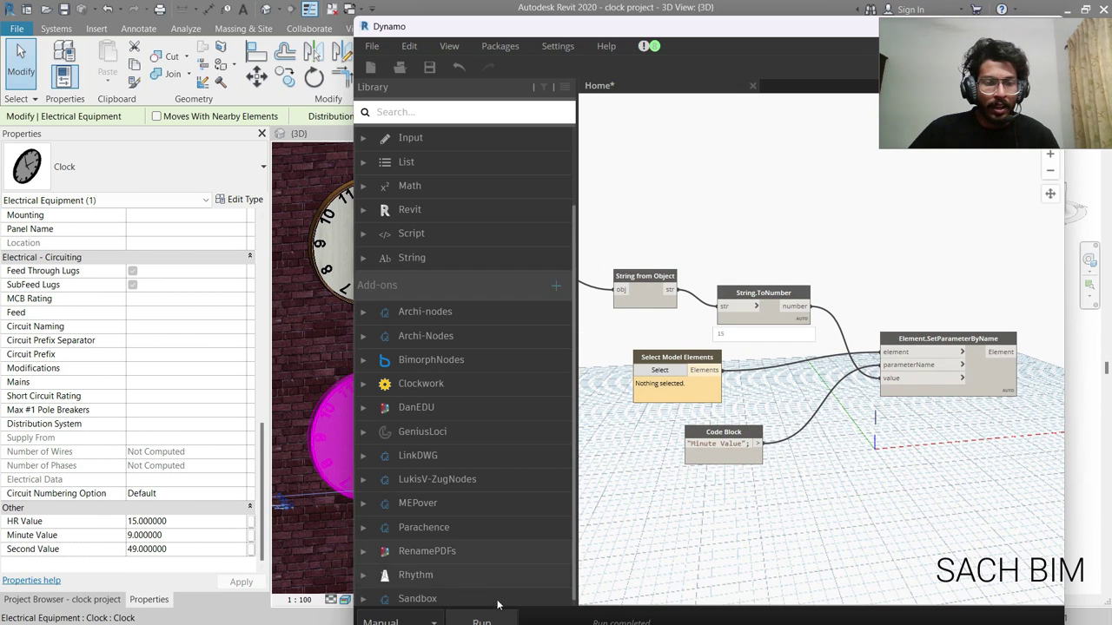
click(660, 370)
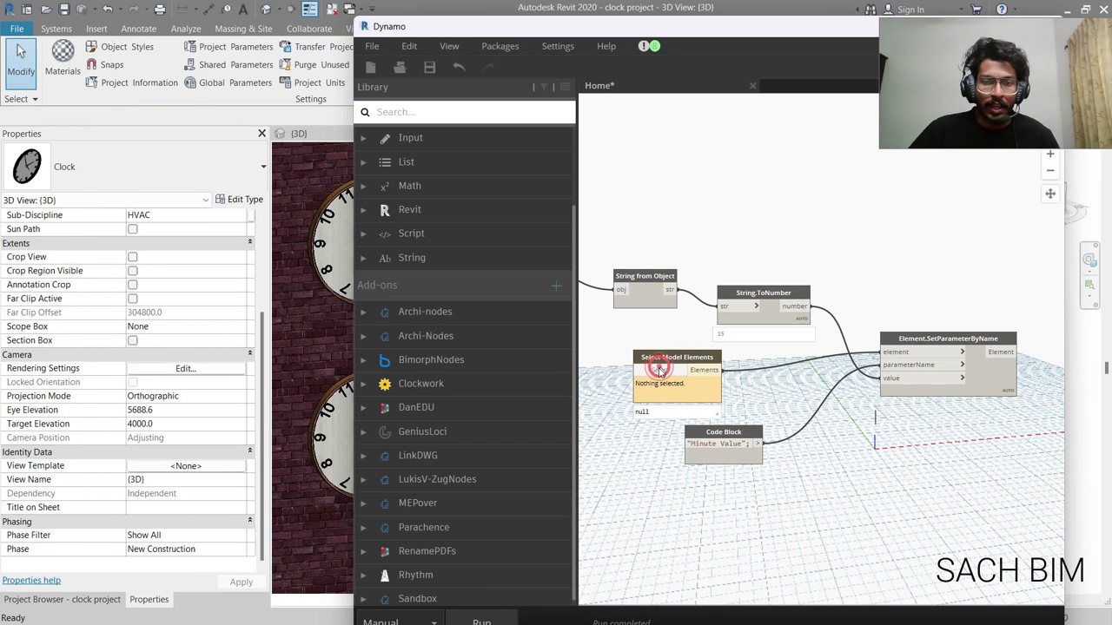
scroll(305, 396, down, 2)
scroll(304, 396, down, 3)
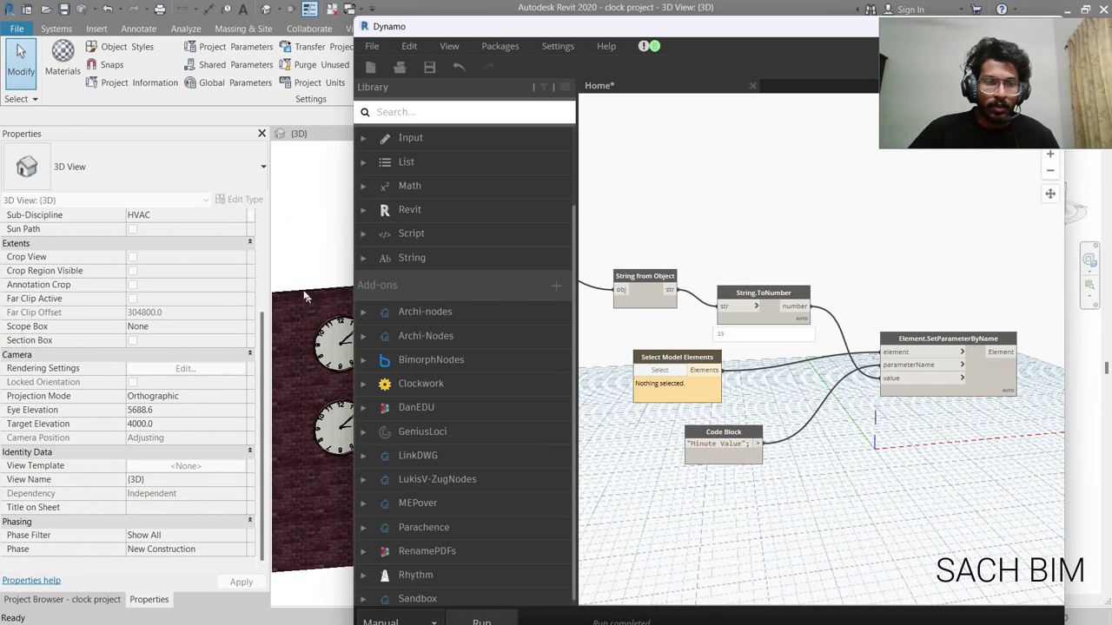
drag(291, 252, 355, 422)
scroll(673, 396, up, 3)
scroll(678, 396, up, 1)
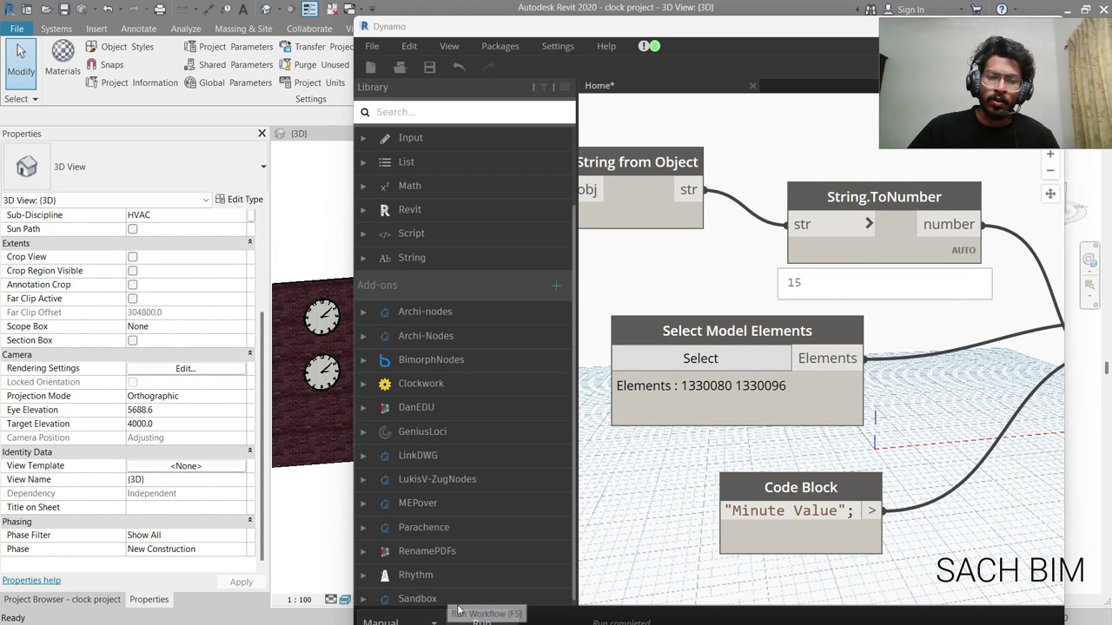
Step: Select the lower clock to show its Minute Value parameter and run the graph to write the converted number to it
click(321, 387)
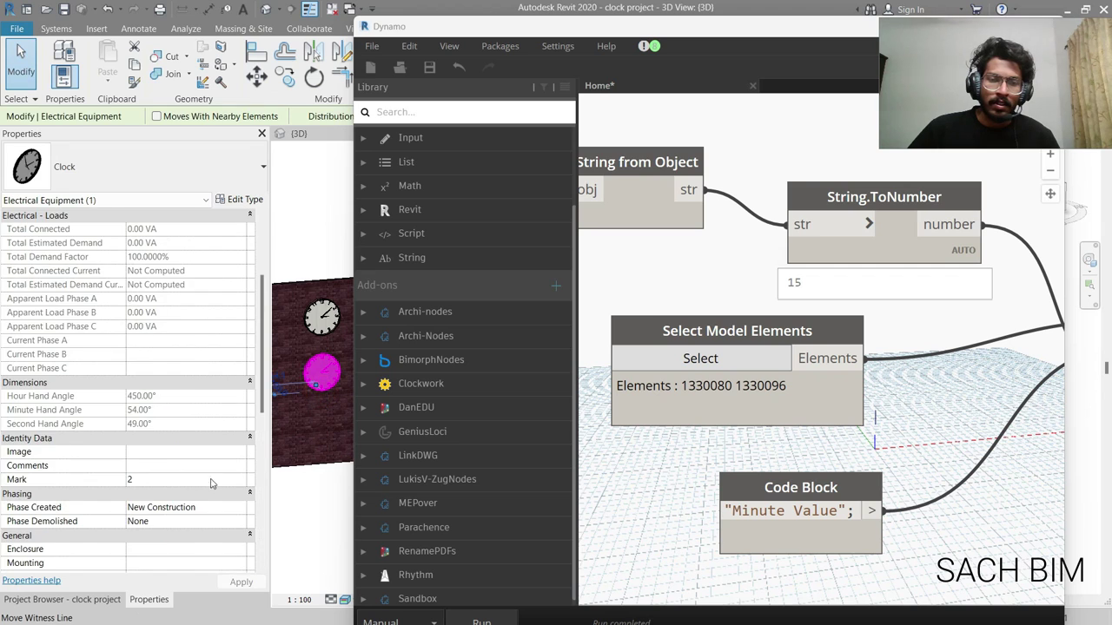
scroll(198, 503, down, 3)
scroll(198, 504, down, 4)
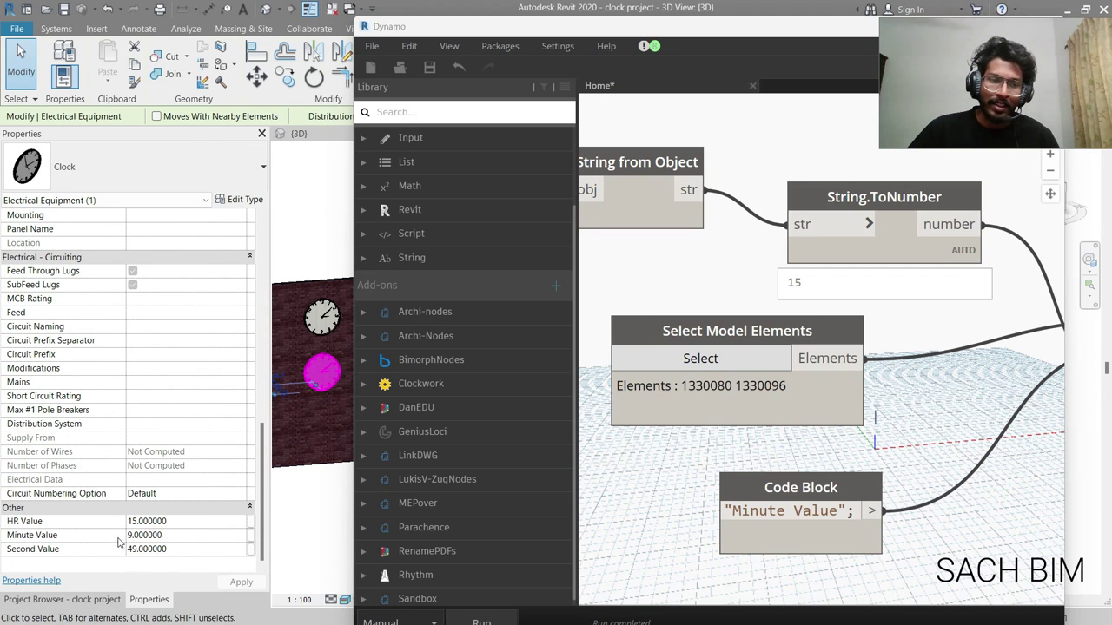
click(481, 623)
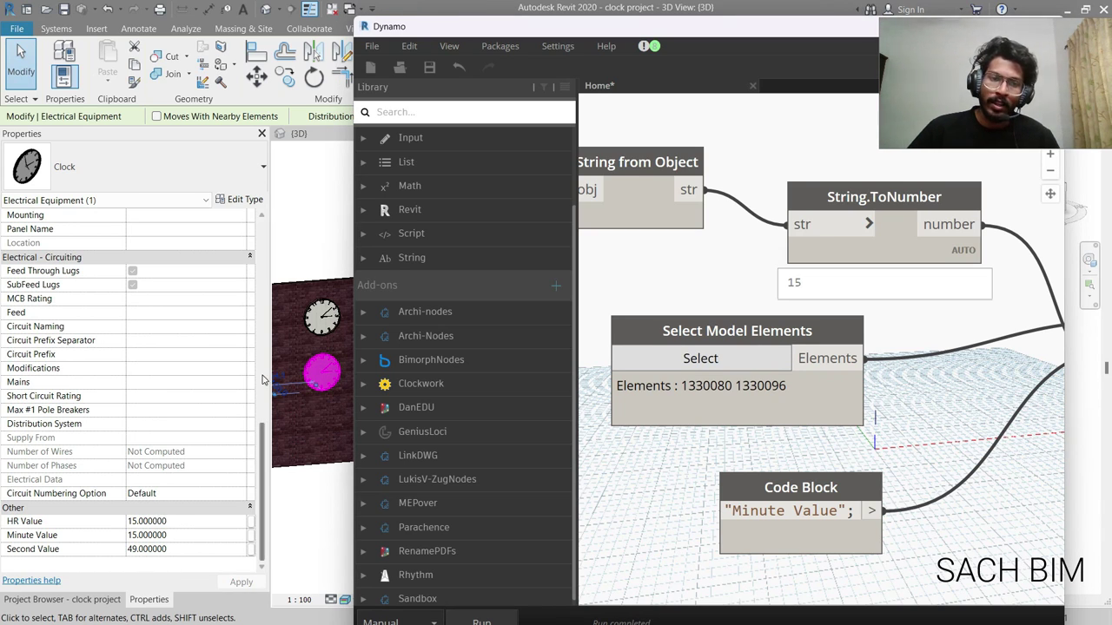
scroll(304, 417, up, 2)
scroll(676, 382, down, 5)
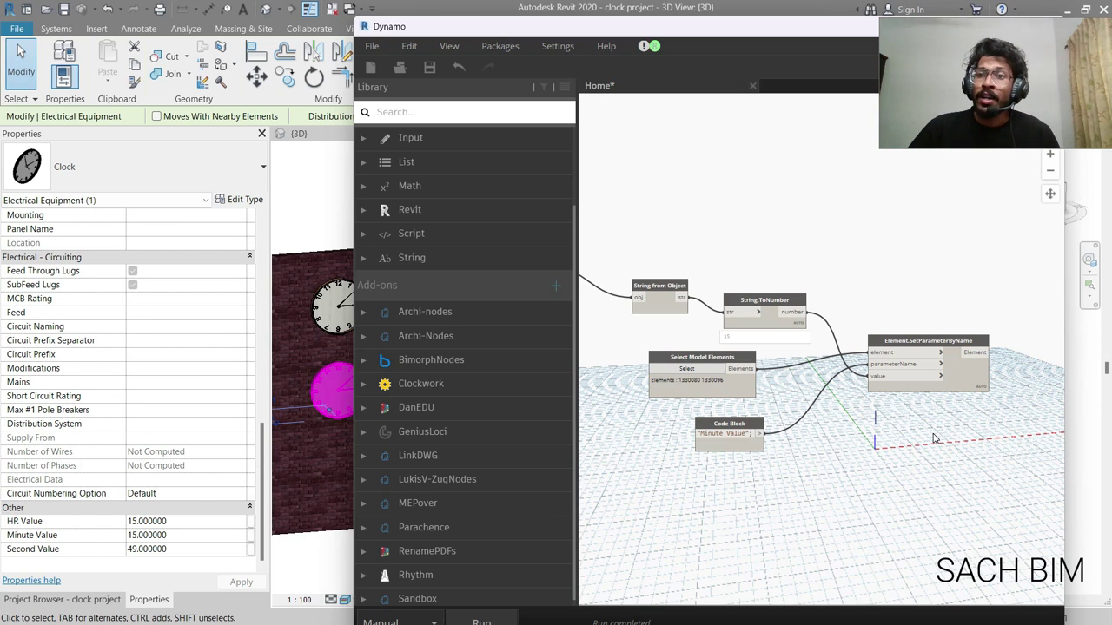
Step: Duplicate the String from Object, String.ToNumber, Select Model Elements, Code Block and Element.SetParameterByName group twice, placing both copies above the original
drag(608, 248, 999, 489)
scroll(999, 489, down, 3)
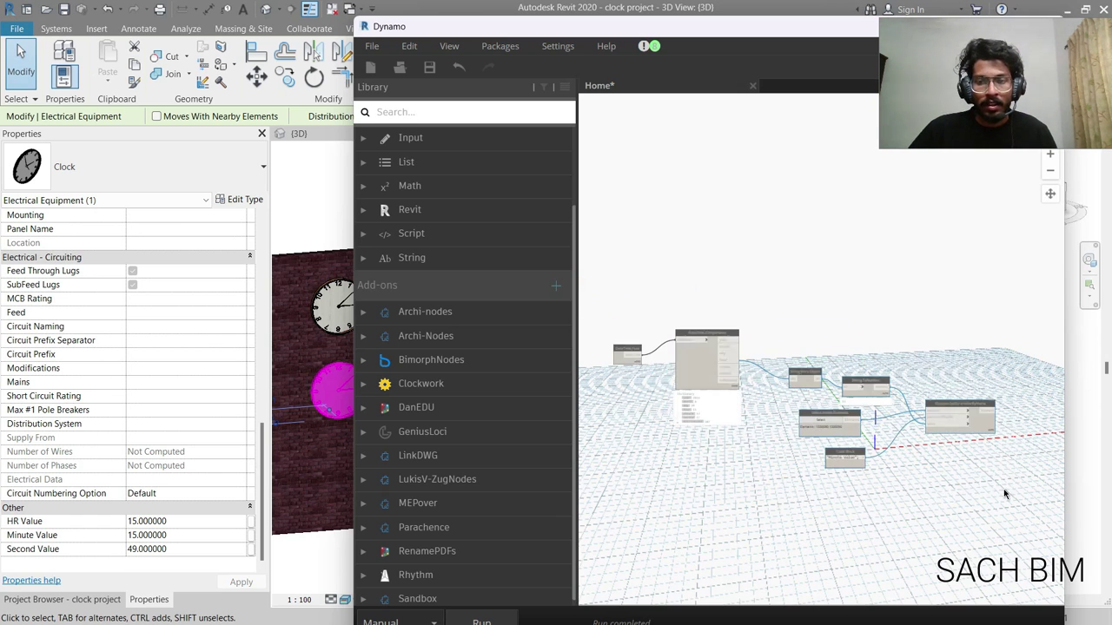
scroll(832, 405, up, 1)
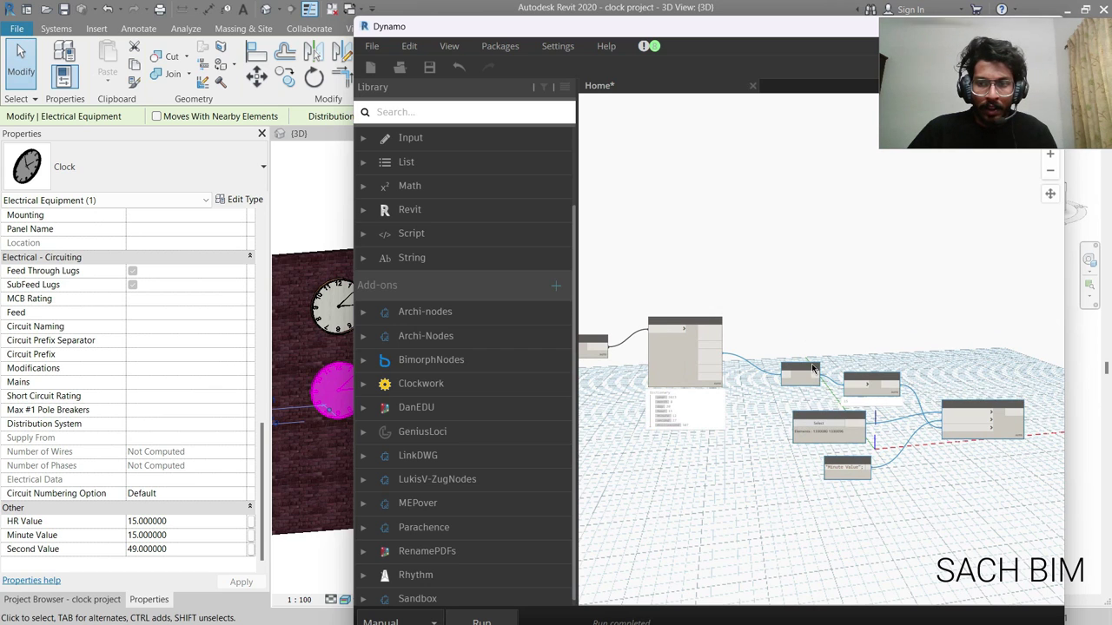
drag(814, 369, 827, 219)
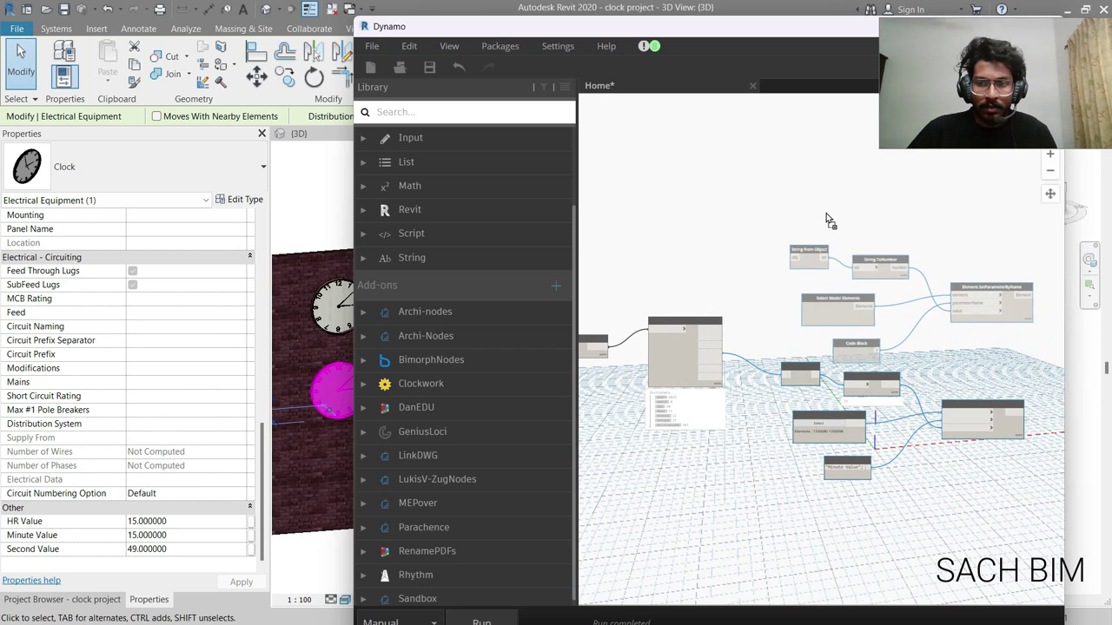
drag(721, 352, 791, 258)
middle_drag(821, 260, 805, 338)
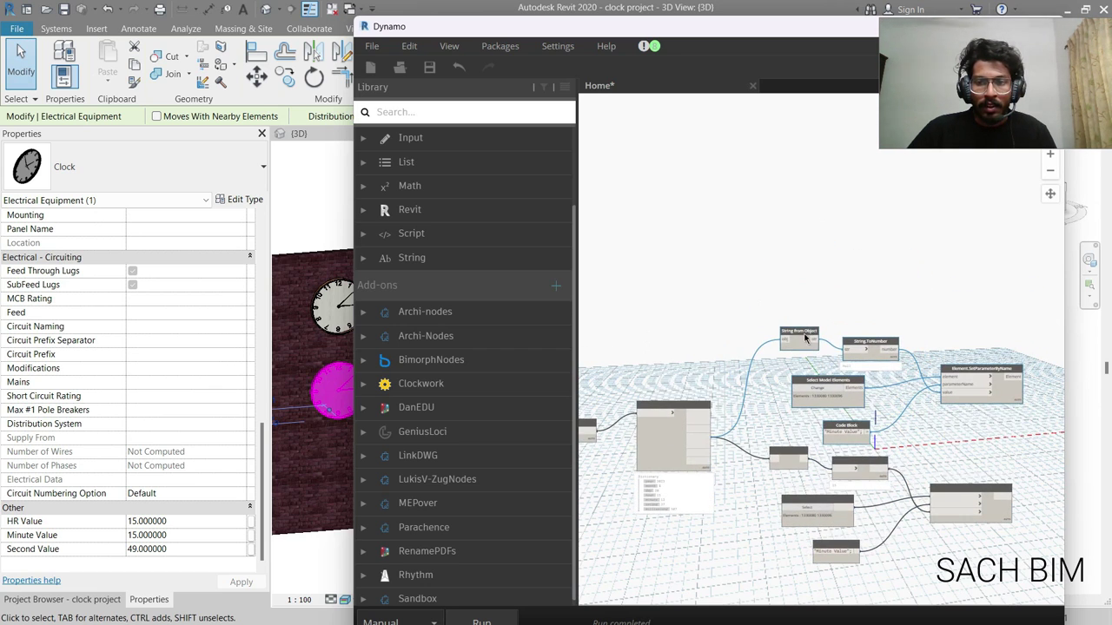
key(ctrl+c)
key(ctrl+v)
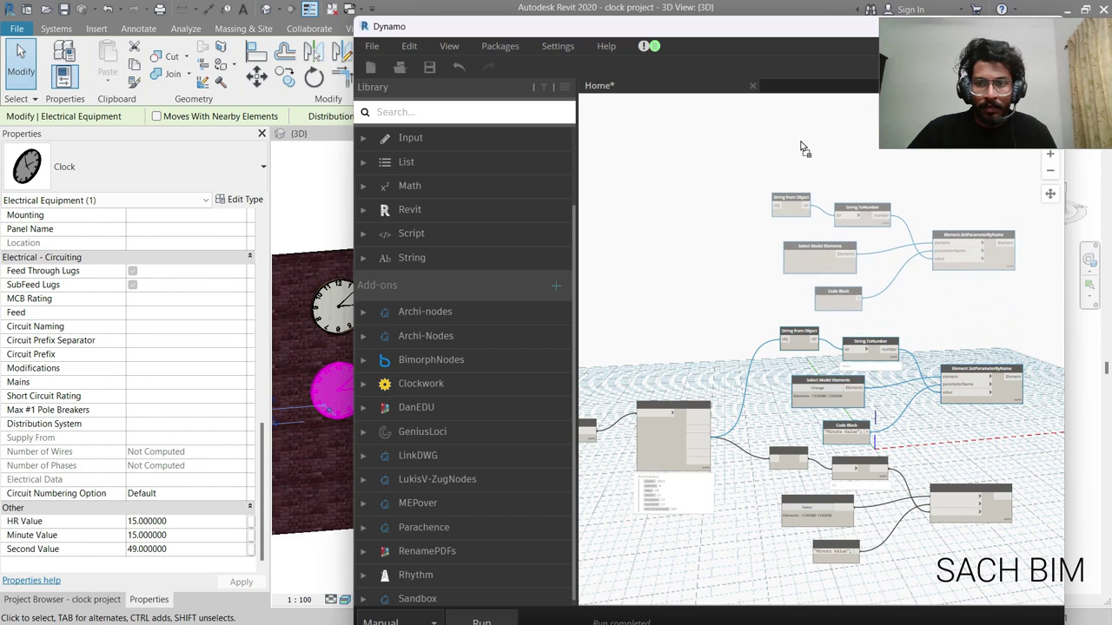
Step: Connect the minute output of DateTime.Components to the obj input of the topmost String from Object node
scroll(712, 445, up, 5)
click(702, 447)
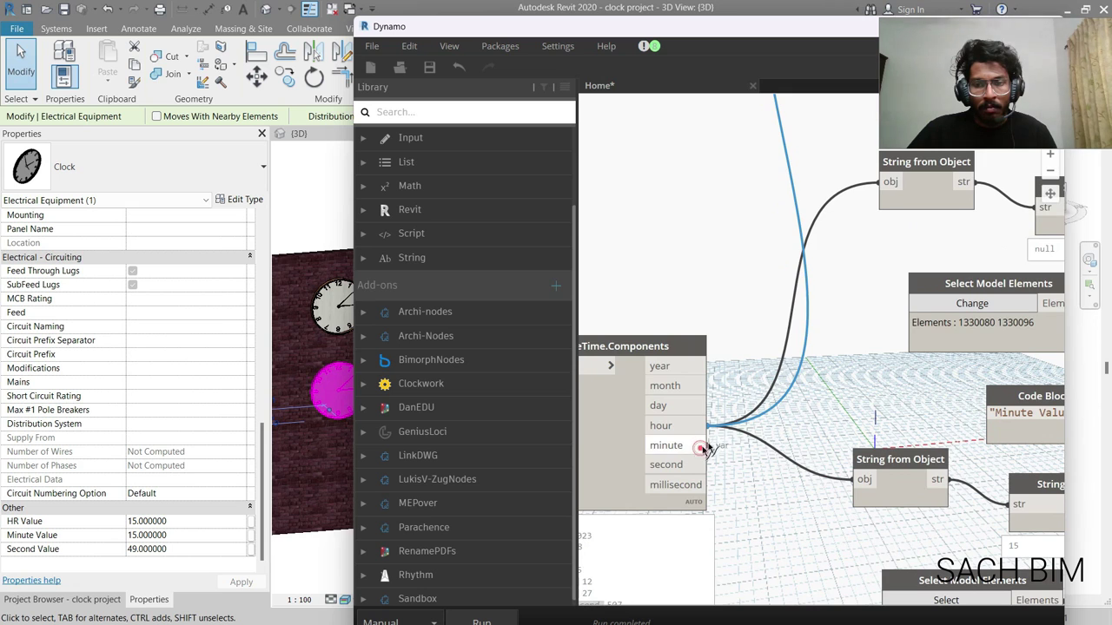
scroll(702, 446, down, 5)
scroll(789, 215, up, 5)
click(787, 223)
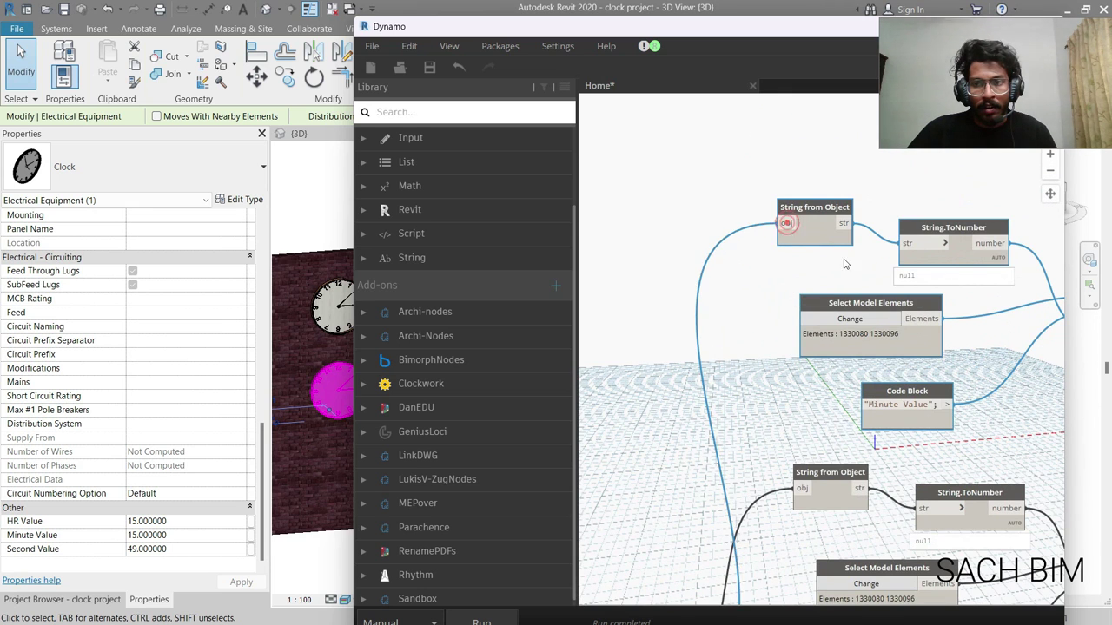
Step: Remove the duplicated Select Model Elements nodes from both copied groups
middle_drag(927, 328, 764, 369)
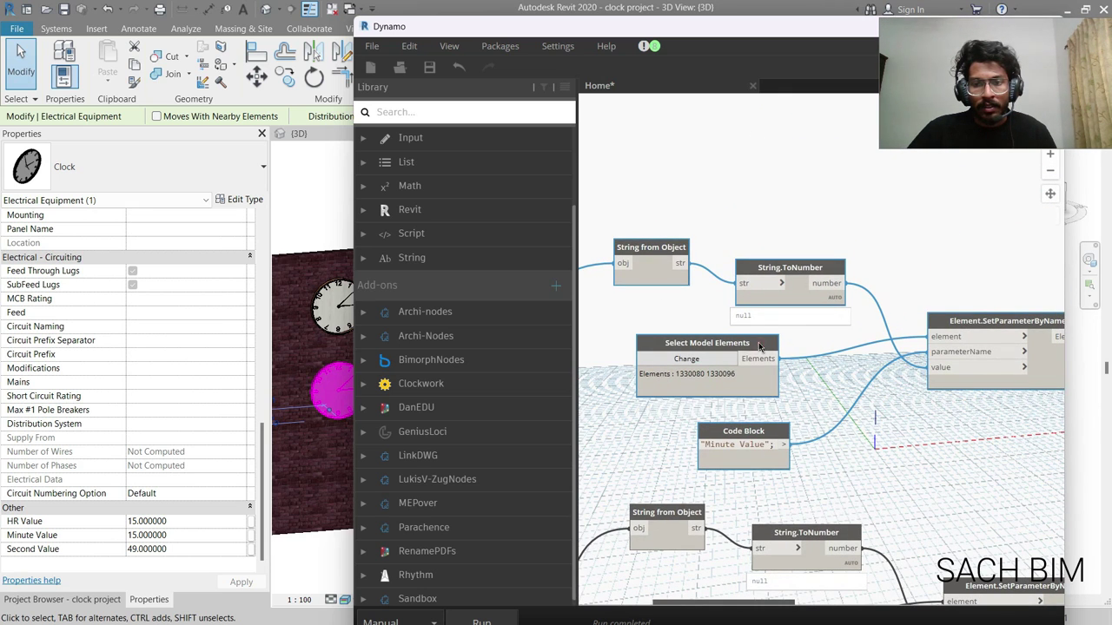
right_click(773, 351)
click(804, 355)
scroll(790, 474, down, 3)
scroll(791, 475, up, 5)
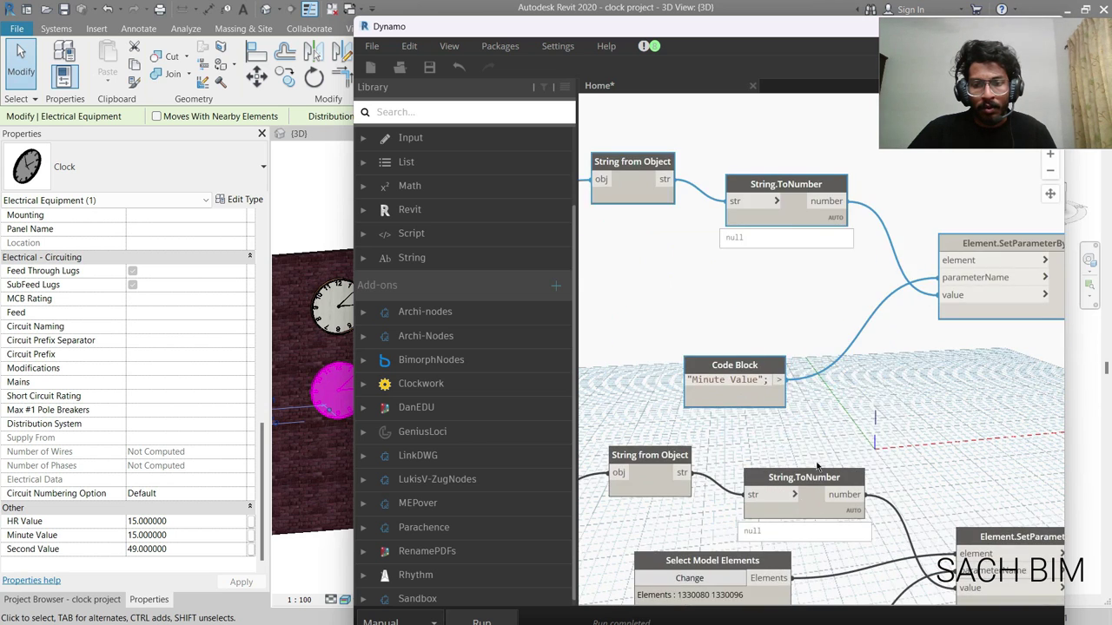
right_click(781, 448)
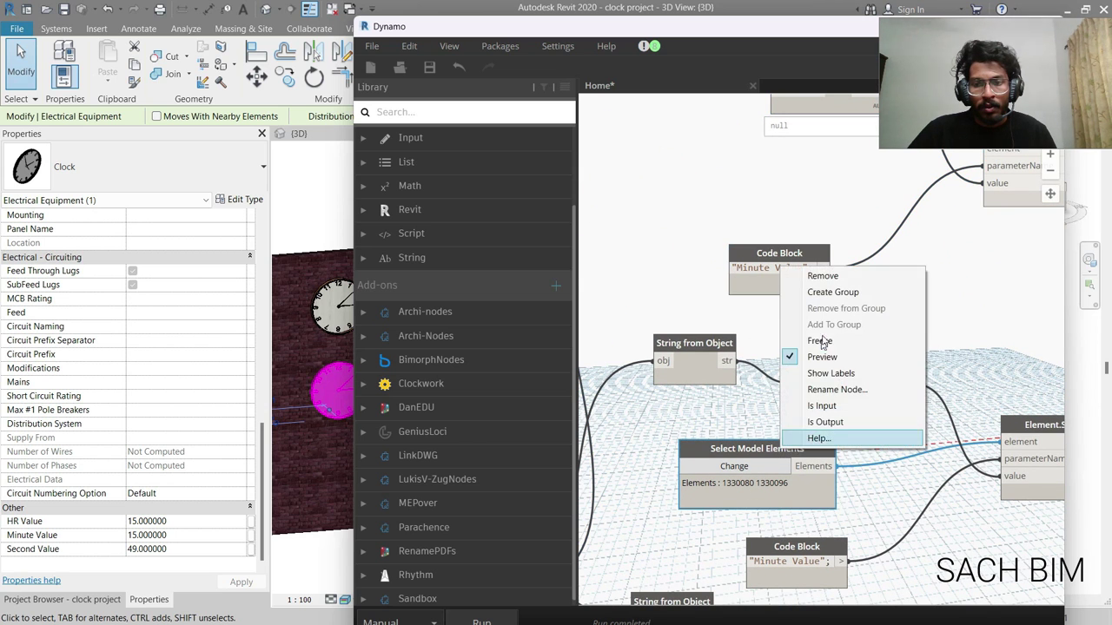
click(823, 276)
scroll(828, 391, down, 3)
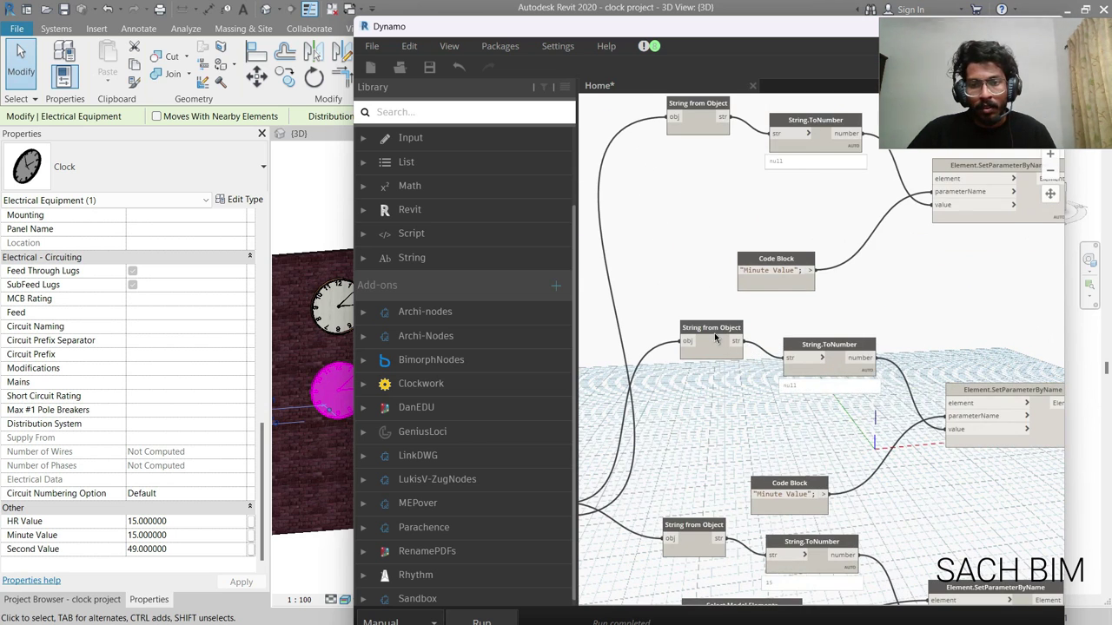
Step: Line up the middle group's String from Object and String.ToNumber nodes and move the topmost Code Block closer to its group
click(716, 338)
click(794, 347)
drag(800, 353, 798, 349)
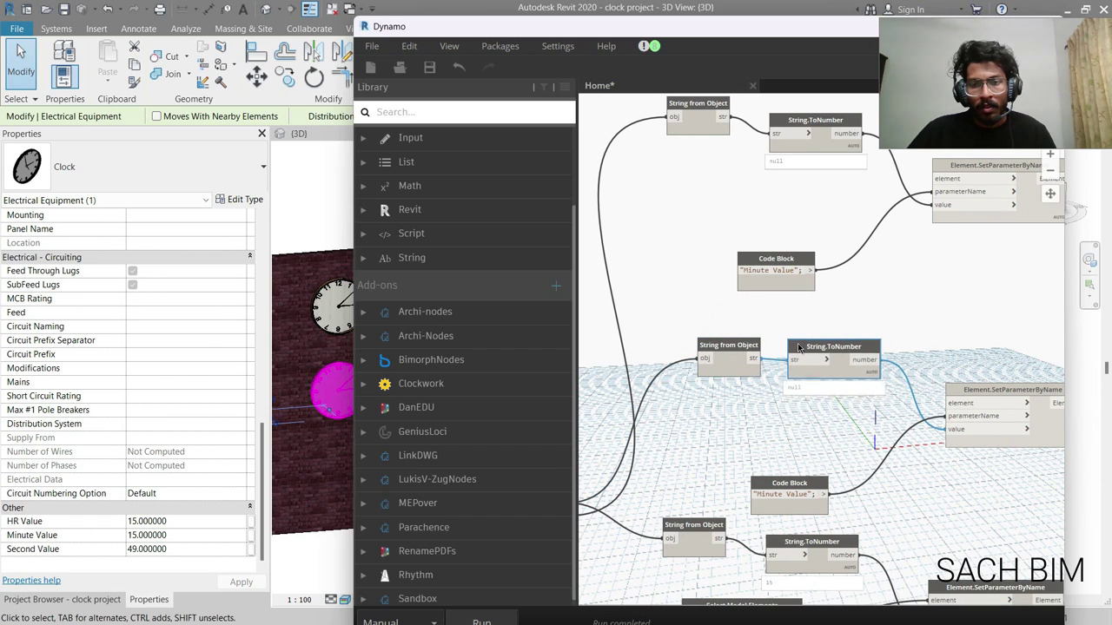
scroll(789, 353, down, 2)
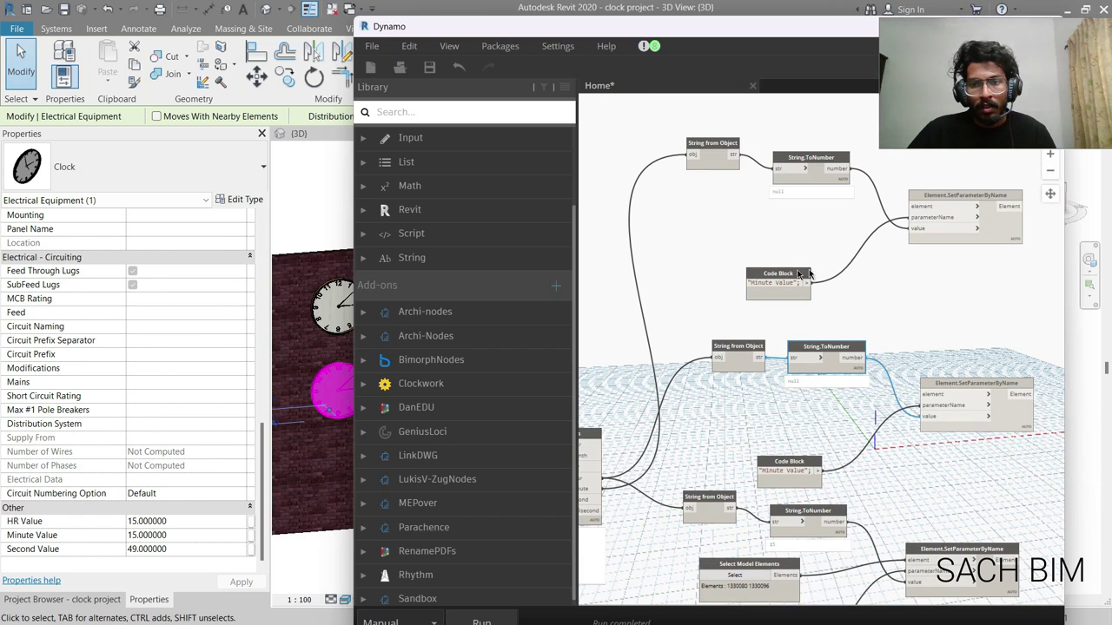
drag(808, 274, 819, 244)
middle_drag(762, 363, 794, 364)
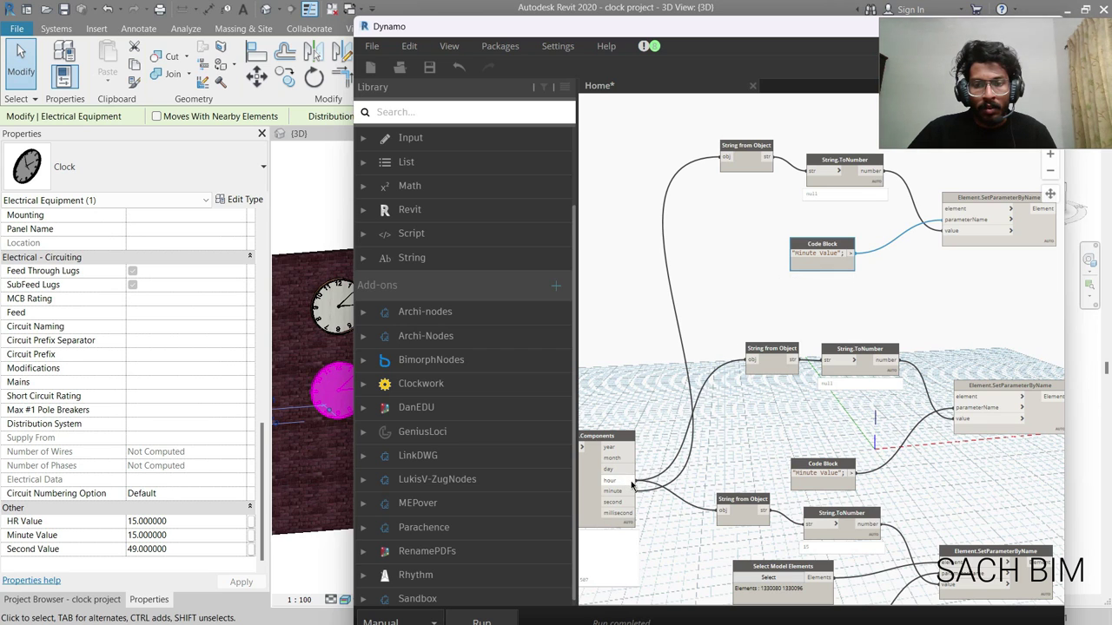
Step: Change the parameter name in the topmost Code Block to "HR Value"
scroll(837, 257, up, 3)
click(819, 246)
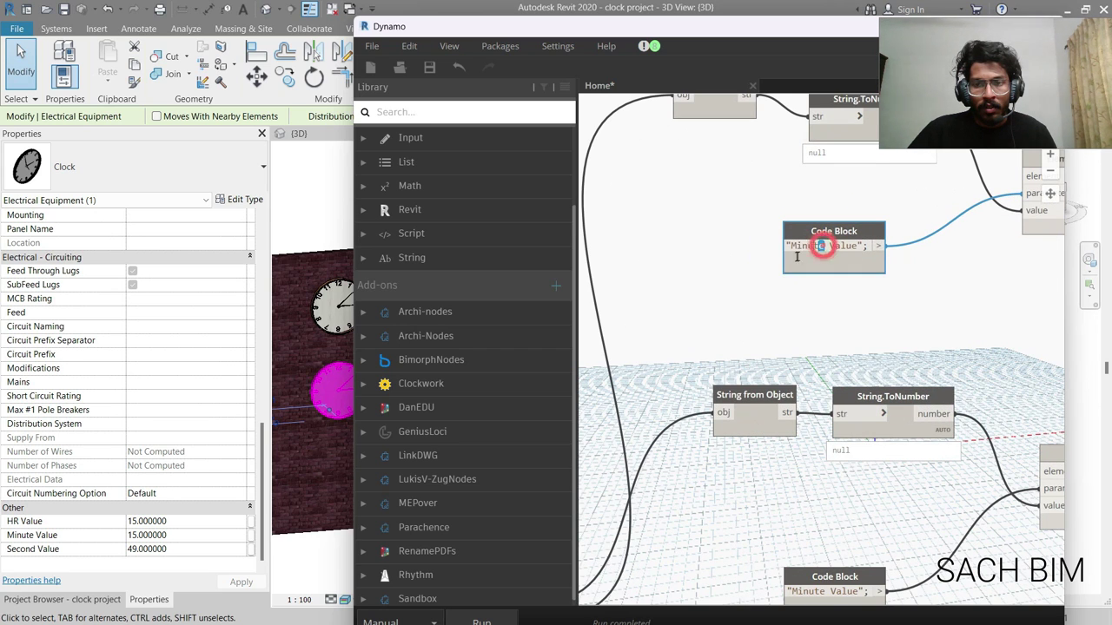
double_click(793, 248)
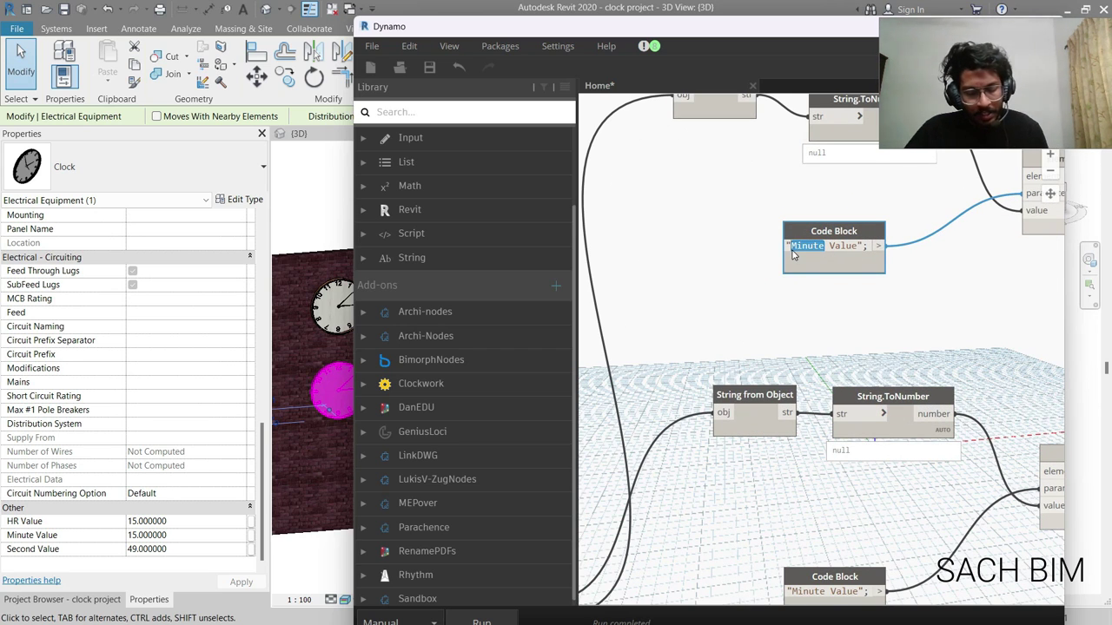
text(HR)
click(840, 304)
scroll(840, 304, down, 2)
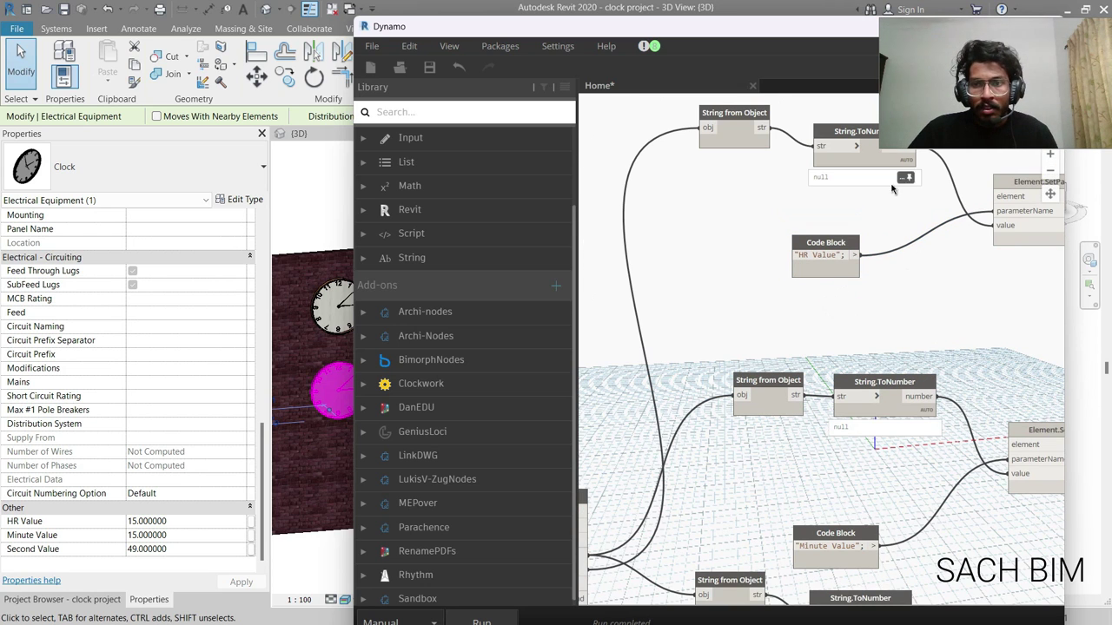
Step: Move the HR Value Code Block and the middle group's Minute Value Code Block above their String.ToNumber nodes
middle_drag(860, 253, 826, 359)
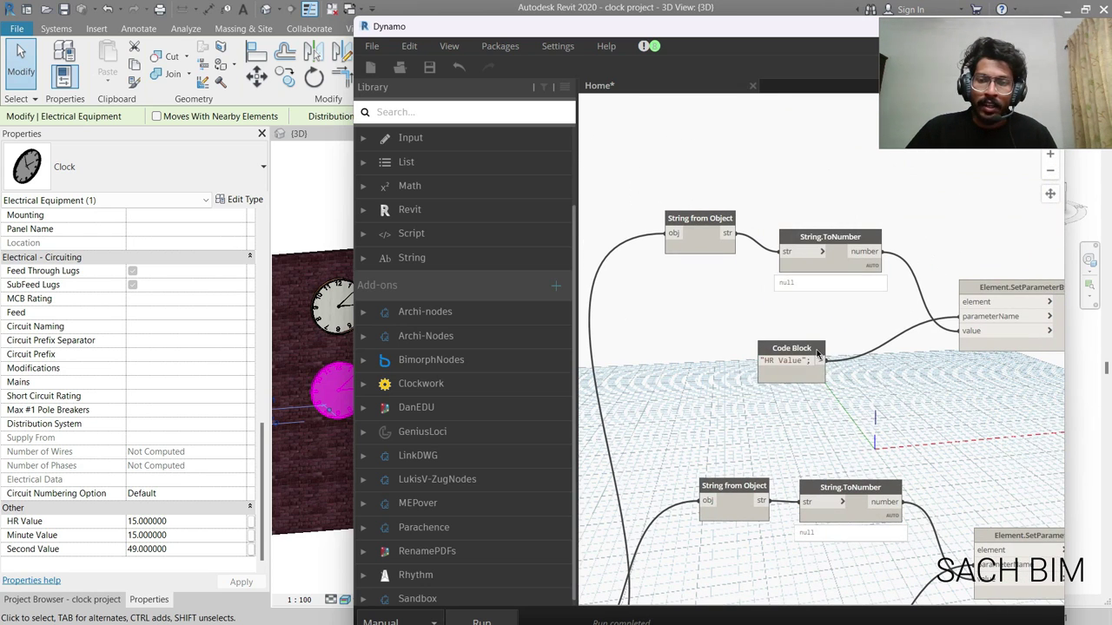
drag(818, 352, 877, 193)
scroll(931, 331, down, 2)
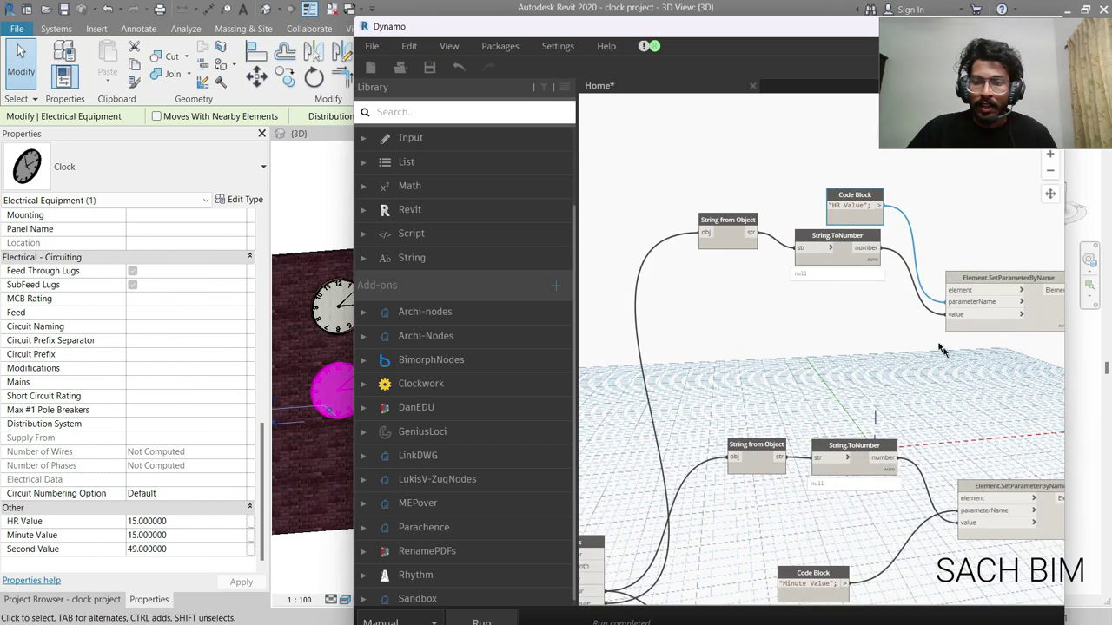
middle_drag(871, 499, 822, 415)
drag(768, 477, 827, 314)
middle_drag(792, 351, 836, 326)
Step: Connect DateTime.Components' second output to the lowest String from Object node and its minute output to the middle one
middle_drag(584, 514, 665, 440)
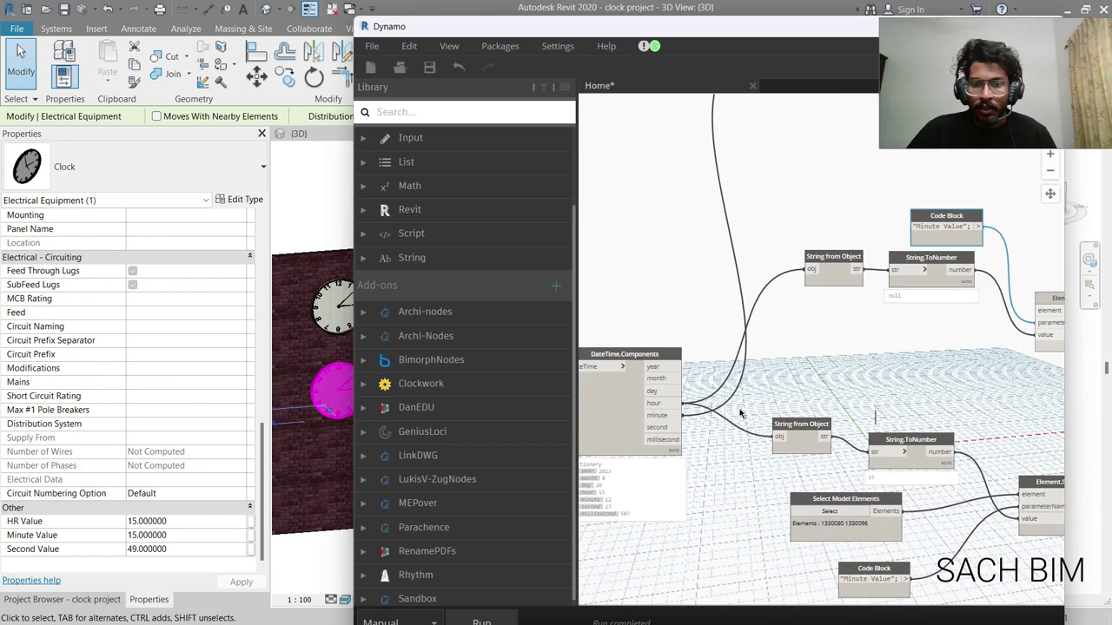
click(776, 438)
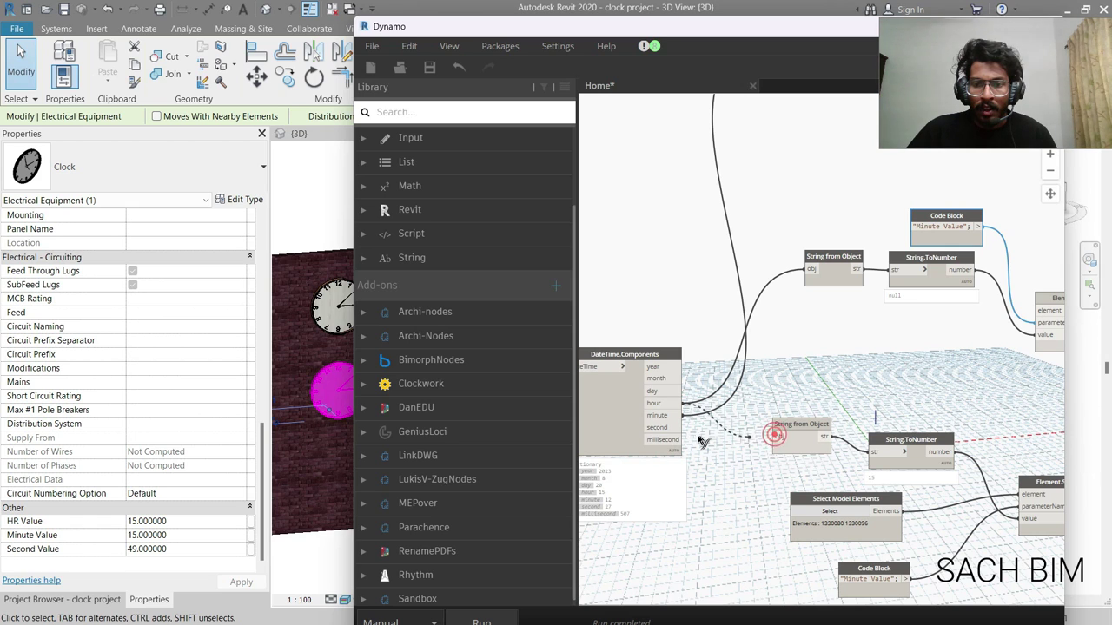
click(679, 427)
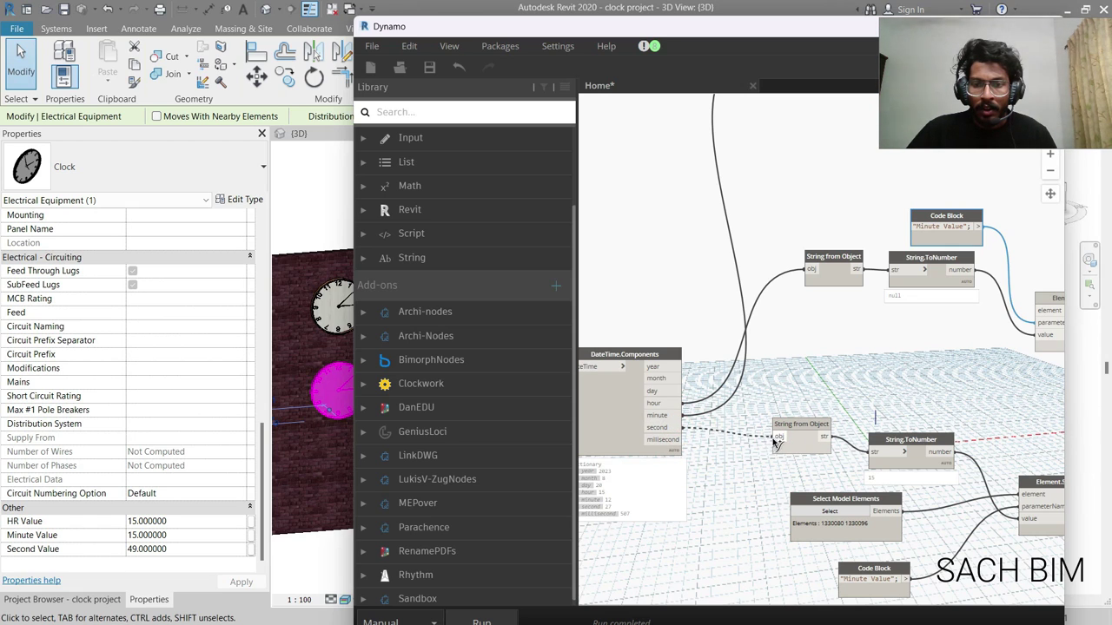
click(779, 437)
click(682, 416)
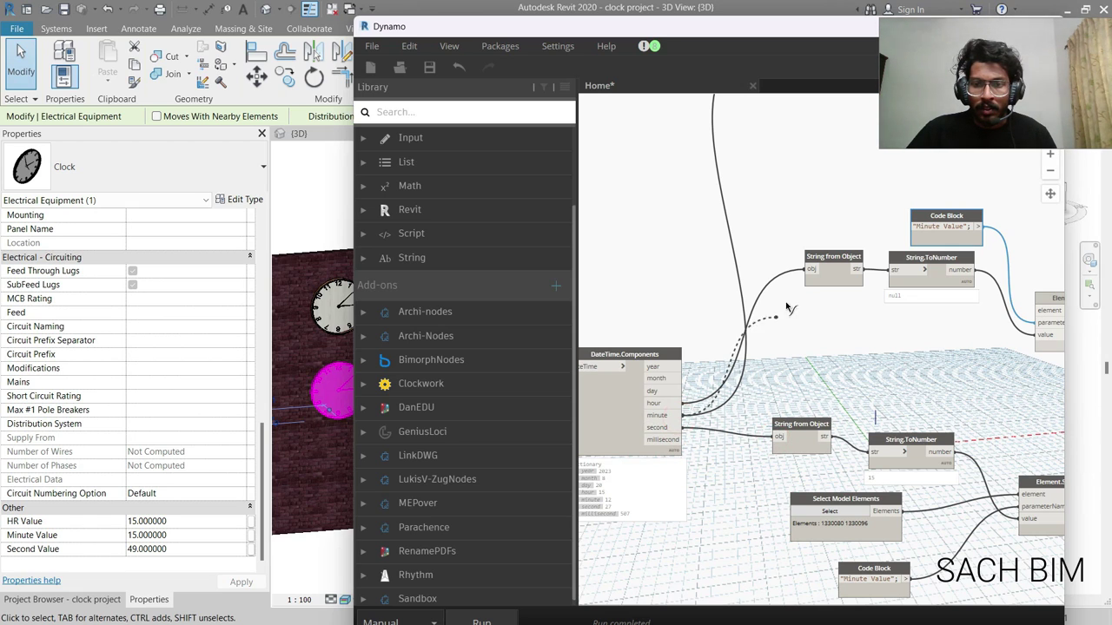
click(811, 270)
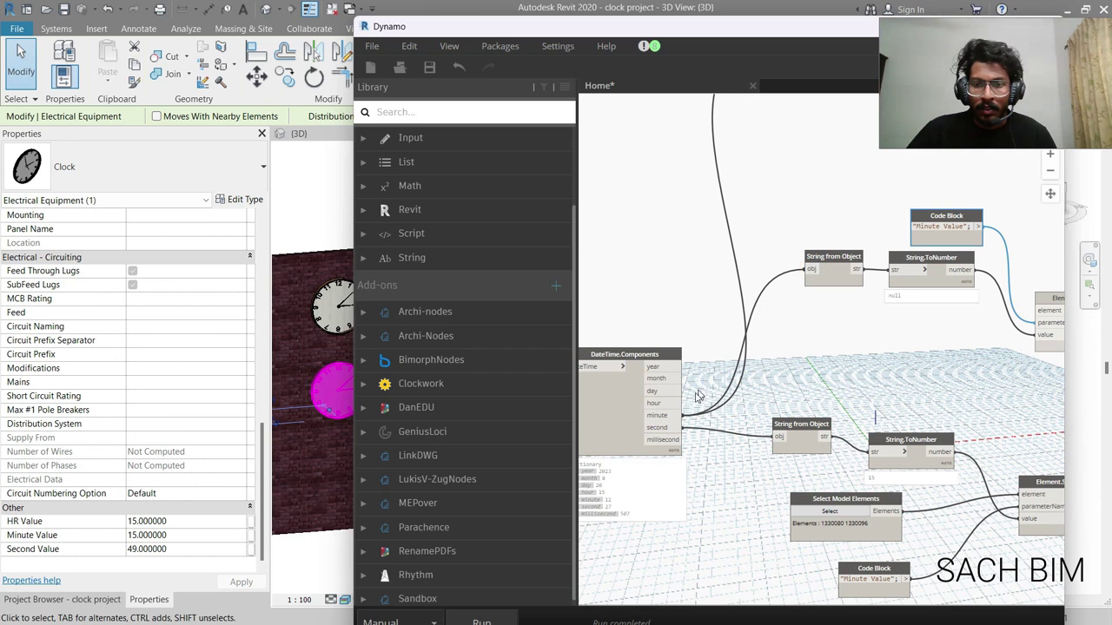
Step: Detach the minute wire from the topmost String from Object node and connect the hour output to its obj input instead
click(681, 416)
scroll(757, 182, down, 2)
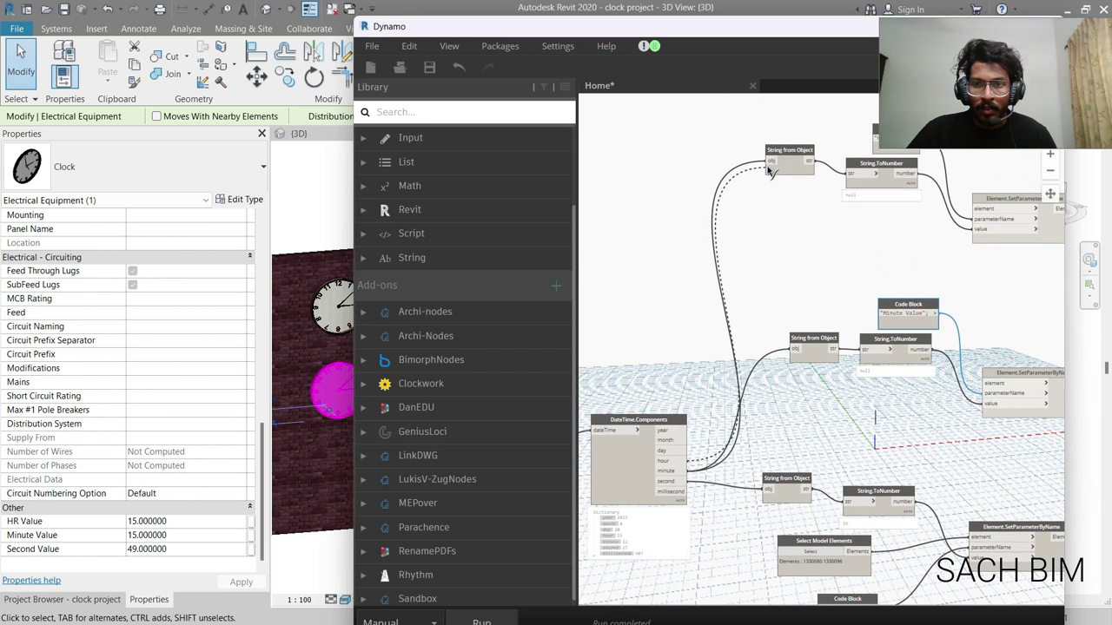
click(770, 162)
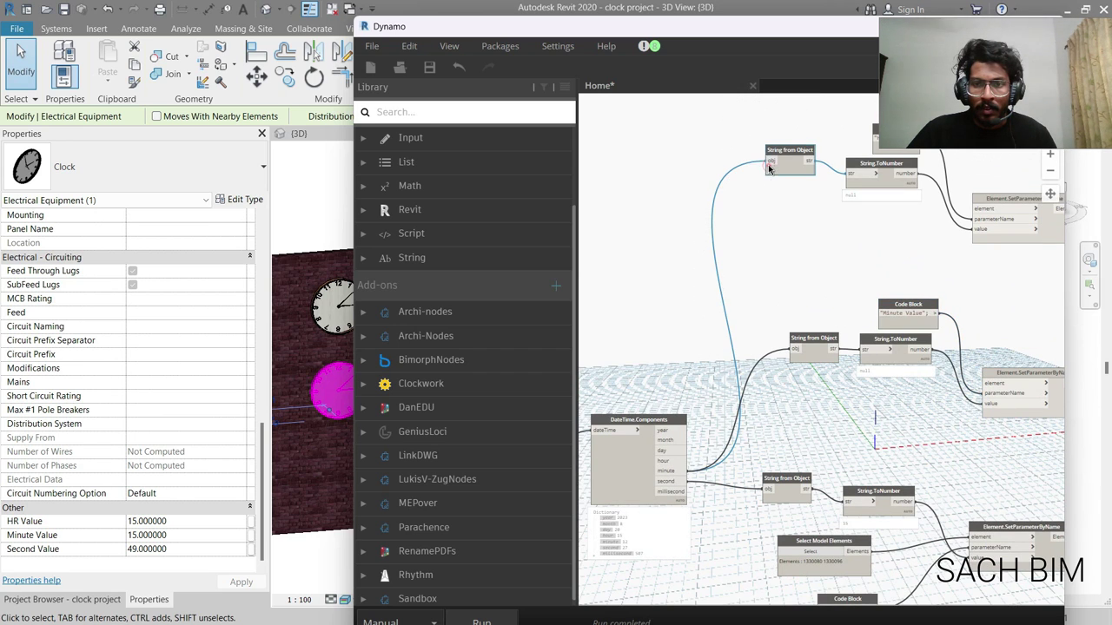
click(684, 469)
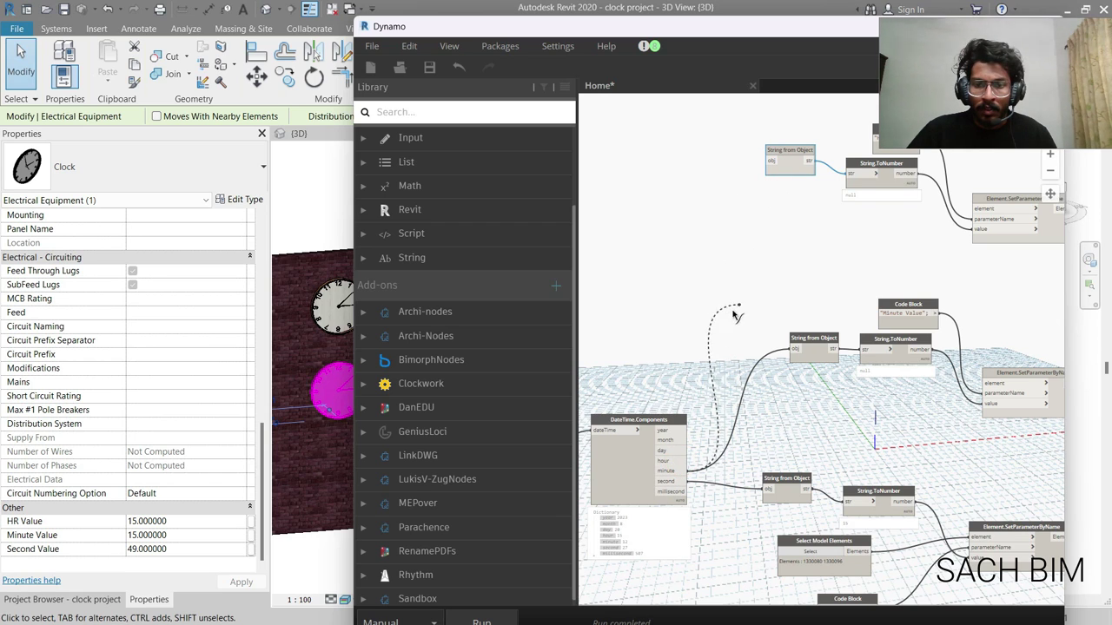
click(733, 310)
click(666, 460)
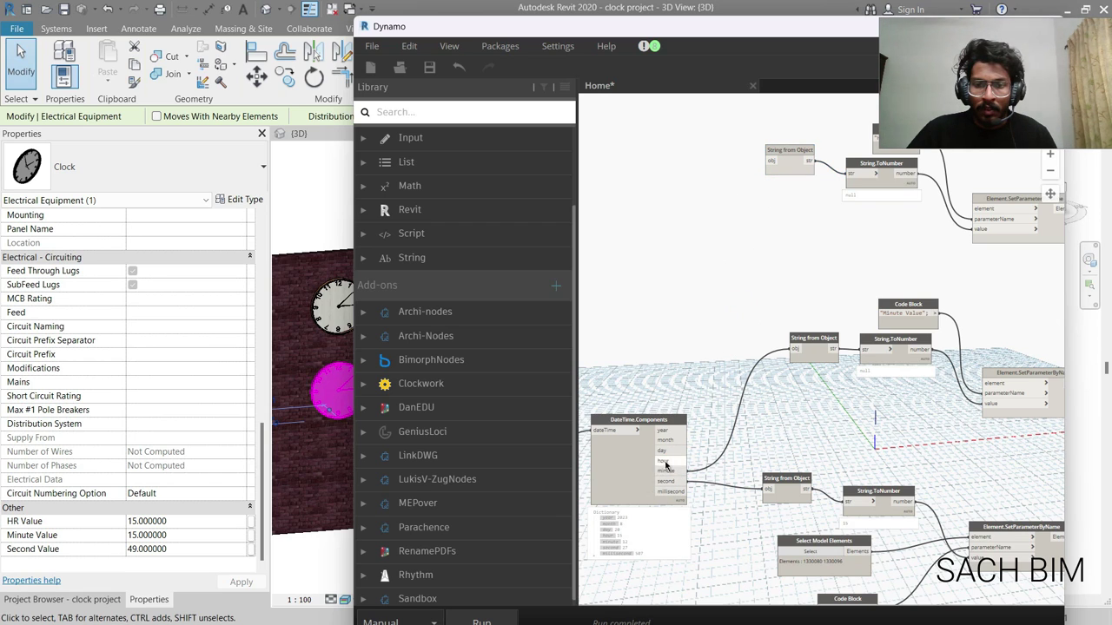
click(769, 163)
Step: Move the hour group's String from Object, String.ToNumber and Element.SetParameterByName nodes down closer to the minute group
drag(786, 151, 786, 280)
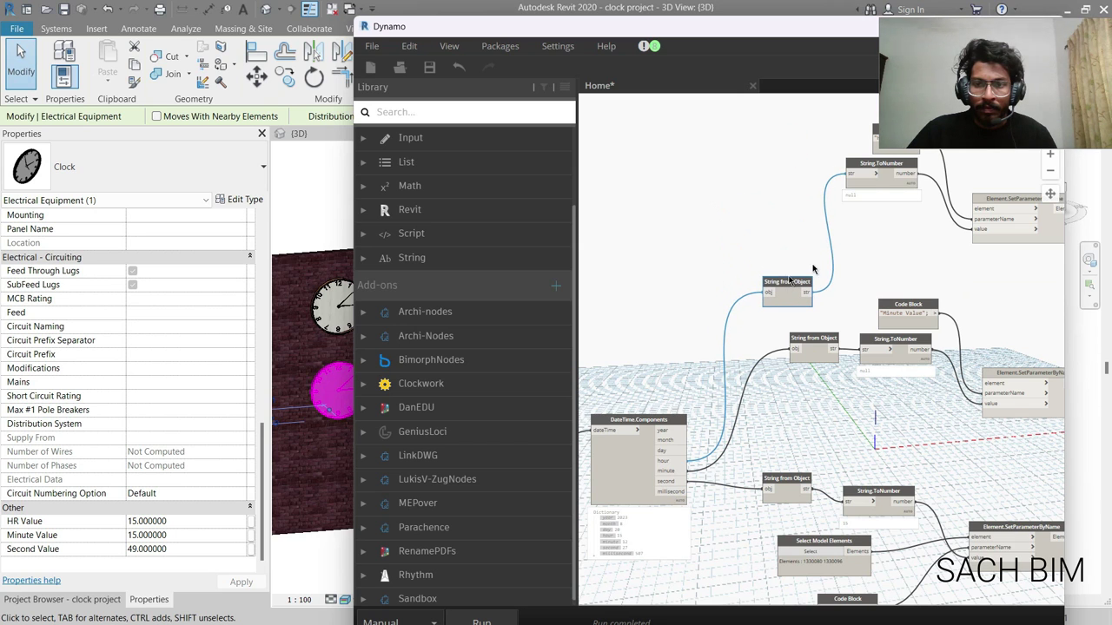
drag(877, 169, 903, 257)
middle_drag(903, 257, 783, 287)
drag(900, 236, 918, 248)
middle_drag(873, 313, 918, 223)
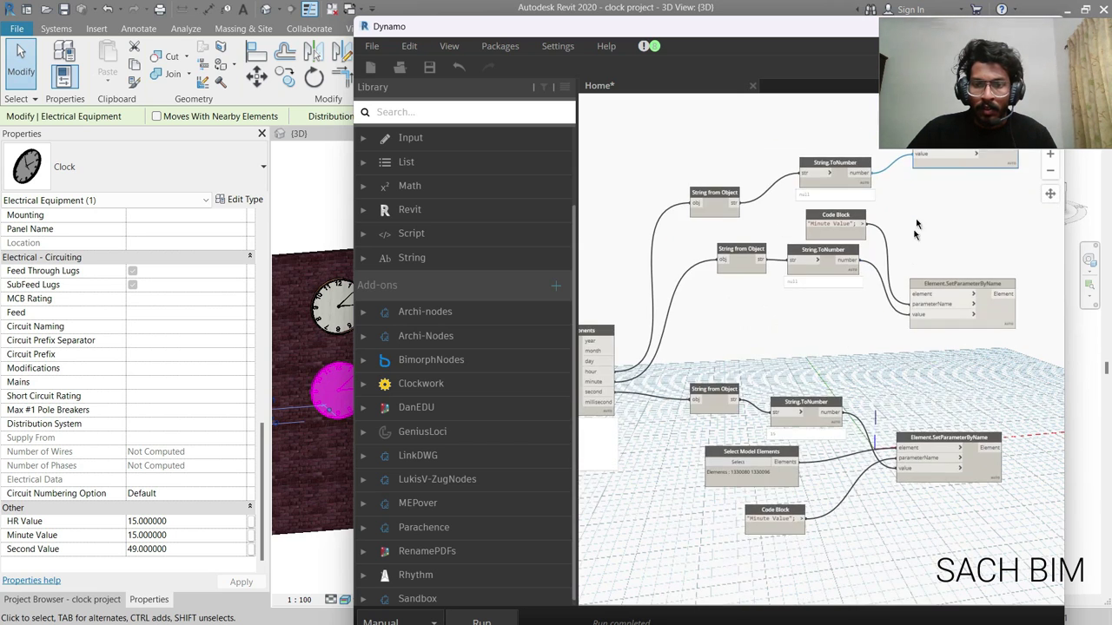
Step: Try to connect the Elements output of Select Model Elements to the element inputs of the two copied Element.SetParameterByName nodes
click(785, 463)
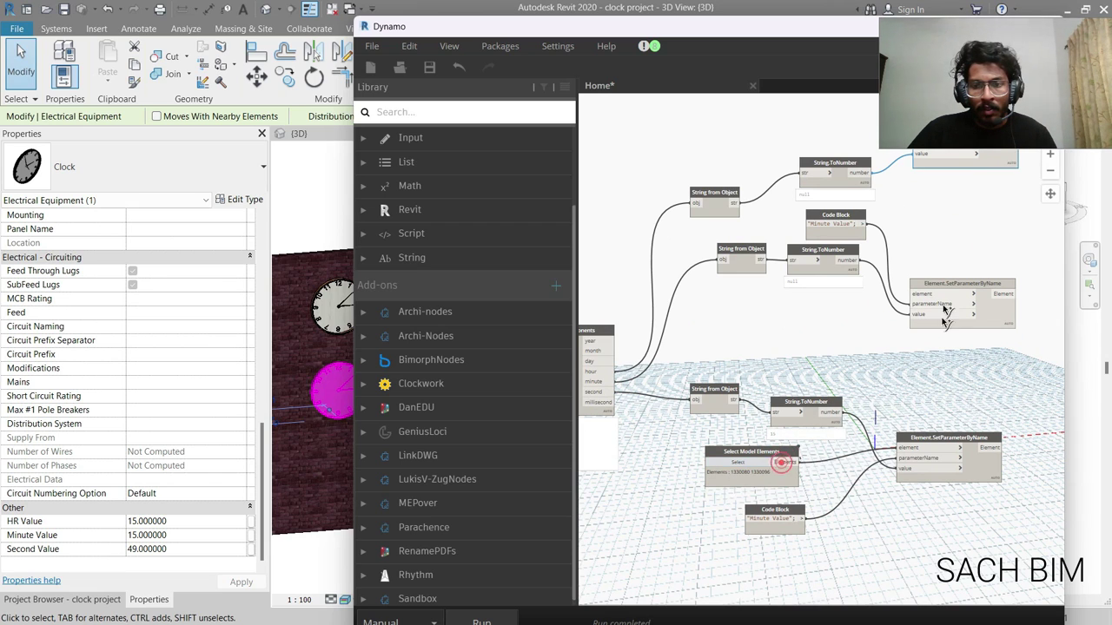
click(917, 296)
click(791, 465)
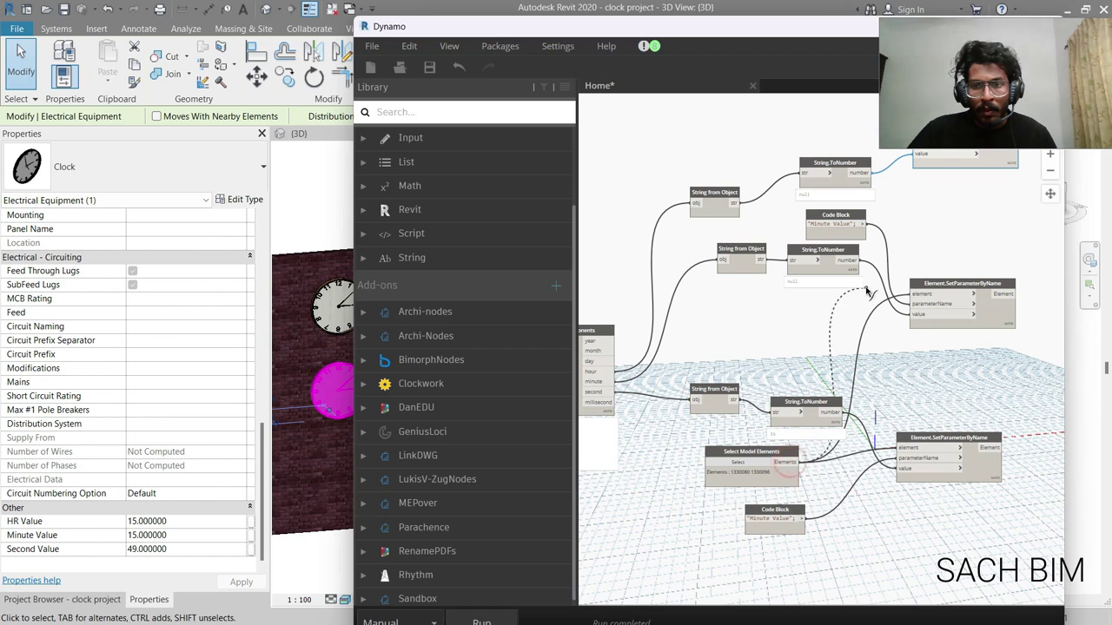
middle_drag(921, 139, 905, 203)
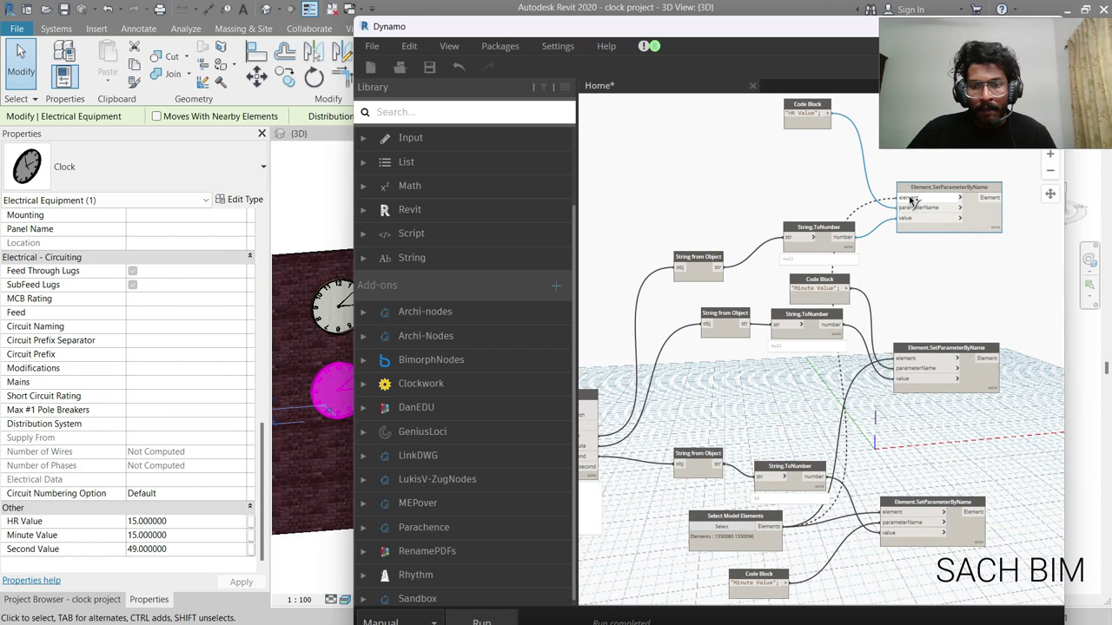
click(891, 452)
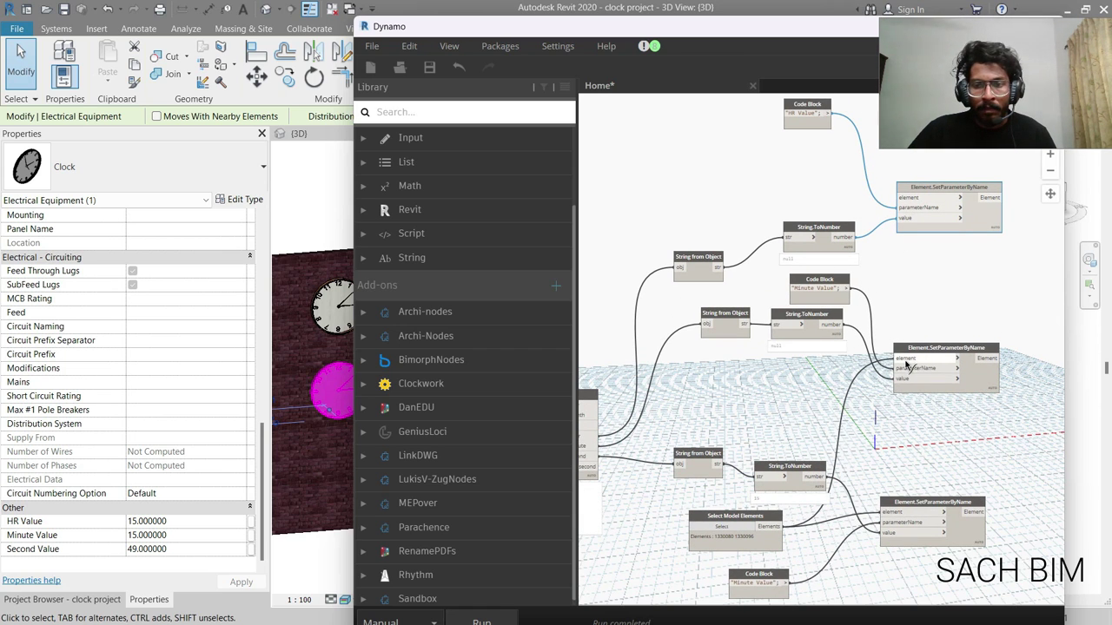
scroll(866, 478, up, 2)
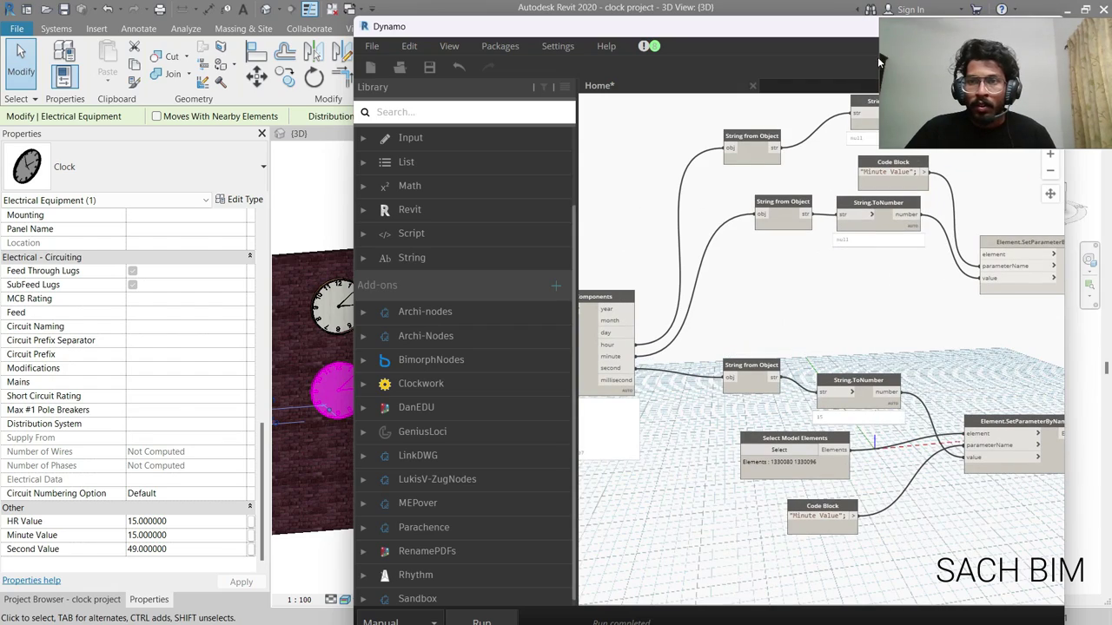
Step: Maximize the Dynamo window and move the "HR Value" Code Block down closer to the hour group's String.ToNumber node
drag(521, 26, 409, 1)
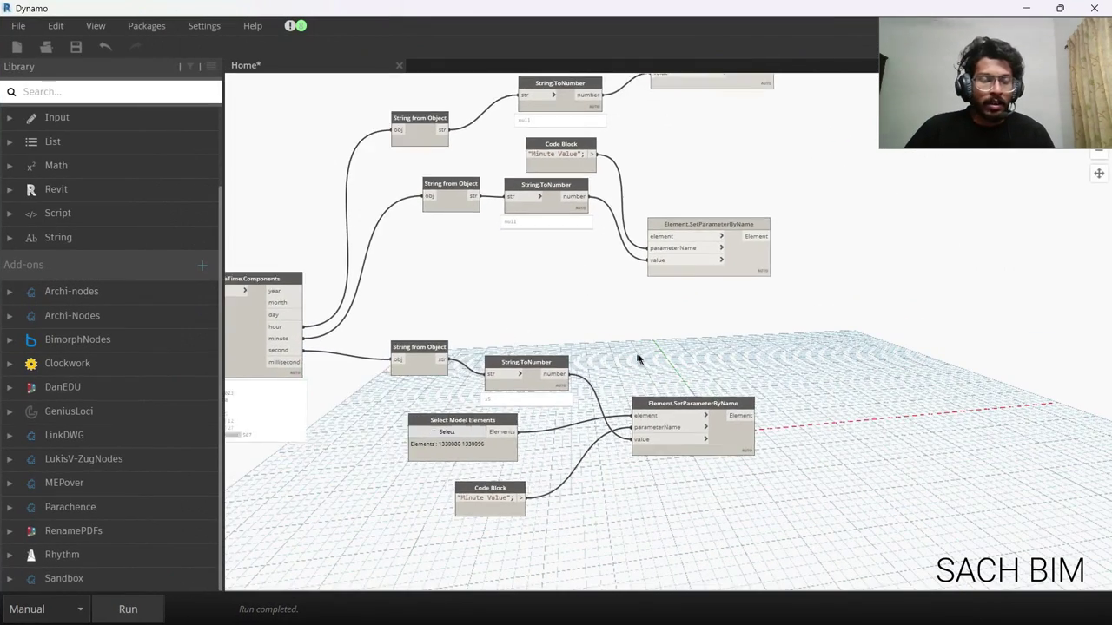
scroll(486, 351, up, 5)
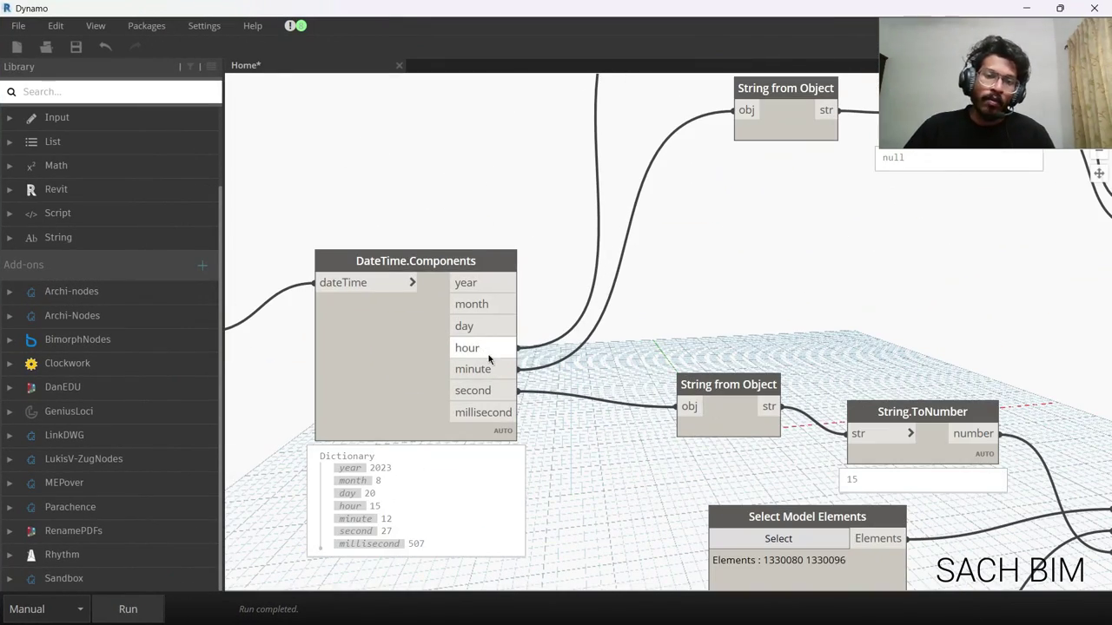
scroll(487, 356, down, 3)
middle_drag(782, 121, 471, 450)
drag(599, 102, 628, 235)
scroll(811, 259, down, 3)
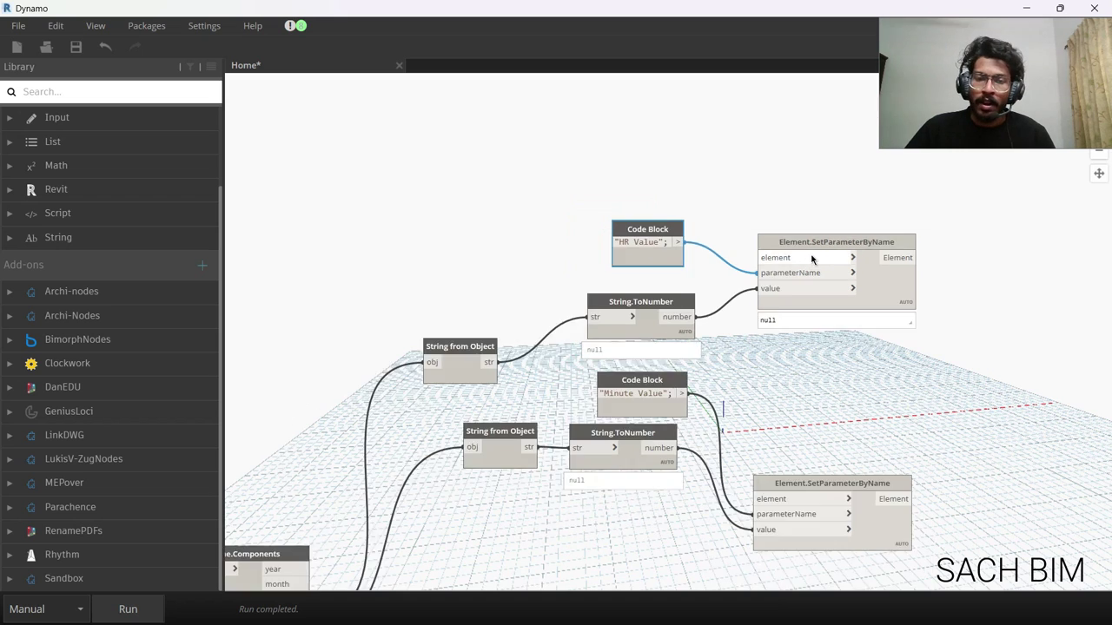
Step: Change the text of the seconds group's Code Block to "Second Value"
middle_drag(425, 549, 509, 473)
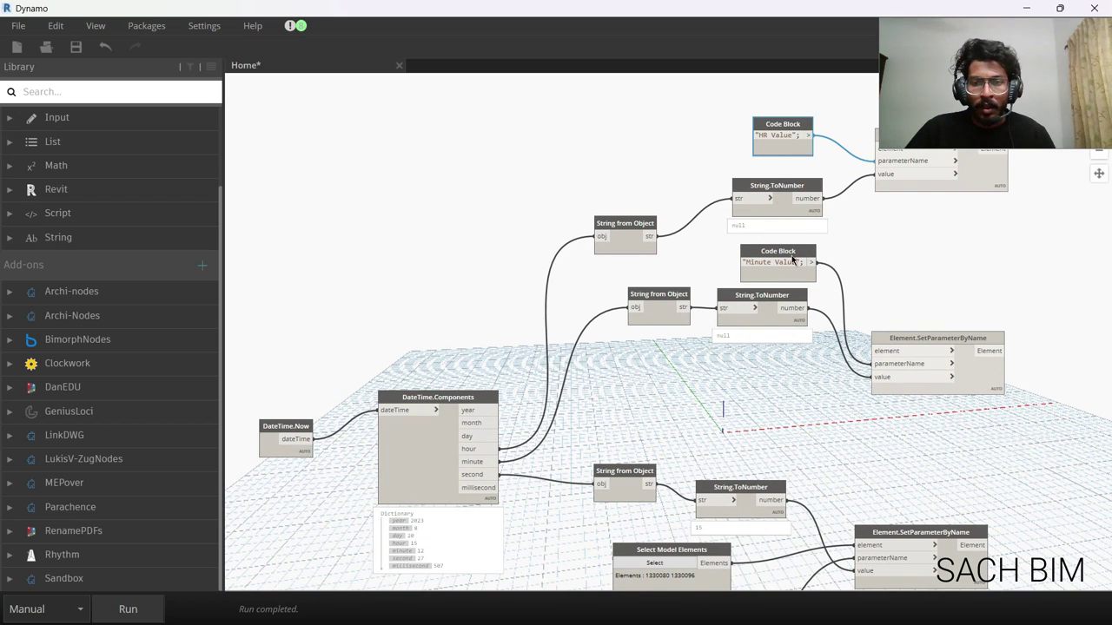
scroll(792, 258, up, 3)
middle_drag(743, 316, 790, 129)
mouse_move(549, 408)
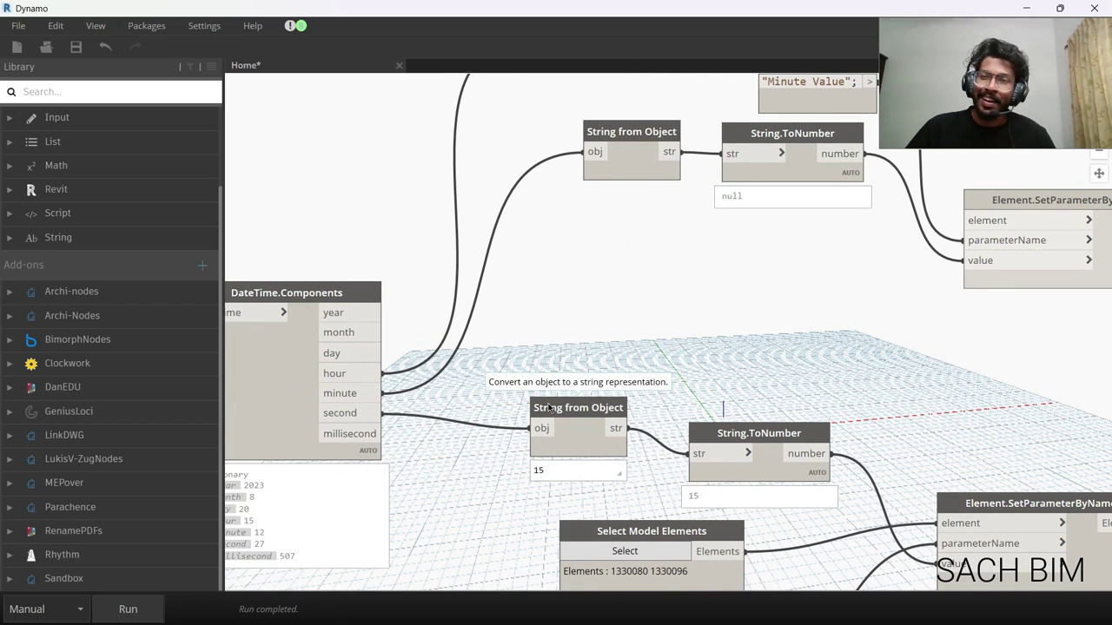
scroll(549, 408, down, 2)
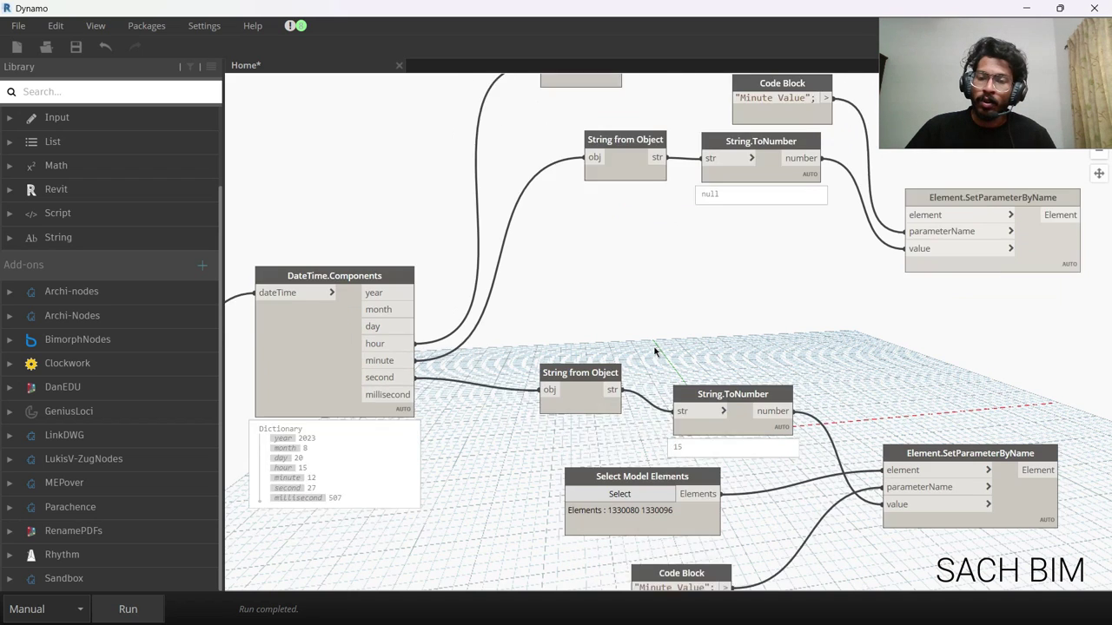
click(643, 473)
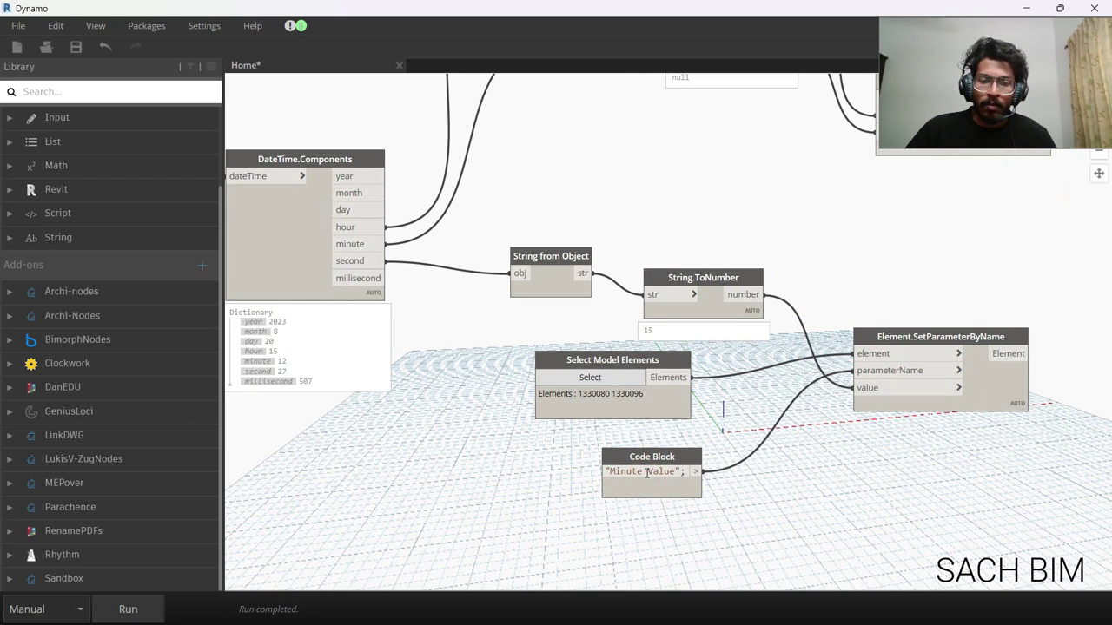
key(BackSpace)
key(BackSpace)
key(BackSpace)
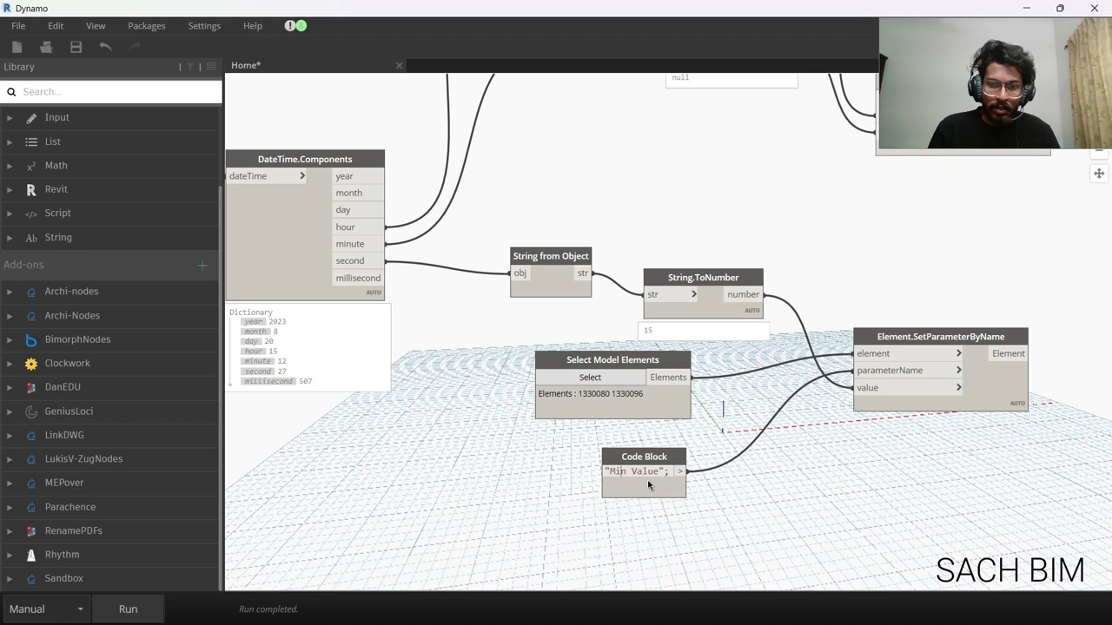
key(BackSpace)
key(BackSpace)
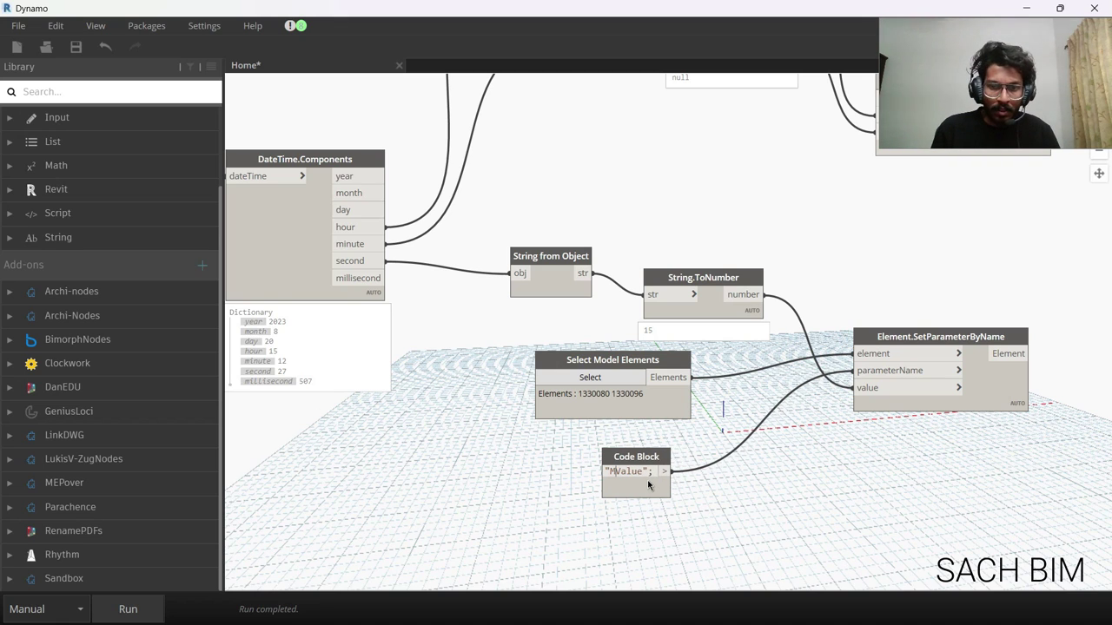
key(BackSpace)
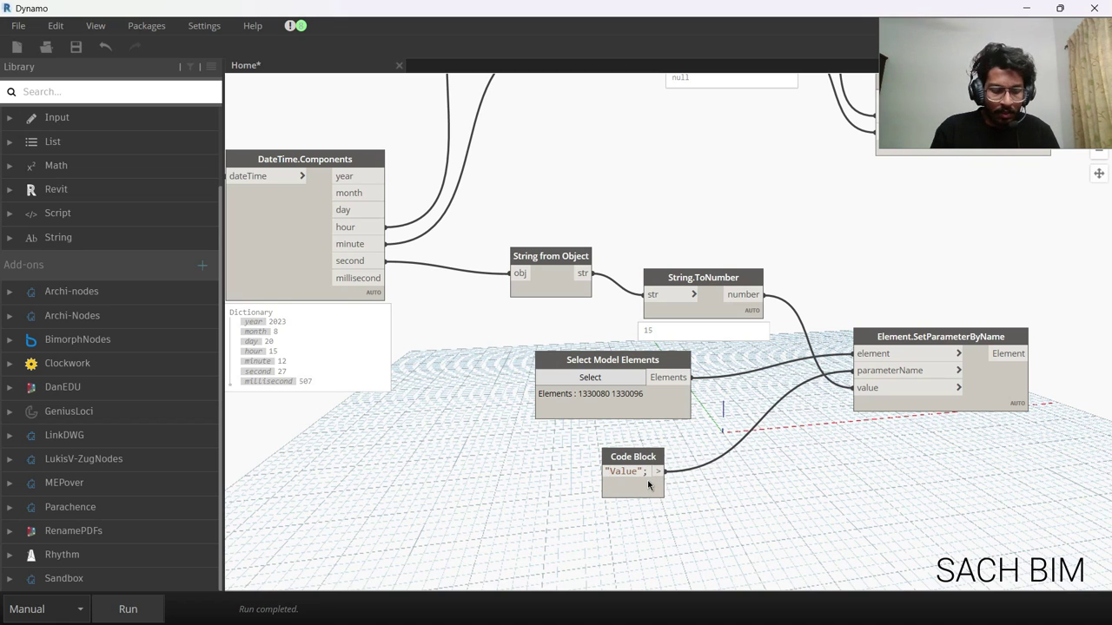
text(sEcon)
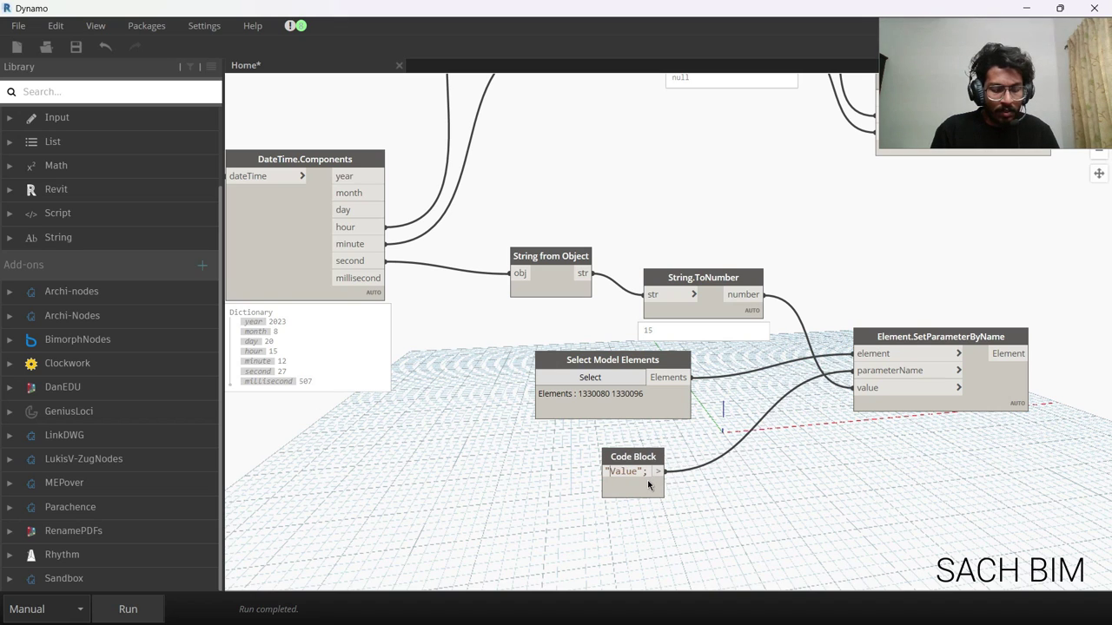
text(d)
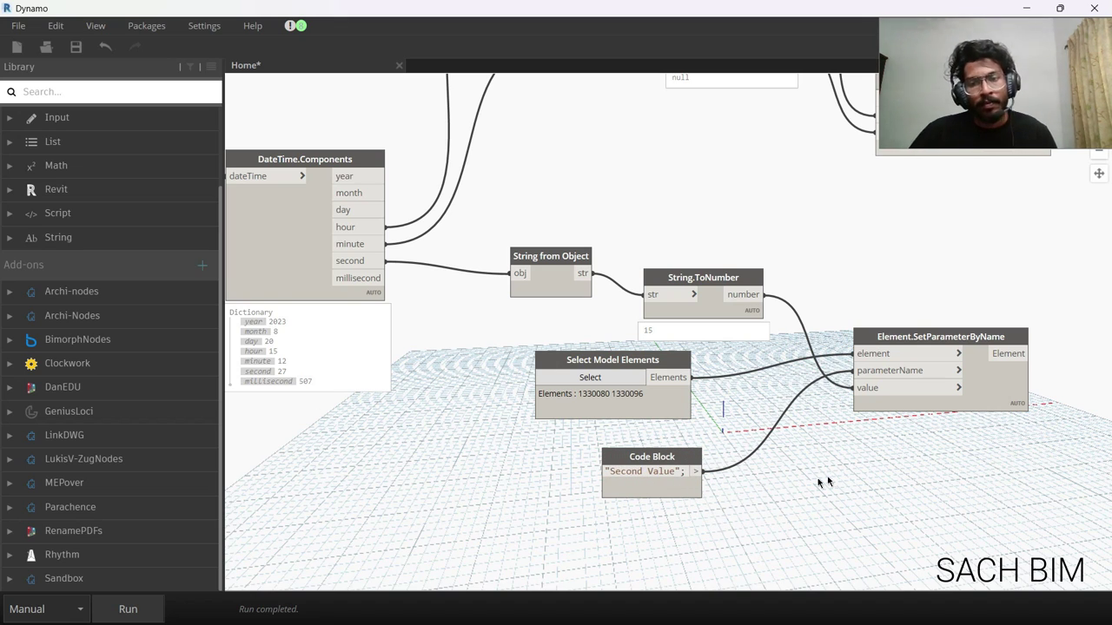
Step: Connect the Elements output of Select Model Elements to the element inputs of the minute and hour Element.SetParameterByName nodes
middle_drag(657, 423, 695, 472)
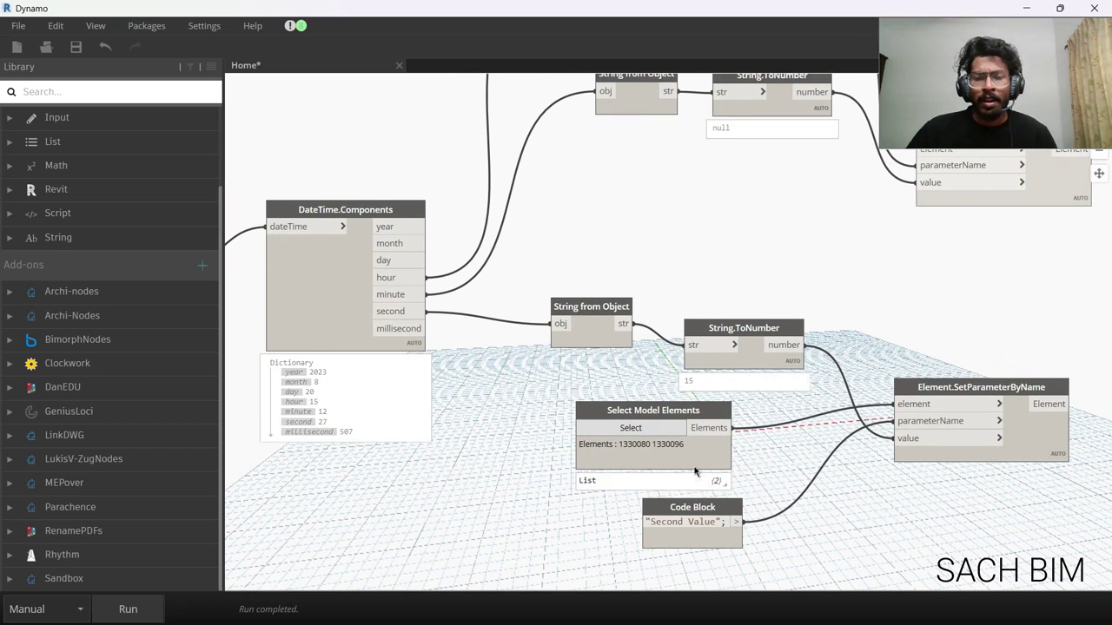
scroll(695, 471, down, 5)
scroll(694, 449, up, 4)
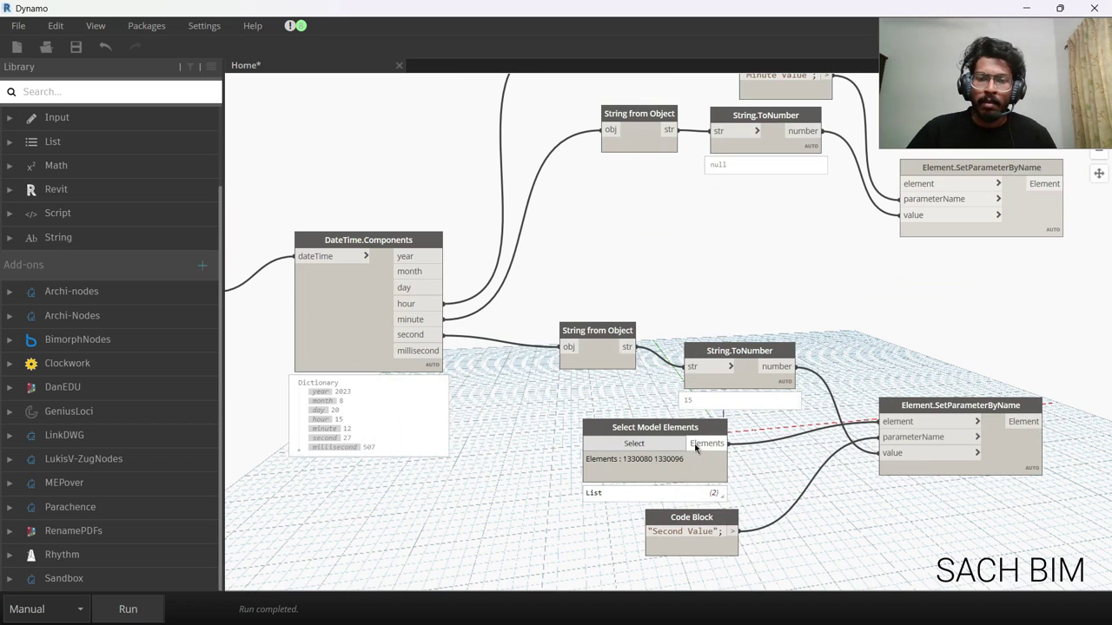
click(708, 443)
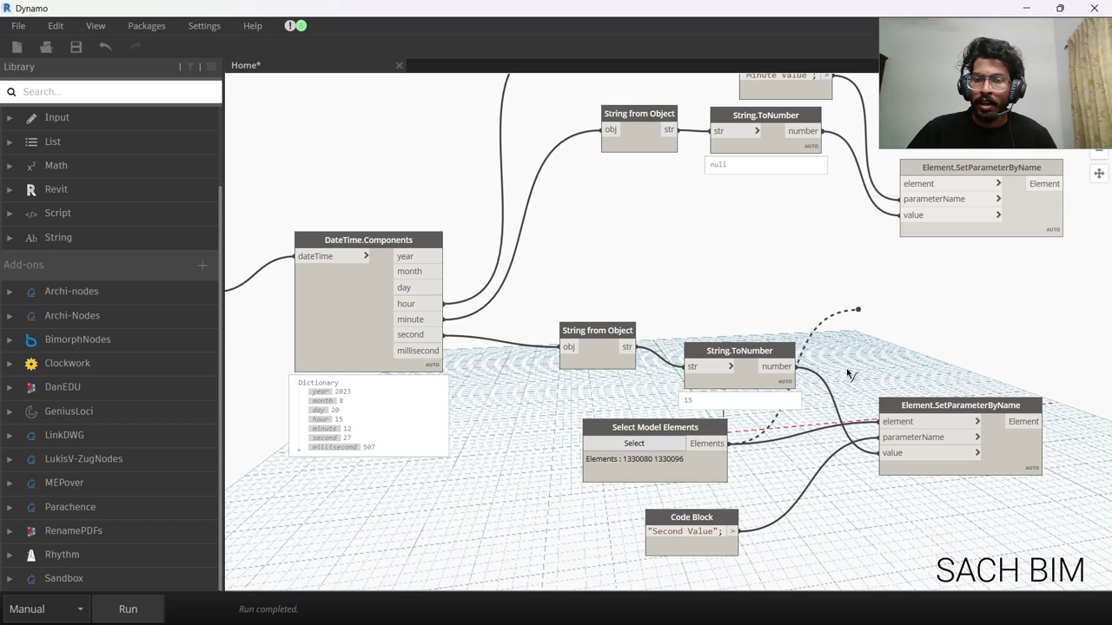
mouse_move(831, 347)
middle_down()
mouse_move(820, 484)
mouse_move(786, 508)
middle_up()
click(866, 387)
scroll(866, 387, down, 3)
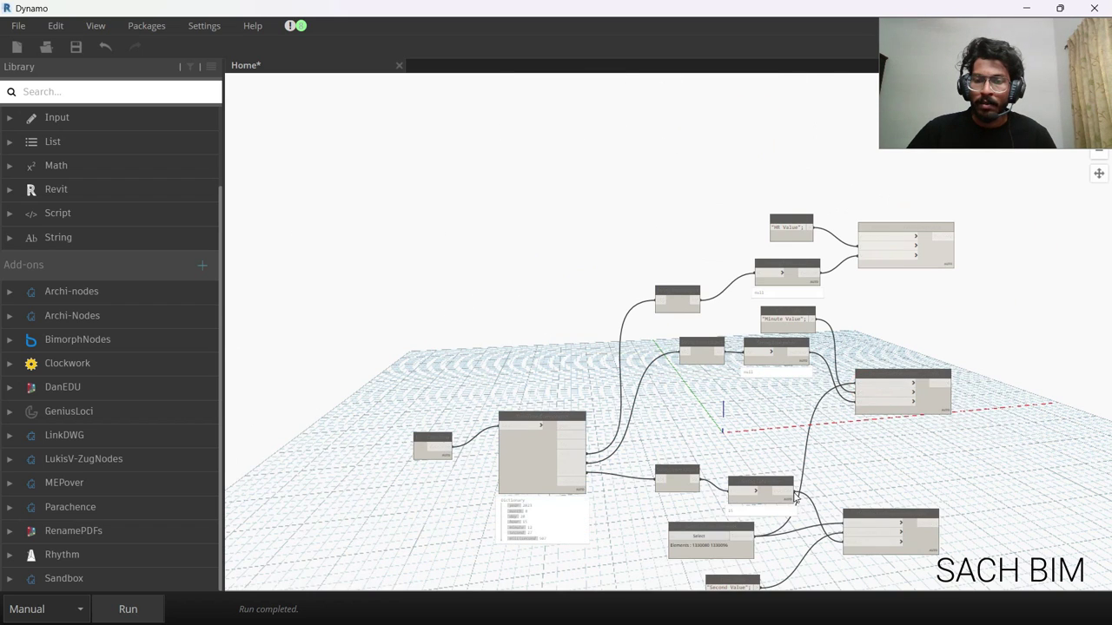
click(750, 539)
click(871, 240)
scroll(871, 241, down, 3)
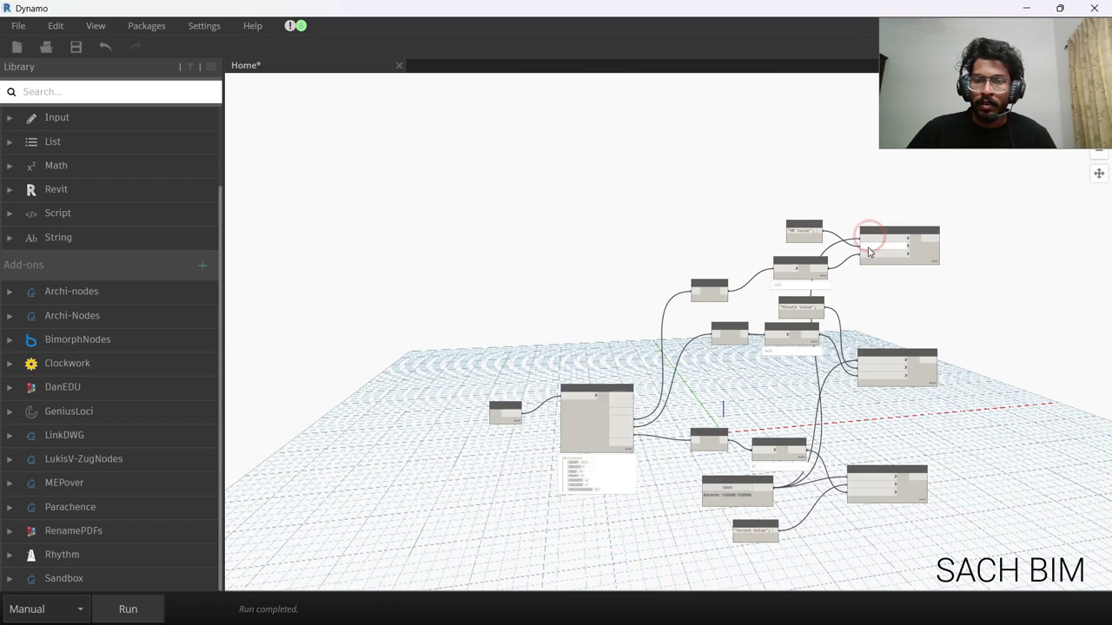
Step: Restore the Dynamo window beside the Revit clocks and their properties, and run the graph once
double_click(643, 18)
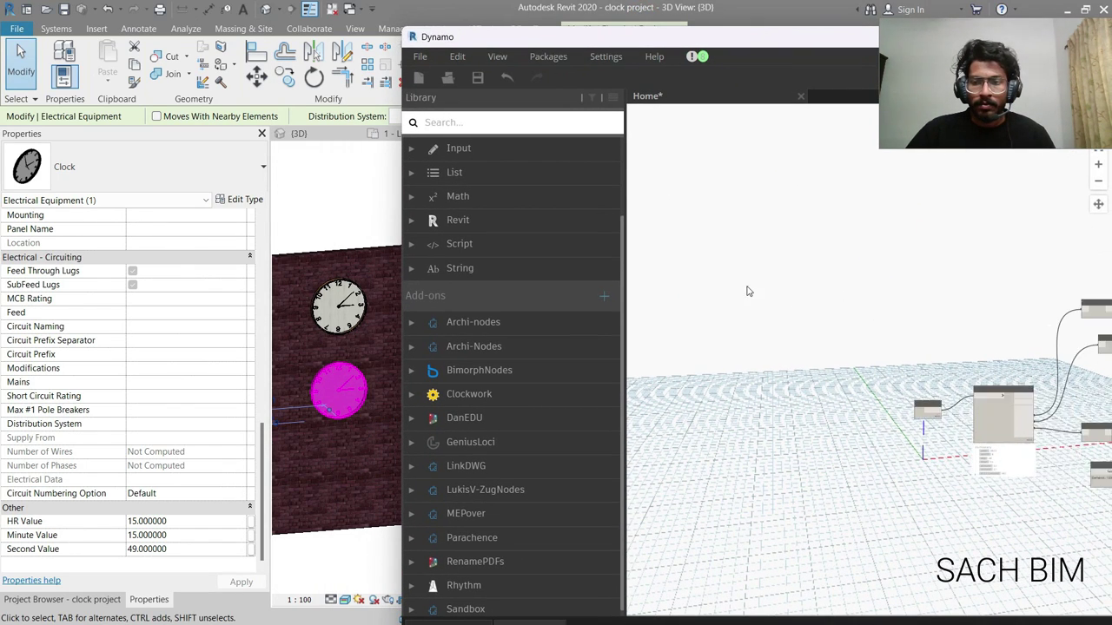
scroll(782, 373, up, 5)
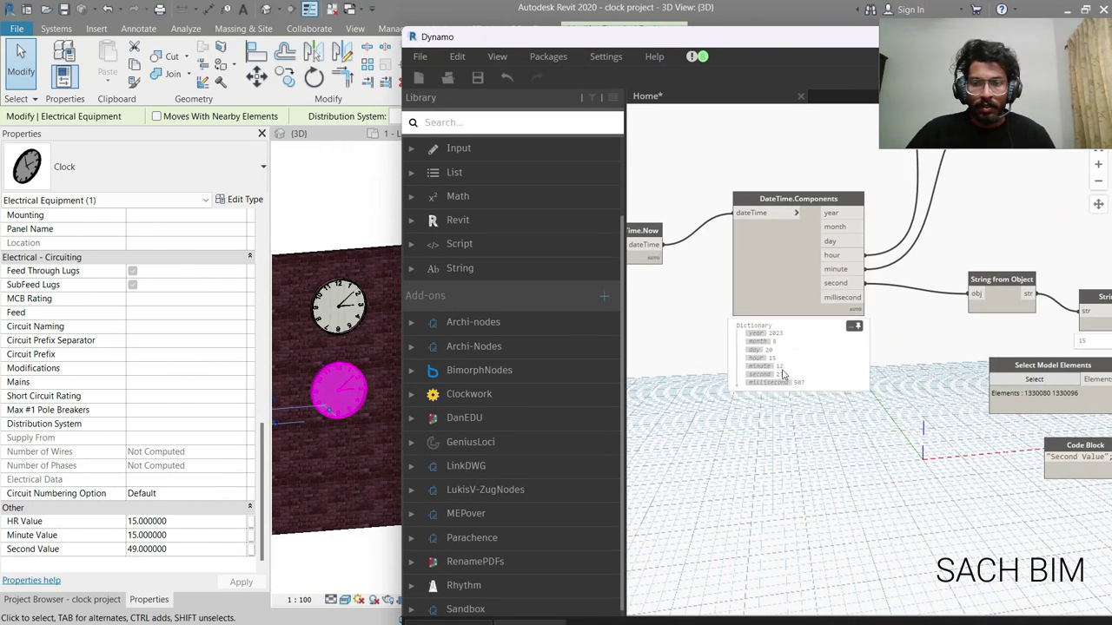
drag(622, 42, 620, 17)
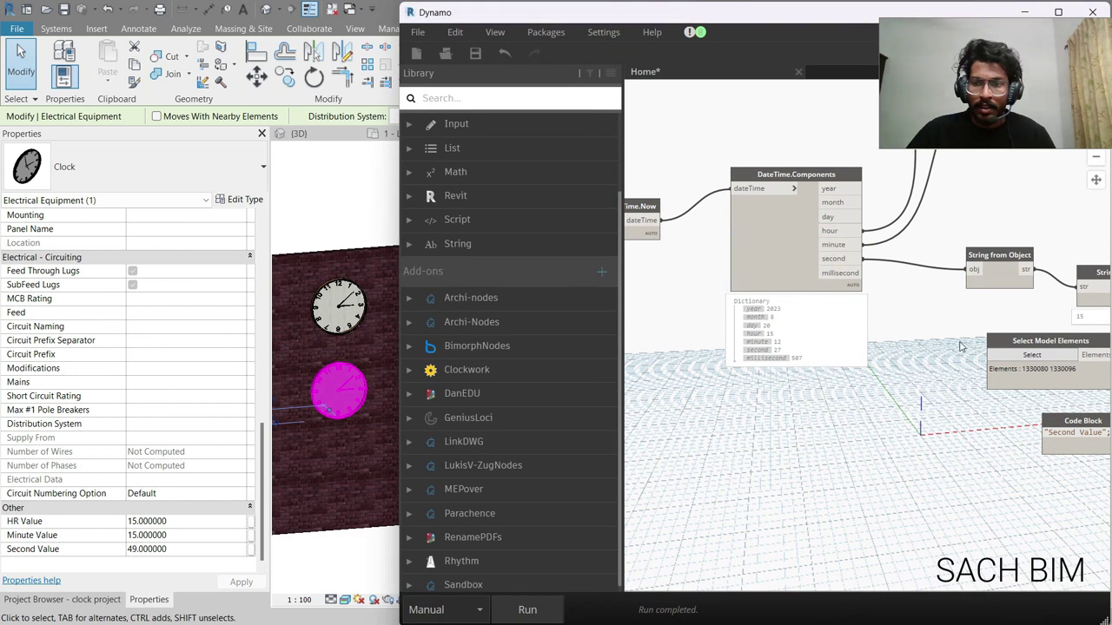
scroll(1051, 369, up, 2)
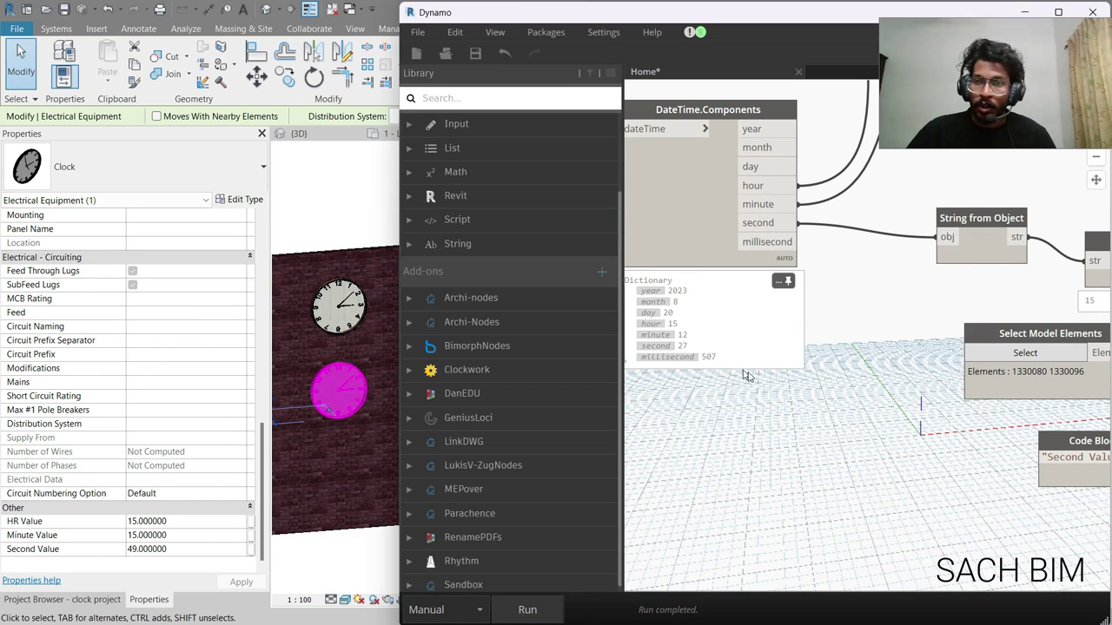
click(527, 610)
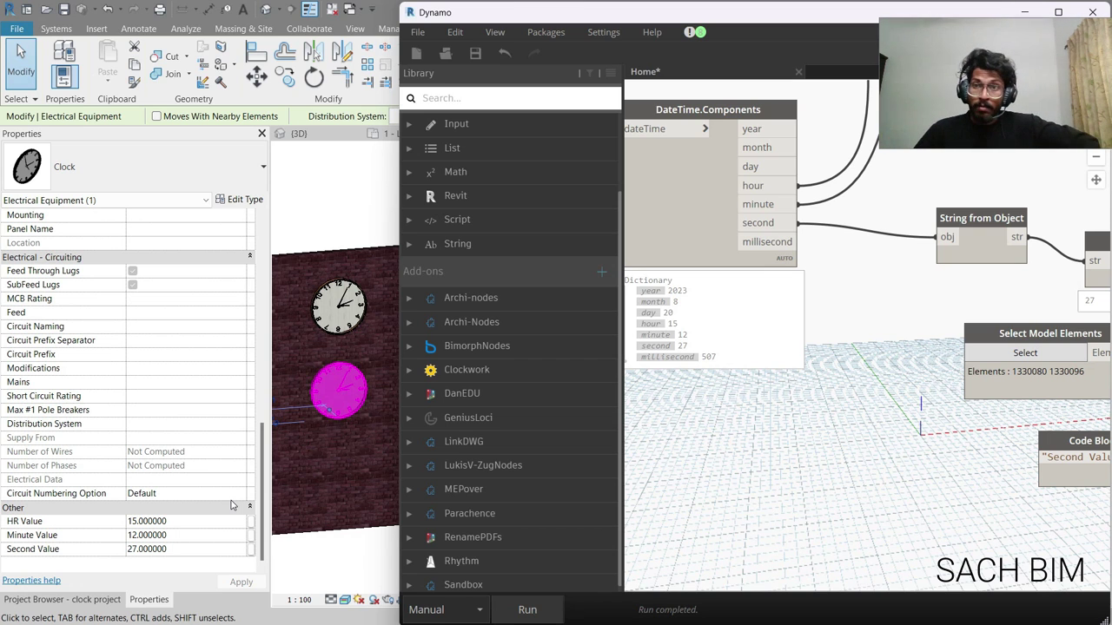
Step: Maximize the Dynamo window and set the graph's run mode to Periodic
click(1055, 12)
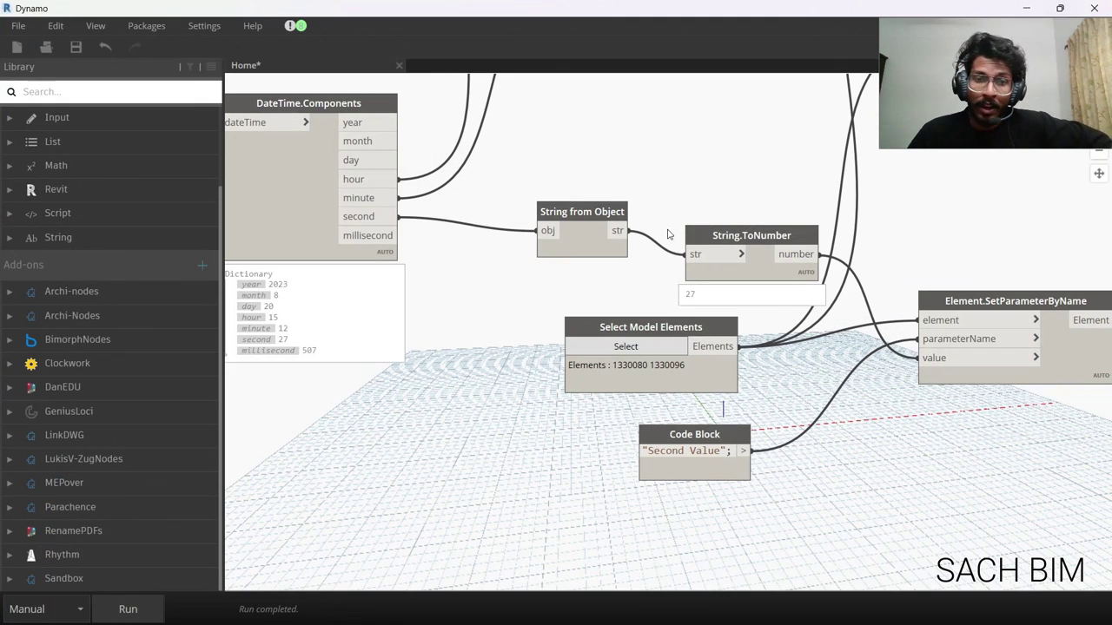
click(51, 610)
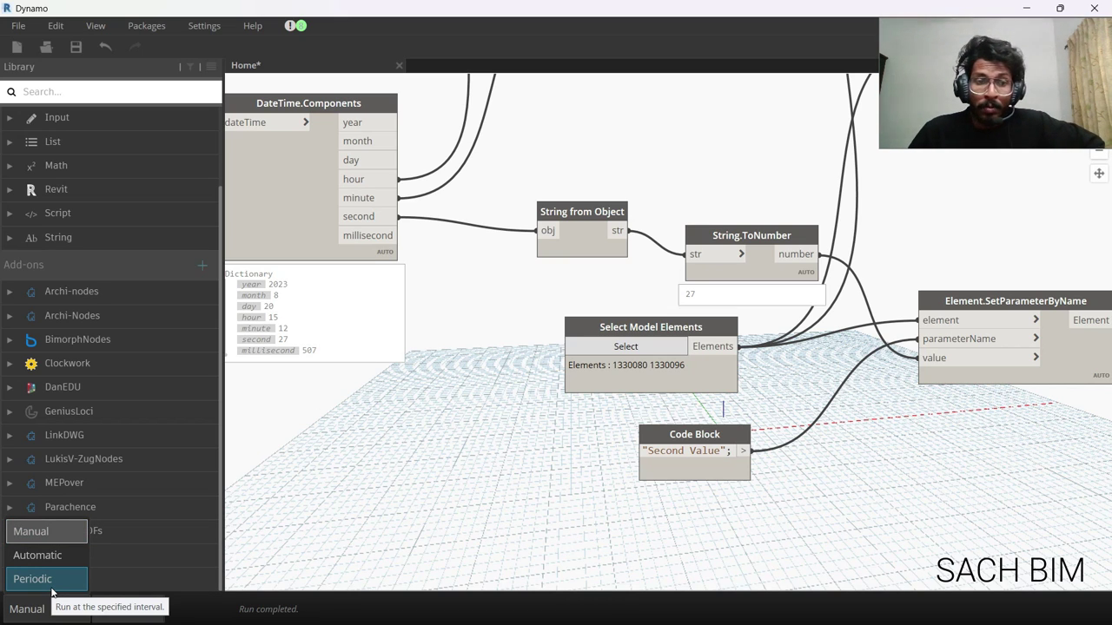
click(52, 587)
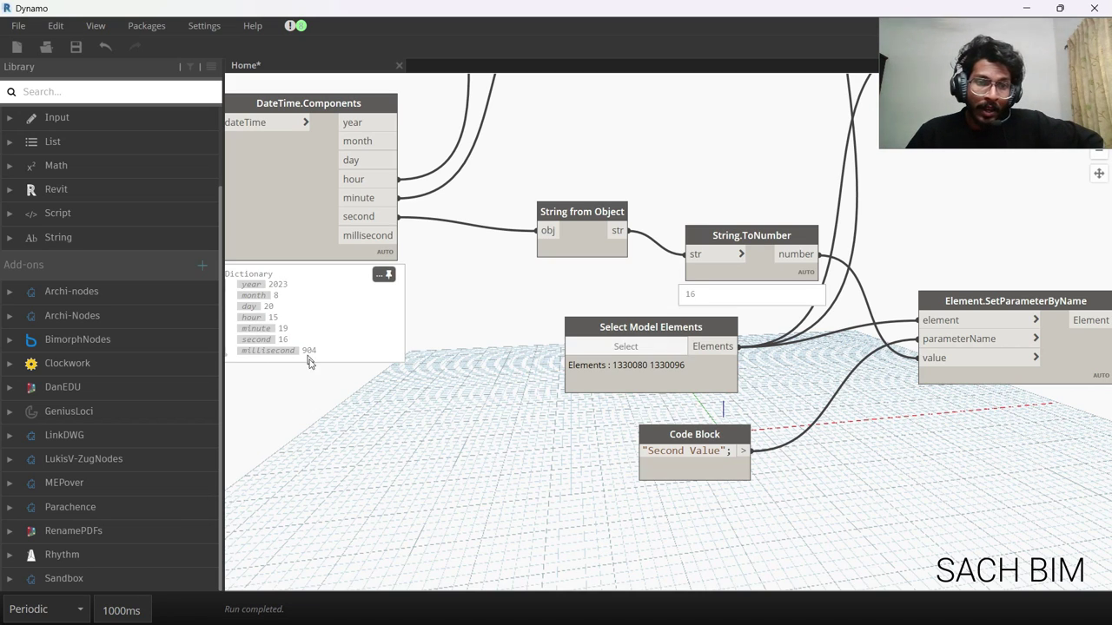
Step: Minimize Dynamo and watch both wall clocks in the Revit 3D view, oriented to the Back face
click(1027, 9)
scroll(616, 353, up, 3)
scroll(621, 330, down, 1)
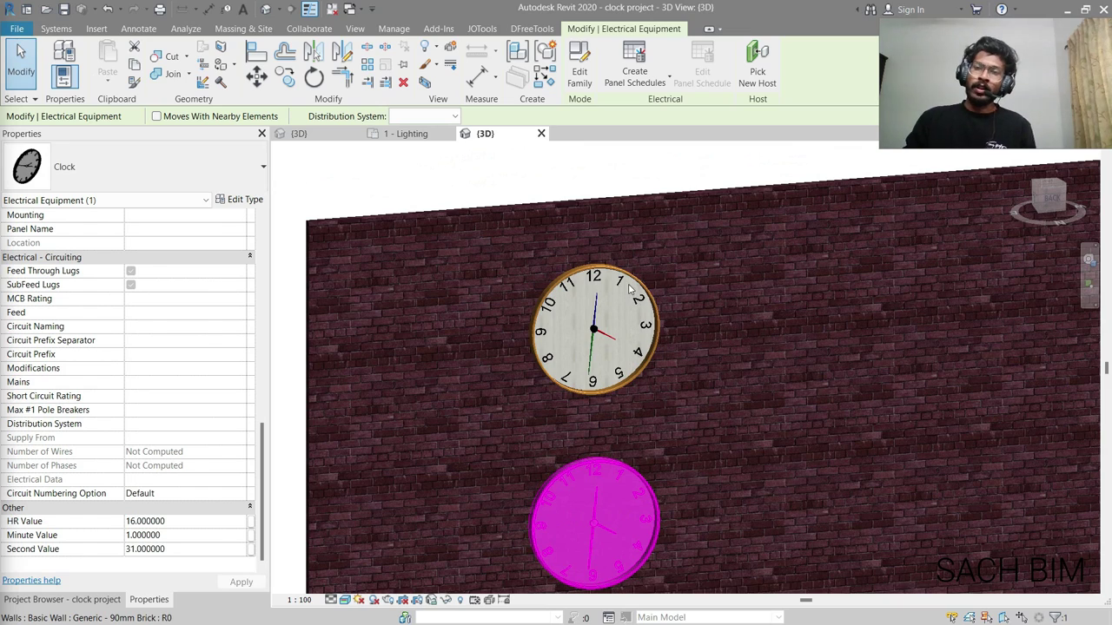
scroll(630, 363, down, 2)
scroll(603, 391, up, 3)
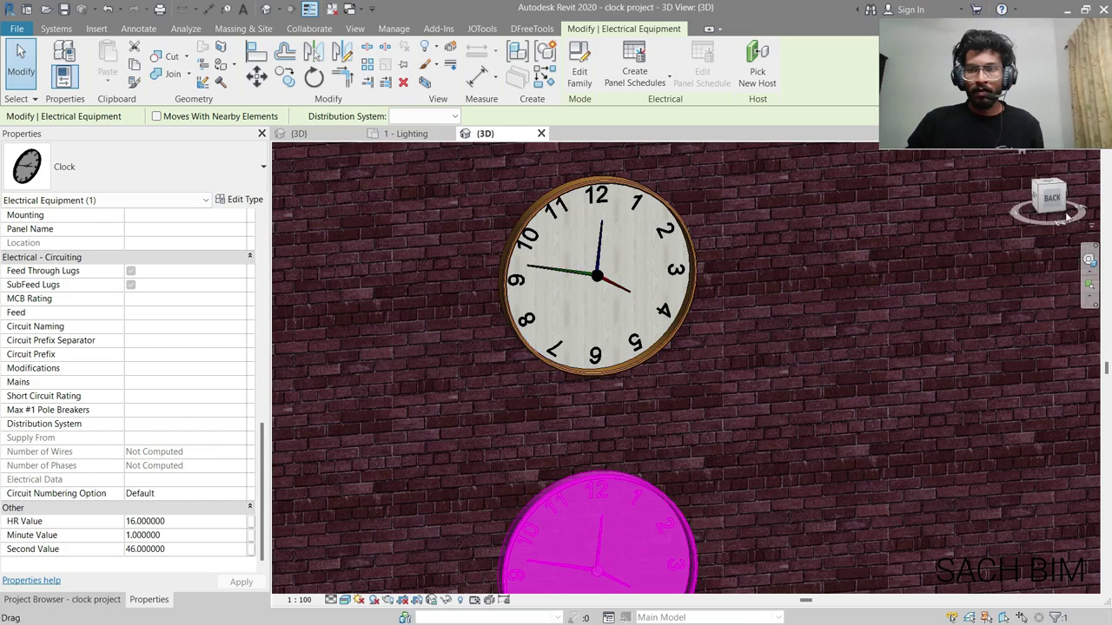
click(1054, 200)
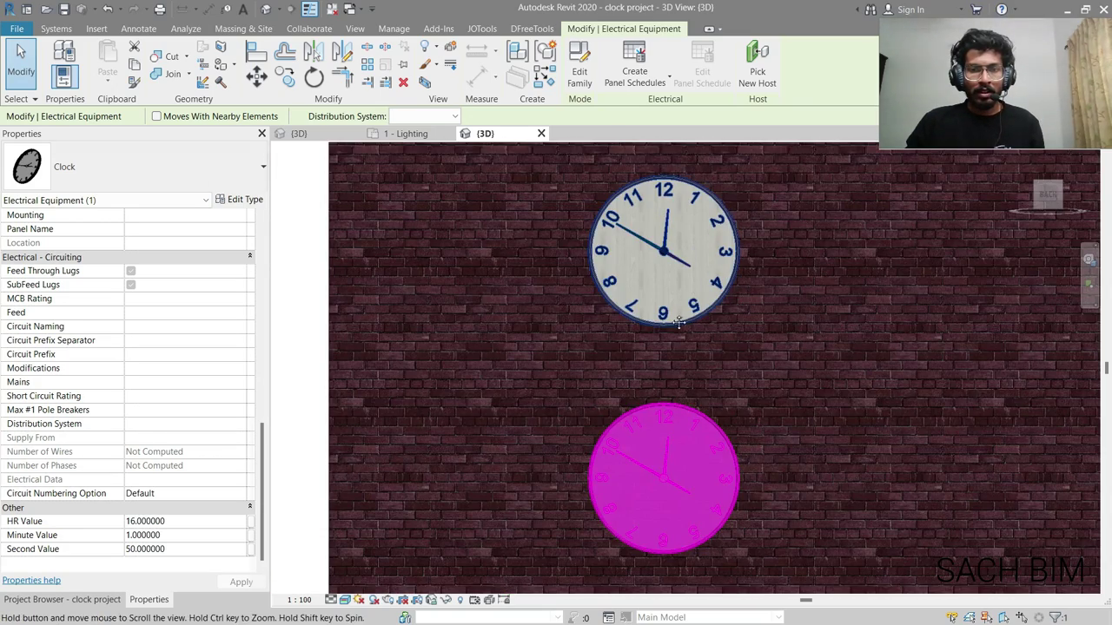
middle_drag(699, 271, 672, 317)
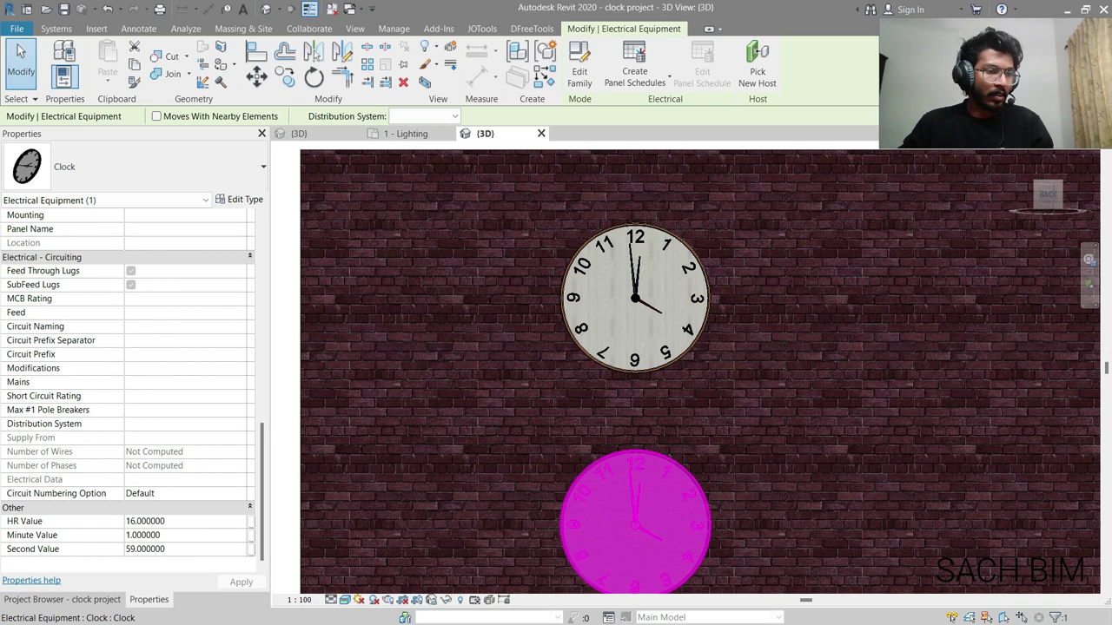
Step: Minimize Revit, open the Windows date and time settings, launch the Additional clocks dialog and minimize Settings
click(1068, 10)
right_click(1066, 601)
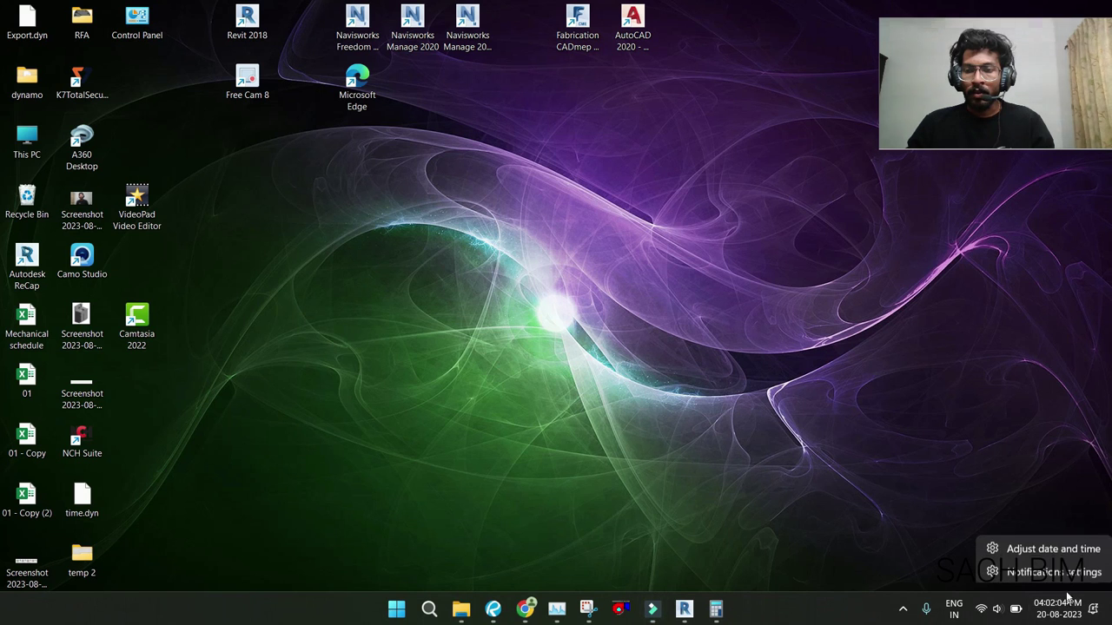
click(1053, 549)
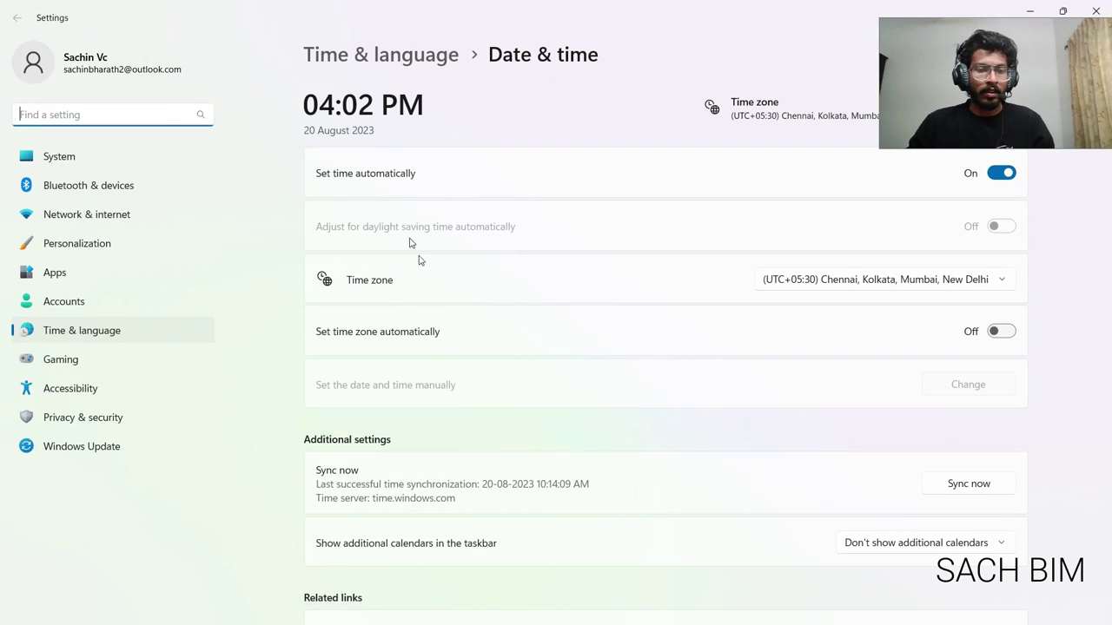
scroll(428, 347, down, 2)
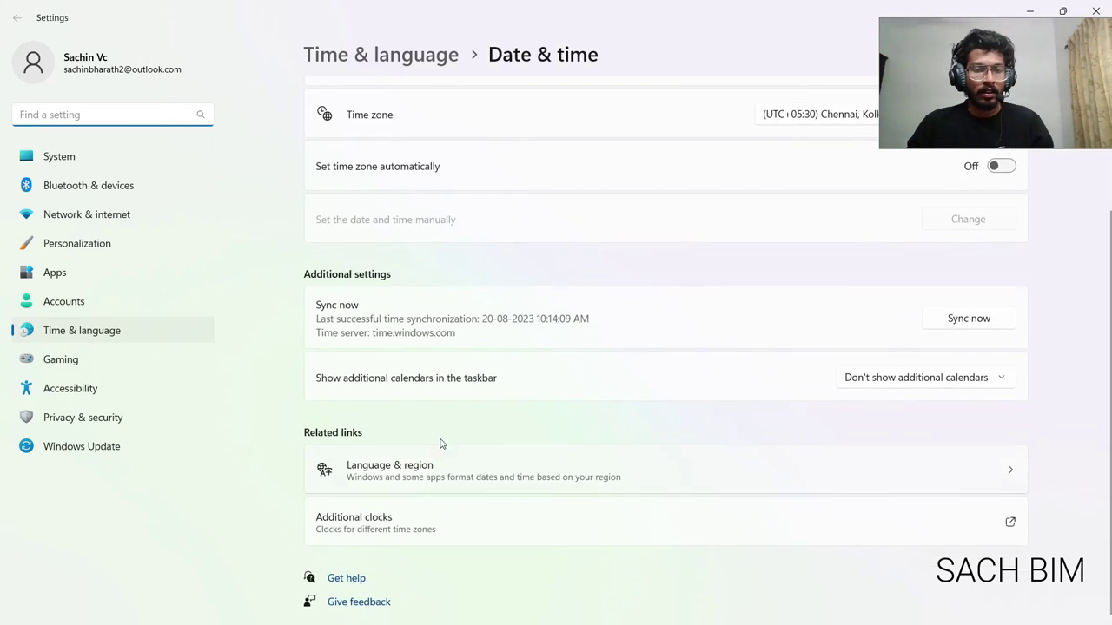
click(1010, 524)
click(1032, 12)
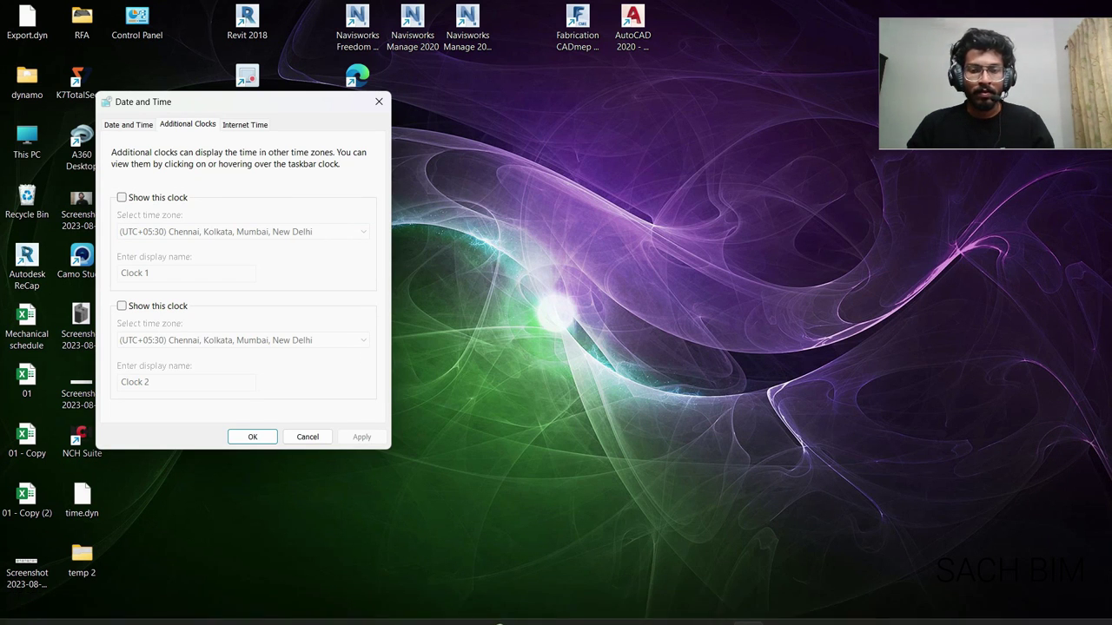
Step: Switch back to Revit and place the Date and Time dialog's system clock beside the wall clocks for comparison
click(653, 609)
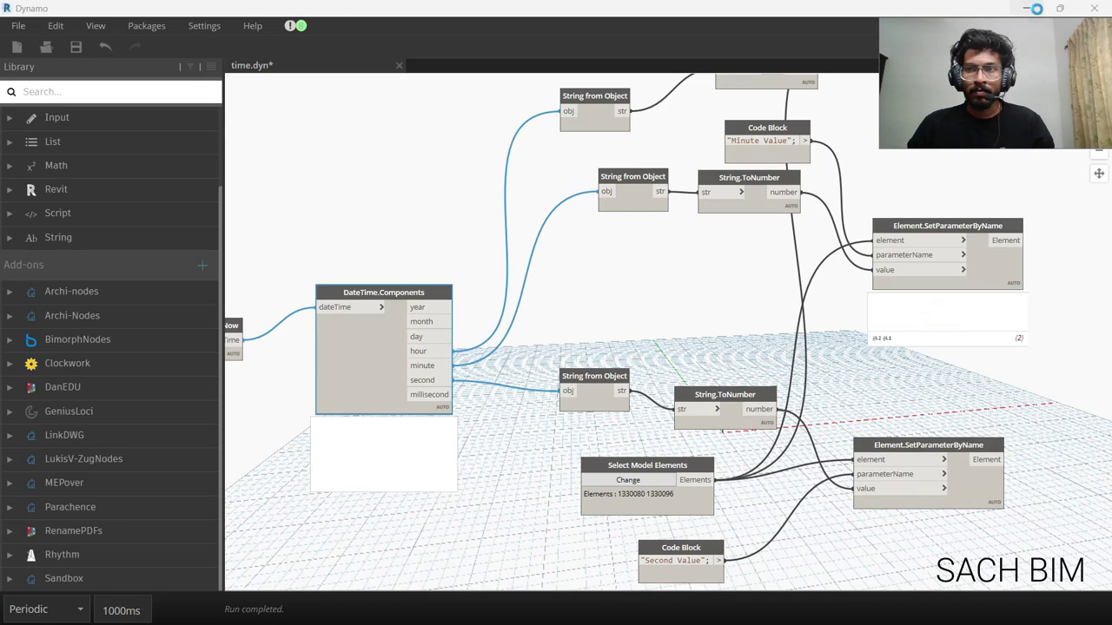
key(super+Down)
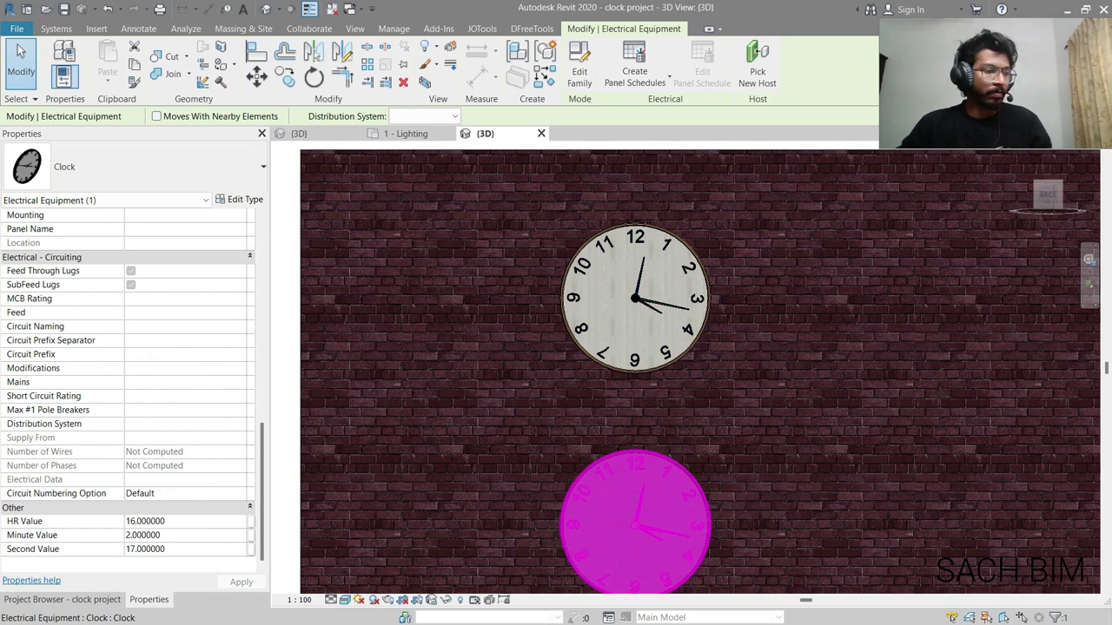
key(alt+Tab)
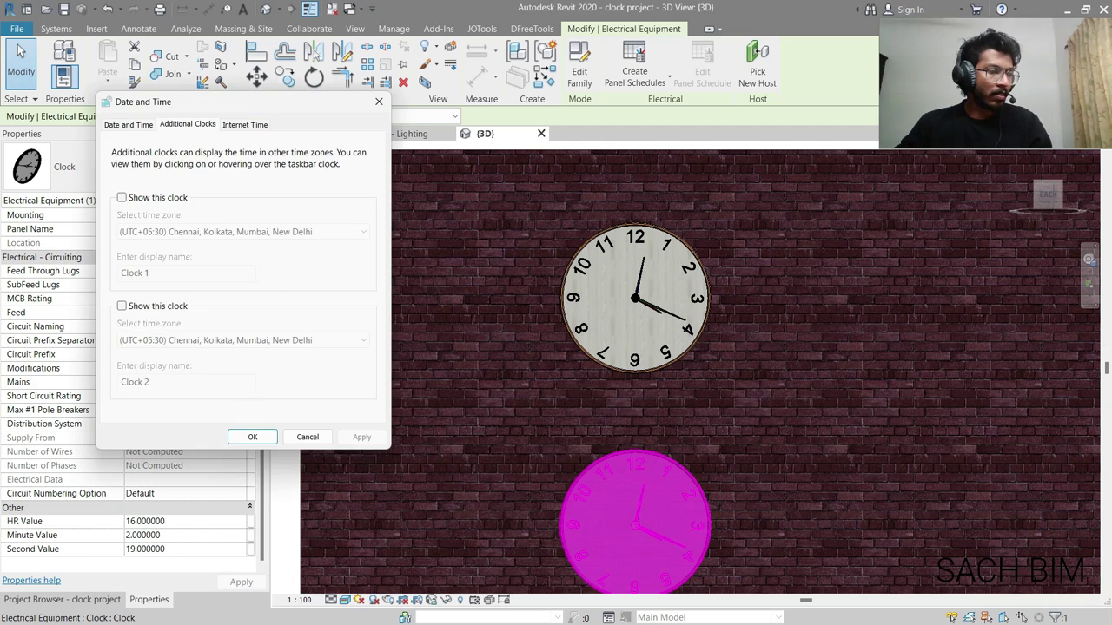
click(130, 124)
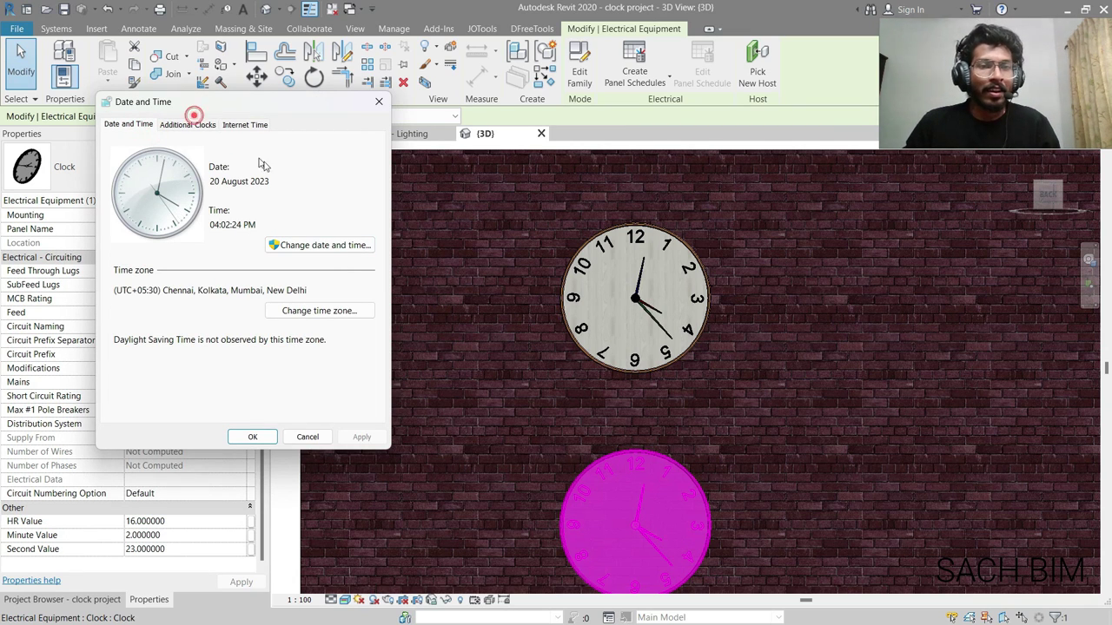
drag(254, 108, 390, 218)
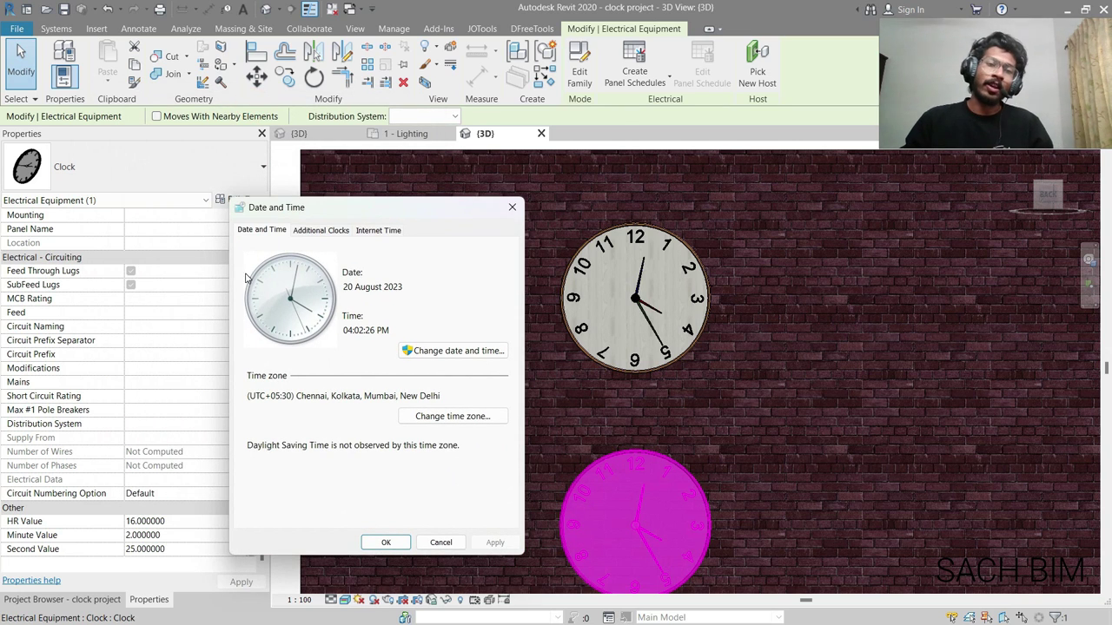